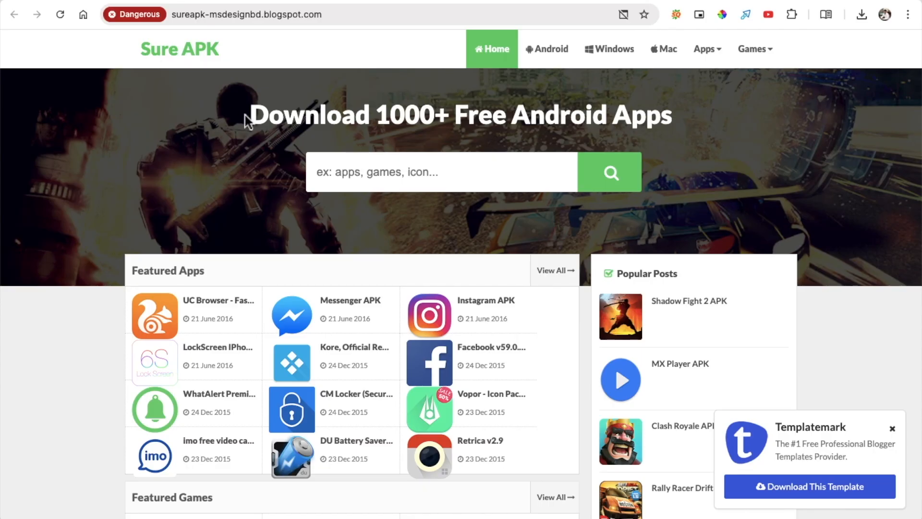
# Step: Examine the Sure APK demo's header banner, search box and navigation menu
pyautogui.moveTo(246, 114)
pyautogui.mouseDown()
pyautogui.moveTo(697, 115)
pyautogui.moveTo(234, 116)
pyautogui.mouseUp()
pyautogui.click(319, 169)
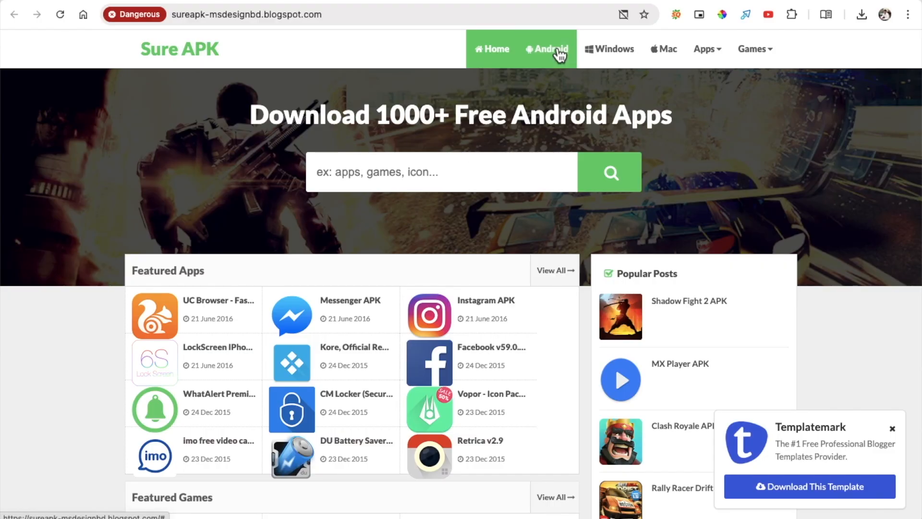
pyautogui.moveTo(710, 50)
pyautogui.scroll(-3, 400, 149)
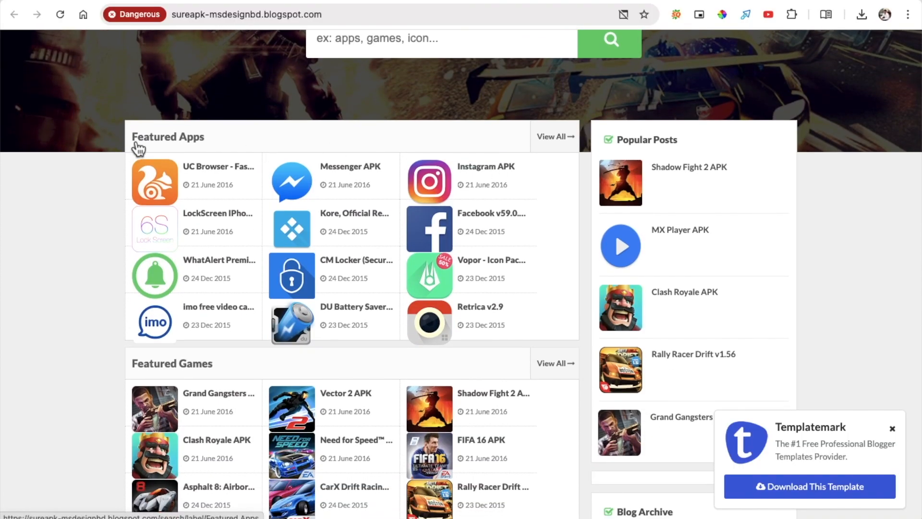
# Step: Examine the Sure APK homepage's category sections, from Featured Apps and Featured Games through Entertainment and Multimedia to Recently Uploaded
pyautogui.scroll(-3, 218, 153)
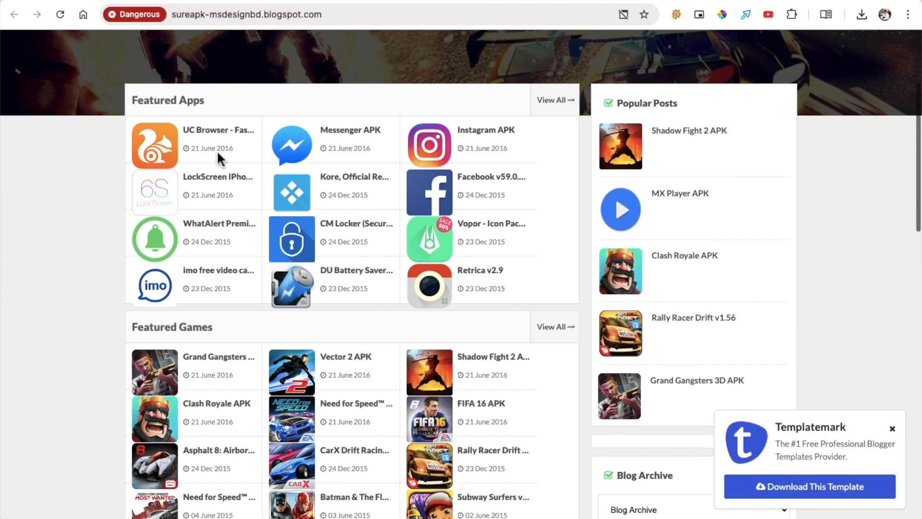
pyautogui.scroll(-9, 220, 232)
pyautogui.scroll(10, 219, 231)
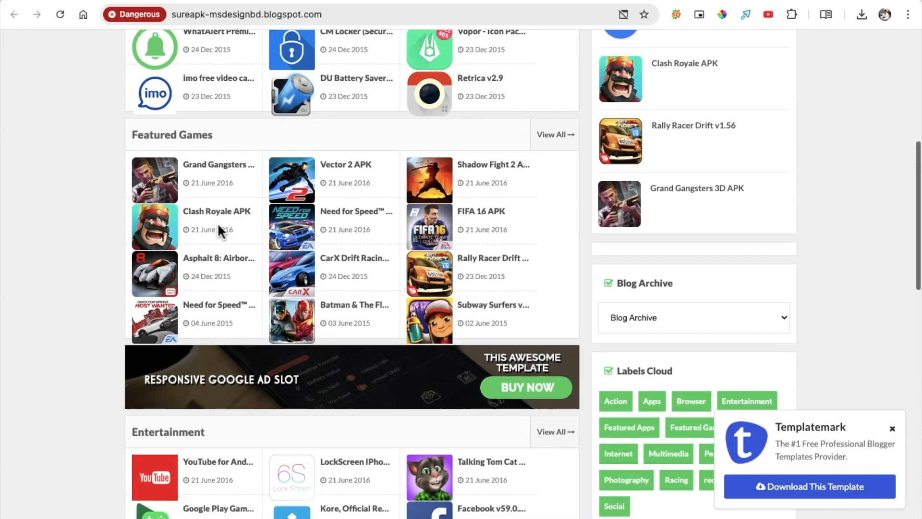
pyautogui.scroll(5, 218, 223)
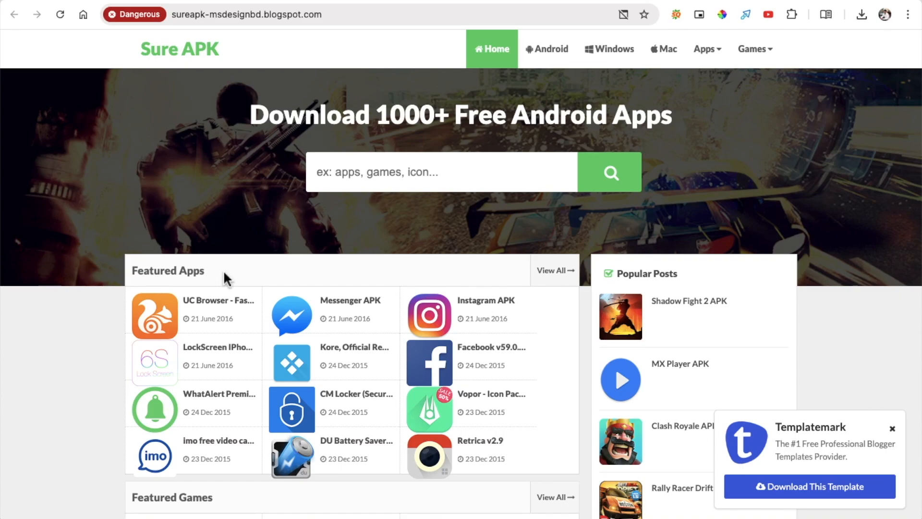
pyautogui.scroll(-10, 226, 279)
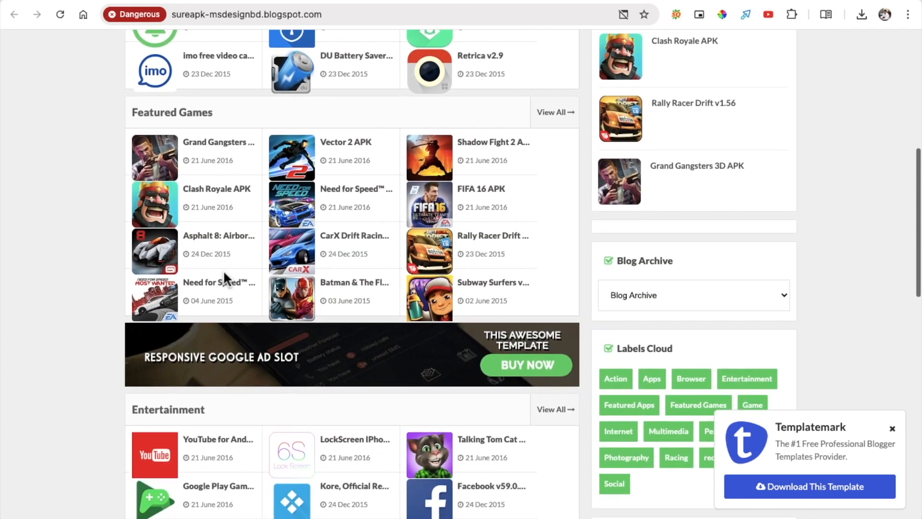
pyautogui.scroll(-6, 226, 278)
pyautogui.scroll(15, 225, 272)
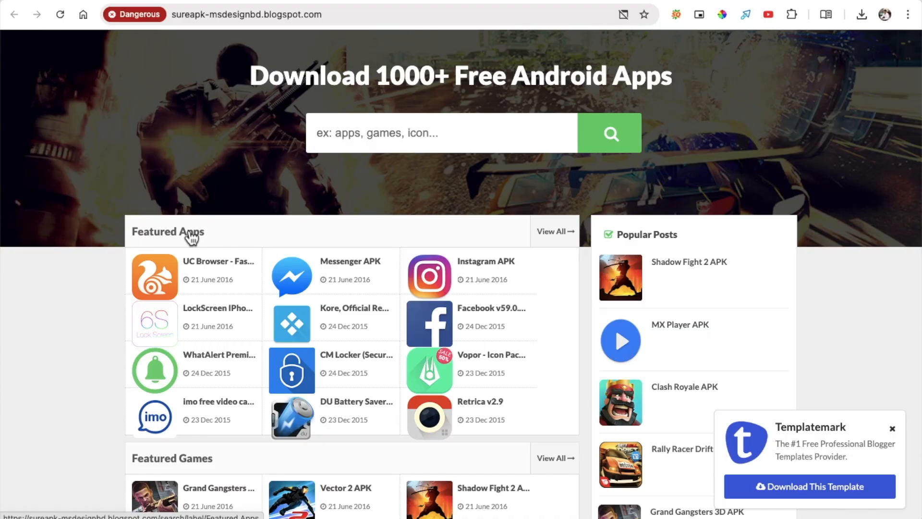
pyautogui.scroll(-12, 191, 238)
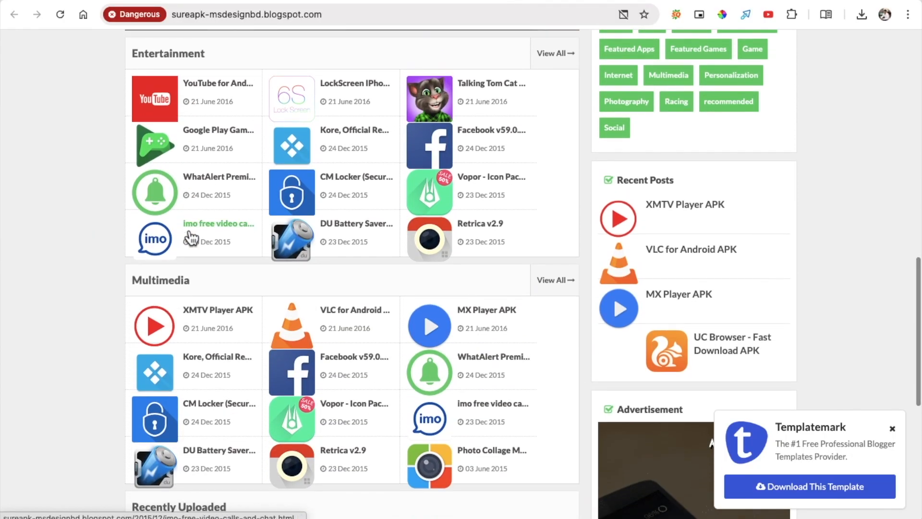
pyautogui.scroll(-8, 191, 237)
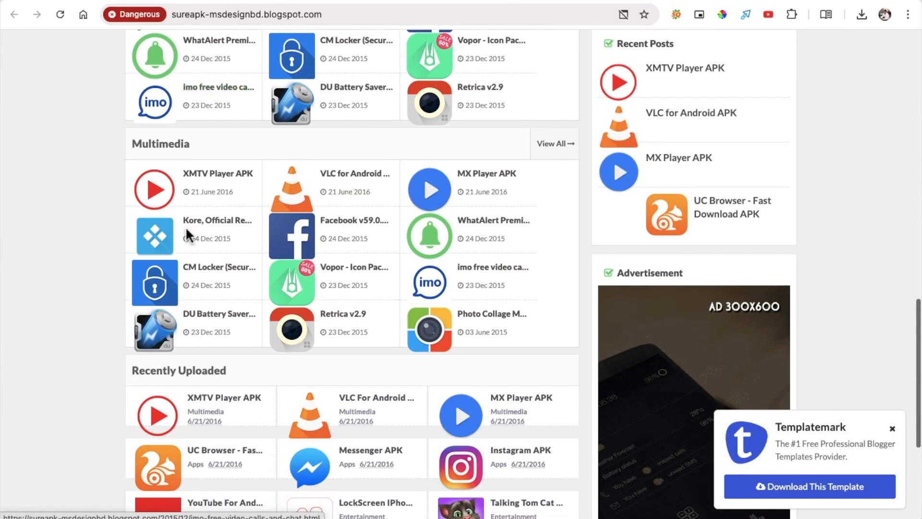
pyautogui.scroll(13, 186, 226)
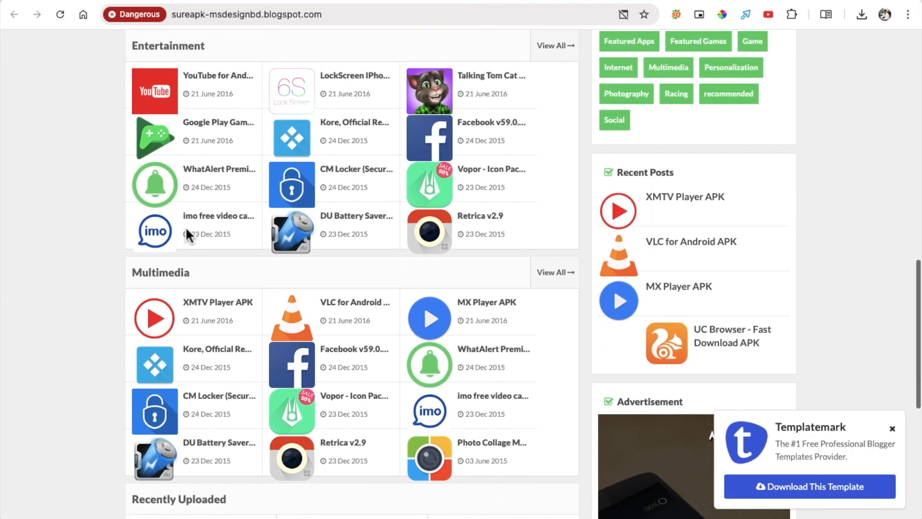
pyautogui.scroll(8, 191, 238)
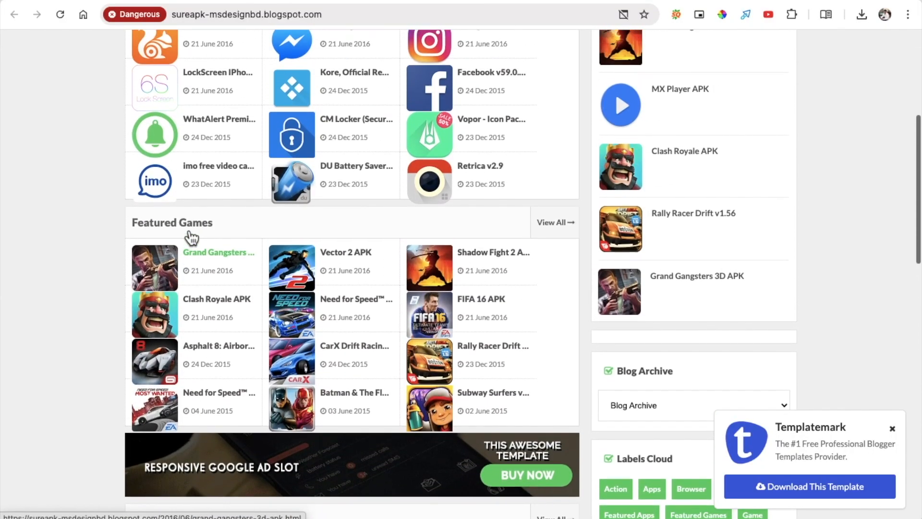
pyautogui.scroll(3, 191, 237)
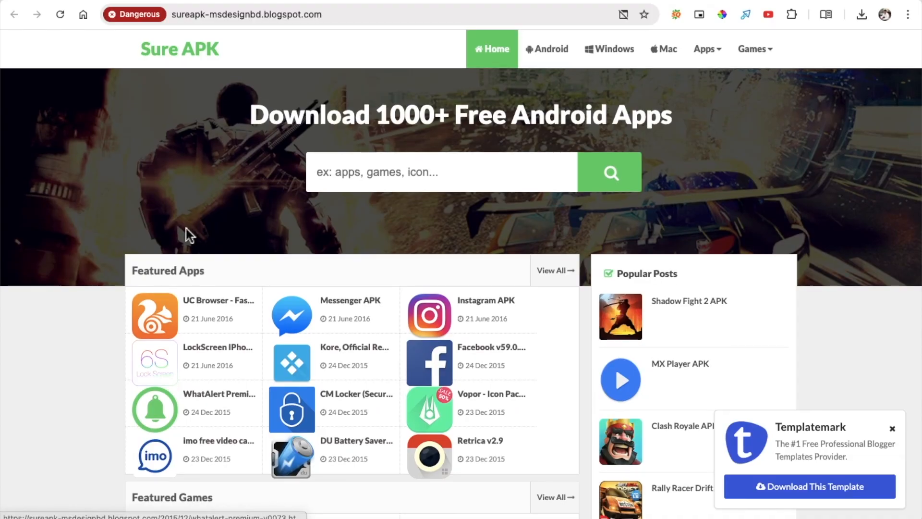
pyautogui.scroll(-2, 186, 228)
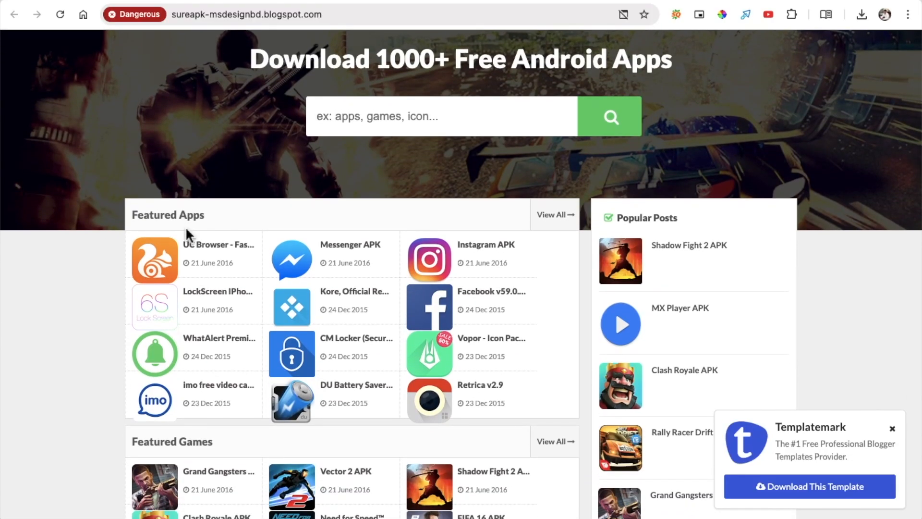
pyautogui.scroll(1, 185, 226)
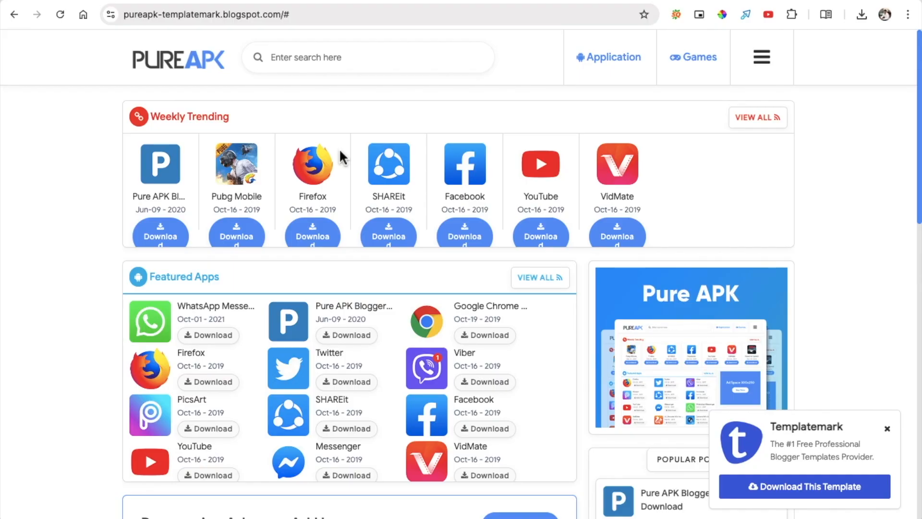
# Step: Examine the Pure APK demo's homepage sections and its category side menu for comparison
pyautogui.scroll(-15, 340, 153)
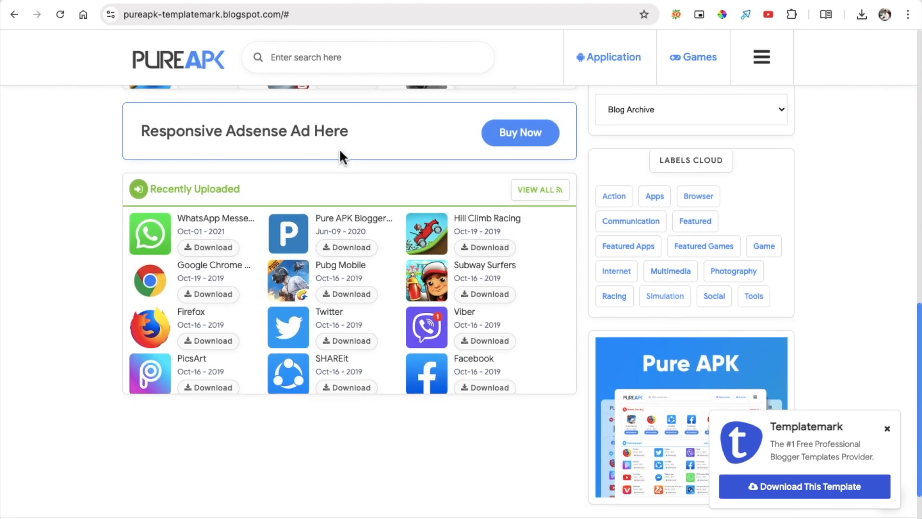
pyautogui.scroll(10, 340, 153)
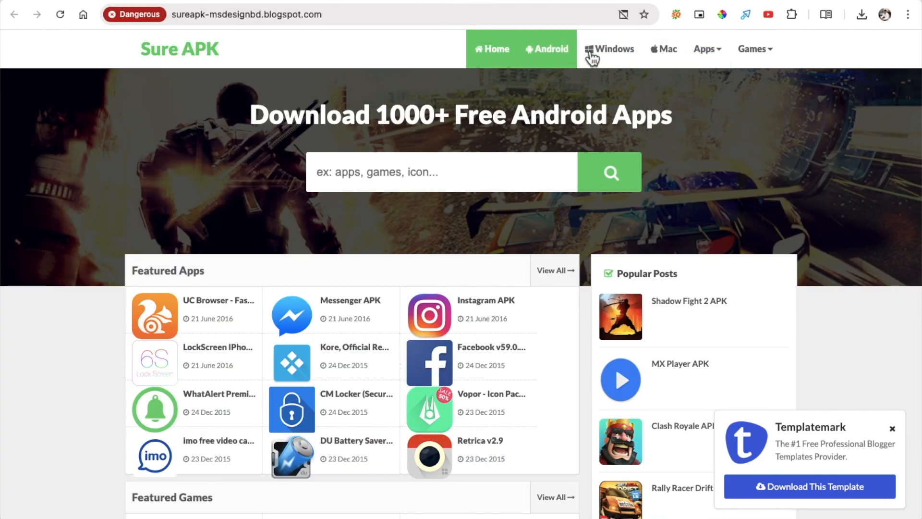
pyautogui.moveTo(715, 54)
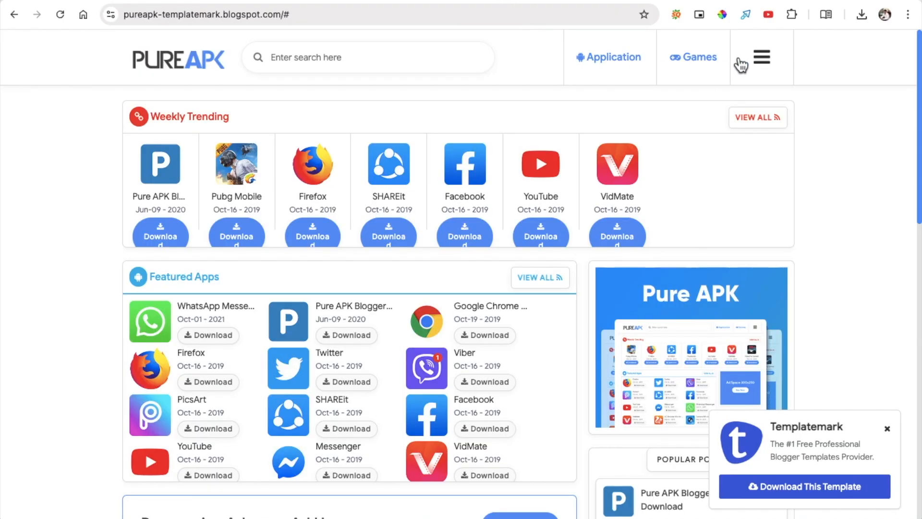
pyautogui.click(762, 68)
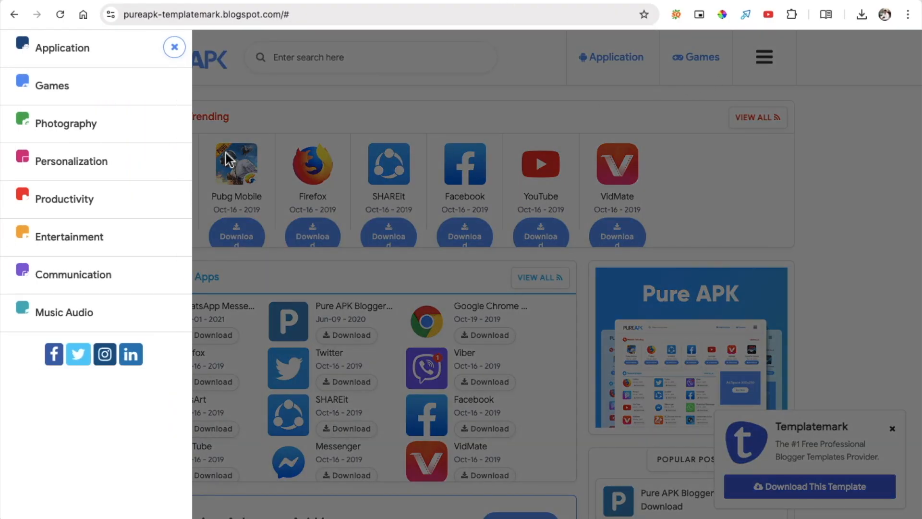
pyautogui.click(175, 48)
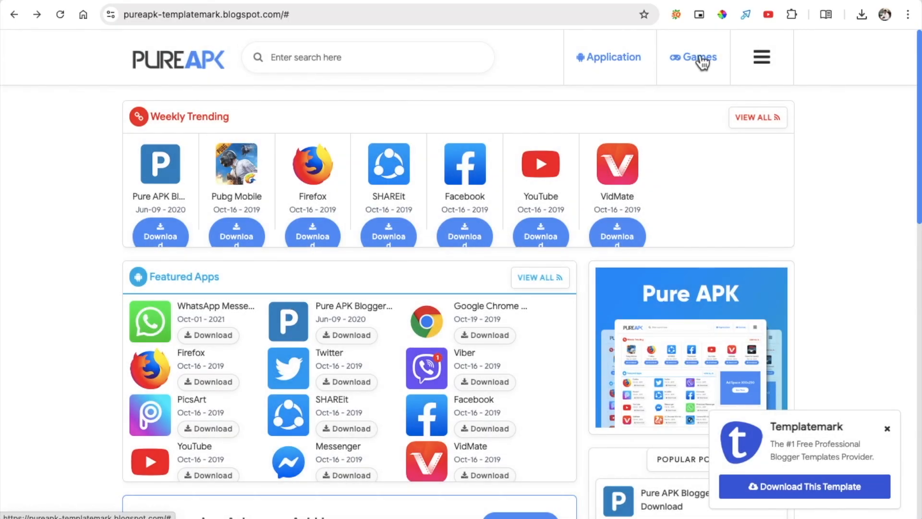
# Step: Switch to the Blue APK demo and examine its homepage and its Apps and Games category menu
pyautogui.hotkey('ctrl', 'Tab')
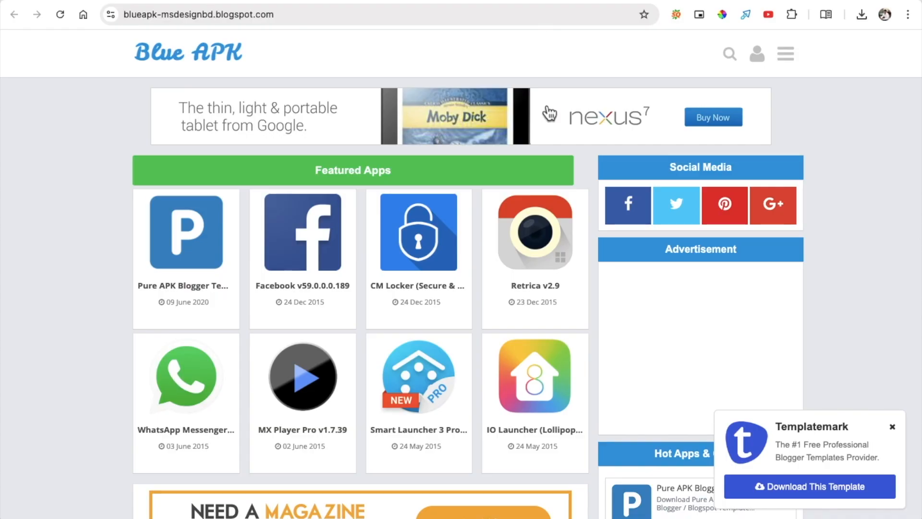
pyautogui.scroll(-15, 551, 113)
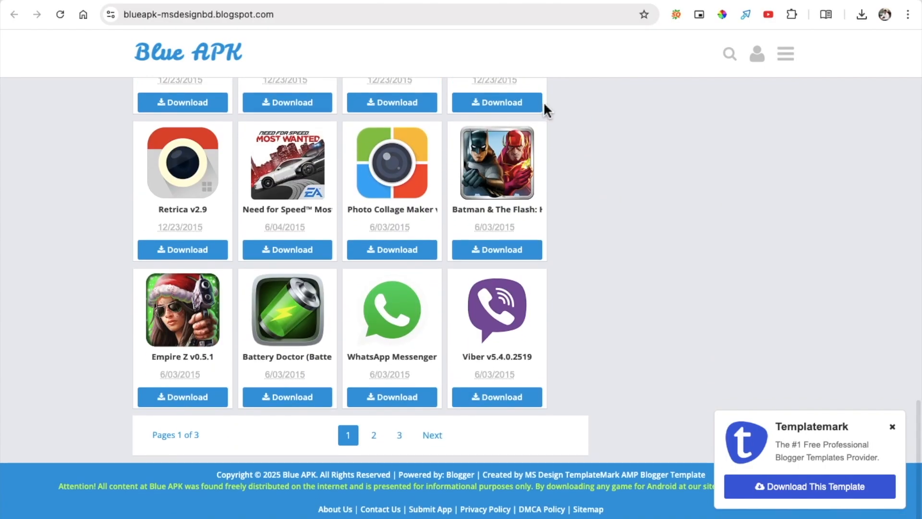
pyautogui.scroll(20, 548, 108)
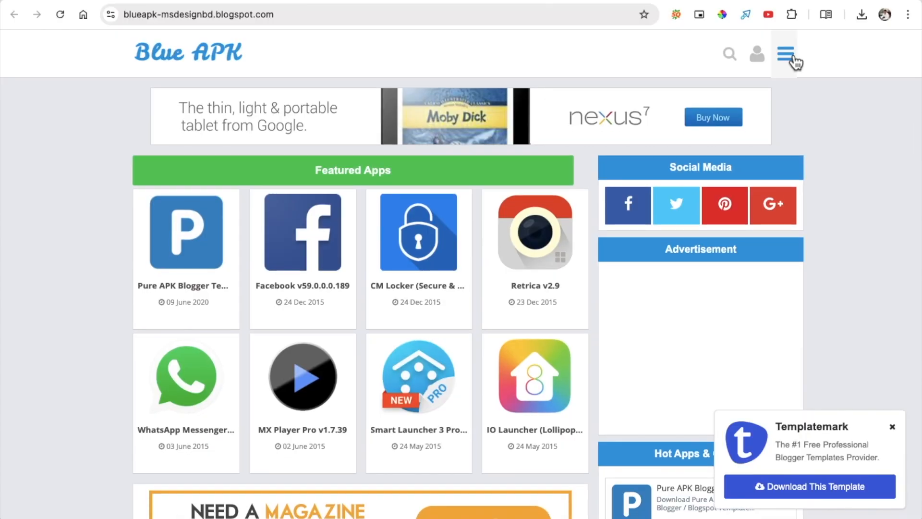
pyautogui.click(792, 59)
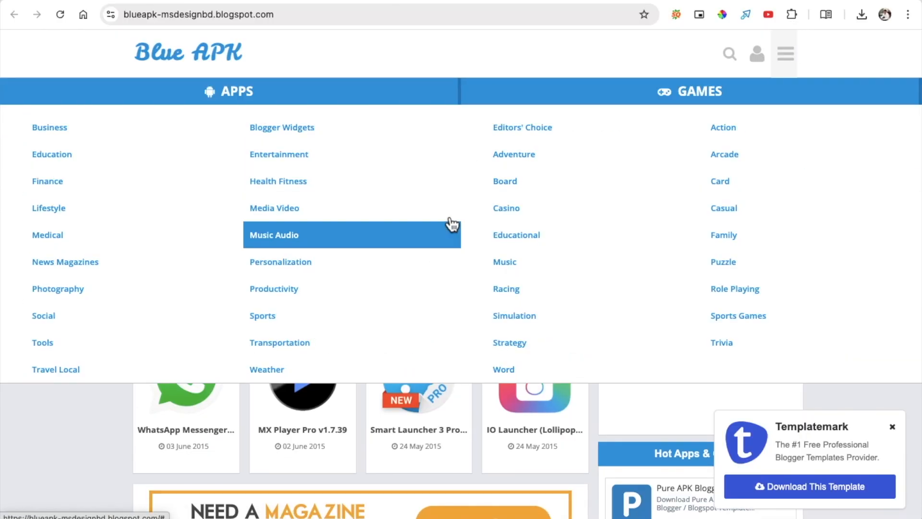
# Step: Return to the Sure APK demo and look over its full homepage layout
pyautogui.click(499, 0)
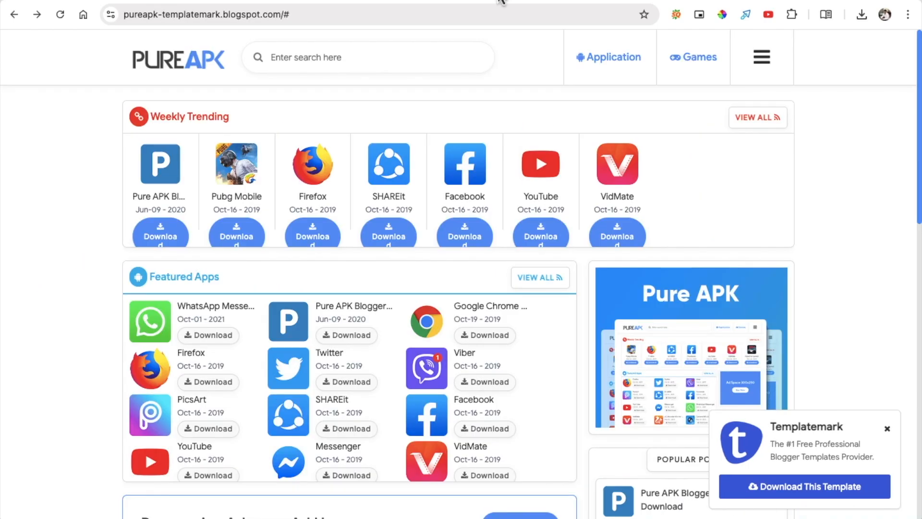
pyautogui.click(384, 2)
pyautogui.scroll(-20, 391, 165)
pyautogui.scroll(8, 391, 162)
pyautogui.scroll(-4, 391, 171)
pyautogui.scroll(15, 391, 171)
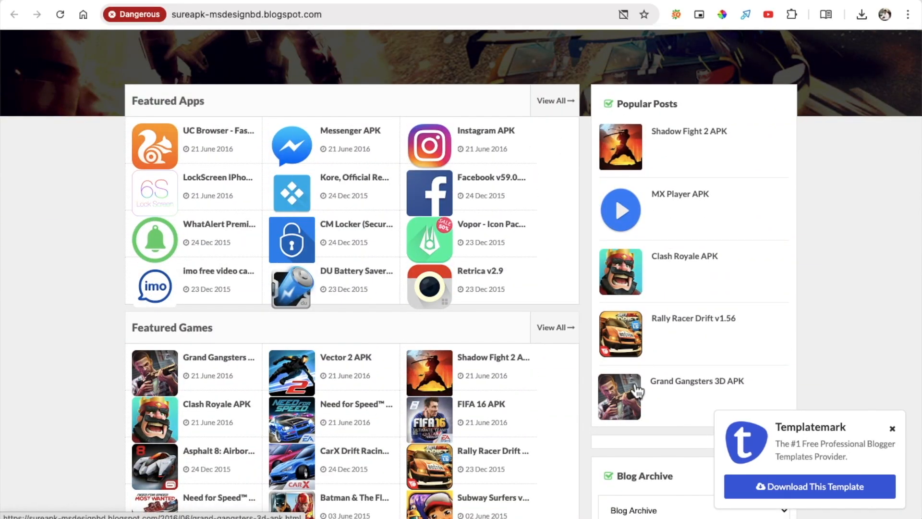
# Step: Examine the Sure APK sidebar widgets: Blog Archive, Labels Cloud, Recent Posts and Advertisement
pyautogui.scroll(-8, 638, 391)
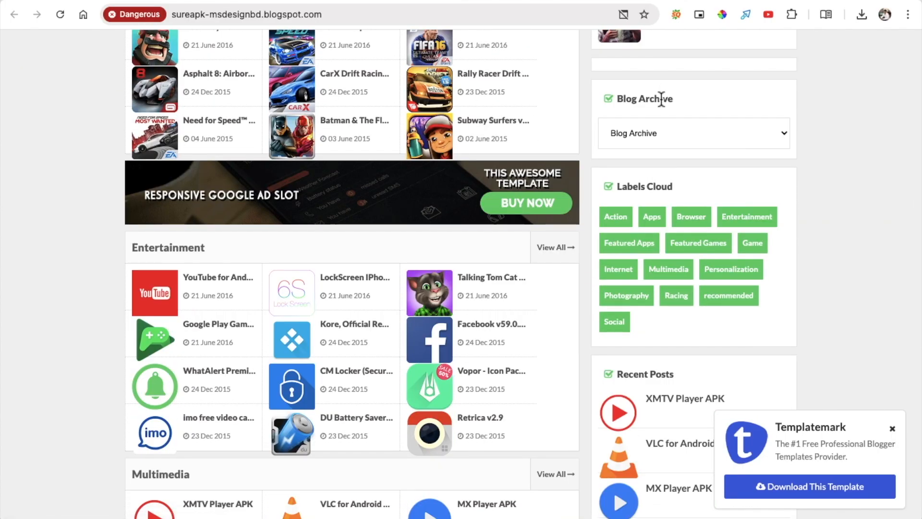
pyautogui.scroll(-2, 661, 117)
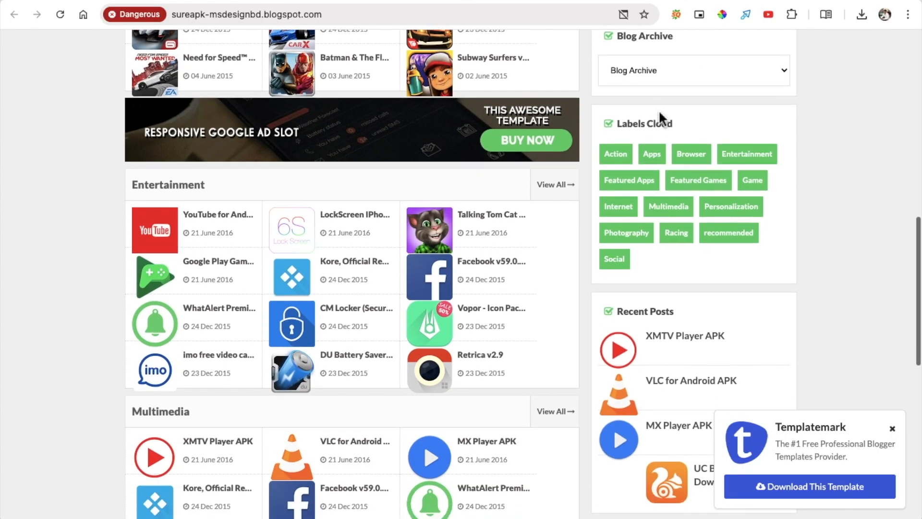
pyautogui.moveTo(621, 129)
pyautogui.mouseDown()
pyautogui.moveTo(682, 122)
pyautogui.moveTo(612, 117)
pyautogui.mouseUp()
pyautogui.click(685, 123)
pyautogui.click(684, 125)
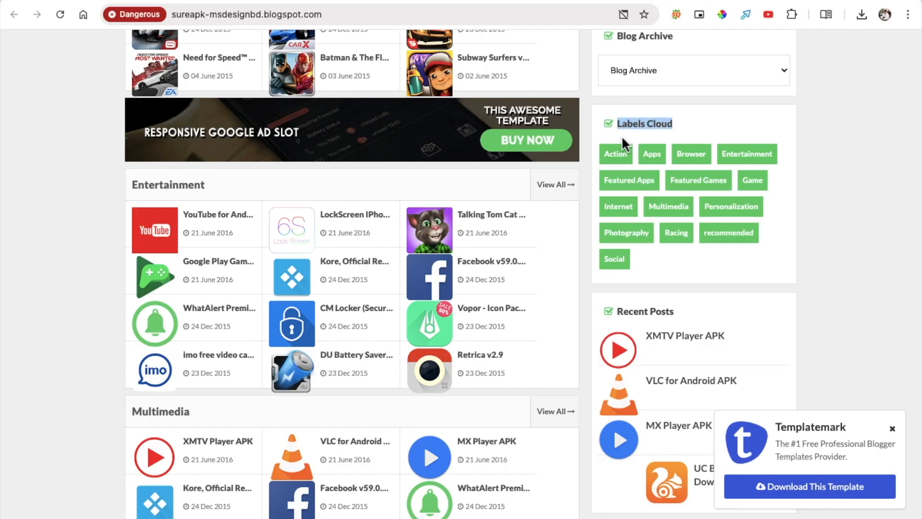
pyautogui.scroll(-5, 621, 136)
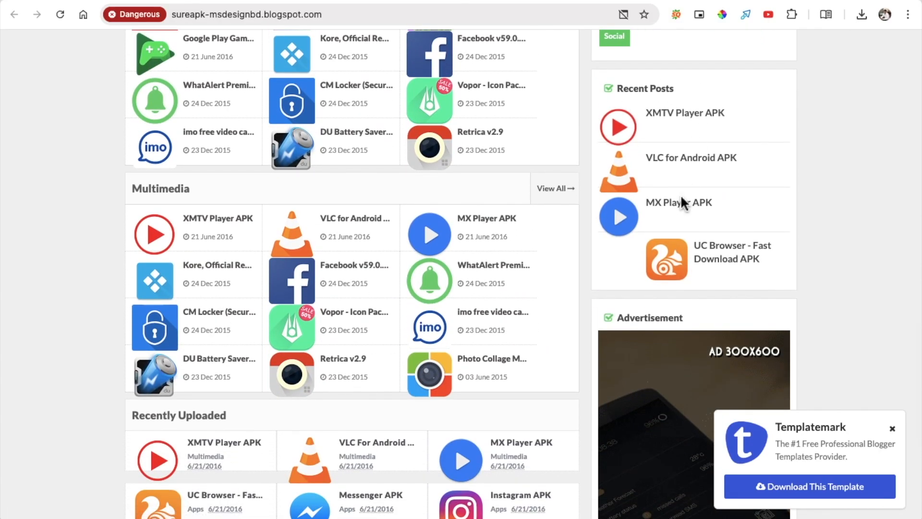
pyautogui.scroll(-5, 681, 194)
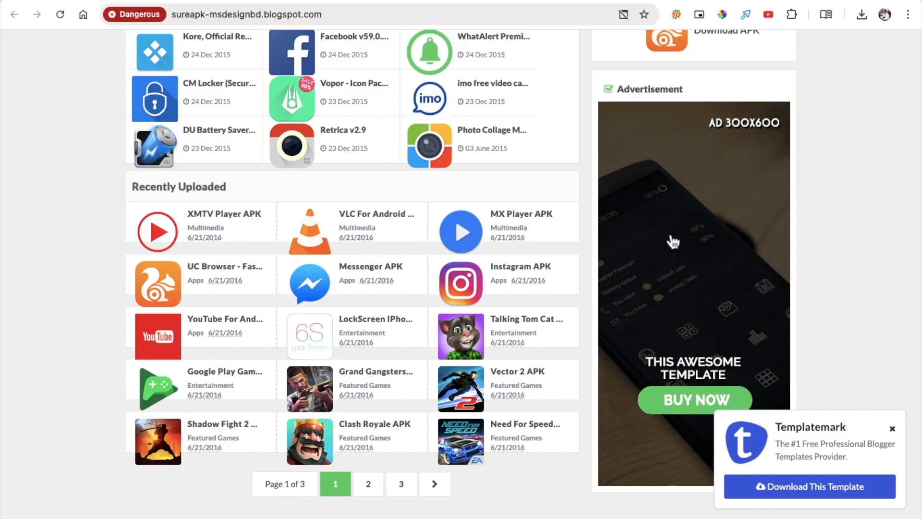
pyautogui.scroll(-2, 669, 241)
pyautogui.scroll(15, 672, 242)
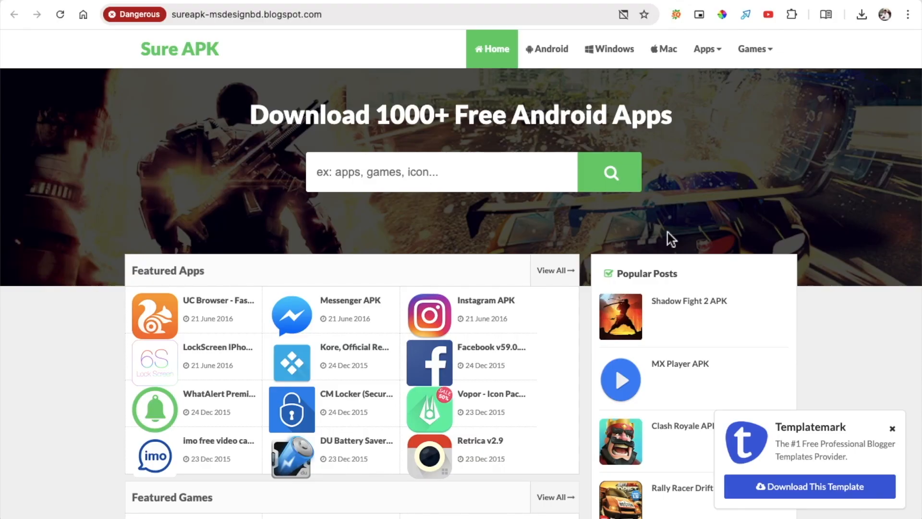
# Step: Open the UC Browser - Fast Download APK post from the Featured Apps section
pyautogui.scroll(-9, 668, 232)
pyautogui.scroll(9, 668, 232)
pyautogui.scroll(-7, 668, 232)
pyautogui.scroll(7, 665, 237)
pyautogui.click(208, 311)
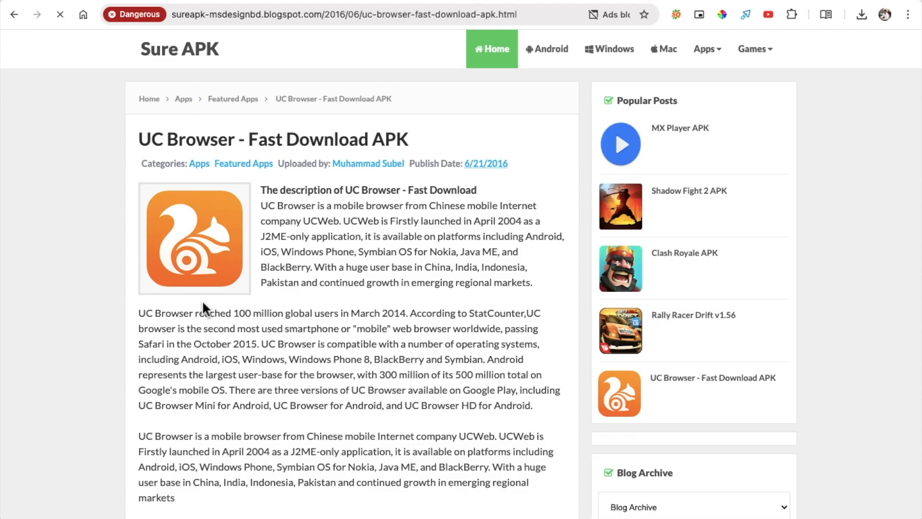
# Step: Examine the UC Browser post's title, description text and the Google Play and Download links below it
pyautogui.moveTo(138, 139); pyautogui.dragTo(408, 144)
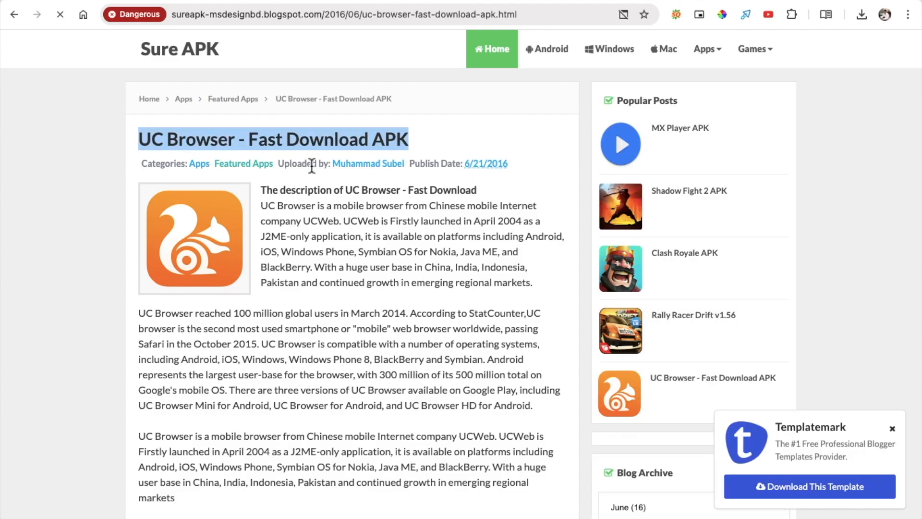
pyautogui.scroll(-15, 247, 255)
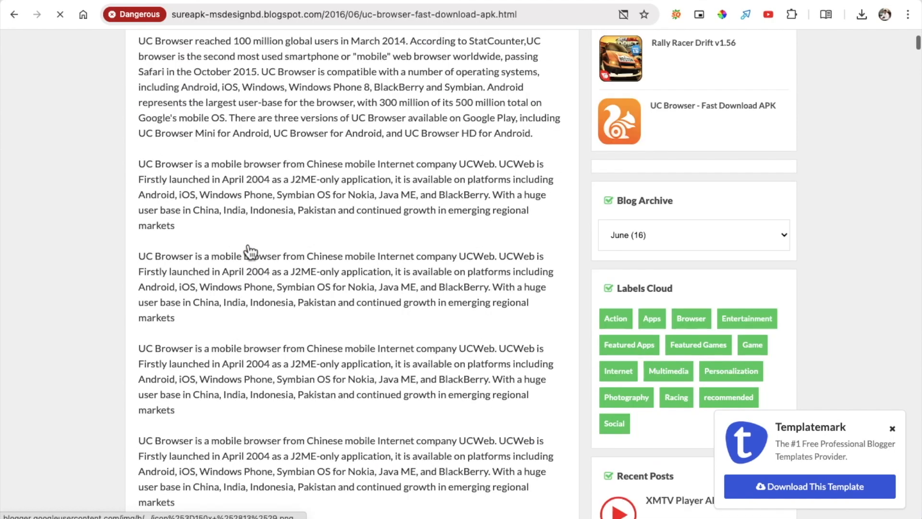
pyautogui.moveTo(467, 232); pyautogui.dragTo(264, 233)
pyautogui.click(243, 178)
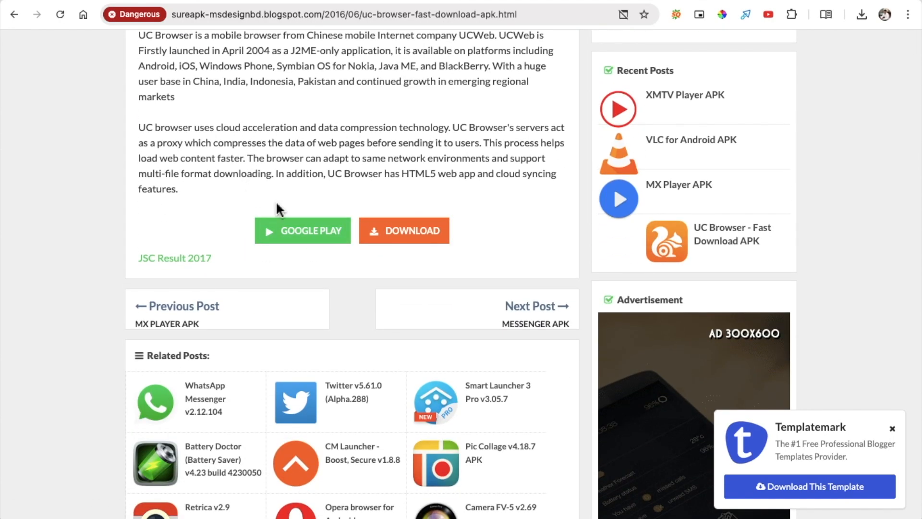
# Step: Examine the UC Browser post from its title and description down to the Google Play and Download links
pyautogui.scroll(15, 301, 234)
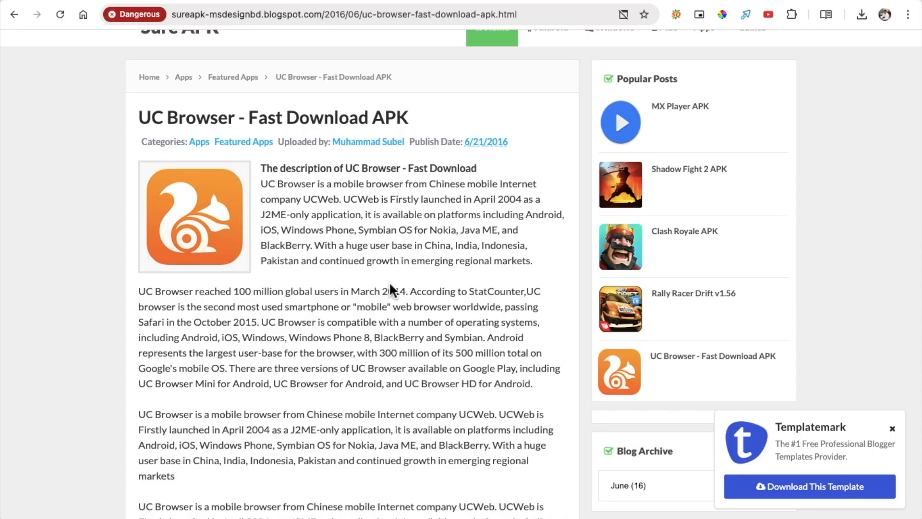
pyautogui.scroll(-12, 416, 288)
pyautogui.scroll(10, 415, 288)
pyautogui.scroll(1, 413, 284)
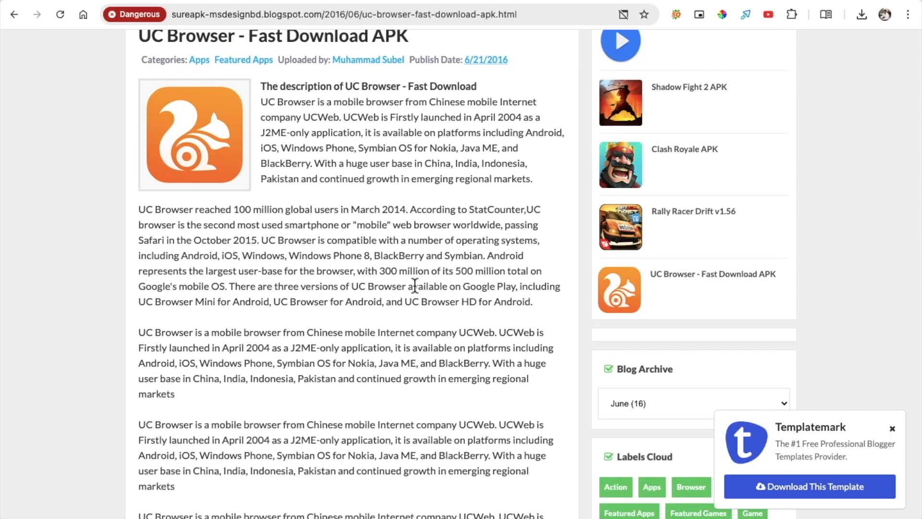
pyautogui.scroll(-6, 414, 285)
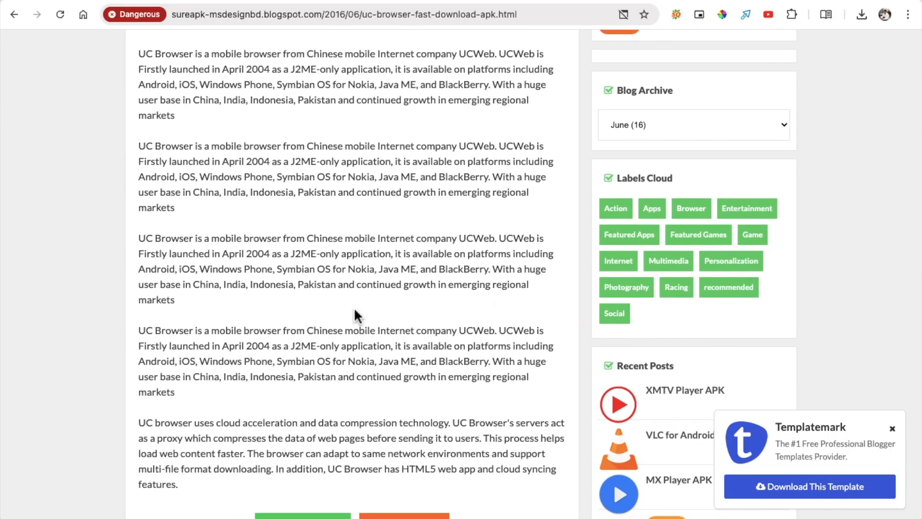
pyautogui.scroll(-5, 356, 316)
pyautogui.scroll(9, 356, 316)
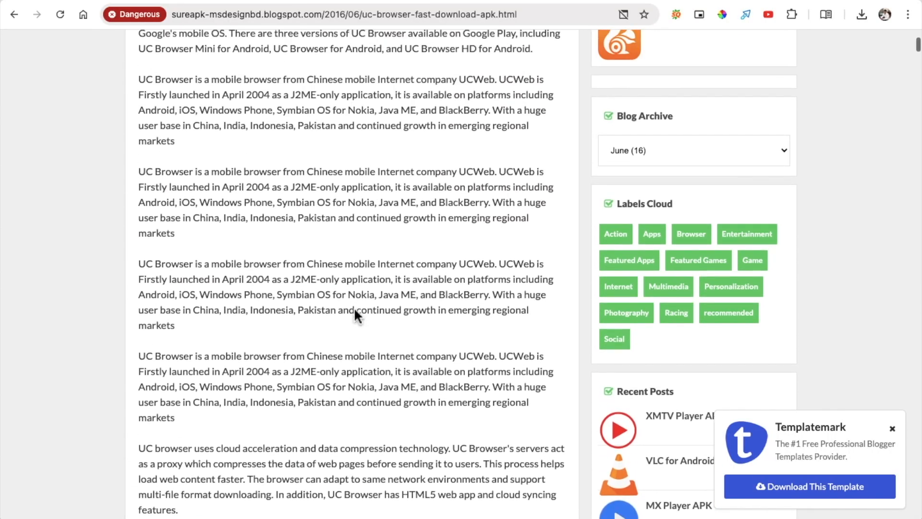
pyautogui.scroll(3, 355, 313)
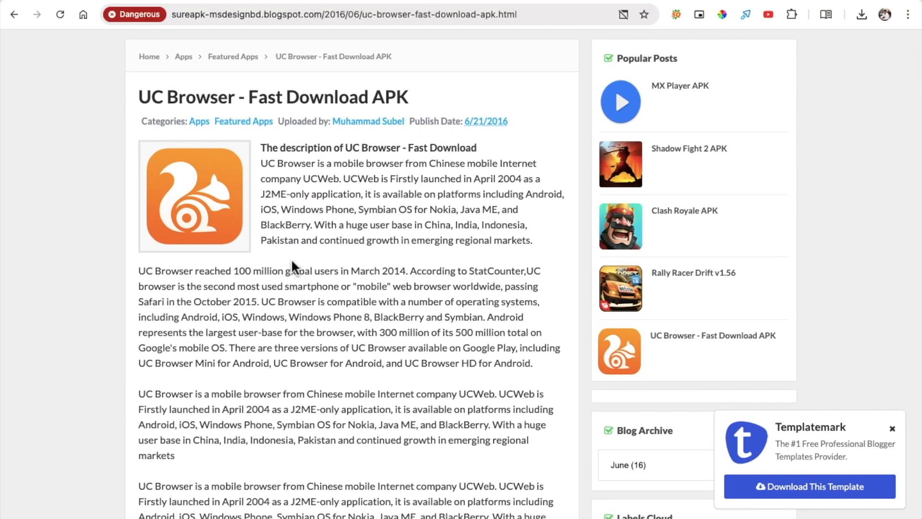
pyautogui.scroll(-10, 451, 399)
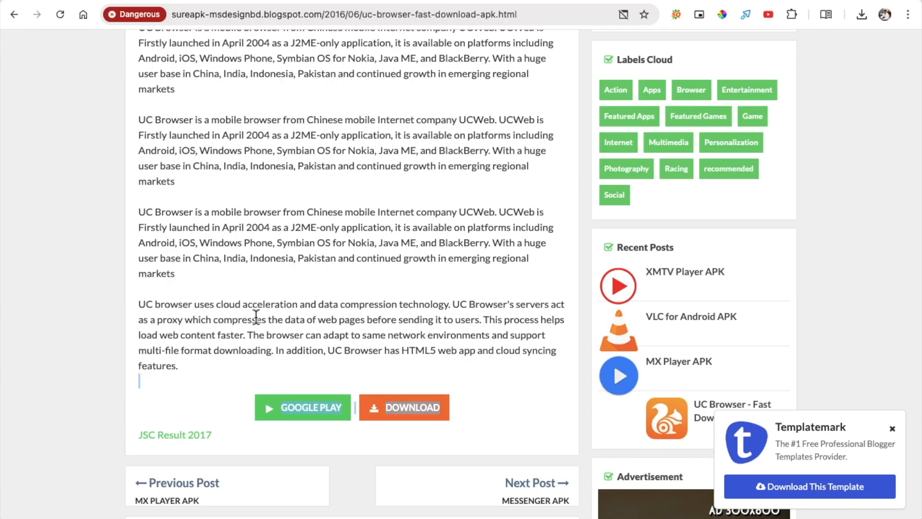
pyautogui.scroll(10, 256, 317)
pyautogui.scroll(-10, 256, 317)
pyautogui.scroll(10, 256, 317)
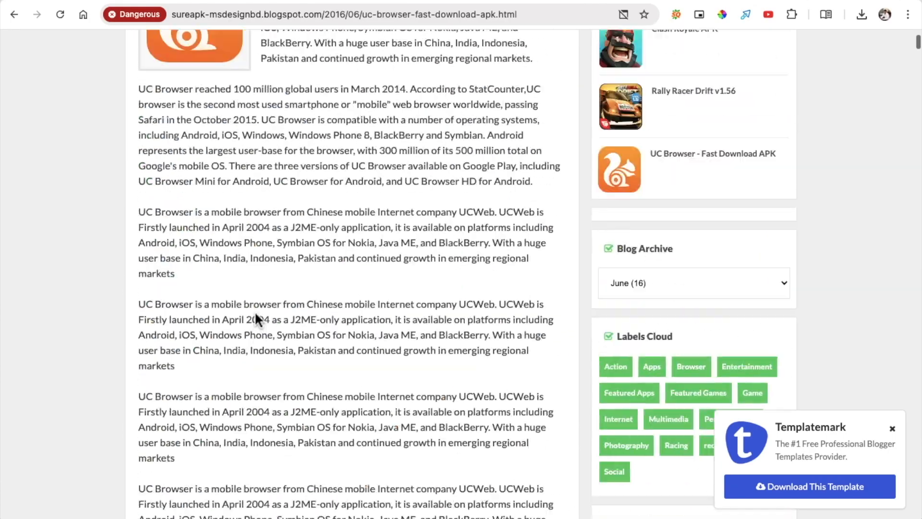
# Step: Switch to the Pure APK demo and open the SHAREit post from Weekly Trending
pyautogui.click(502, 1)
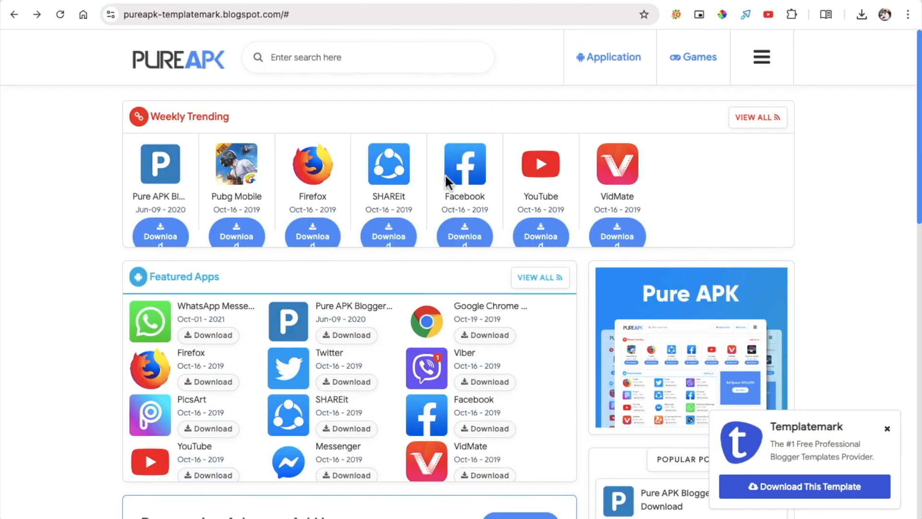
pyautogui.click(389, 233)
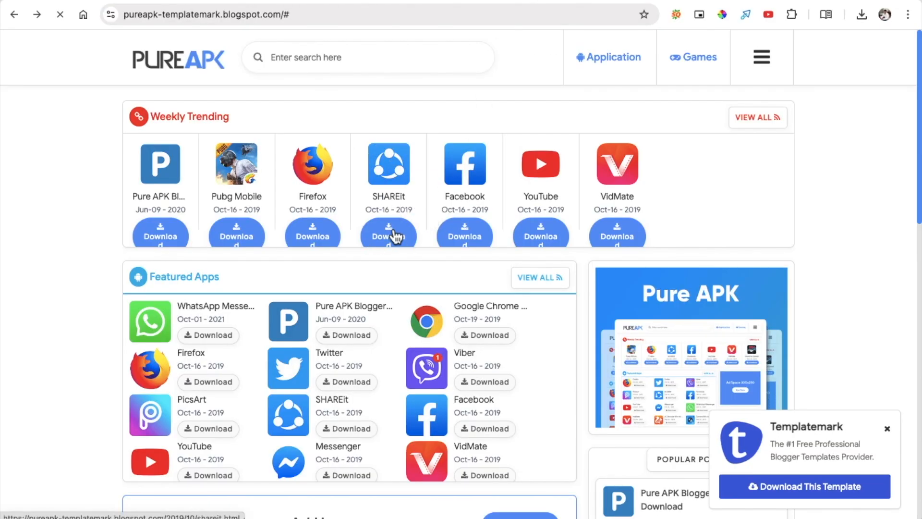
pyautogui.scroll(-8, 445, 73)
pyautogui.scroll(6, 444, 73)
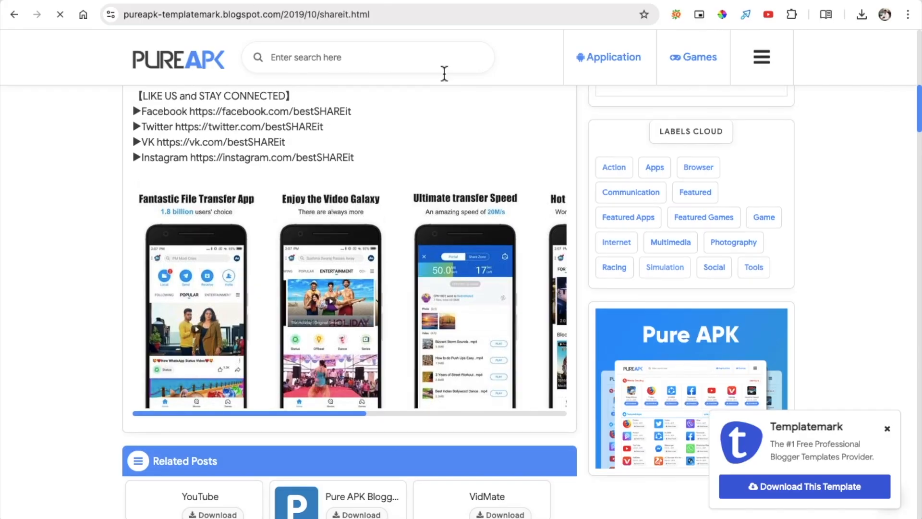
pyautogui.scroll(6, 444, 73)
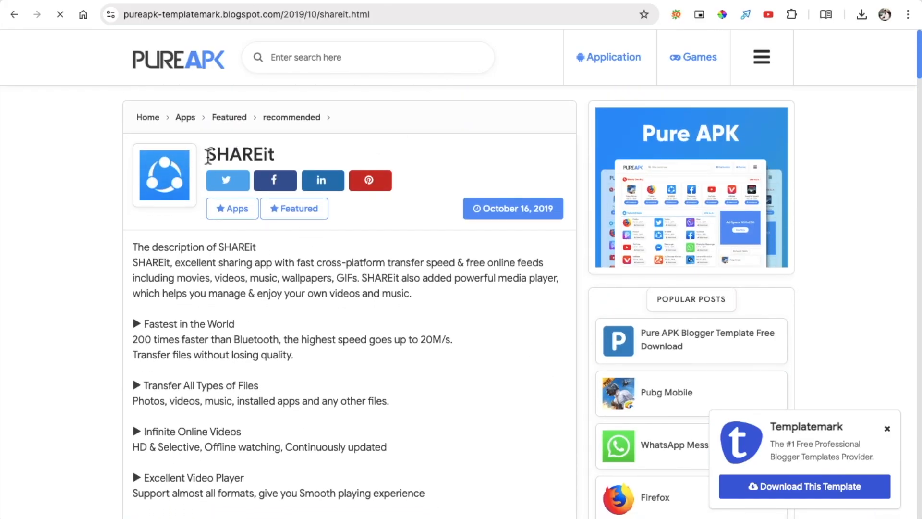
# Step: Examine the SHAREit post's description, feature list and app screenshot gallery
pyautogui.scroll(-2, 240, 277)
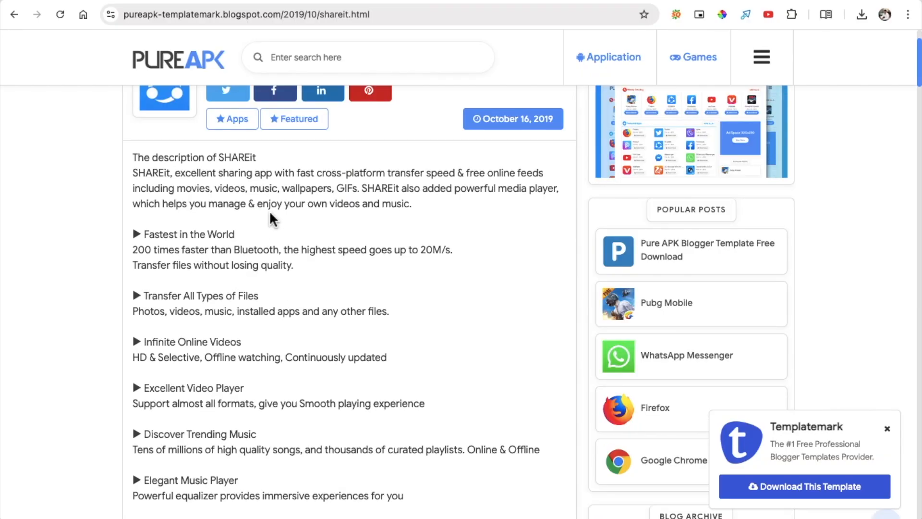
pyautogui.scroll(-10, 264, 256)
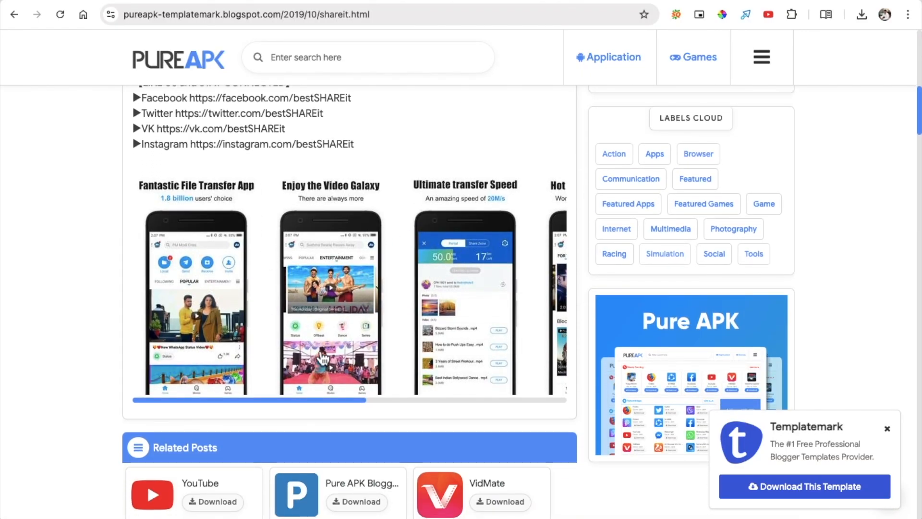
pyautogui.moveTo(287, 398); pyautogui.dragTo(171, 376)
pyautogui.scroll(6, 202, 380)
pyautogui.scroll(5, 207, 273)
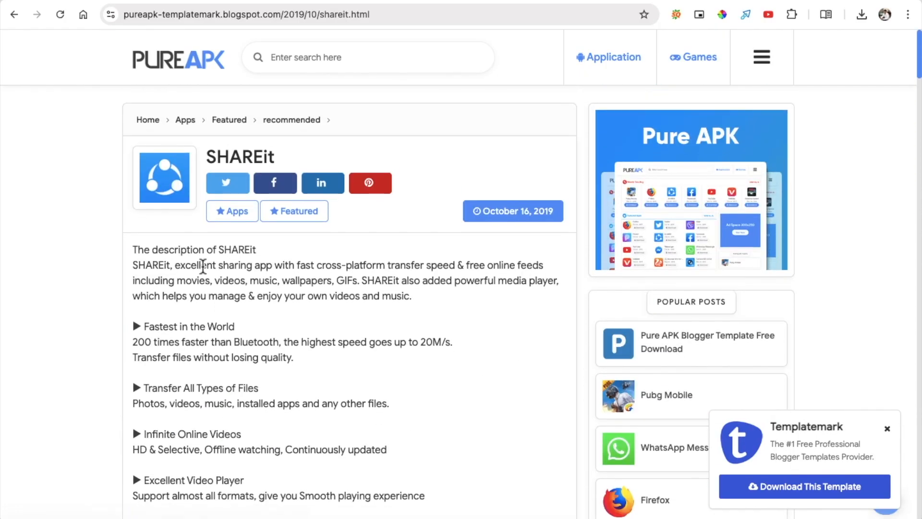
# Step: Switch to the Blue APK demo and close its Apps and Games category menu
pyautogui.click(623, 0)
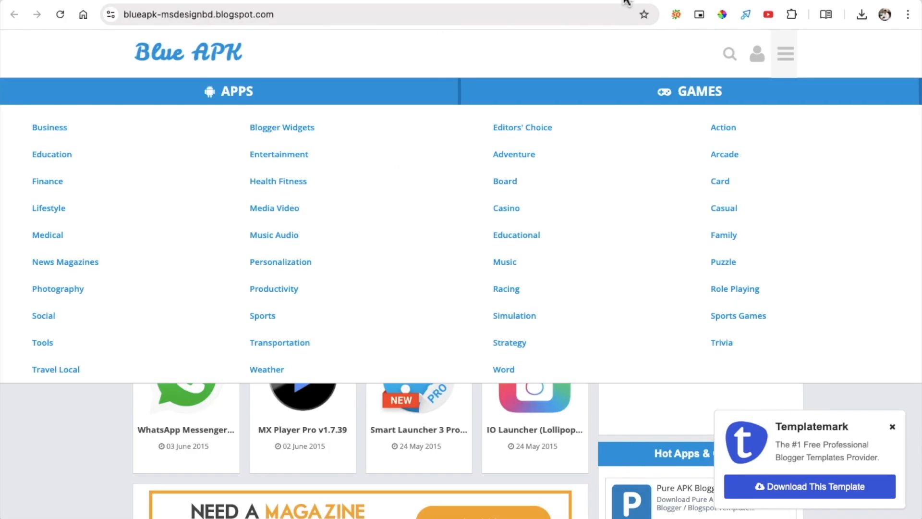
pyautogui.click(785, 54)
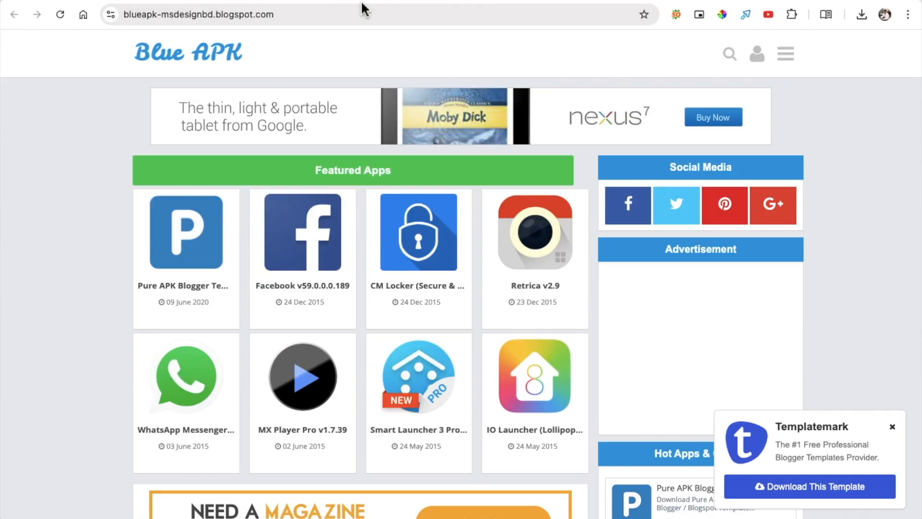
# Step: Revisit the Pure APK demo's SHAREit post and return to the Sure APK demo's homepage
pyautogui.click(525, 2)
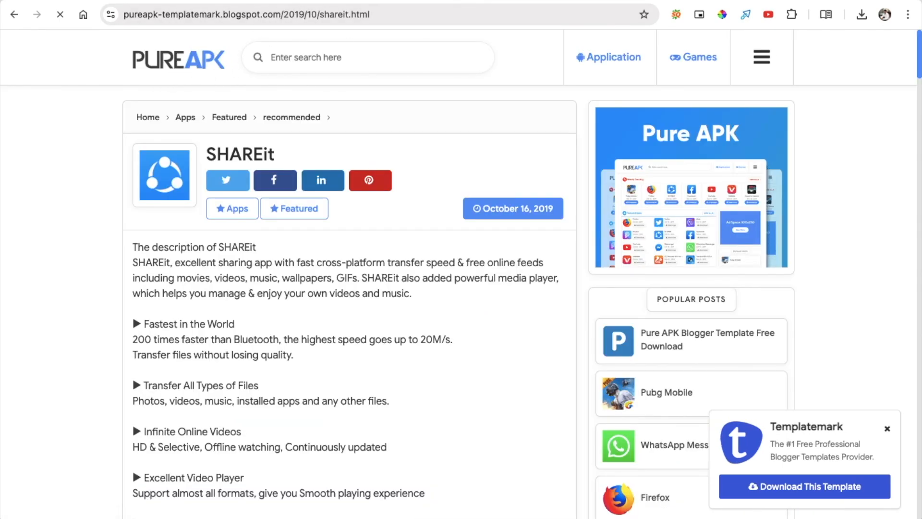
pyautogui.click(355, 0)
pyautogui.click(168, 53)
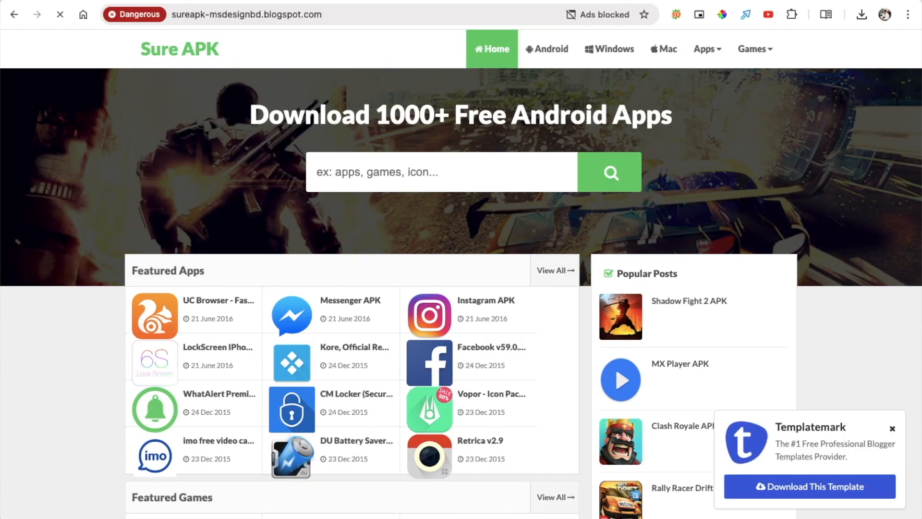
# Step: Look over the Blue APK homepage from Featured Apps down to Latest Apps and Games
pyautogui.click(521, 1)
pyautogui.scroll(-20, 319, 214)
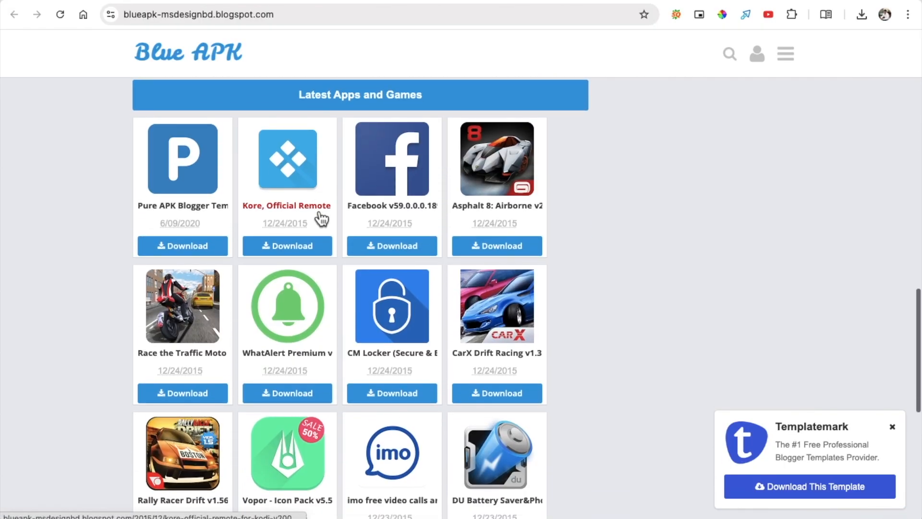
pyautogui.scroll(15, 318, 214)
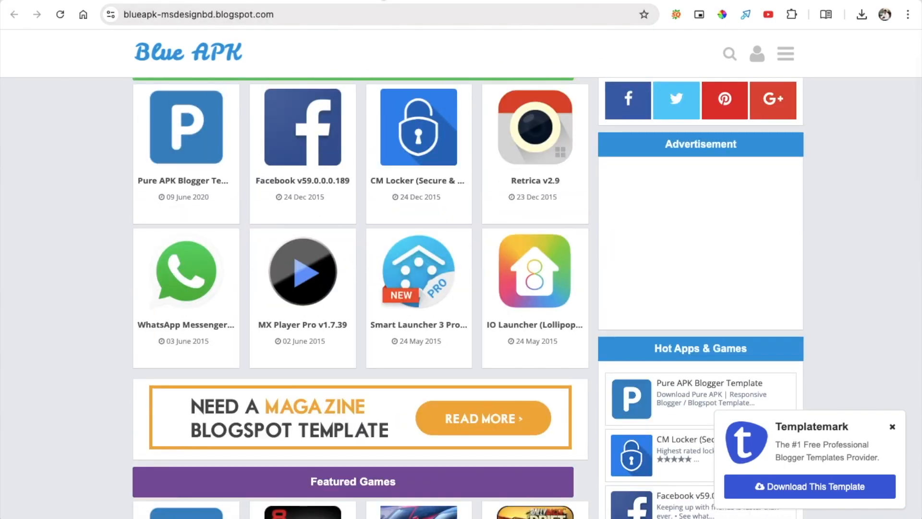
# Step: Switch back to the Sure APK demo and review its homepage sections once more
pyautogui.click(357, 1)
pyautogui.scroll(-20, 352, 250)
pyautogui.scroll(6, 351, 250)
pyautogui.scroll(15, 351, 250)
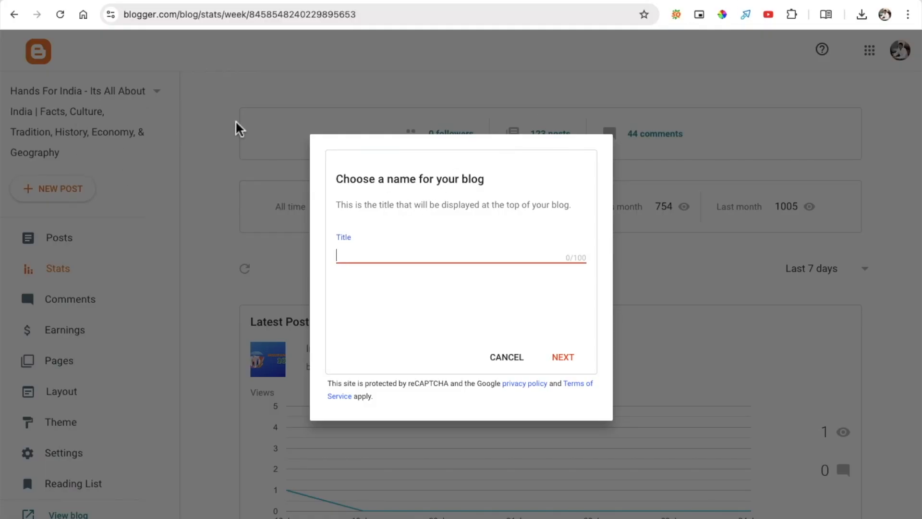
pyautogui.click(503, 361)
pyautogui.click(155, 114)
pyautogui.click(195, 97)
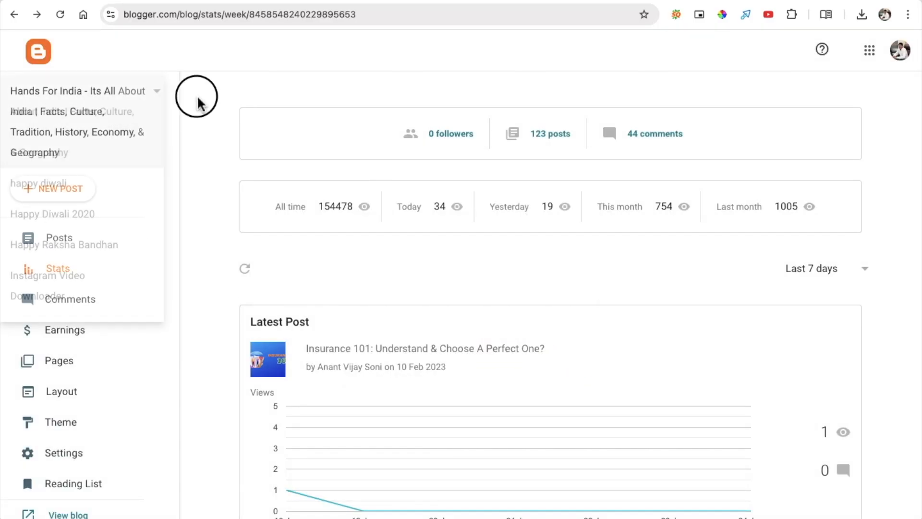
# Step: Start creating a new Blogger blog from the blog list and title it "Free App Downloading"
pyautogui.click(153, 103)
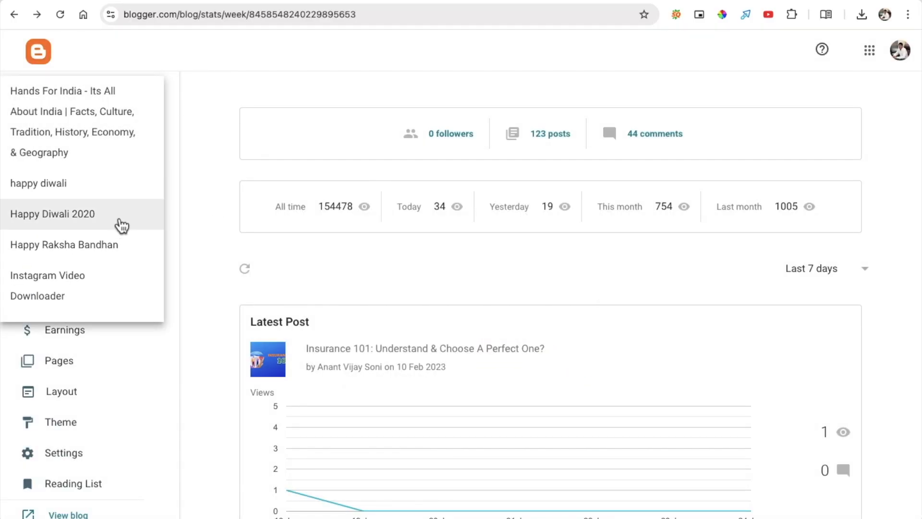
pyautogui.scroll(-5, 103, 269)
pyautogui.click(102, 308)
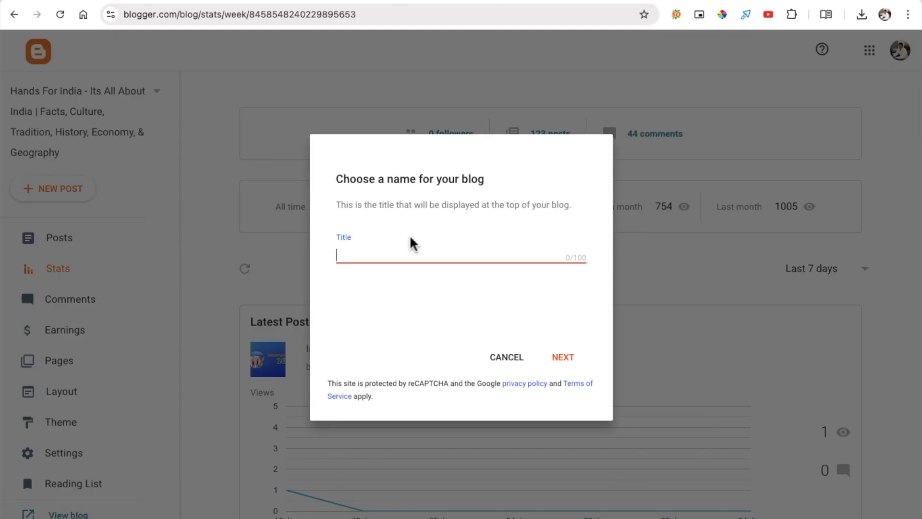
pyautogui.write('Free App Downloading')
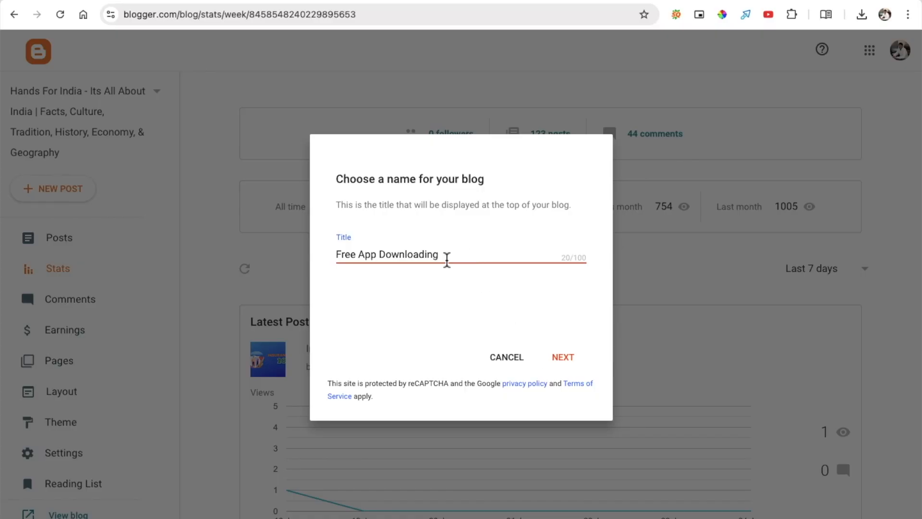
pyautogui.click(564, 365)
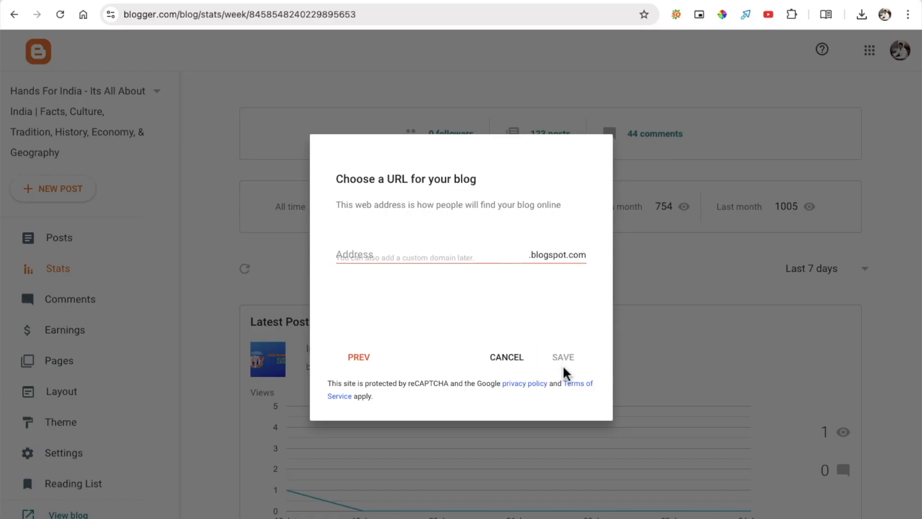
# Step: Save the new blog with the address free-app-downloading.blogspot.com and open it for viewing
pyautogui.click(396, 261)
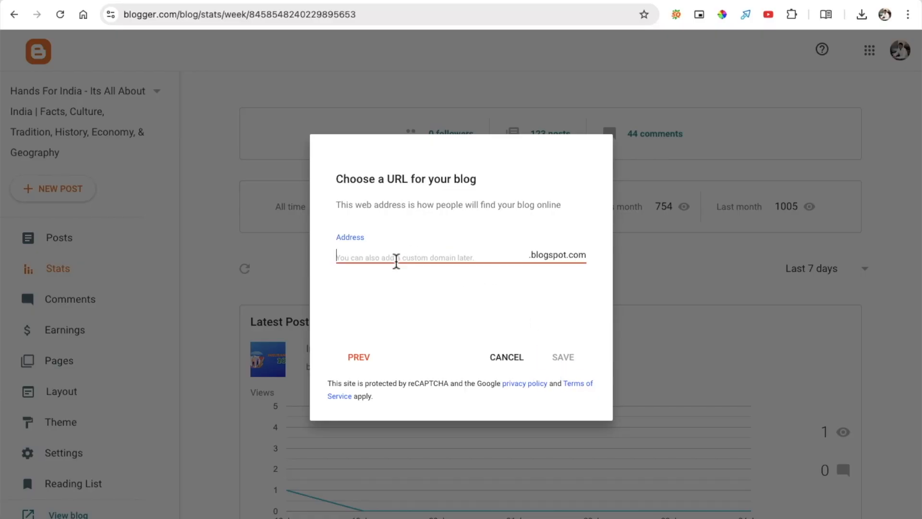
pyautogui.write('free-app-downloading')
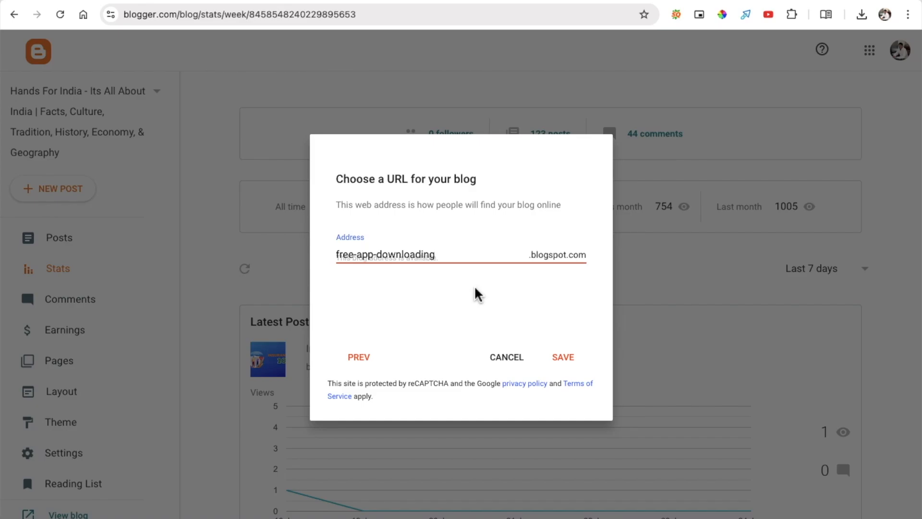
pyautogui.click(568, 360)
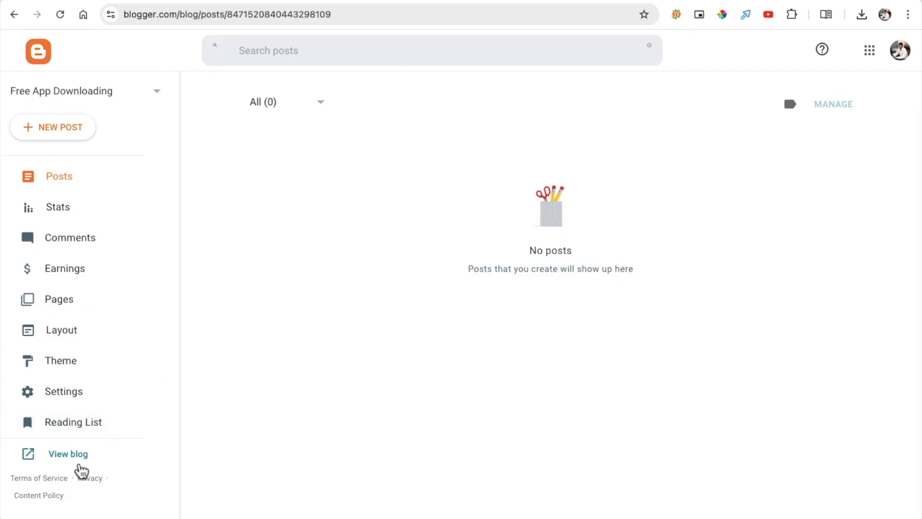
pyautogui.click(73, 453)
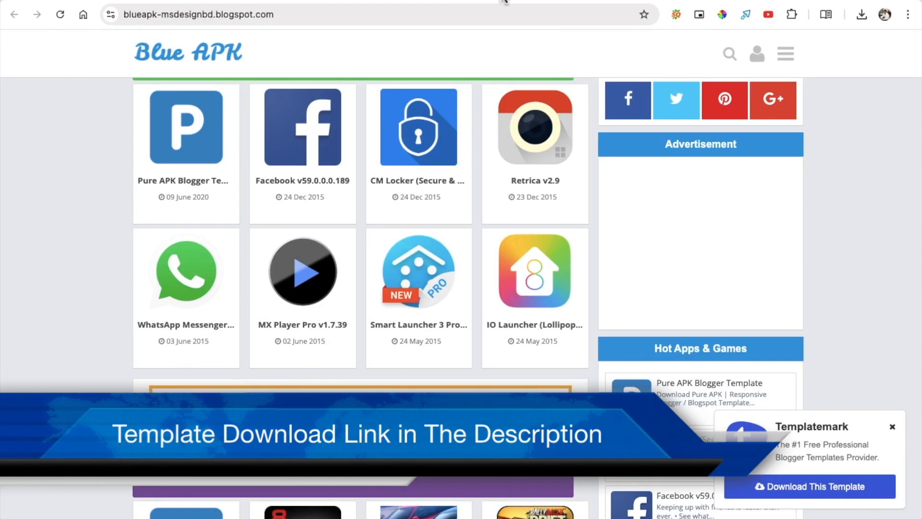
# Step: Switch to Finder, check which apps can open Sure APK Free Version (1).rar, and open the extracted Sure APK Free Version-1 folder in Downloads
pyautogui.press('super+Tab')
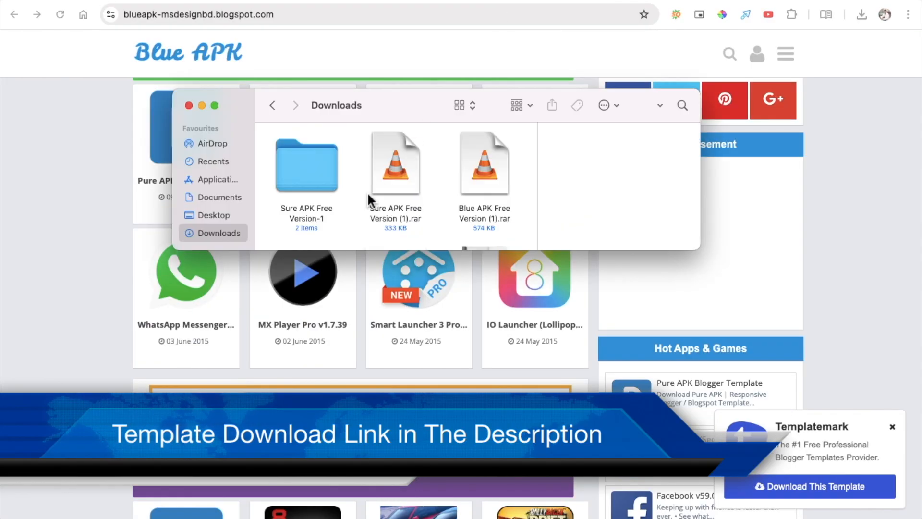
pyautogui.rightClick(393, 163)
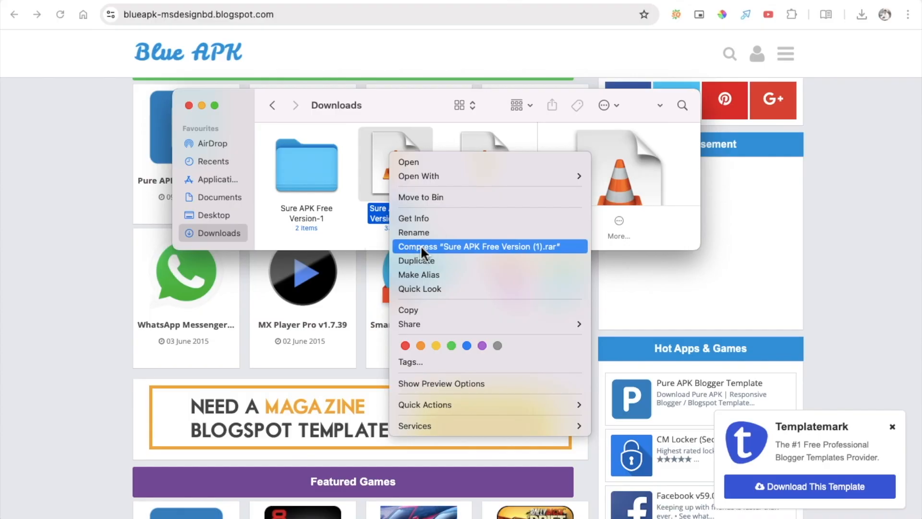
pyautogui.moveTo(444, 174)
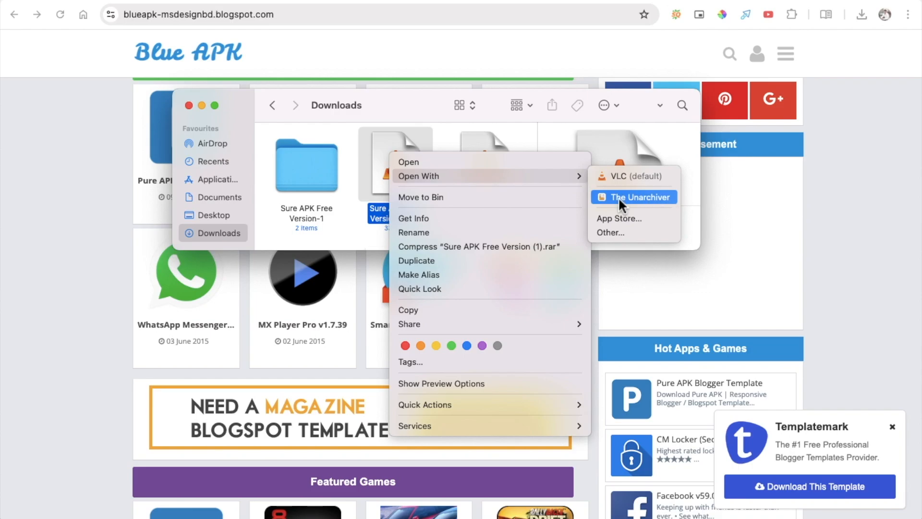
pyautogui.click(380, 149)
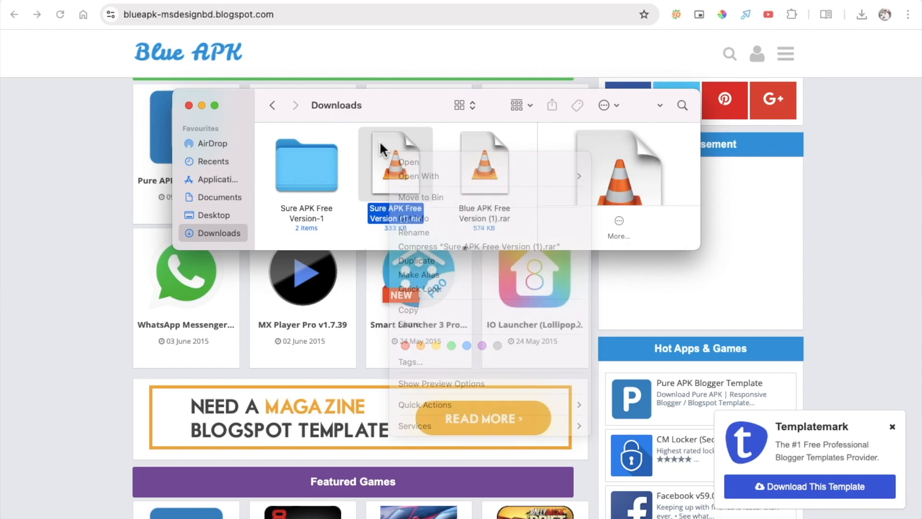
pyautogui.doubleClick(295, 171)
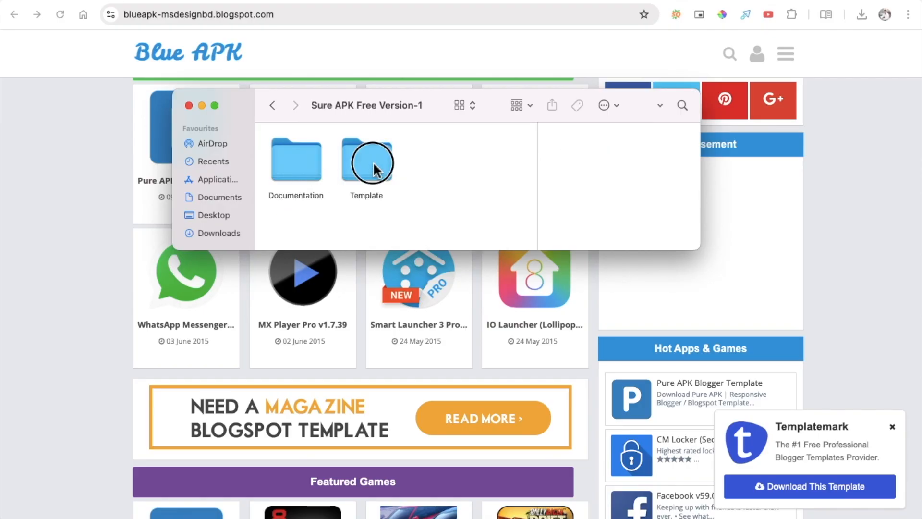
# Step: Check the Template folder for Sure APK Free Version.xml and return to the Sure APK Free Version-1 folder
pyautogui.doubleClick(375, 170)
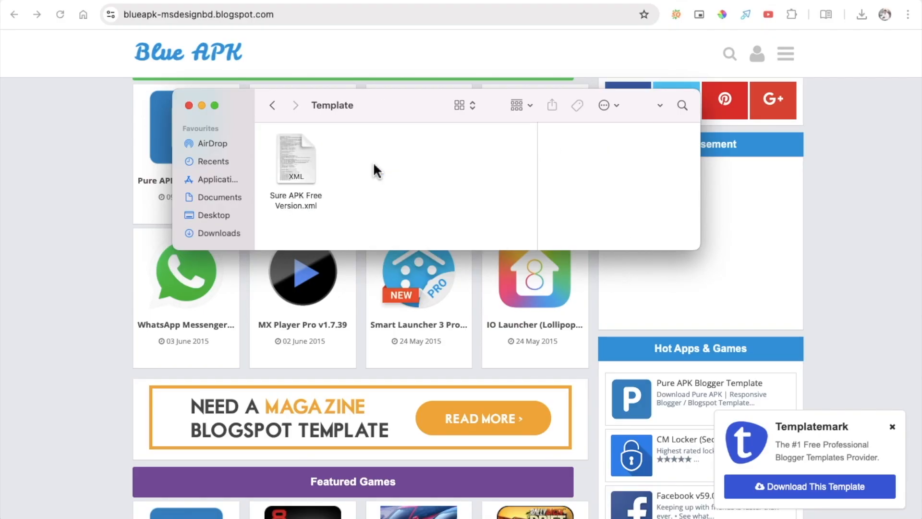
pyautogui.click(307, 164)
pyautogui.click(273, 106)
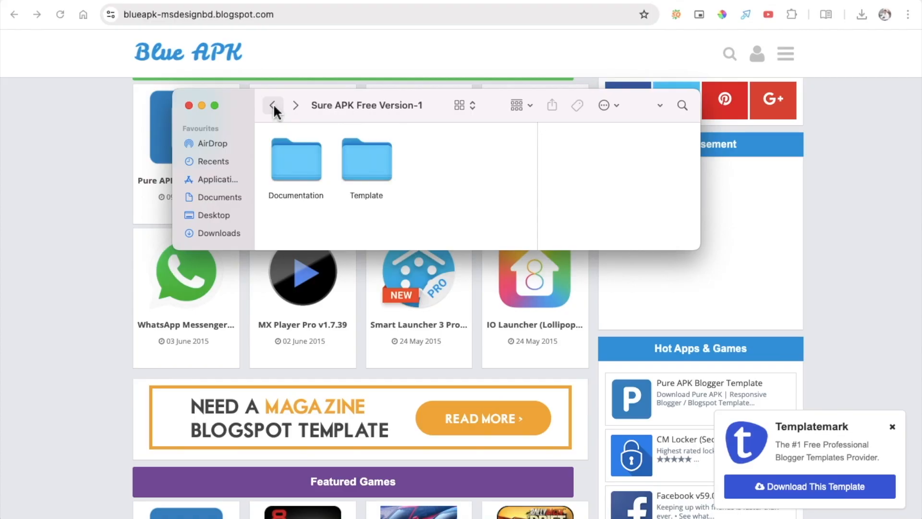
# Step: Open the Sure APK documentation HTML file from the Documentation folder and read through its installation instructions
pyautogui.doubleClick(297, 160)
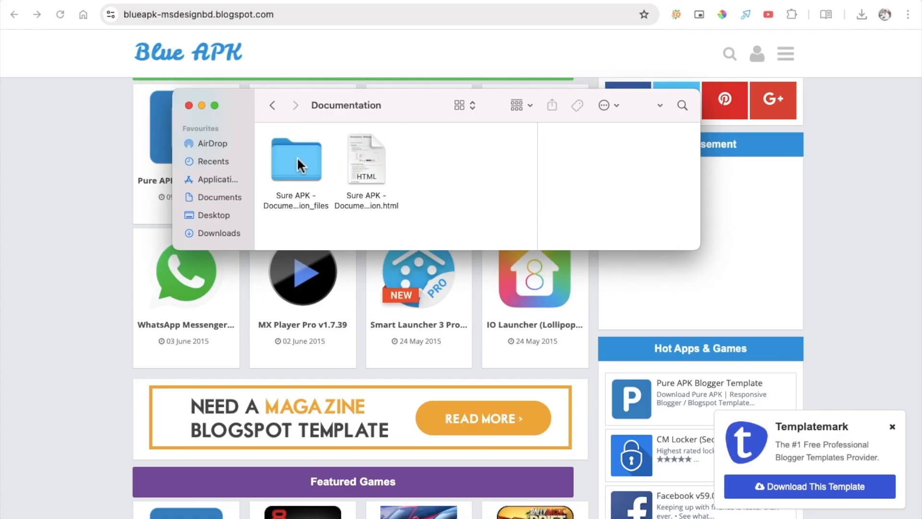
pyautogui.doubleClick(366, 162)
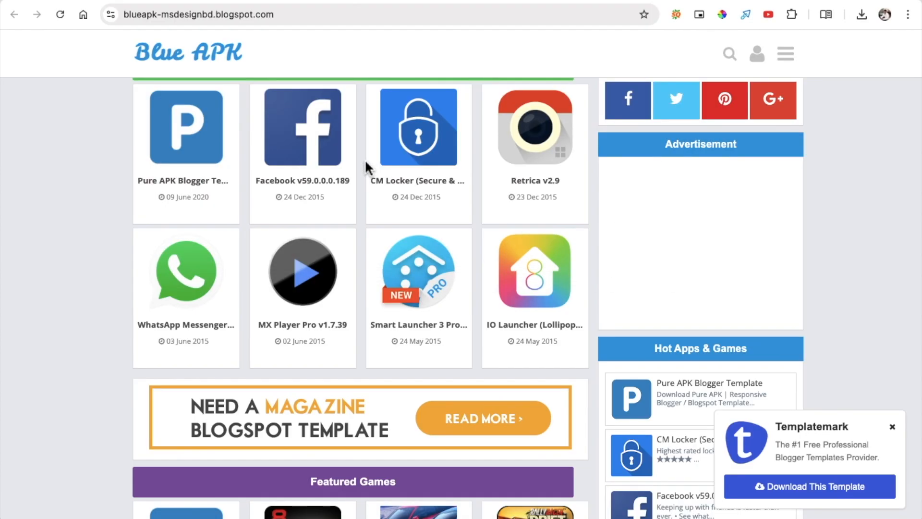
pyautogui.scroll(-20, 366, 162)
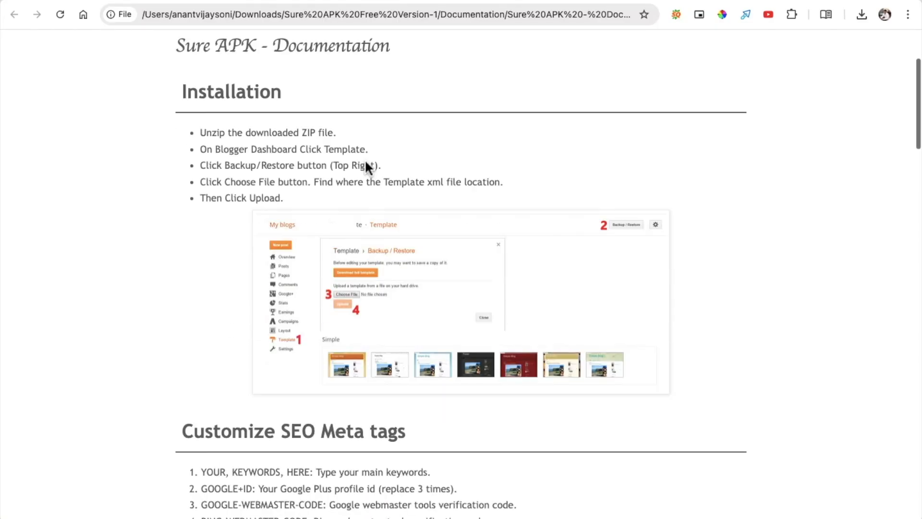
pyautogui.scroll(-5, 366, 163)
pyautogui.scroll(20, 365, 163)
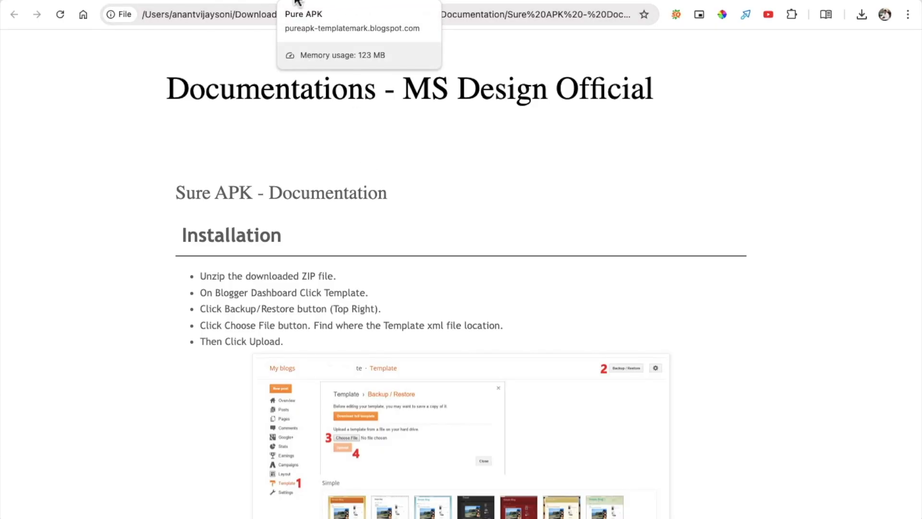
# Step: Switch back to Finder, return to Downloads, and check the extracted Sure APK folder and the Blue APK Free Version (1).rar archive
pyautogui.press('super+Tab')
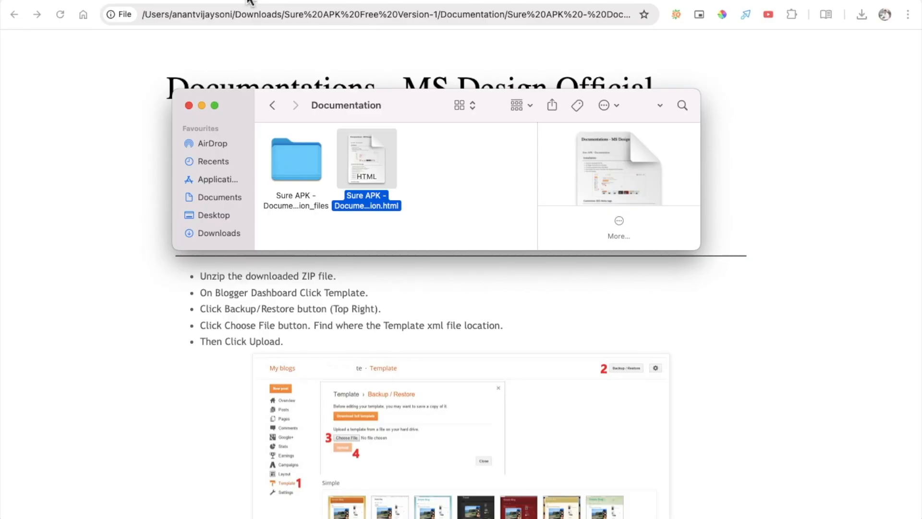
pyautogui.click(272, 106)
pyautogui.click(272, 106)
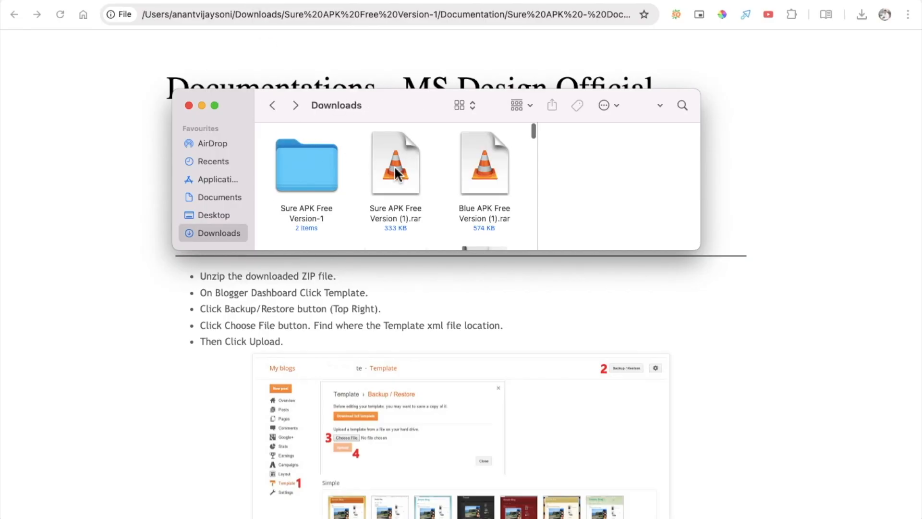
pyautogui.click(293, 175)
pyautogui.click(490, 166)
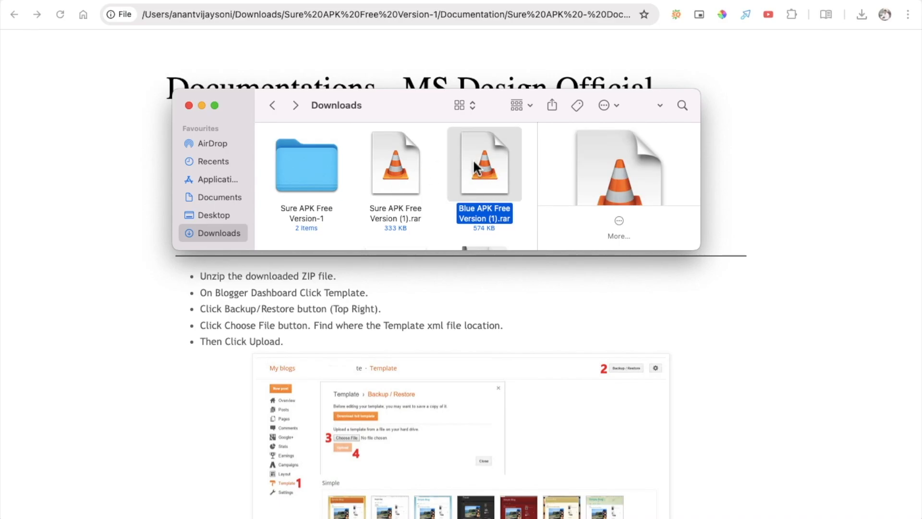
# Step: Open the Template folder inside Sure APK Free Version-1 and select Sure APK Free Version.xml
pyautogui.doubleClick(318, 172)
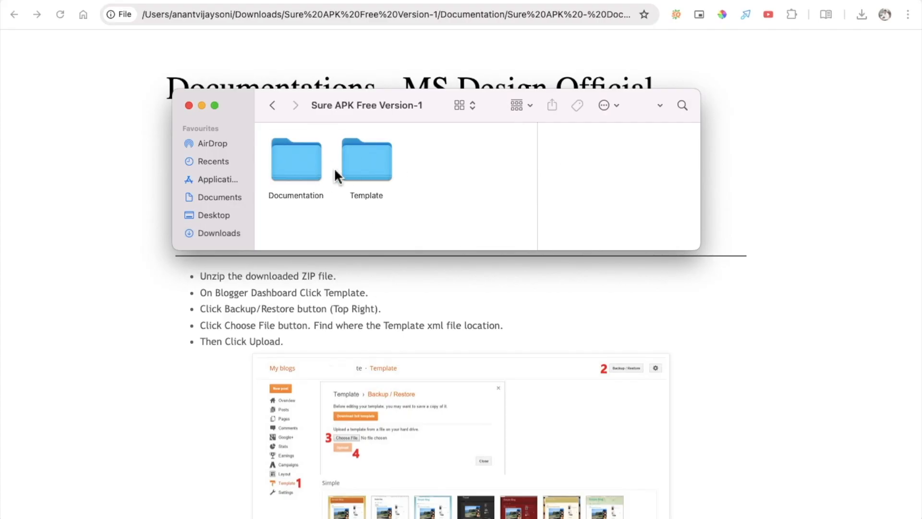
pyautogui.click(356, 165)
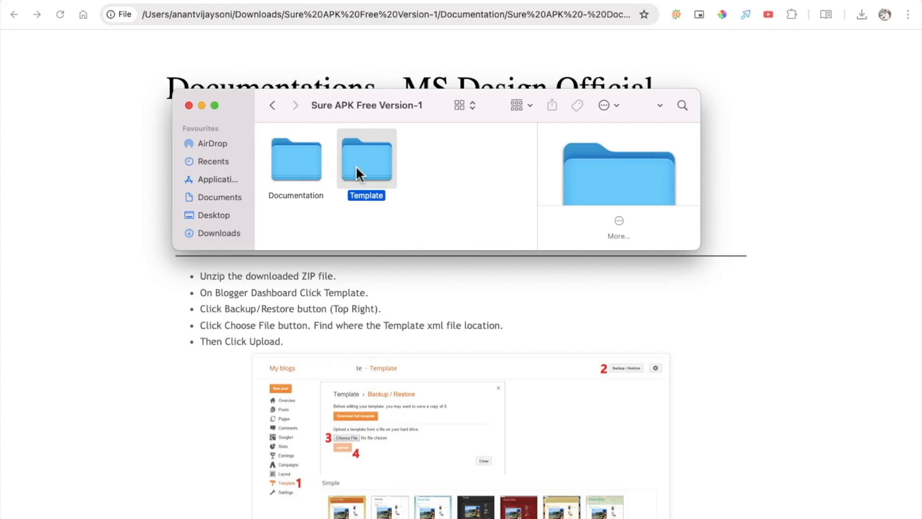
pyautogui.click(298, 177)
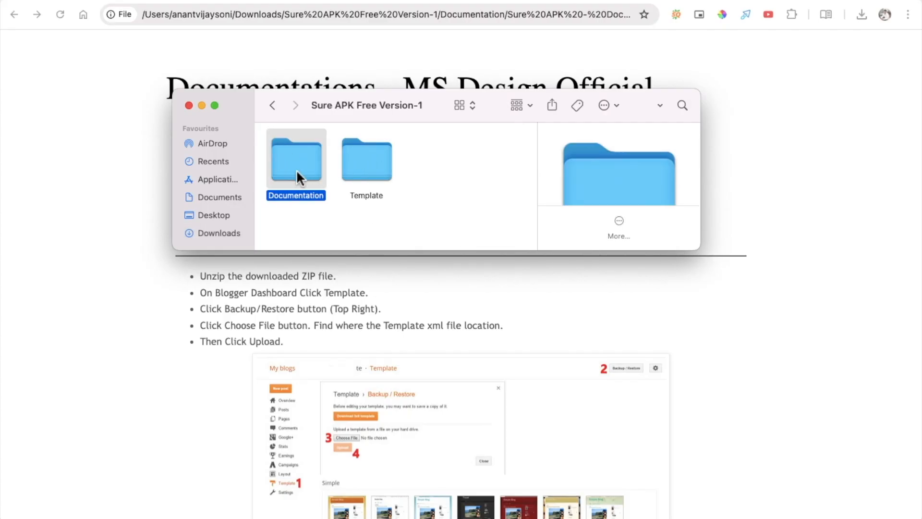
pyautogui.doubleClick(359, 169)
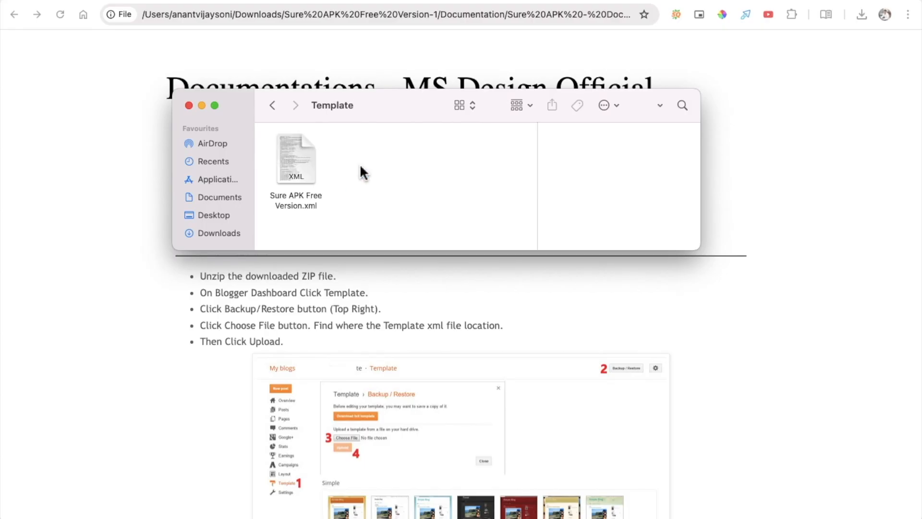
pyautogui.click(295, 164)
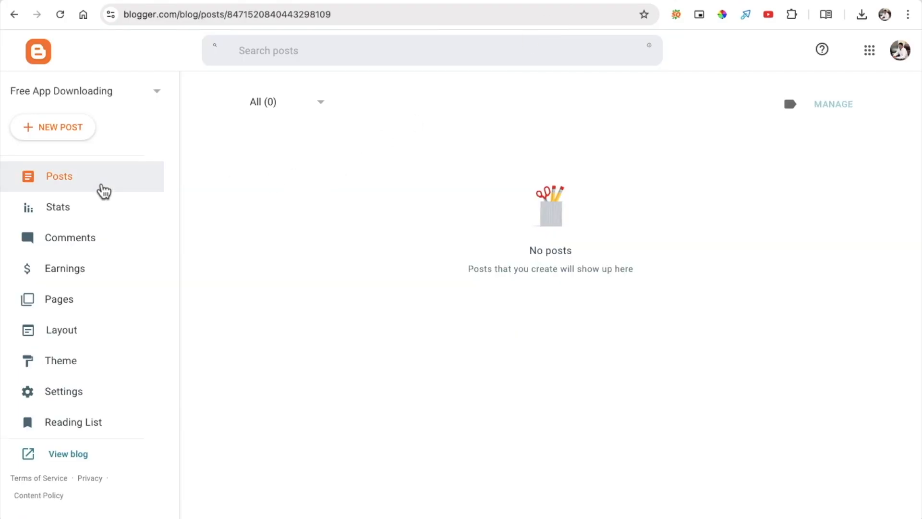
# Step: In Blogger, switch the Free App Downloading blog's theme to the first-generation classic theme without a backup
pyautogui.scroll(-1, 103, 189)
pyautogui.click(71, 347)
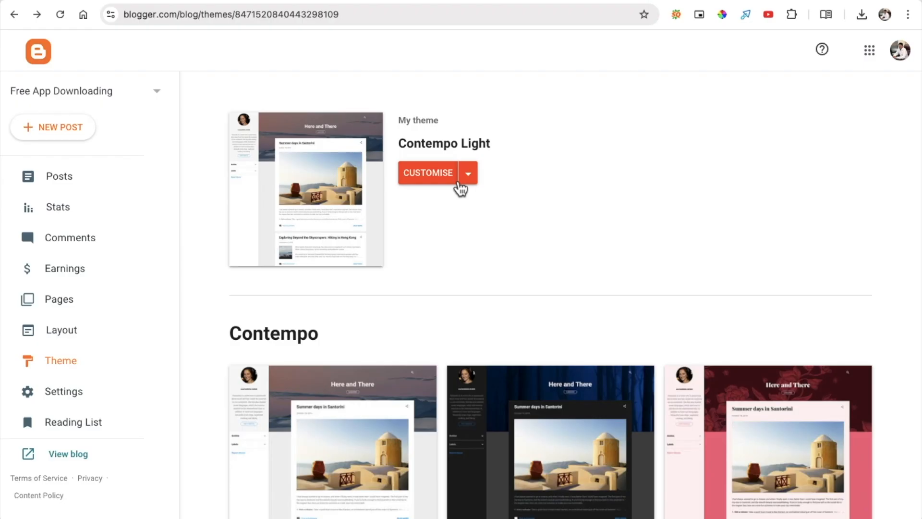
pyautogui.scroll(5, 459, 186)
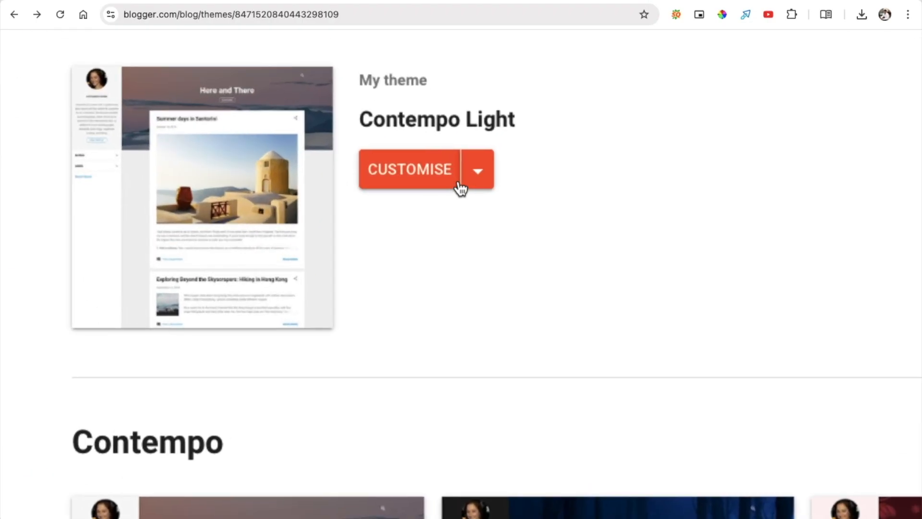
pyautogui.scroll(-5, 460, 188)
pyautogui.click(477, 182)
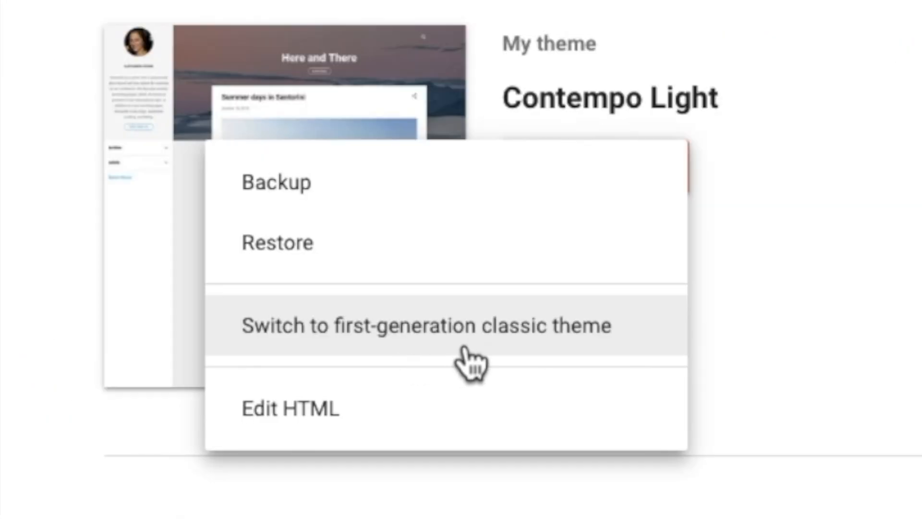
pyautogui.click(597, 347)
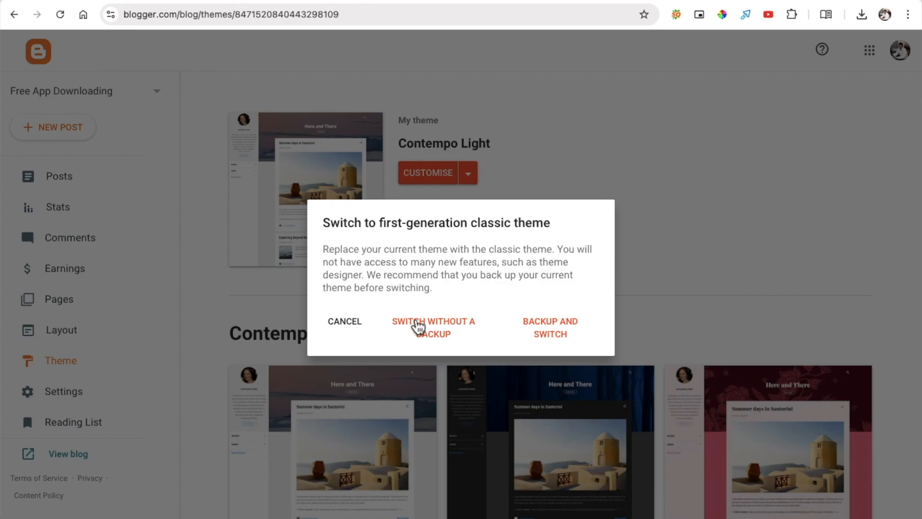
pyautogui.click(438, 335)
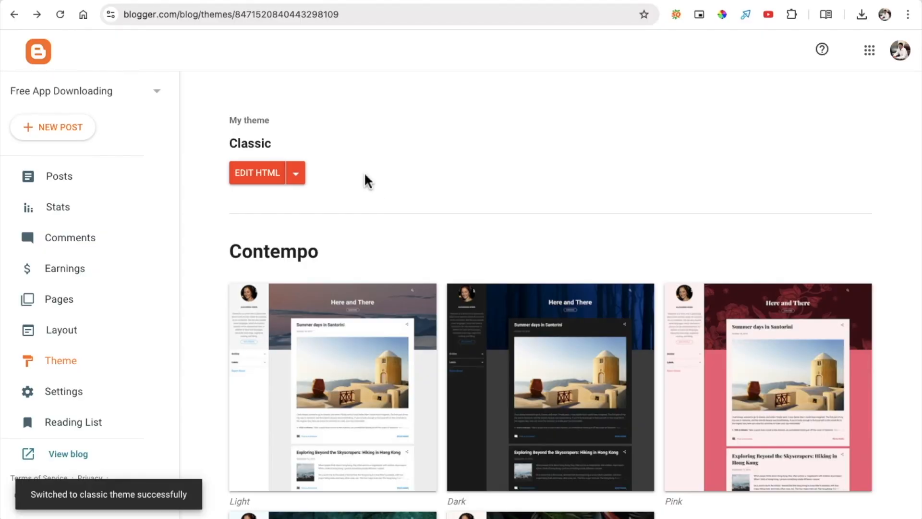
# Step: Restore the blog's theme by uploading Sure APK Free Version.xml from the Template folder
pyautogui.click(298, 181)
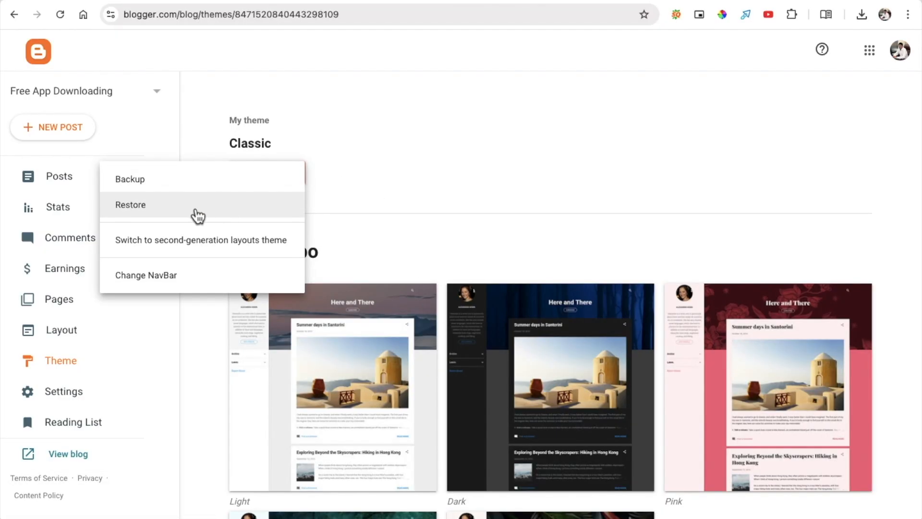
pyautogui.click(202, 214)
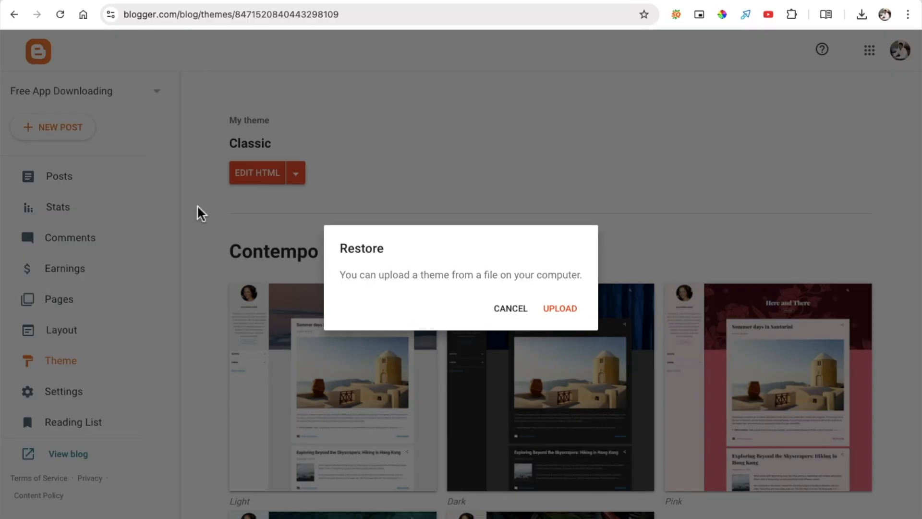
pyautogui.click(561, 310)
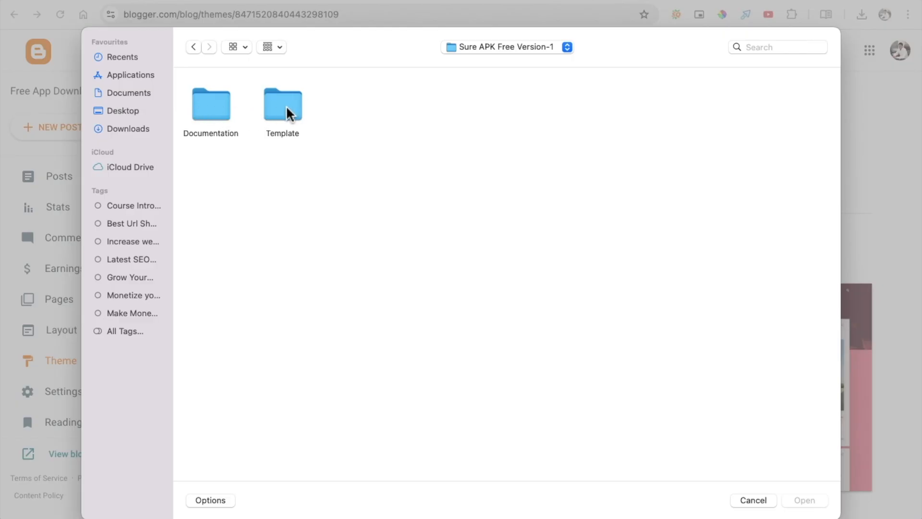
pyautogui.doubleClick(286, 112)
pyautogui.click(210, 114)
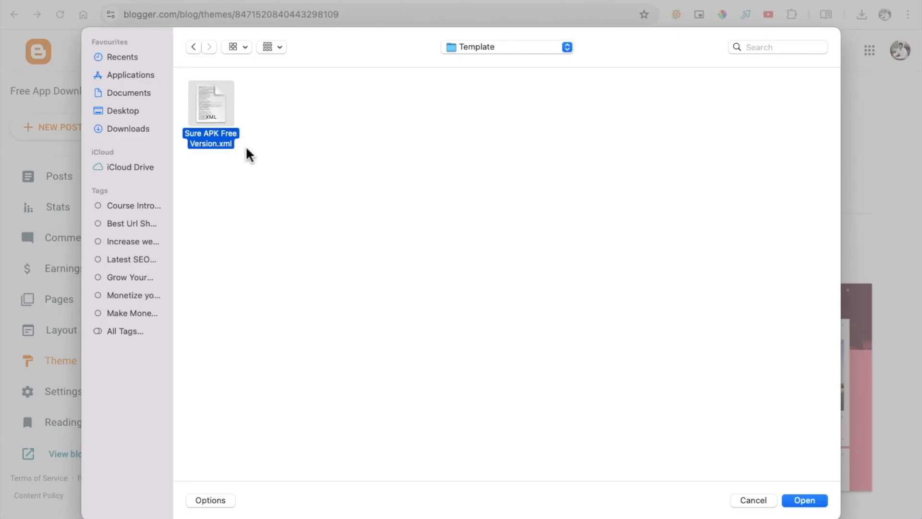
pyautogui.click(804, 500)
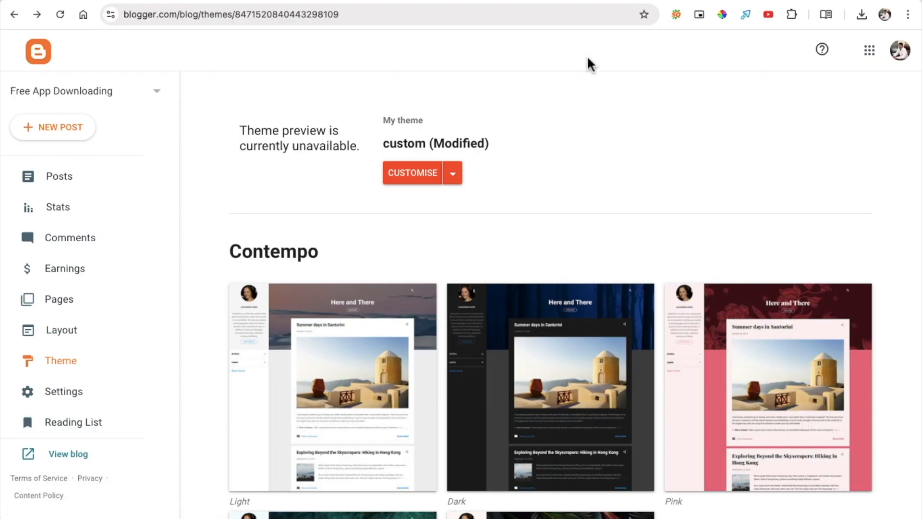
# Step: Reload the live free-app-downloading.blogspot.com blog and review its homepage sections, sidebar, footer and header title with the uploaded theme
pyautogui.click(662, 0)
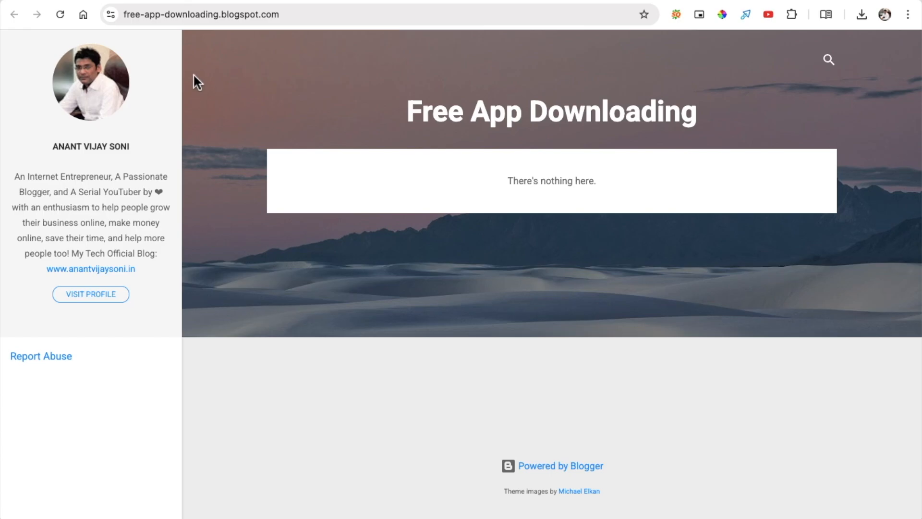
pyautogui.click(60, 15)
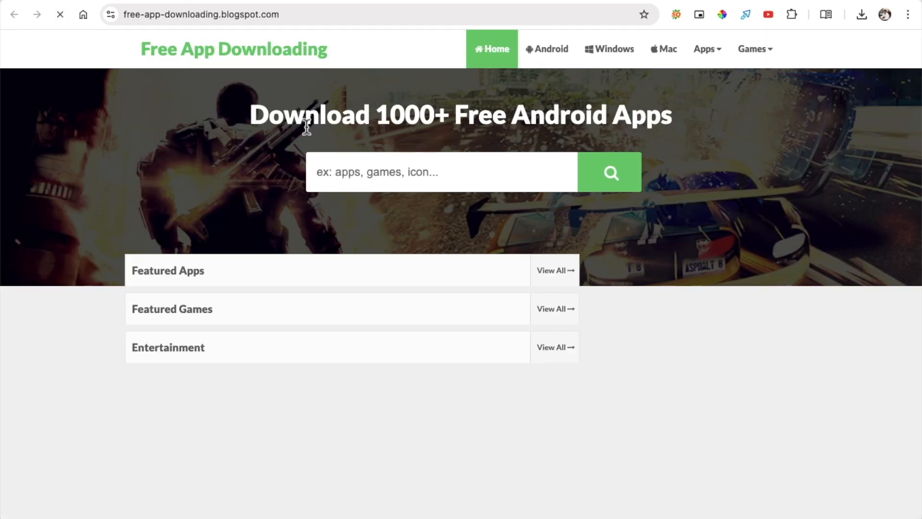
pyautogui.scroll(-7, 307, 127)
pyautogui.scroll(5, 307, 126)
pyautogui.scroll(-5, 306, 127)
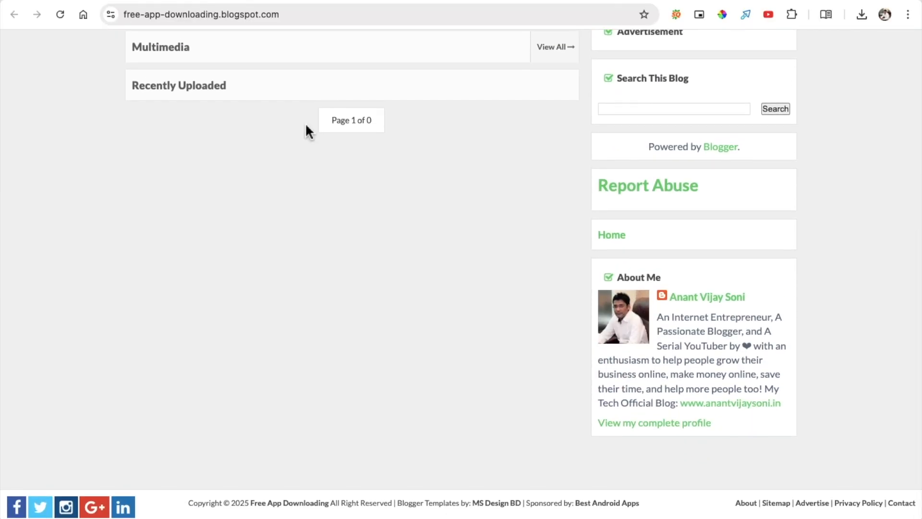
pyautogui.scroll(8, 306, 127)
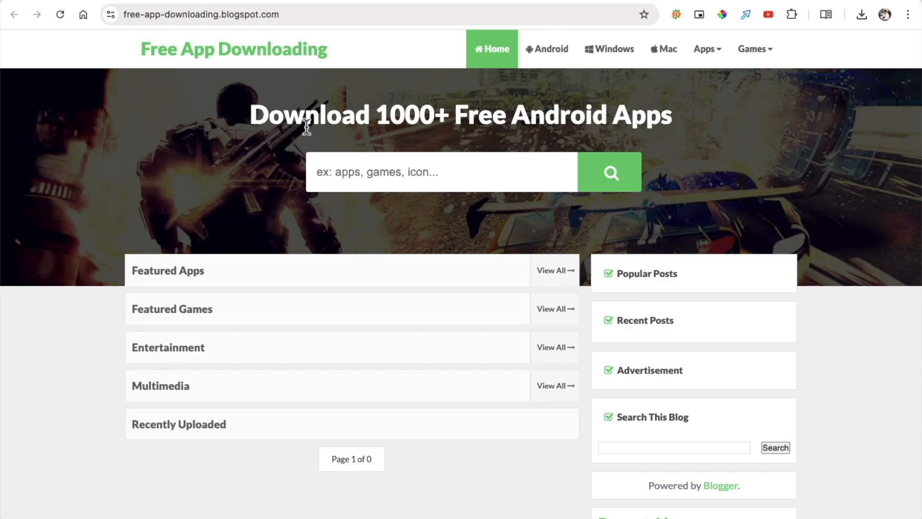
pyautogui.moveTo(140, 49); pyautogui.dragTo(309, 49)
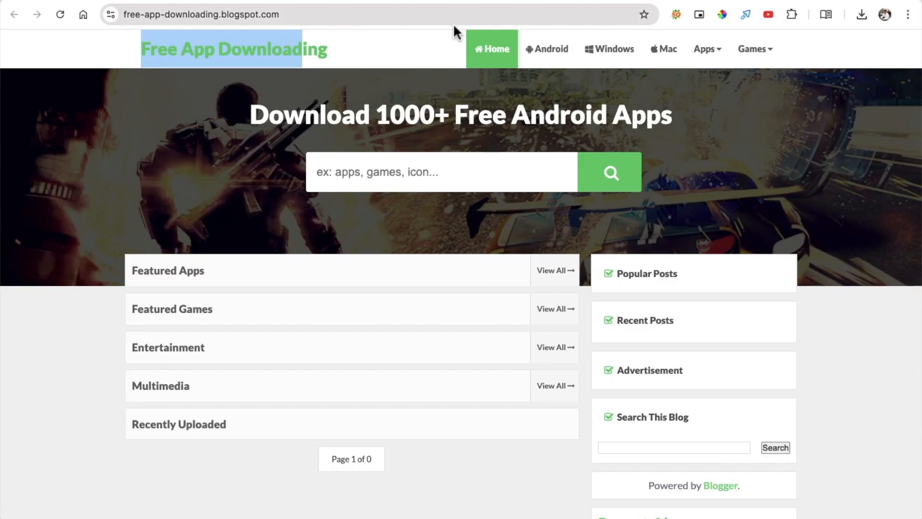
# Step: Open the Header gadget's configuration in the blog's layout and review its title, image source and image placement options
pyautogui.click(553, 1)
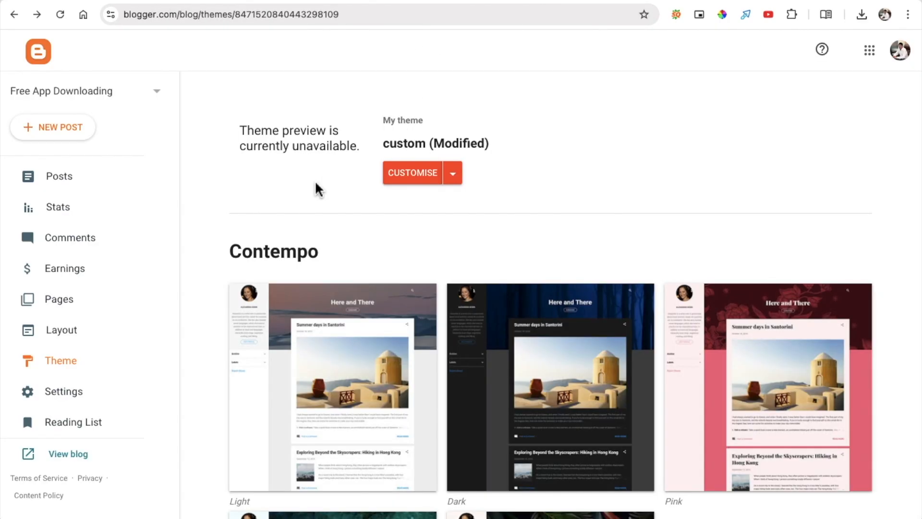
pyautogui.click(74, 331)
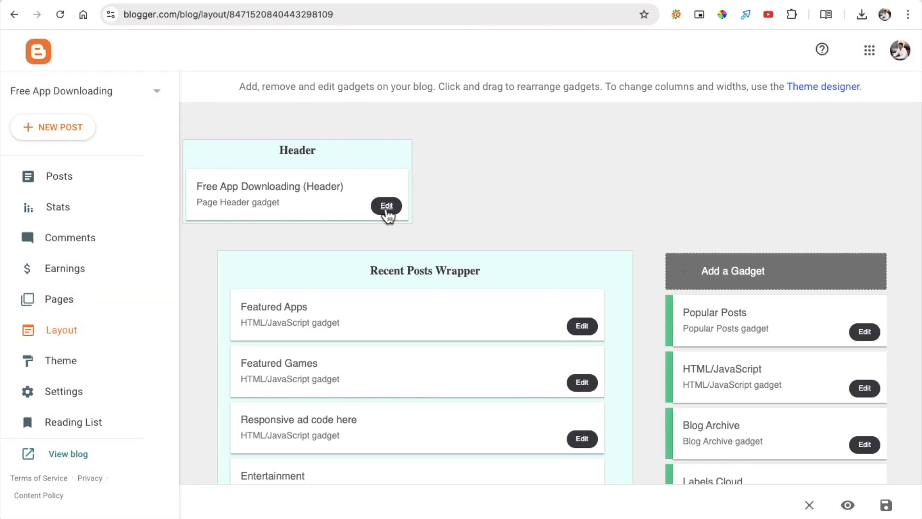
pyautogui.click(386, 207)
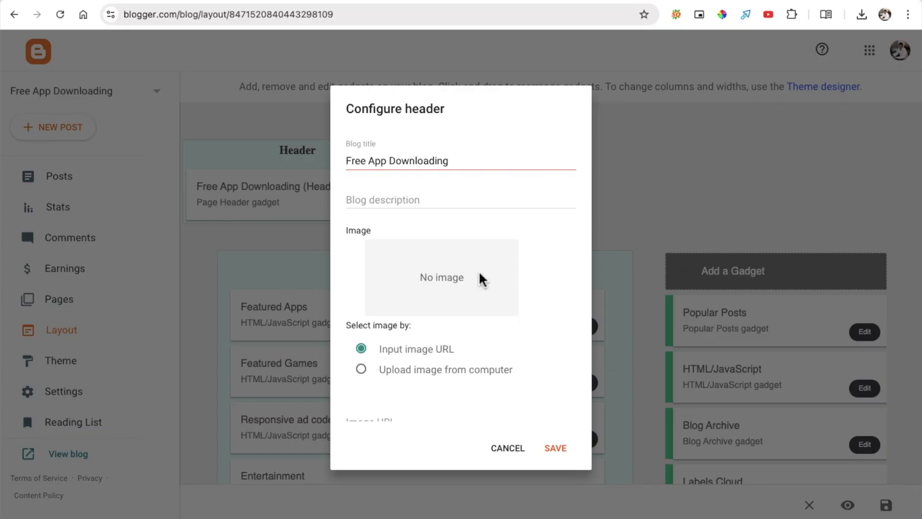
pyautogui.scroll(-3, 433, 283)
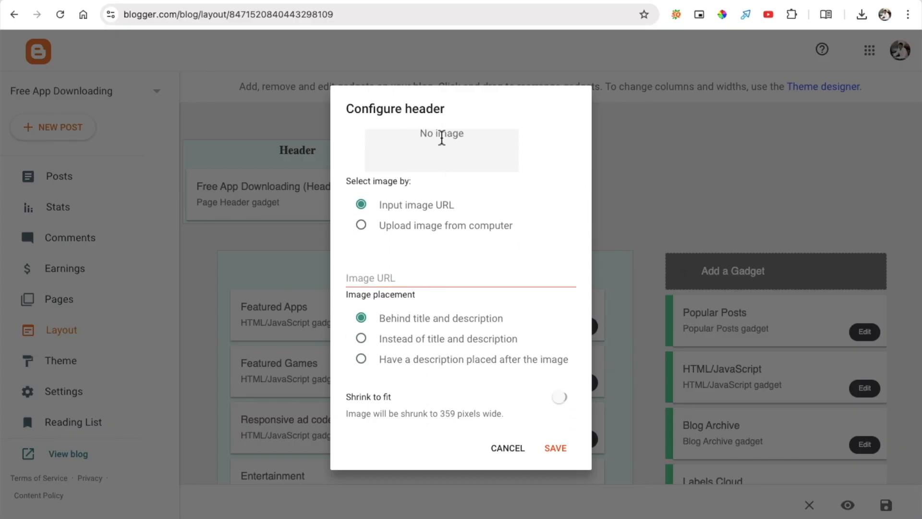
pyautogui.scroll(1, 370, 245)
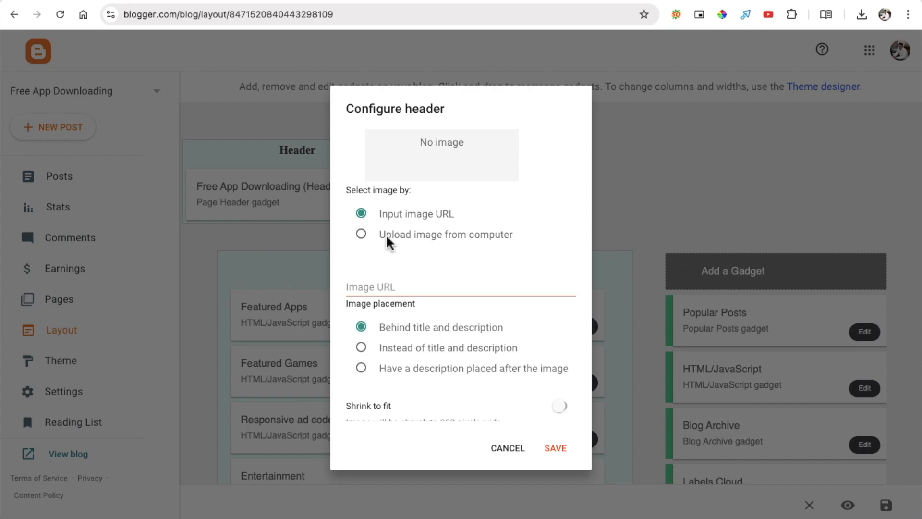
pyautogui.scroll(-1, 375, 237)
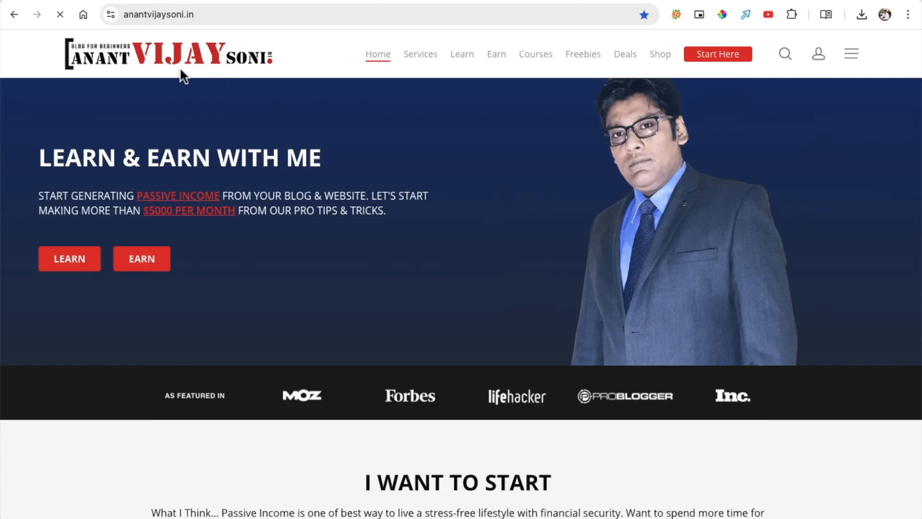
# Step: Copy the logo's image address from the anantvijaysoni.in homepage and paste it as the header gadget's image URL
pyautogui.rightClick(170, 57)
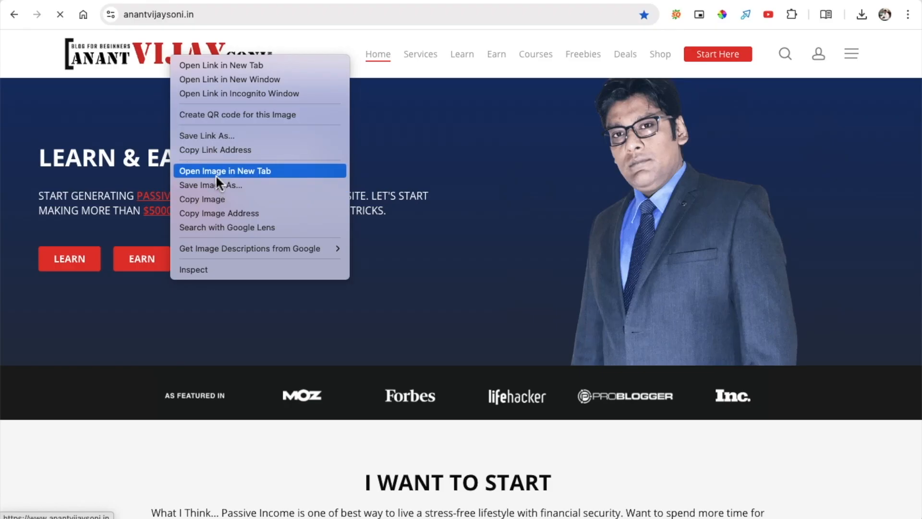
pyautogui.click(240, 209)
pyautogui.moveTo(577, 42)
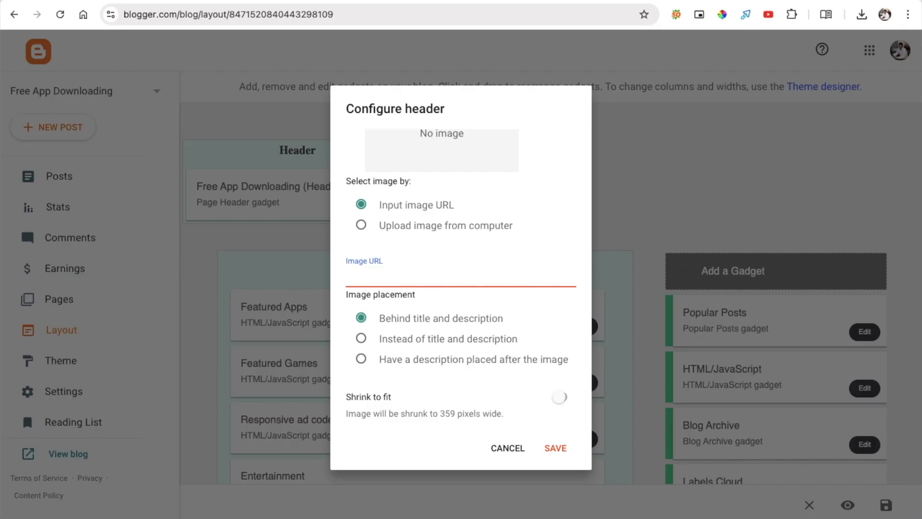
pyautogui.press('super+v')
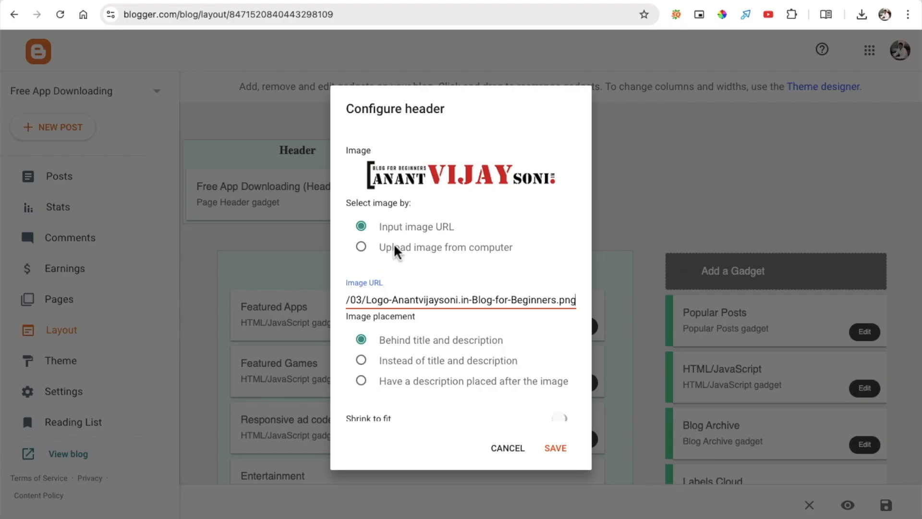
# Step: Place the header image instead of title and description, turn on Shrink to fit, and save the header gadget
pyautogui.scroll(3, 401, 247)
pyautogui.scroll(-3, 400, 247)
pyautogui.scroll(-1, 379, 354)
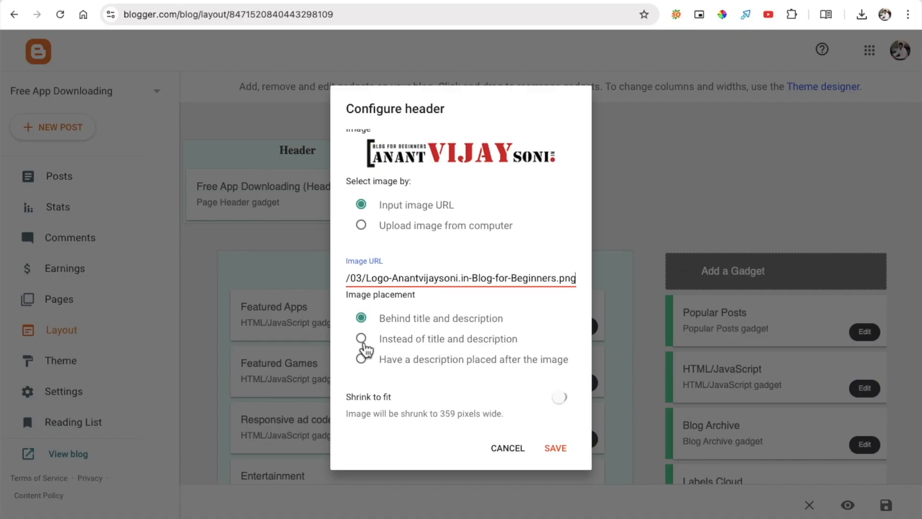
pyautogui.click(363, 342)
pyautogui.click(555, 450)
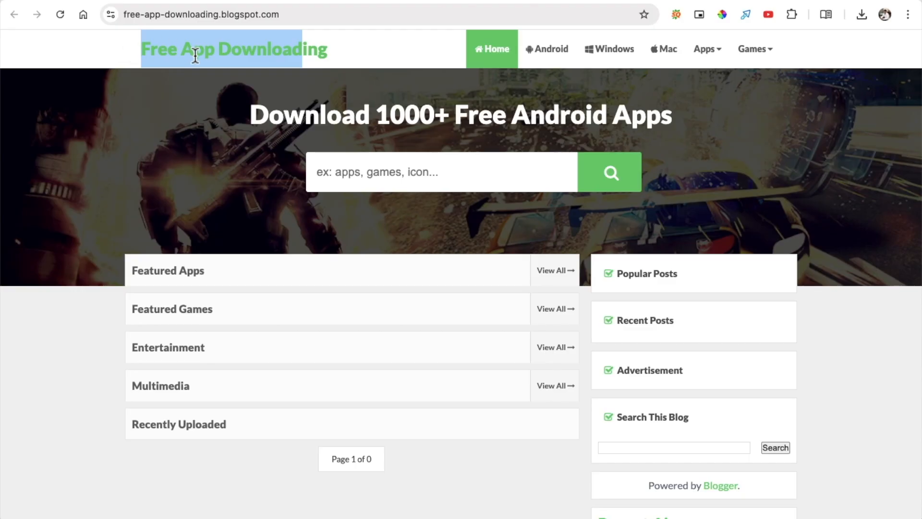
# Step: Check the logo on the live blog, then the pixel width given under Shrink to fit in the header gadget
pyautogui.click(163, 105)
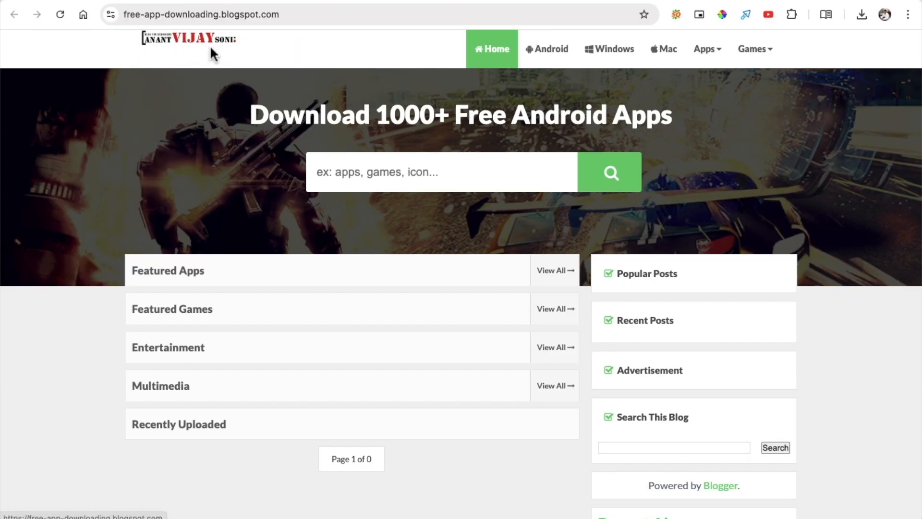
pyautogui.click(499, 0)
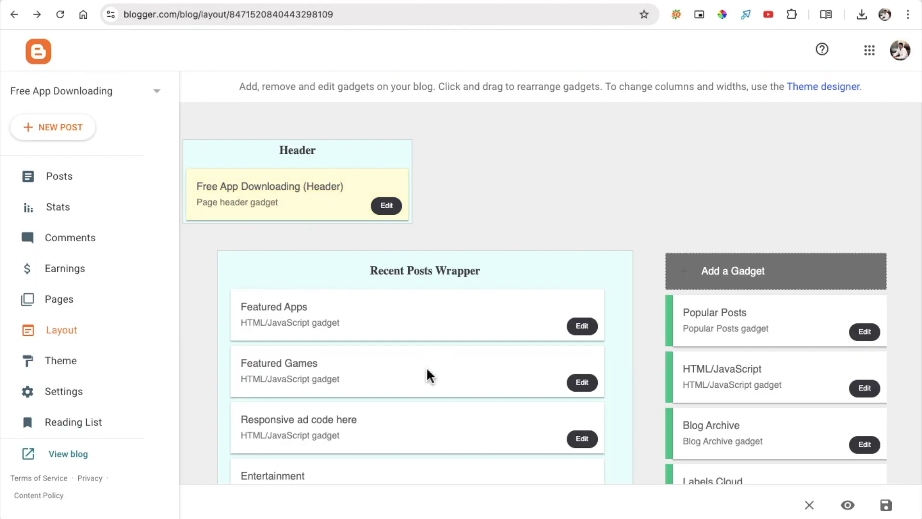
pyautogui.click(393, 208)
pyautogui.scroll(-2, 450, 412)
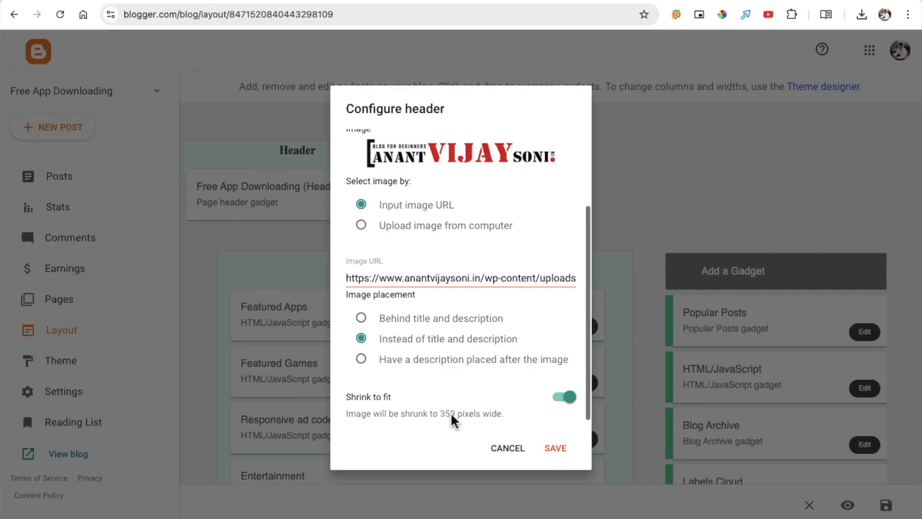
pyautogui.moveTo(441, 413); pyautogui.dragTo(504, 413)
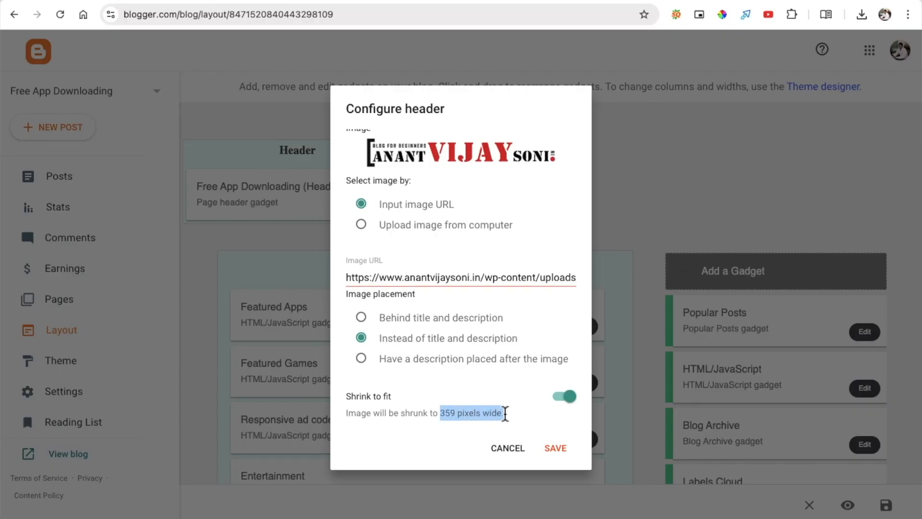
pyautogui.click(514, 419)
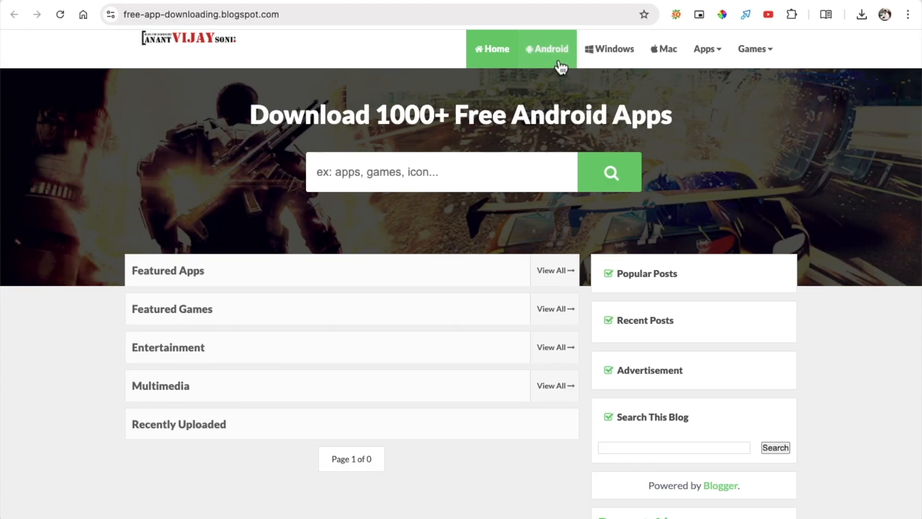
# Step: Review the live blog's navigation menu, banner heading and page sections, and close the header configuration without changes
pyautogui.moveTo(706, 52)
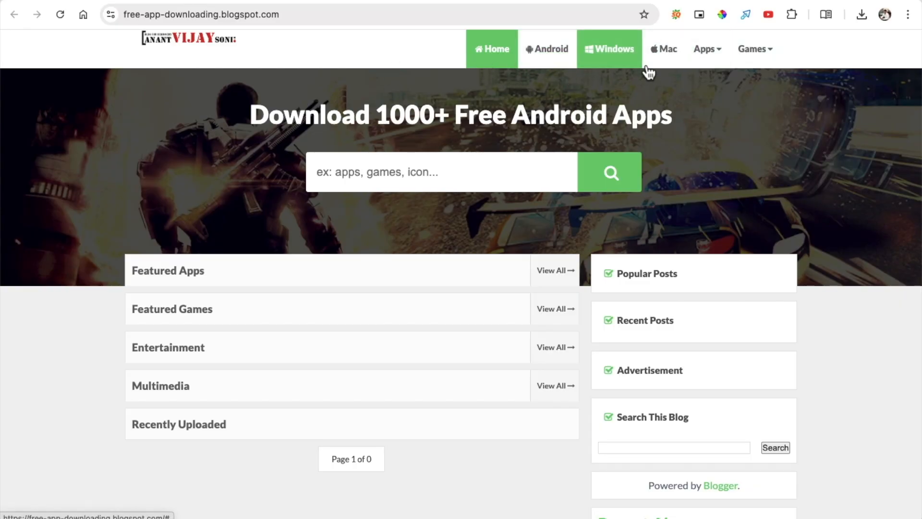
pyautogui.scroll(-7, 264, 218)
pyautogui.scroll(7, 264, 218)
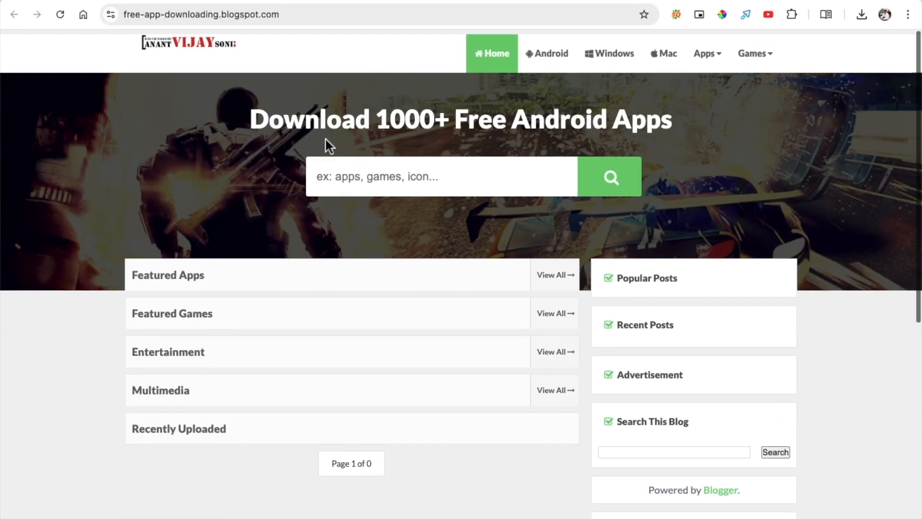
pyautogui.moveTo(521, 115); pyautogui.dragTo(614, 112)
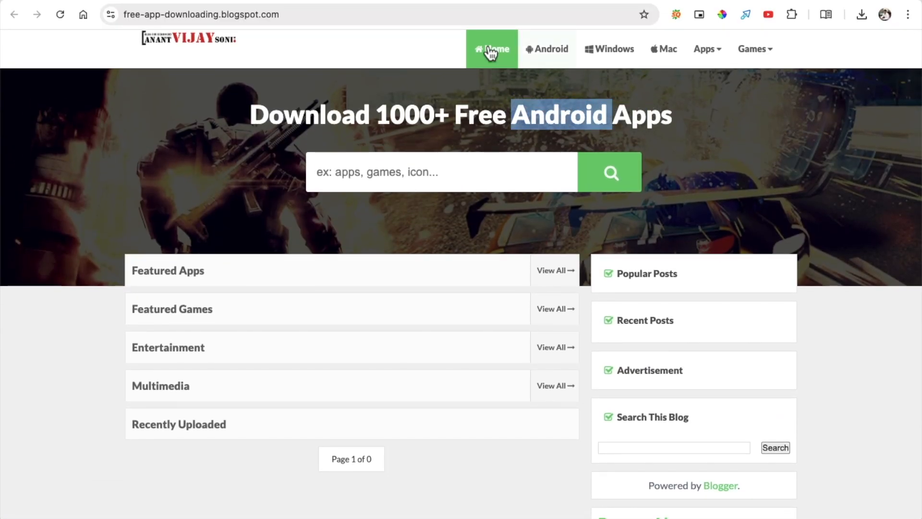
pyautogui.scroll(-7, 379, 122)
pyautogui.scroll(7, 379, 122)
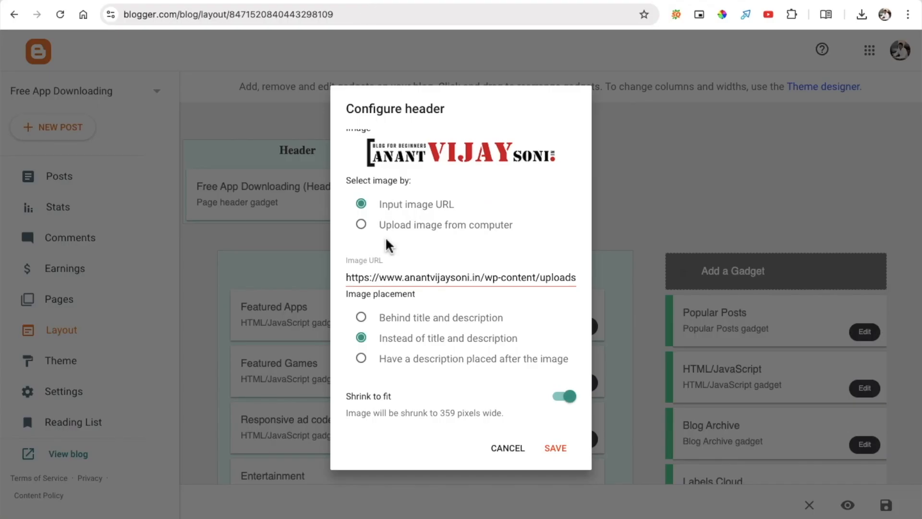
pyautogui.click(506, 448)
# Step: Retitle the Featured Games gadget in the Recent Posts Wrapper as Android Apps and save it
pyautogui.scroll(-3, 434, 233)
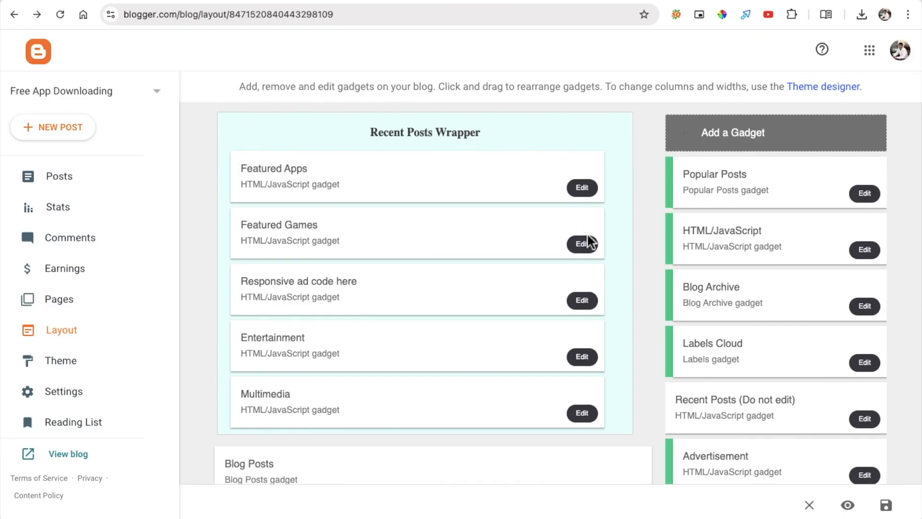
pyautogui.click(588, 249)
pyautogui.click(435, 264)
pyautogui.moveTo(435, 263); pyautogui.dragTo(346, 262)
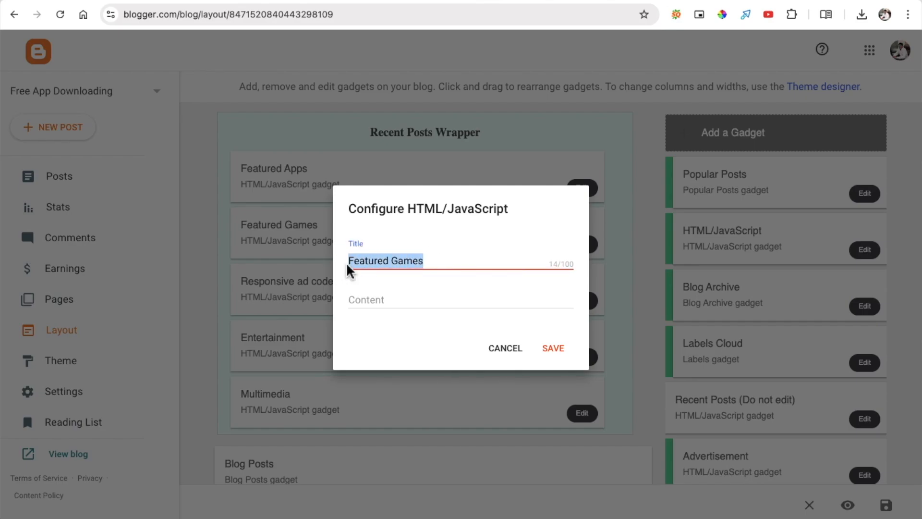
pyautogui.click(383, 261)
pyautogui.tripleClick(383, 262)
pyautogui.write('Android Apps')
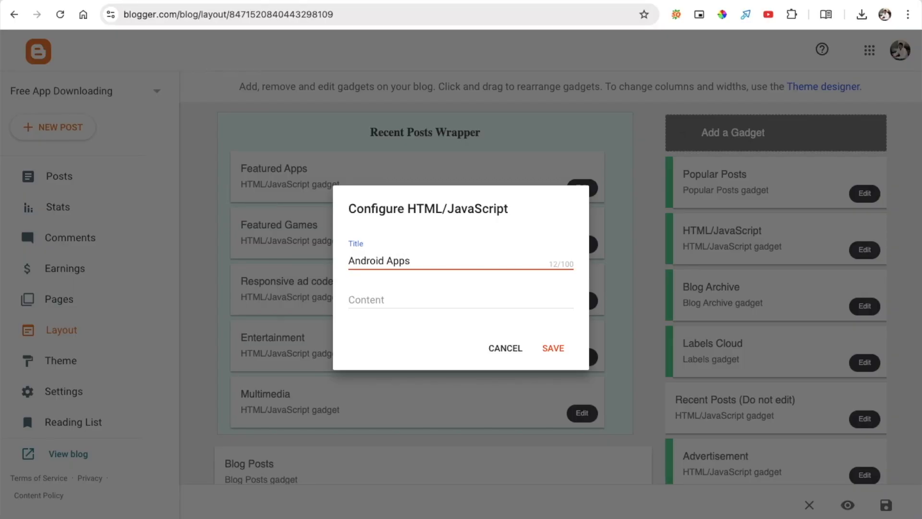
pyautogui.click(553, 349)
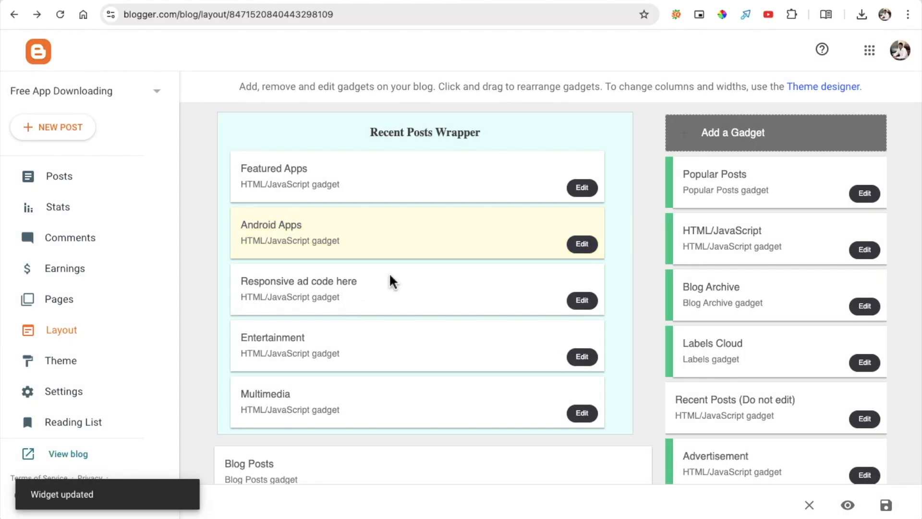
# Step: Check the sections on the live blog and the configuration of the Responsive ad code here gadget
pyautogui.click(508, 0)
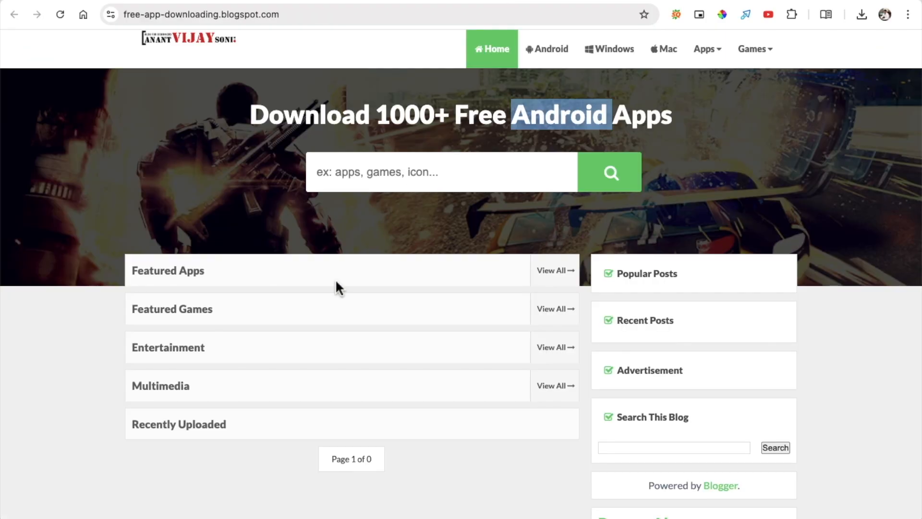
pyautogui.scroll(-1, 335, 281)
pyautogui.click(363, 1)
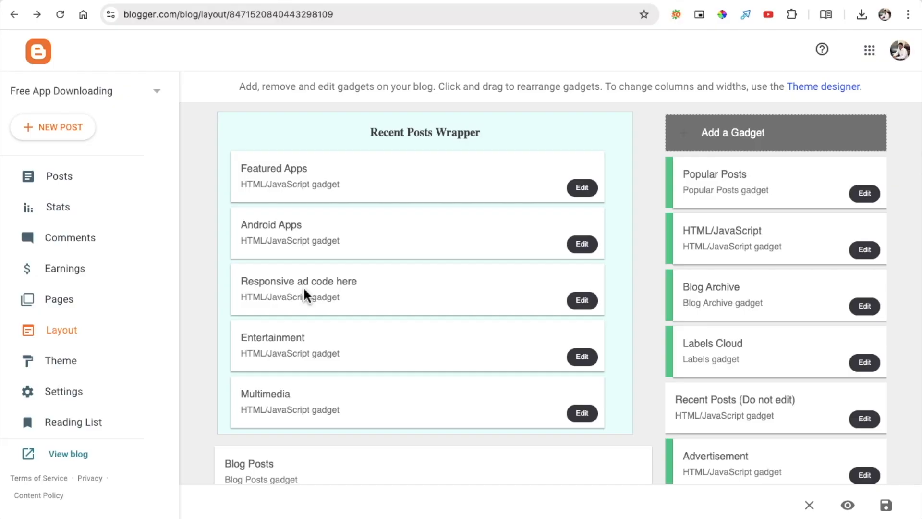
pyautogui.click(583, 300)
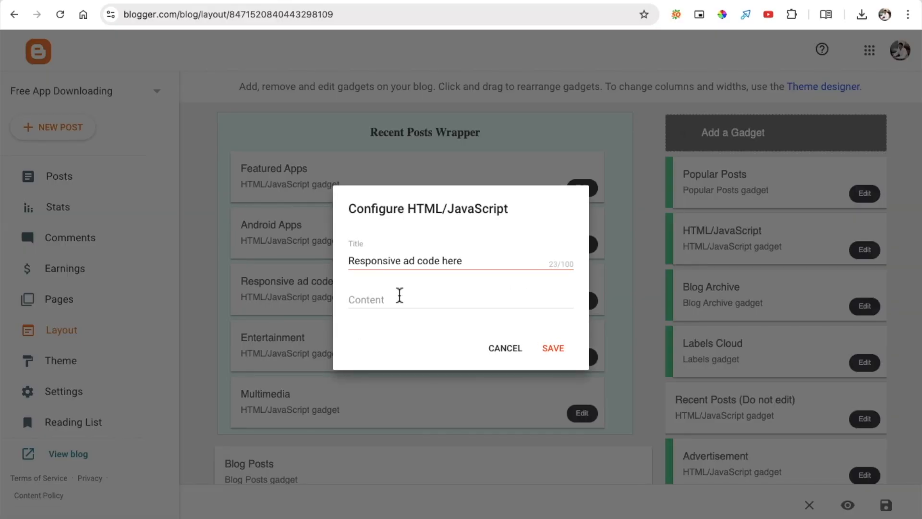
pyautogui.click(506, 348)
# Step: Retitle the Entertainment gadget in the Recent Posts Wrapper as iOS Apps, then save the layout arrangement
pyautogui.click(583, 357)
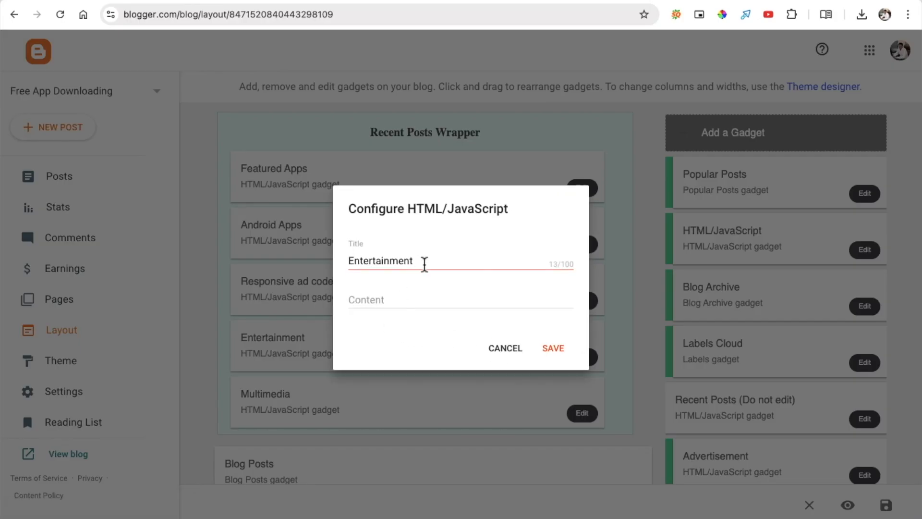
pyautogui.moveTo(423, 261); pyautogui.dragTo(319, 261)
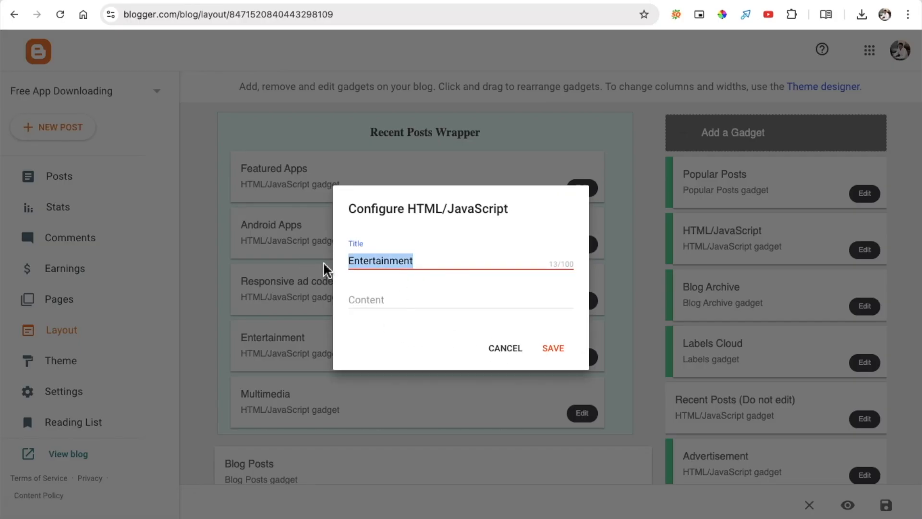
pyautogui.write('IOS Apps')
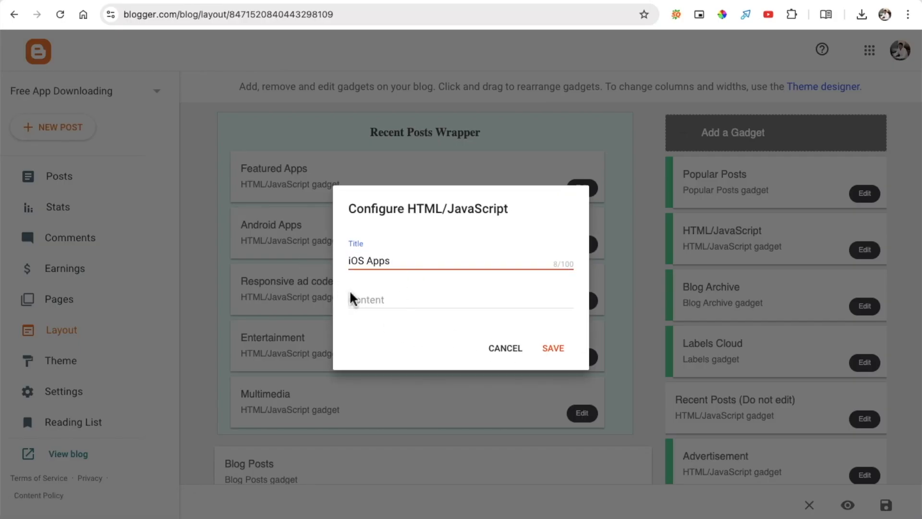
pyautogui.click(551, 353)
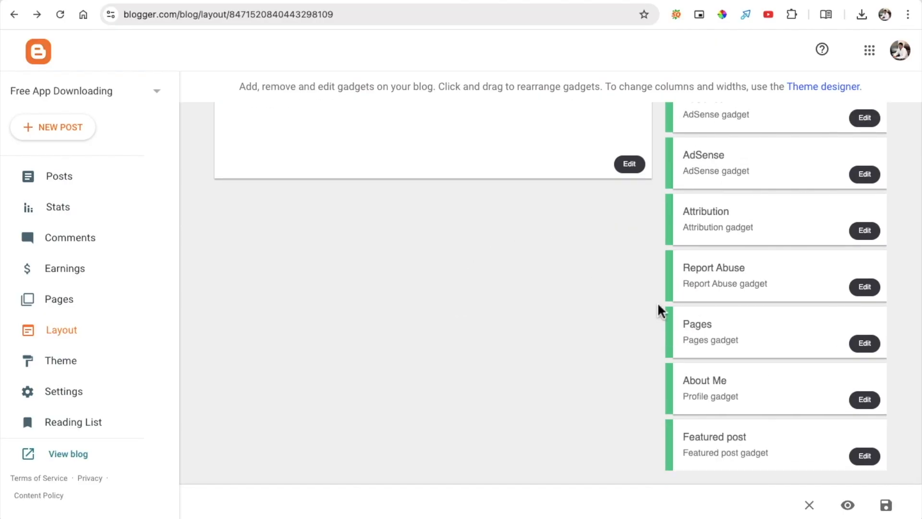
pyautogui.click(886, 505)
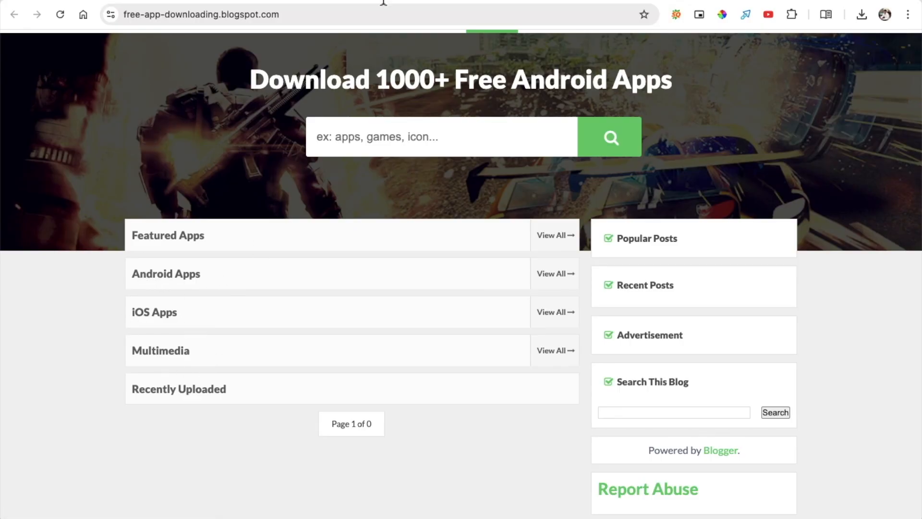
# Step: Compare the layout's gadgets with the sections, sidebar and footer shown on the live blog
pyautogui.click(392, 1)
pyautogui.scroll(8, 449, 246)
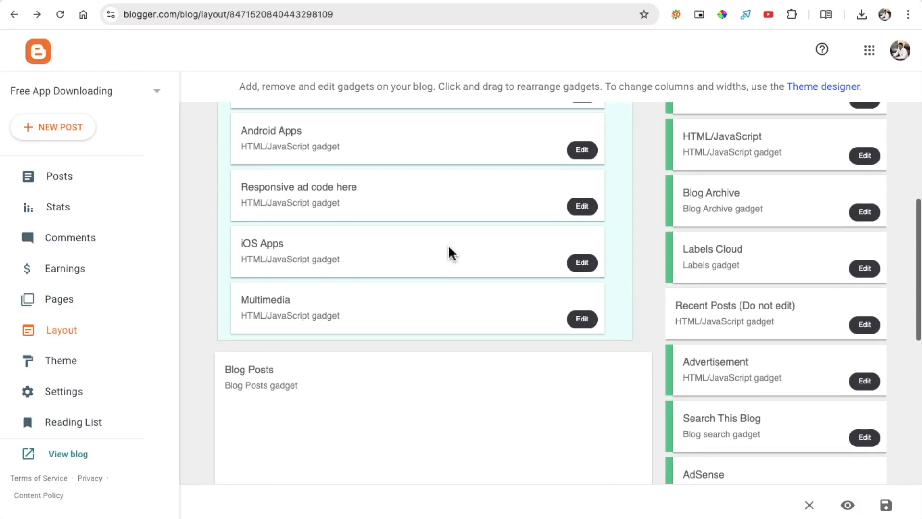
pyautogui.scroll(4, 415, 307)
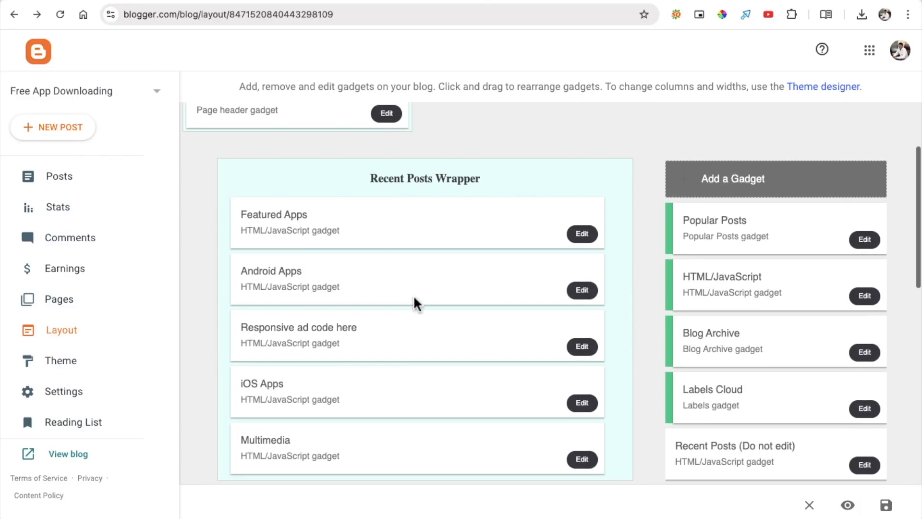
pyautogui.scroll(-5, 415, 304)
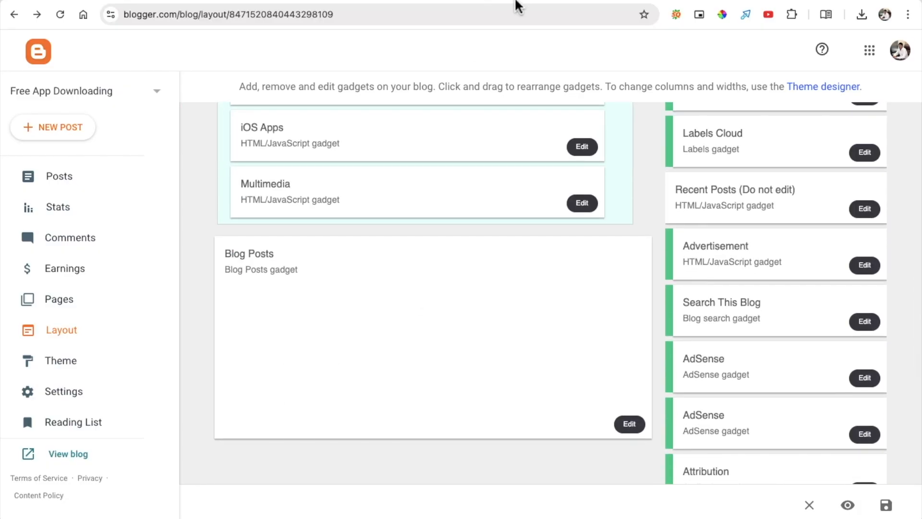
pyautogui.click(514, 1)
pyautogui.scroll(-1, 685, 303)
pyautogui.scroll(-5, 685, 303)
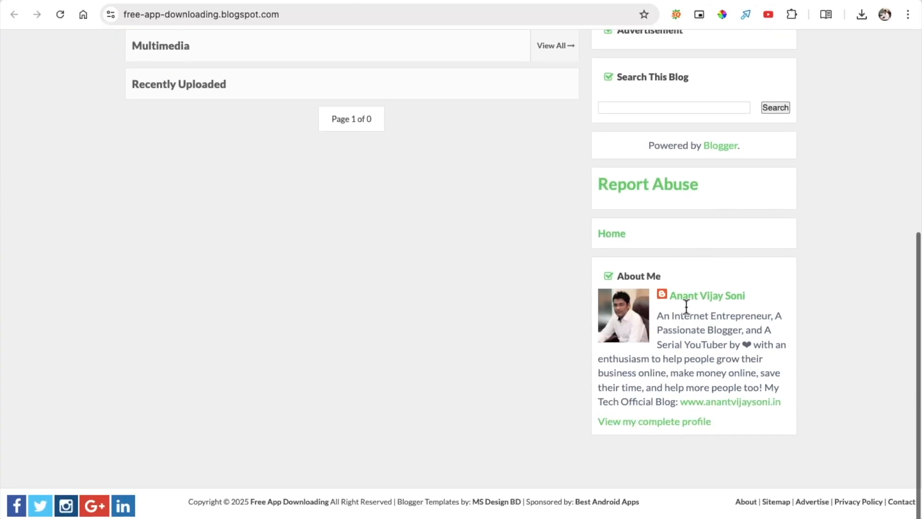
pyautogui.scroll(3, 686, 305)
pyautogui.scroll(1, 686, 306)
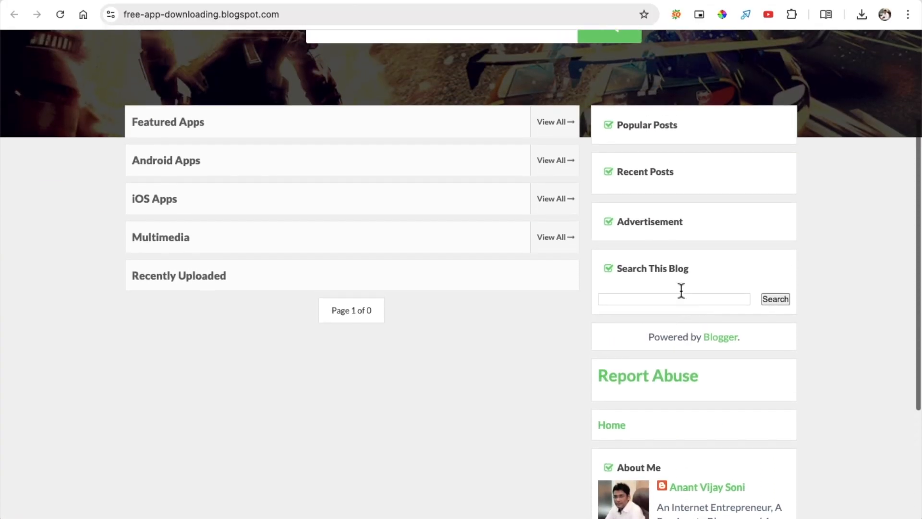
# Step: Remove the Report Abuse gadget from the sidebar in the blog layout
pyautogui.click(381, 2)
pyautogui.scroll(-4, 624, 243)
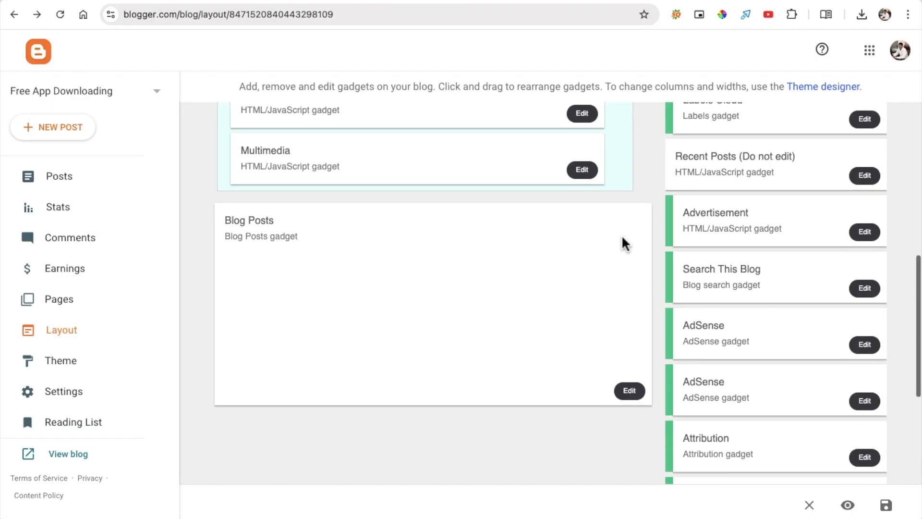
pyautogui.scroll(-1, 809, 332)
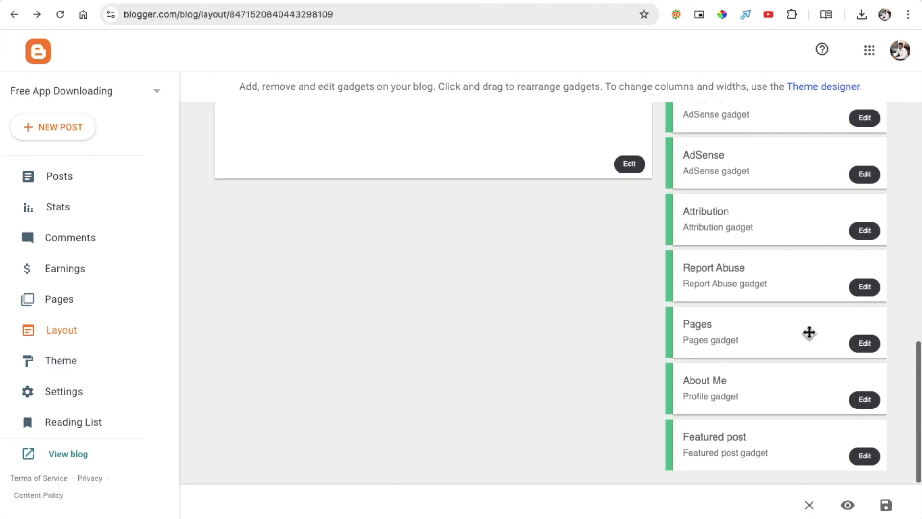
pyautogui.click(865, 287)
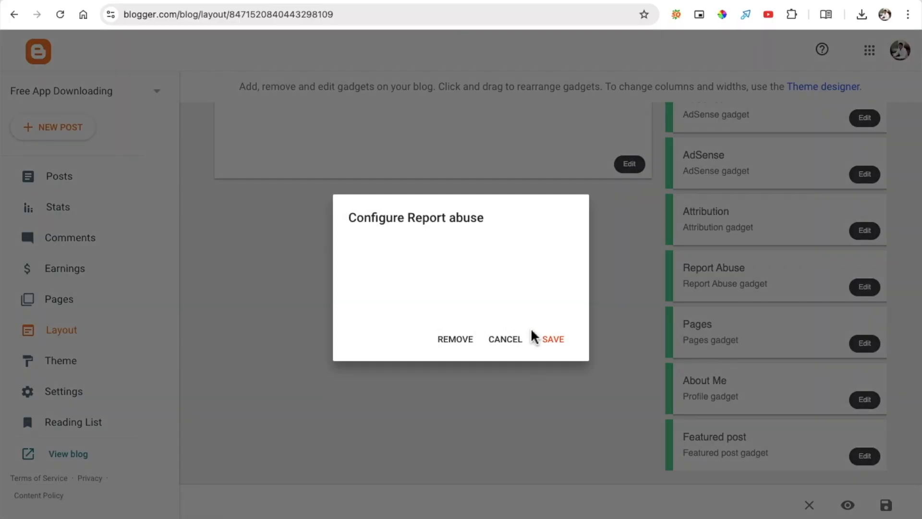
pyautogui.click(452, 340)
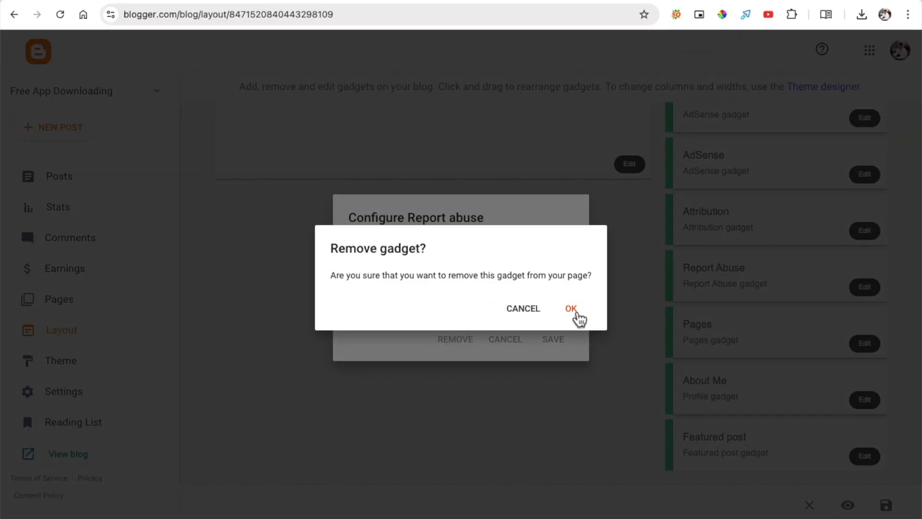
pyautogui.click(577, 315)
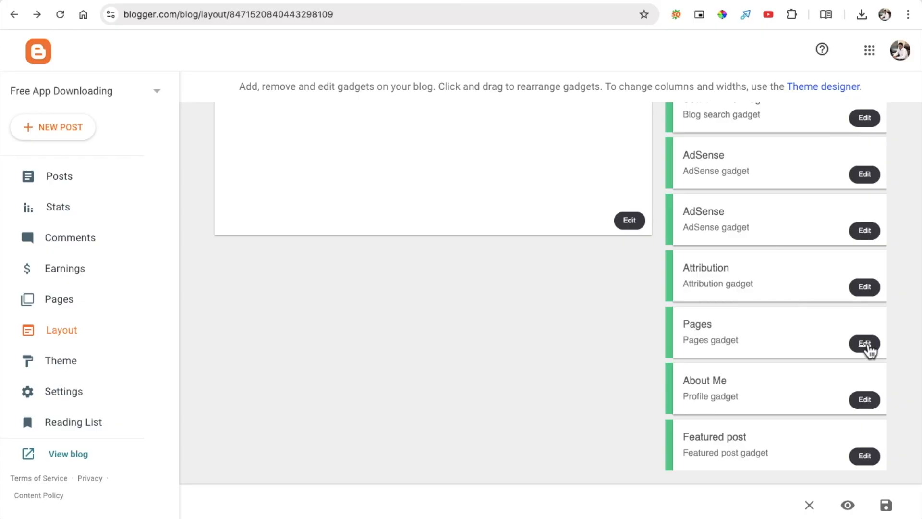
# Step: Remove the About Me profile gadget from the sidebar and save the layout arrangement
pyautogui.click(868, 402)
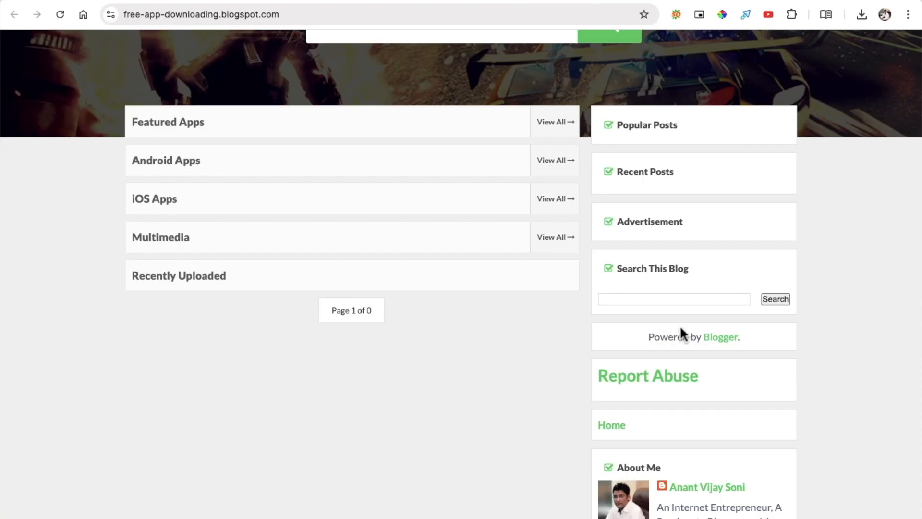
pyautogui.scroll(-5, 679, 325)
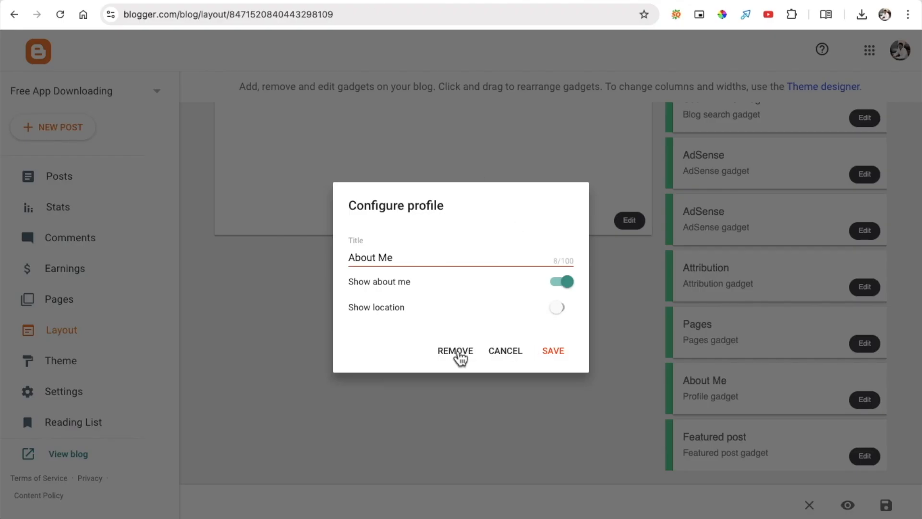
pyautogui.click(457, 356)
pyautogui.click(572, 309)
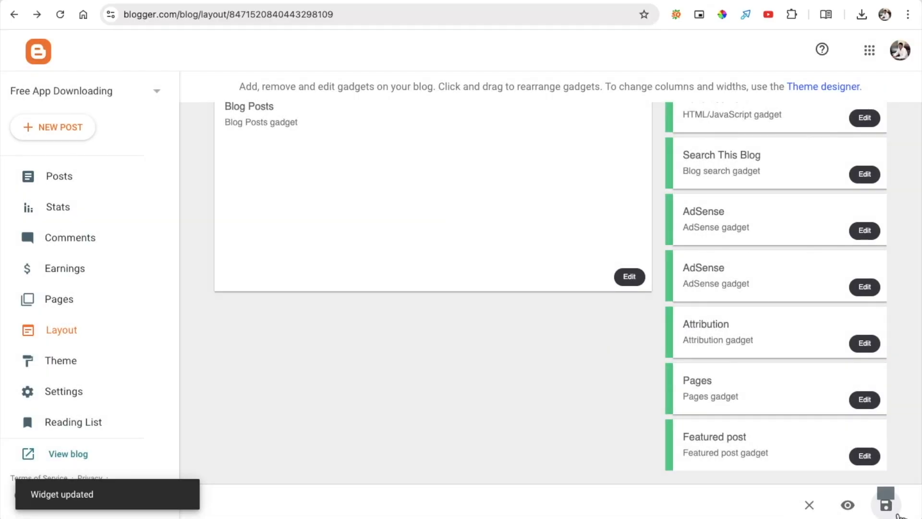
pyautogui.click(896, 514)
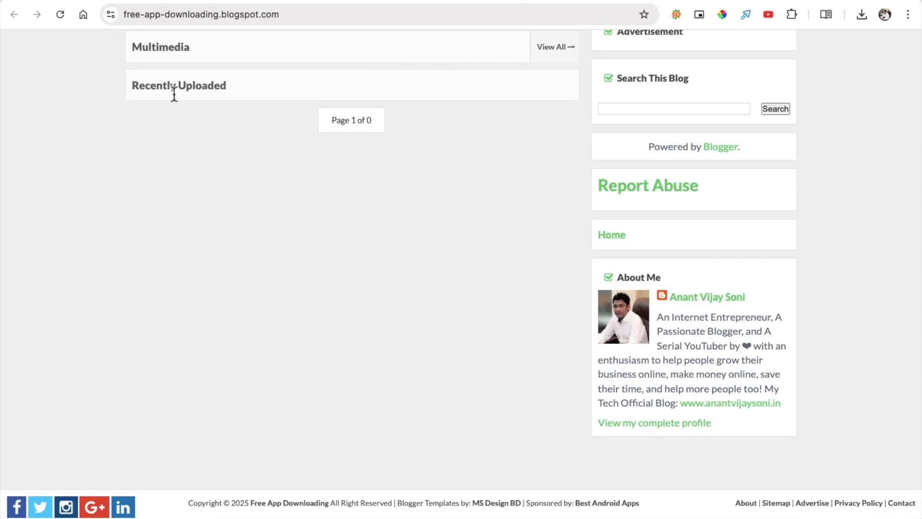
# Step: Reload the live blog and compare its sidebar and footer links with the gadgets in the layout
pyautogui.click(60, 14)
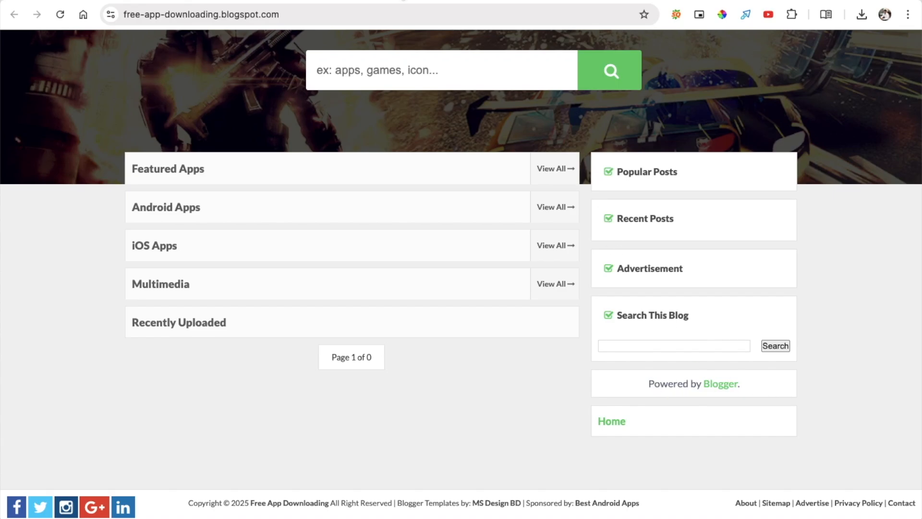
pyautogui.click(403, 0)
pyautogui.click(865, 344)
pyautogui.moveTo(187, 504); pyautogui.dragTo(903, 502)
pyautogui.hotkey('ctrl', 'shift', 'Tab')
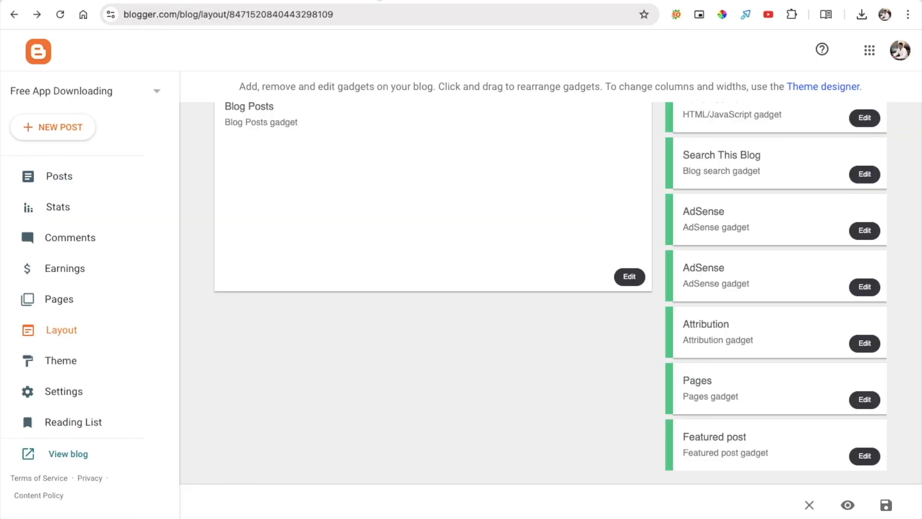
pyautogui.scroll(10, 434, 321)
pyautogui.scroll(-8, 435, 321)
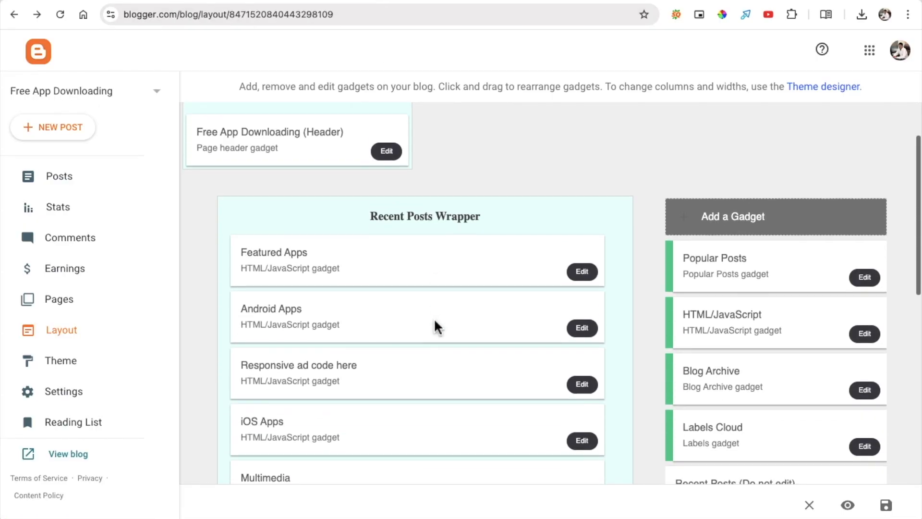
pyautogui.scroll(8, 433, 318)
# Step: Open the blog theme's HTML code for editing
pyautogui.click(86, 368)
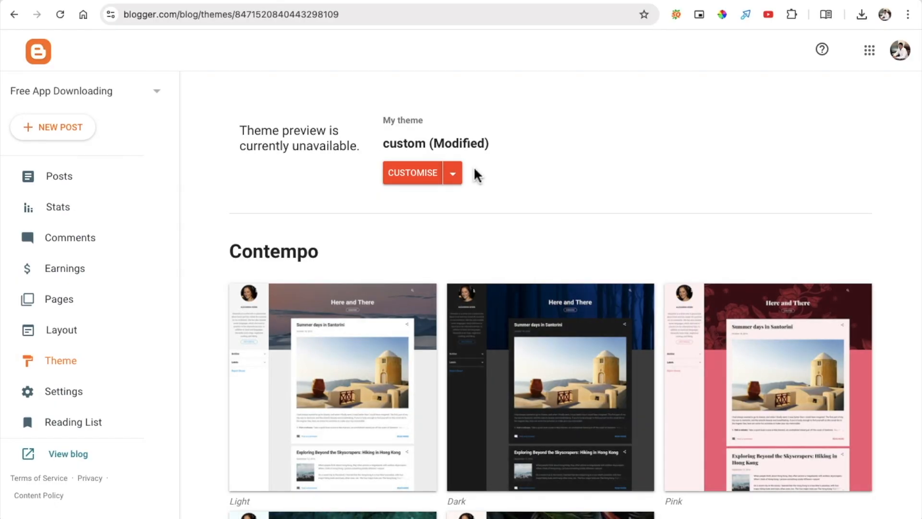
pyautogui.click(460, 178)
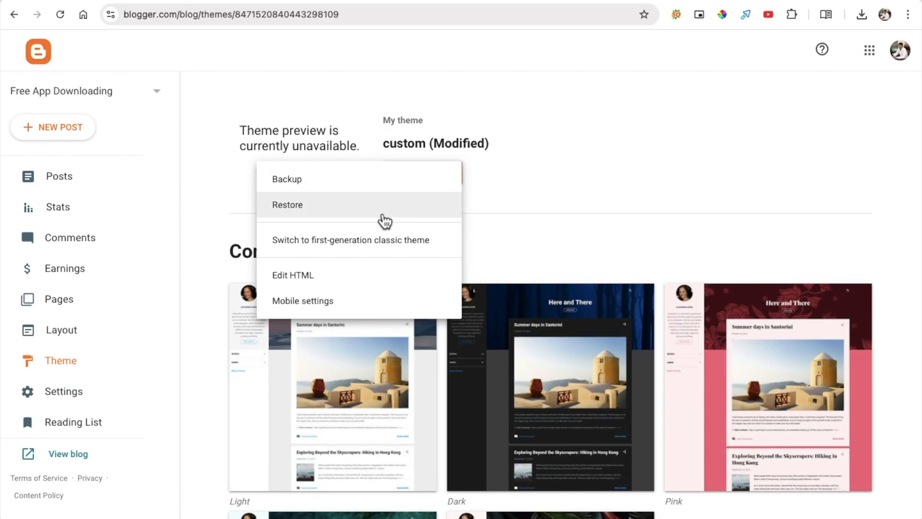
pyautogui.click(337, 284)
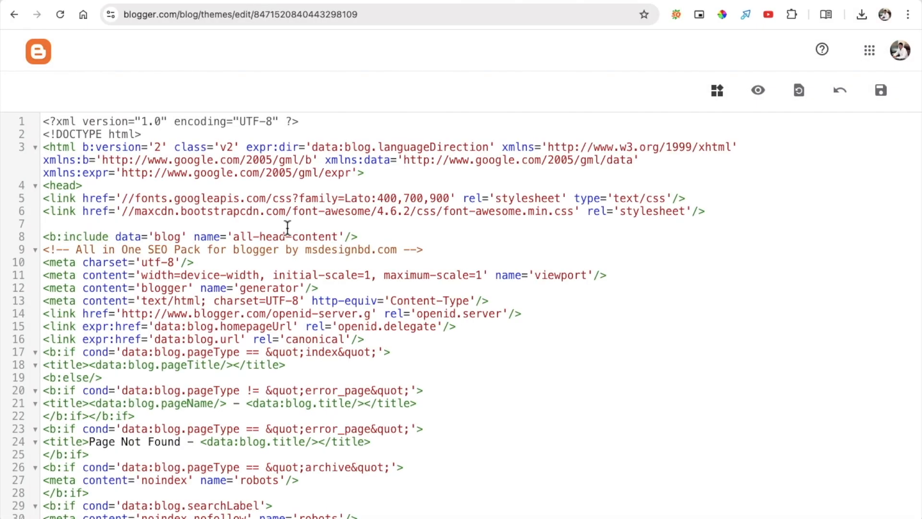
# Step: Check the wording of the live blog's footer and search the theme code for Copyright
pyautogui.click(514, 1)
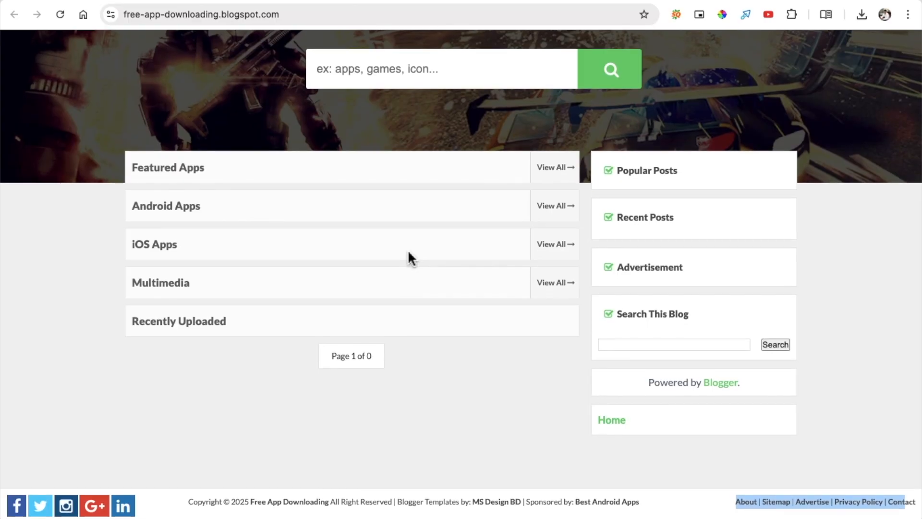
pyautogui.moveTo(185, 507); pyautogui.dragTo(216, 507)
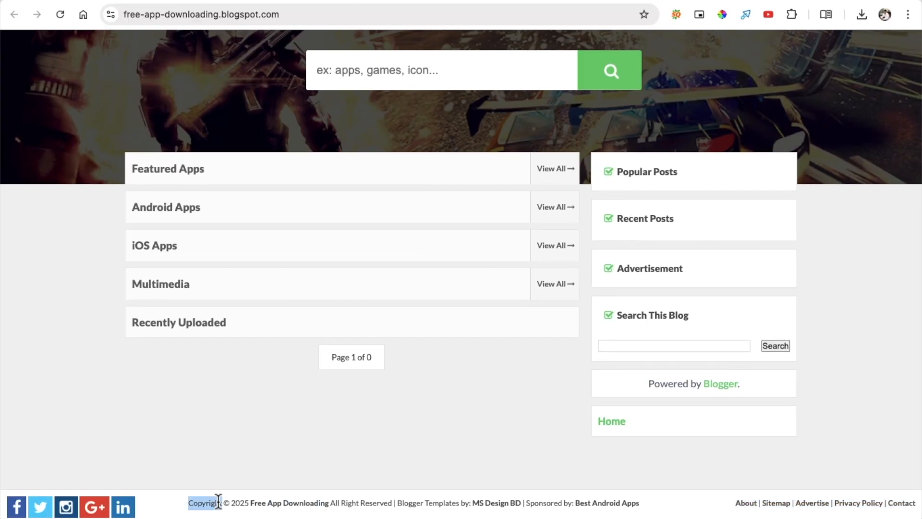
pyautogui.click(398, 1)
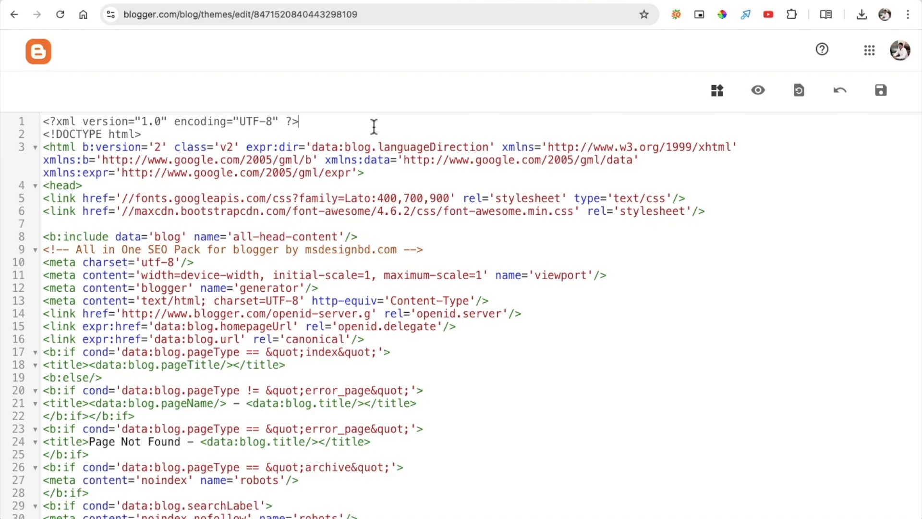
pyautogui.press('super+f')
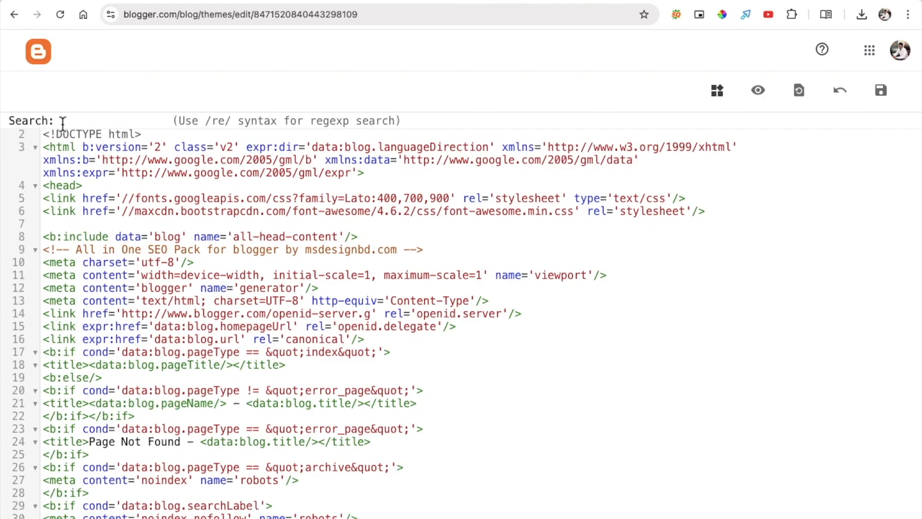
pyautogui.write('Copyright')
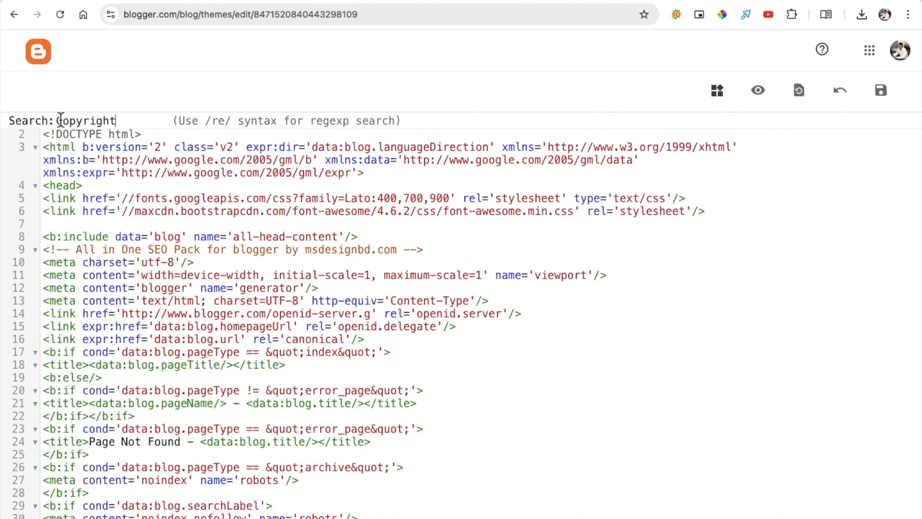
pyautogui.press('Return')
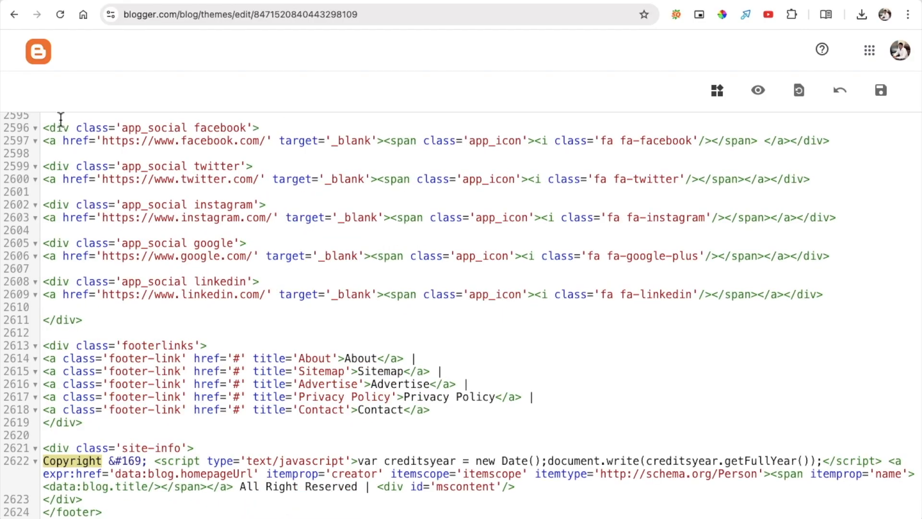
# Step: Examine the footerlinks and site-info code against the live footer, including the href placeholders of the About and Sitemap links
pyautogui.scroll(-3, 85, 361)
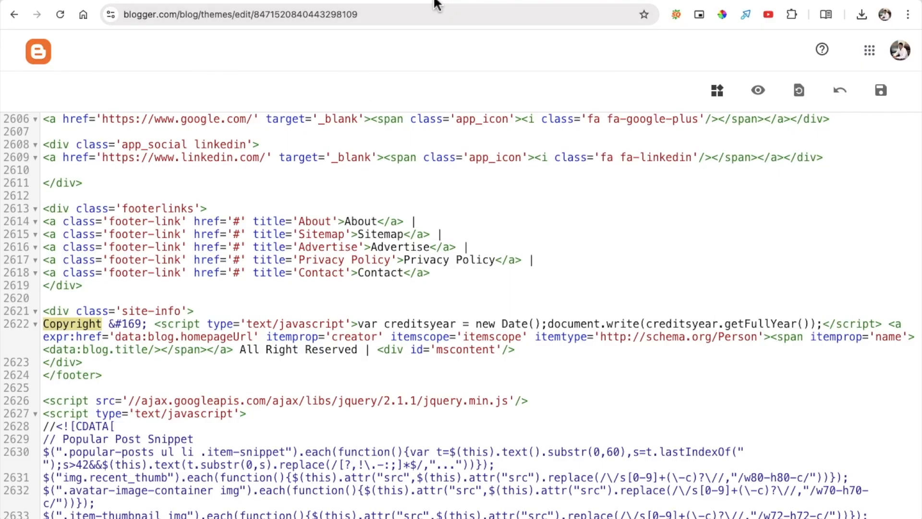
pyautogui.scroll(3, 360, 292)
pyautogui.scroll(-1, 365, 288)
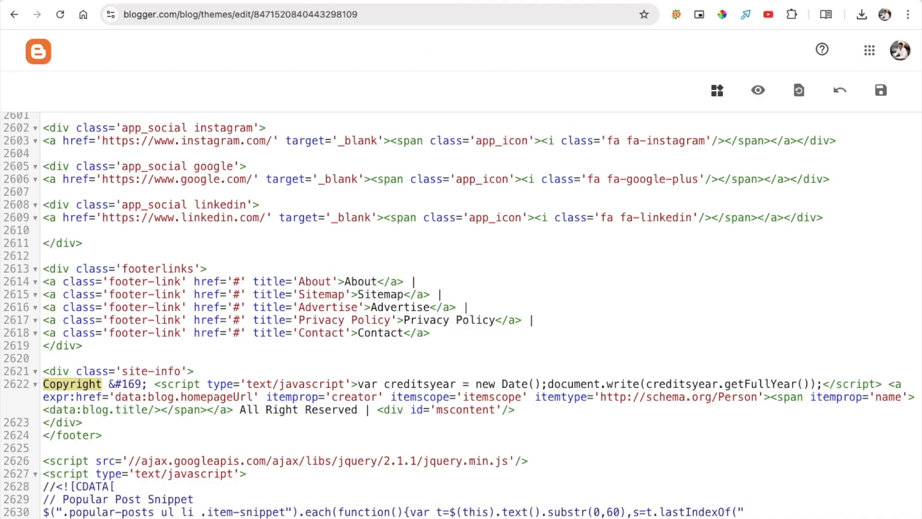
pyautogui.click(505, 1)
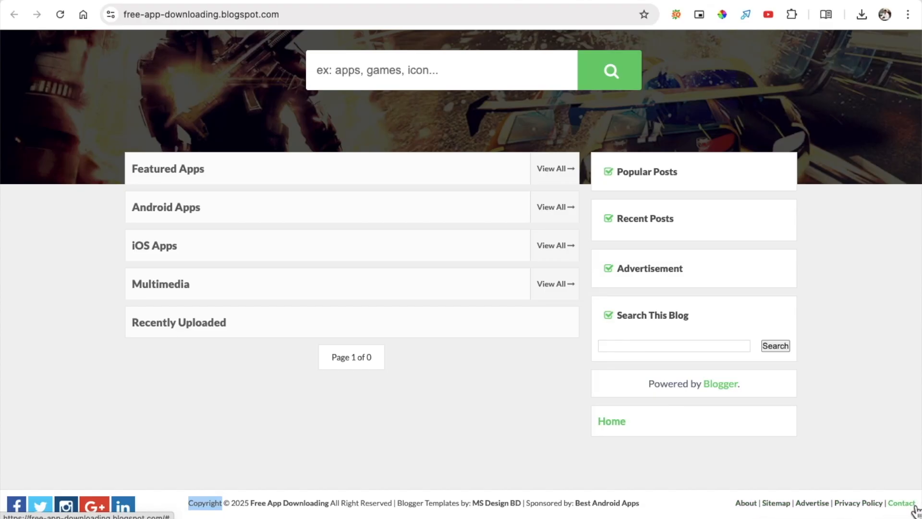
pyautogui.click(382, 0)
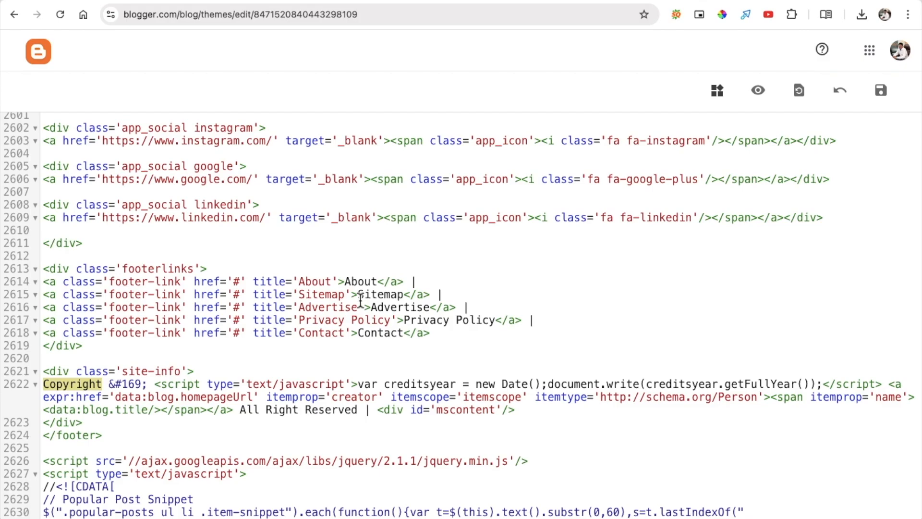
pyautogui.scroll(-2, 361, 300)
pyautogui.click(240, 215)
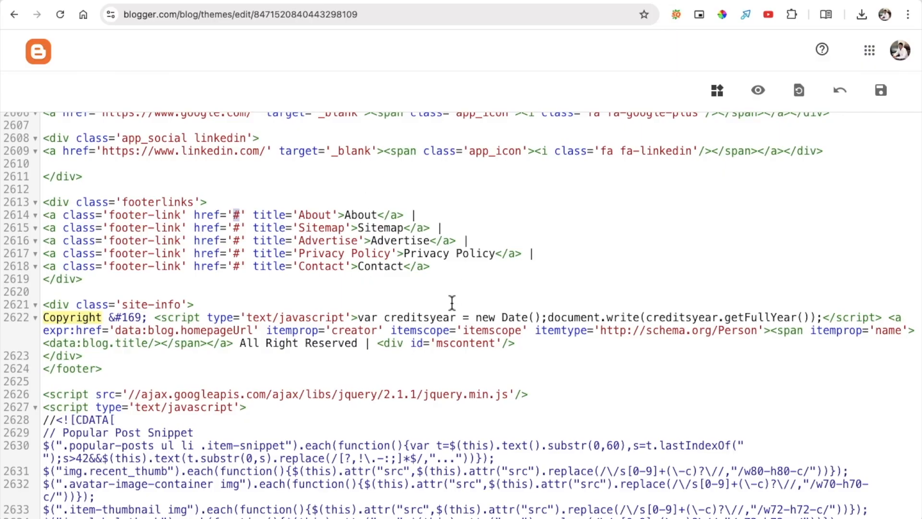
pyautogui.click(240, 230)
# Step: Compare the widget_social_apps code with the social icons in the live blog's footer
pyautogui.scroll(7, 336, 266)
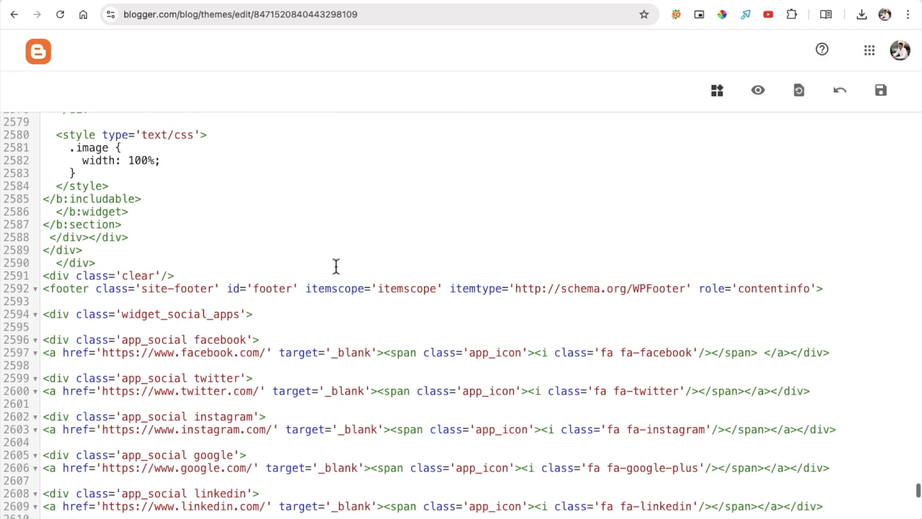
pyautogui.click(525, 1)
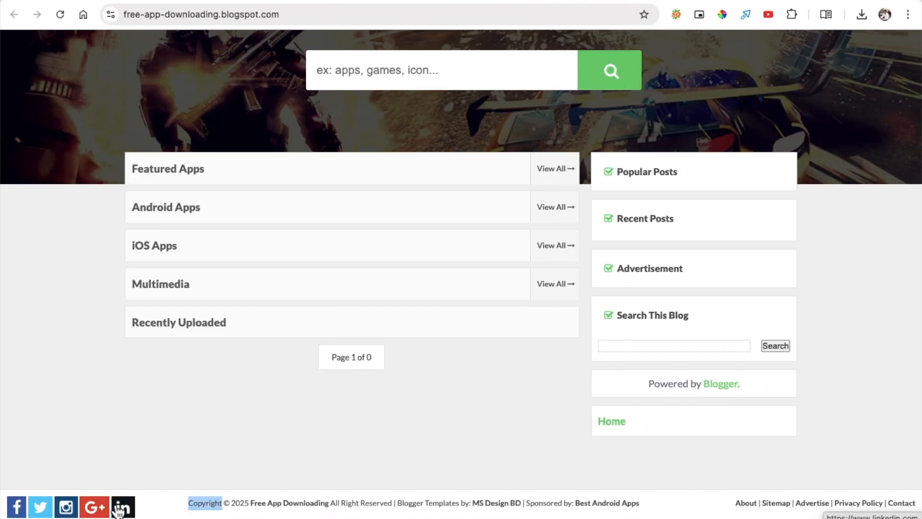
pyautogui.click(377, 2)
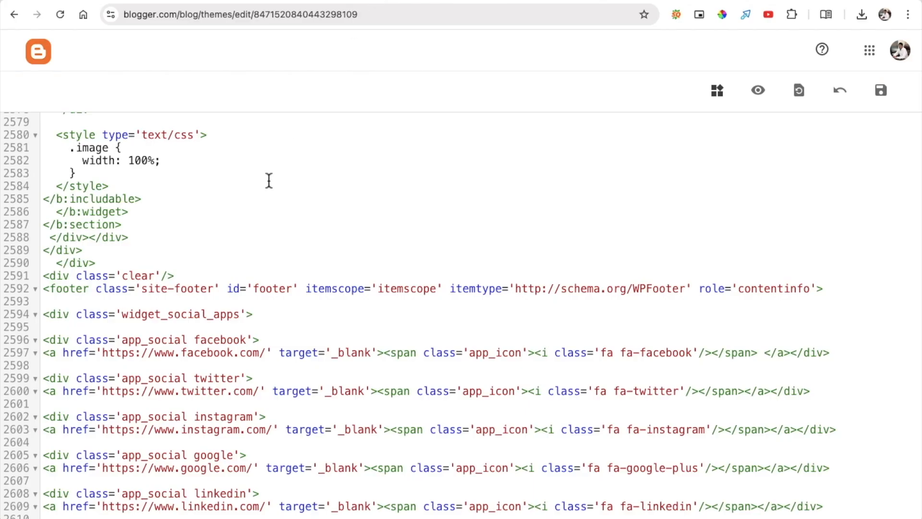
# Step: Replace the Facebook address in the footer's social icon code with the blog owner's Facebook page URL and save the theme
pyautogui.scroll(-4, 218, 282)
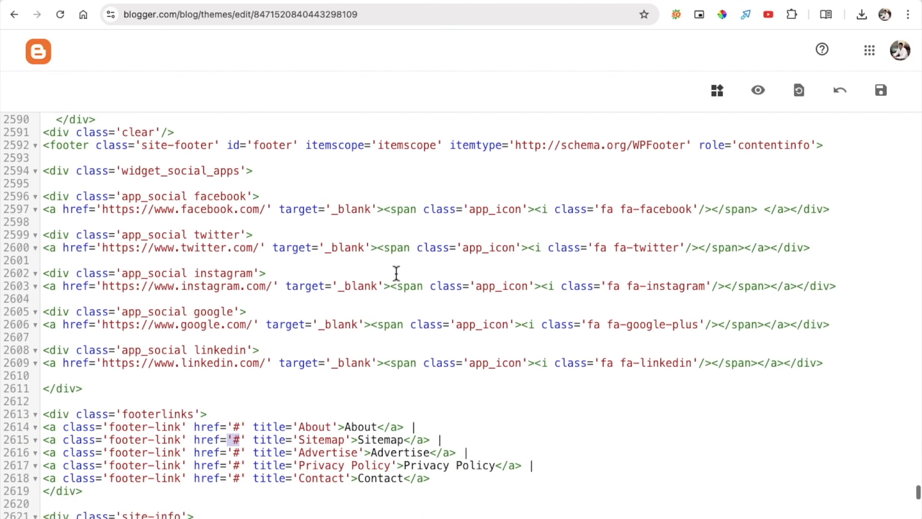
pyautogui.moveTo(693, 207); pyautogui.dragTo(587, 207)
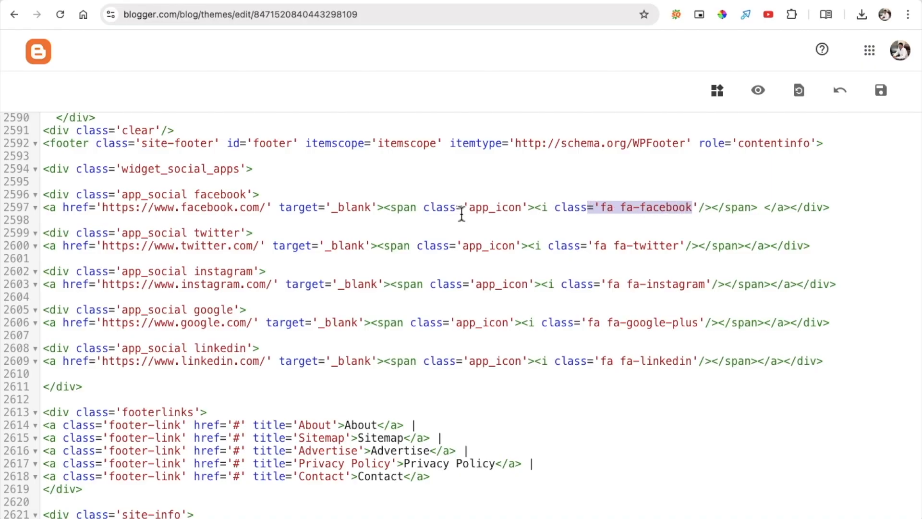
pyautogui.moveTo(267, 207); pyautogui.dragTo(105, 212)
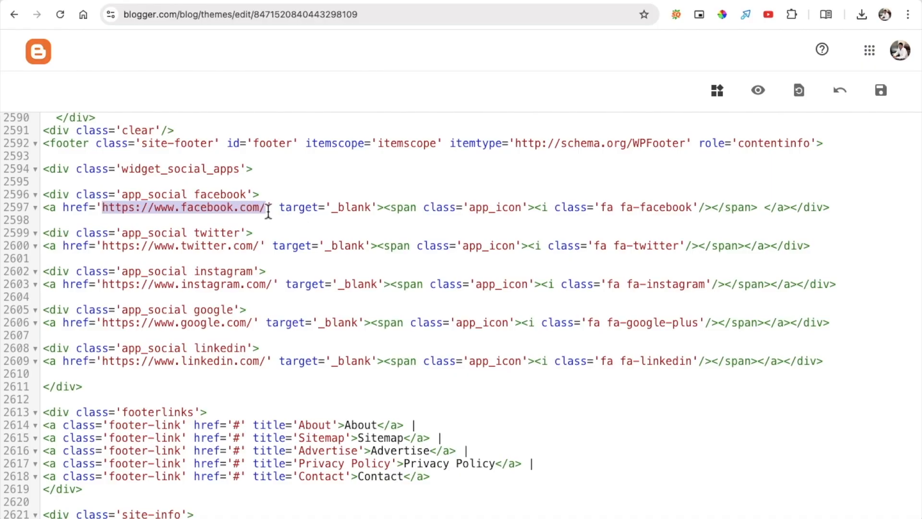
pyautogui.press('super+v')
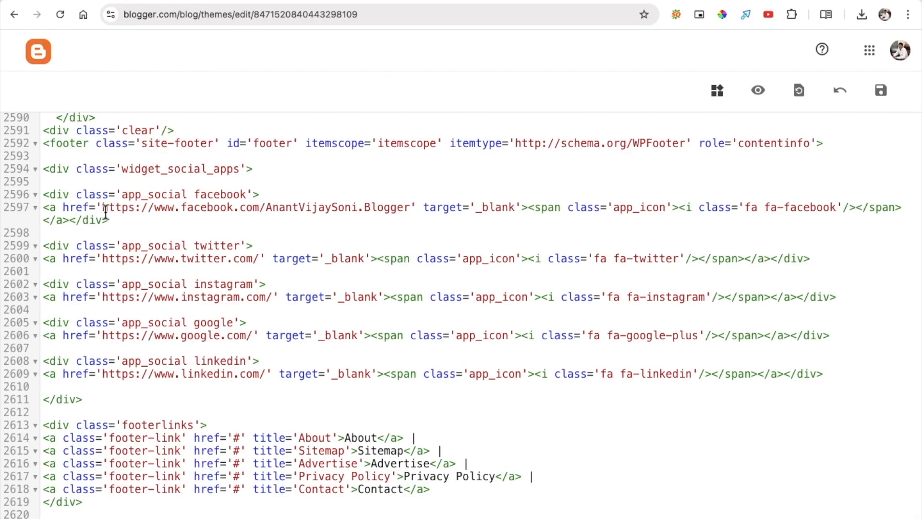
pyautogui.moveTo(106, 211); pyautogui.dragTo(413, 212)
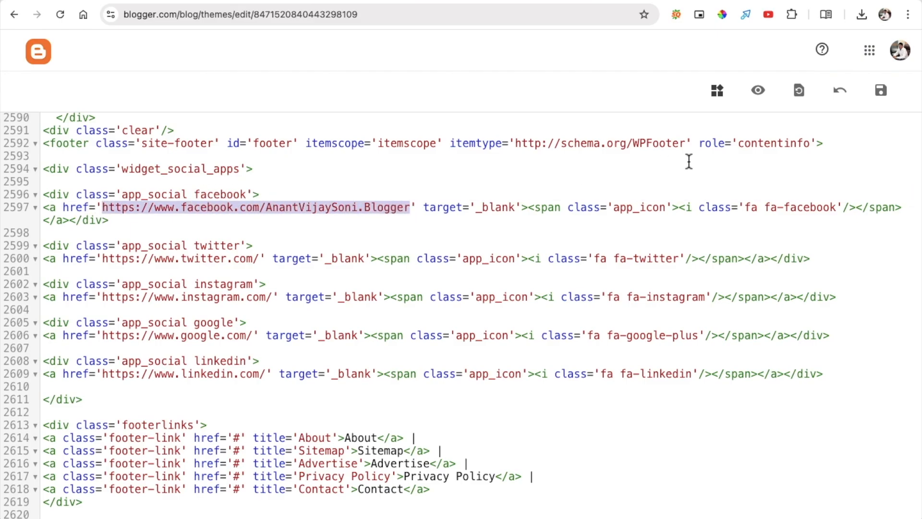
pyautogui.click(882, 91)
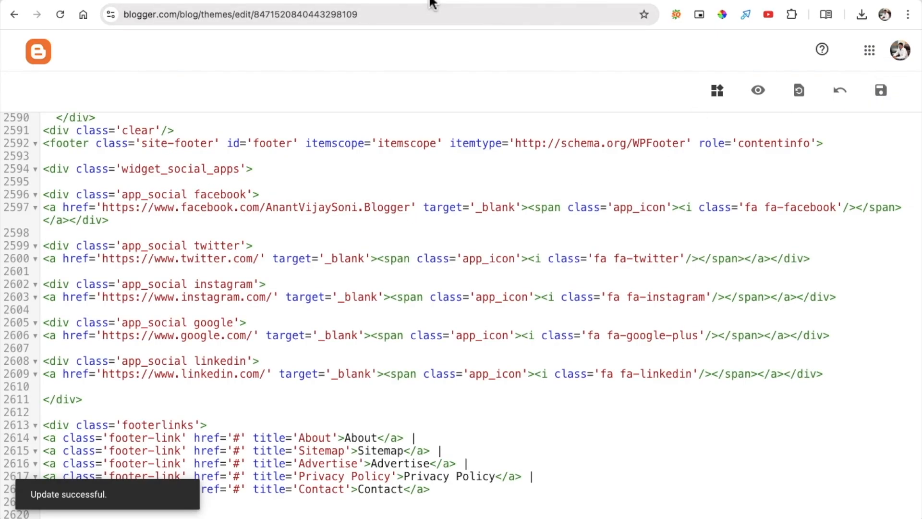
# Step: Reload the live blog and open the footer's Facebook icon to check the page it links to
pyautogui.click(432, 1)
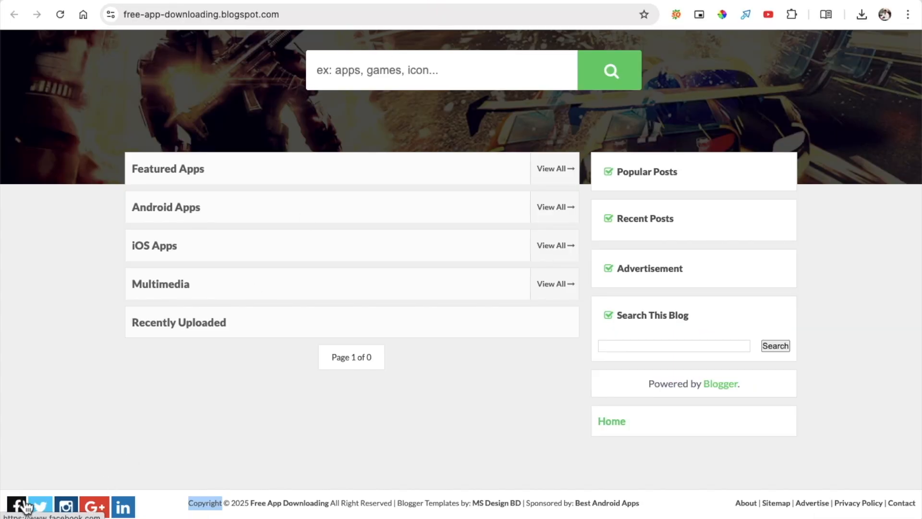
pyautogui.click(61, 19)
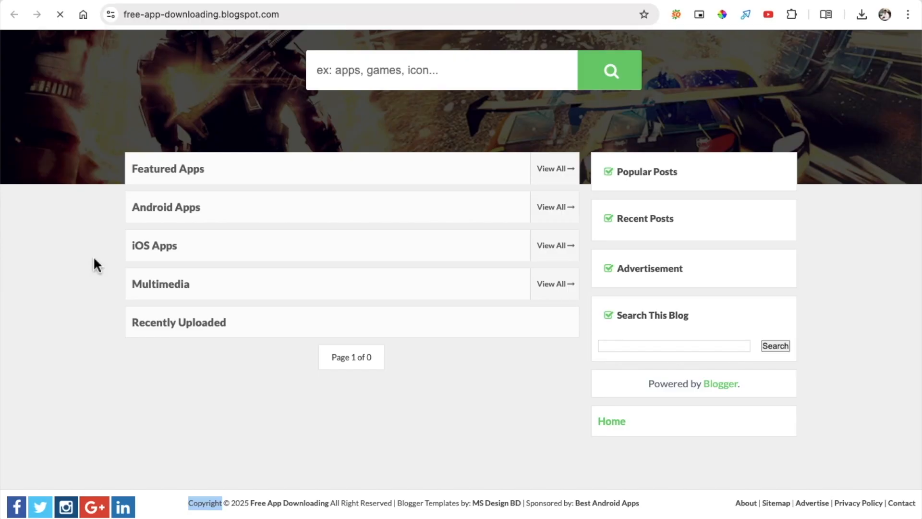
pyautogui.click(17, 504)
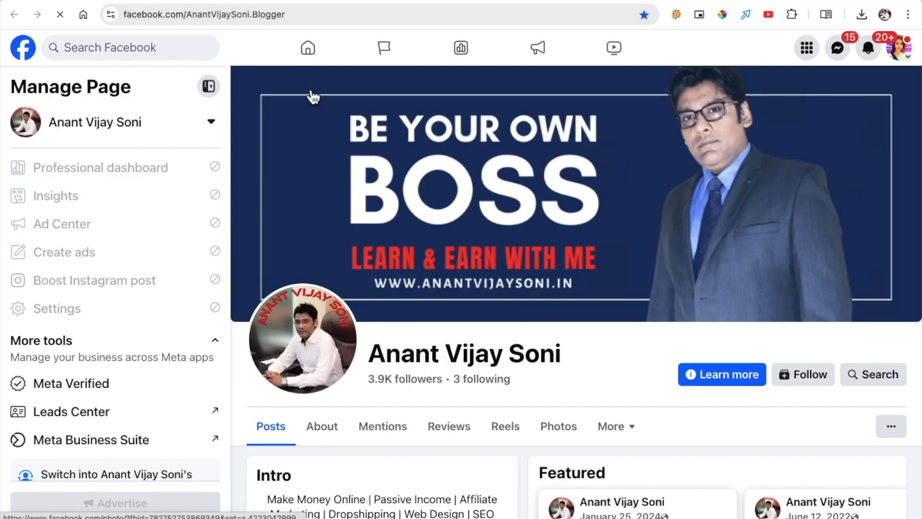
pyautogui.scroll(-10, 310, 94)
pyautogui.scroll(-4, 313, 96)
pyautogui.scroll(15, 310, 93)
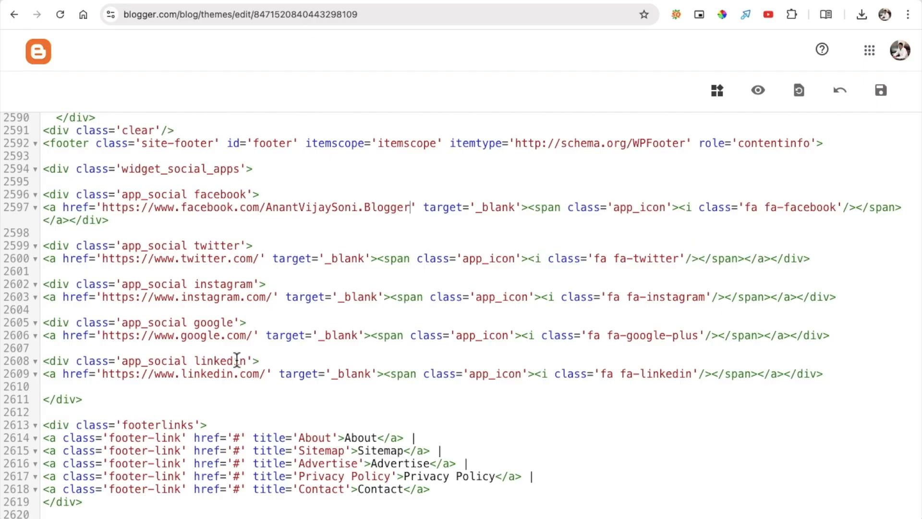
# Step: Check the navigation menu on the live blog and search the theme code for nav
pyautogui.scroll(-2, 237, 363)
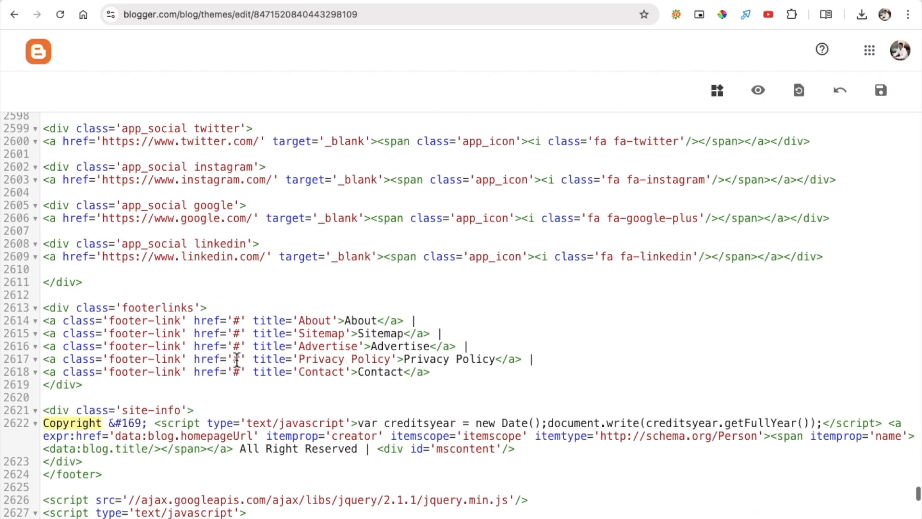
pyautogui.scroll(1, 297, 261)
pyautogui.click(403, 1)
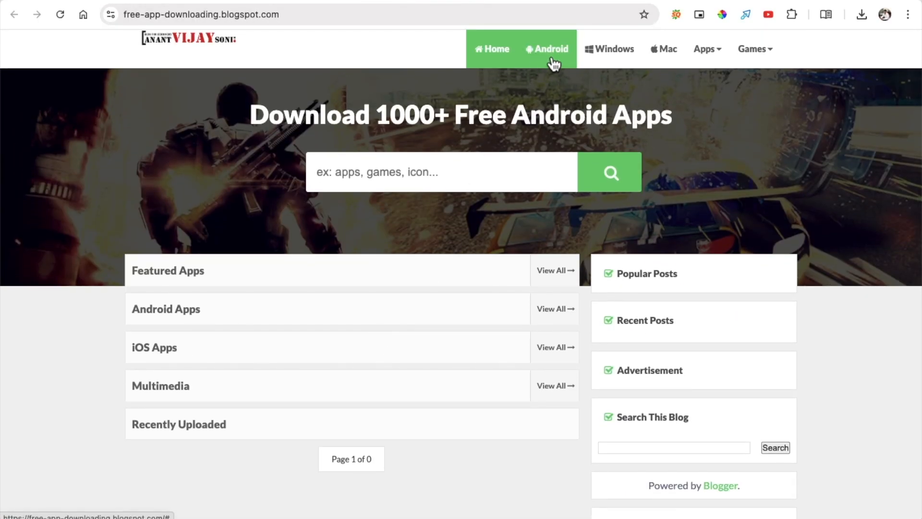
pyautogui.click(305, 0)
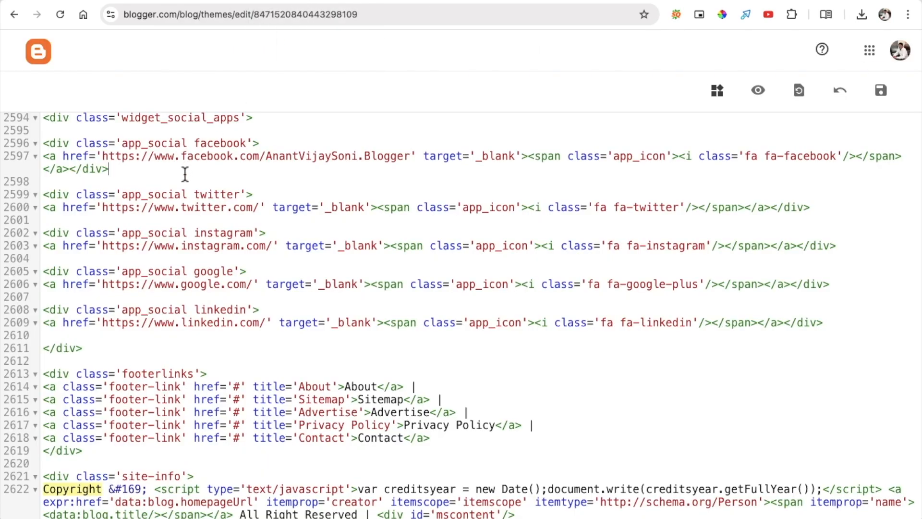
pyautogui.hotkey('ctrl', 'f')
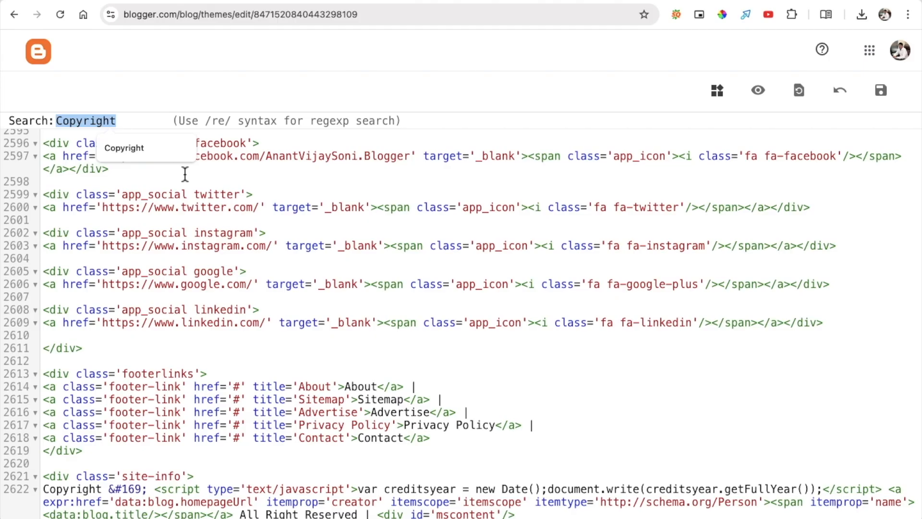
pyautogui.write('nav')
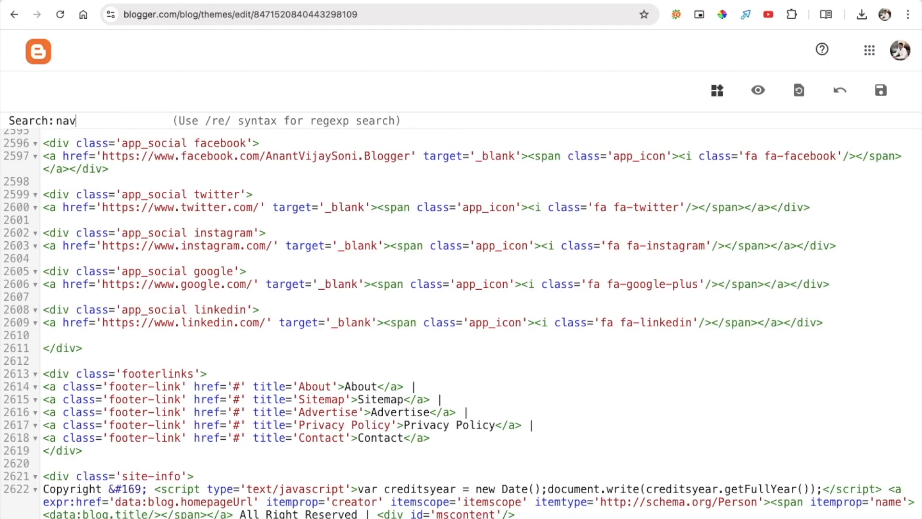
pyautogui.press('Return')
pyautogui.scroll(-5, 461, 314)
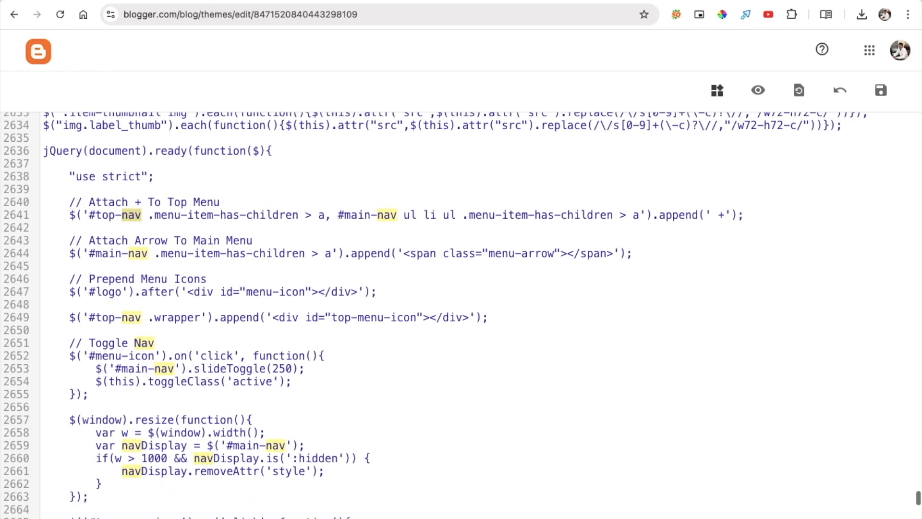
# Step: Search the theme code for android and examine the main navigation items and their dropdown entries
pyautogui.hotkey('ctrl', 'f')
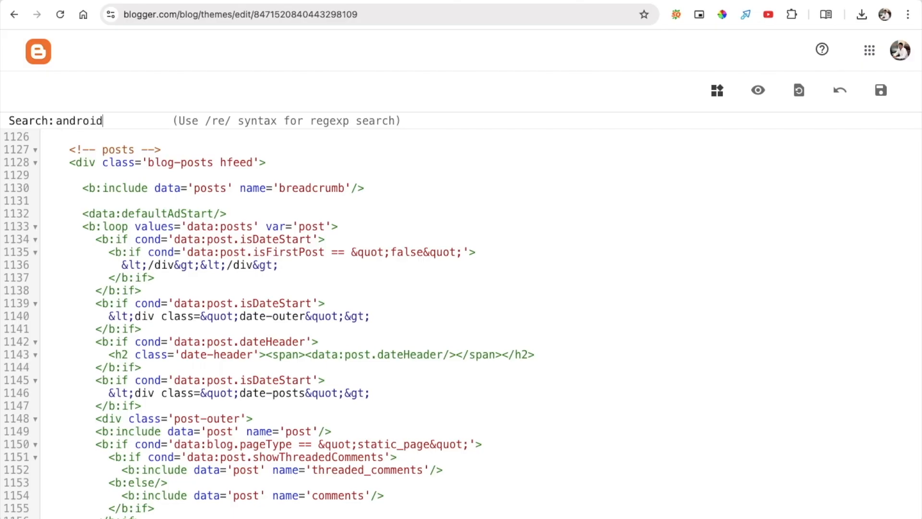
pyautogui.press('Return')
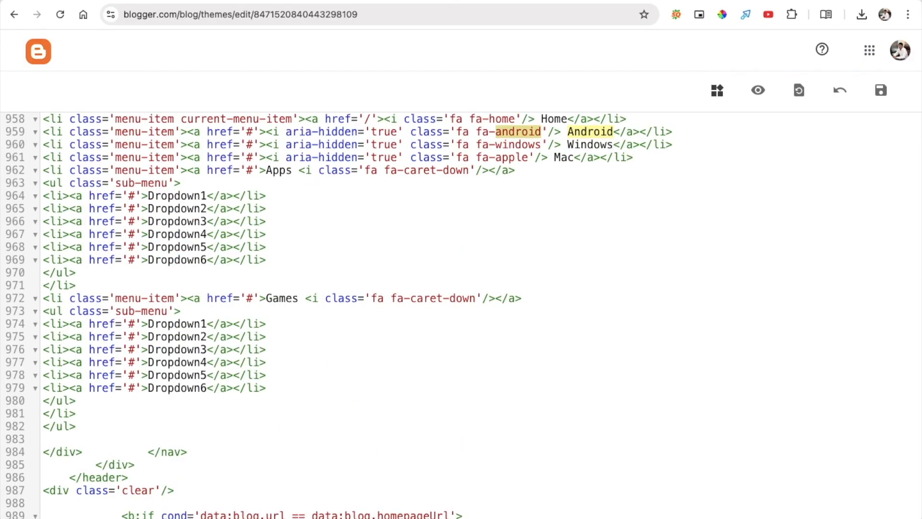
pyautogui.scroll(3, 287, 192)
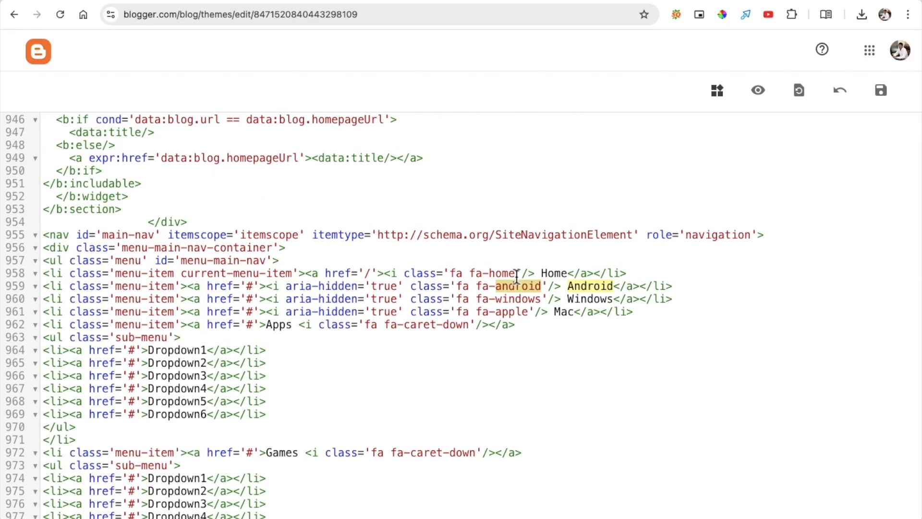
pyautogui.moveTo(544, 276); pyautogui.dragTo(573, 337)
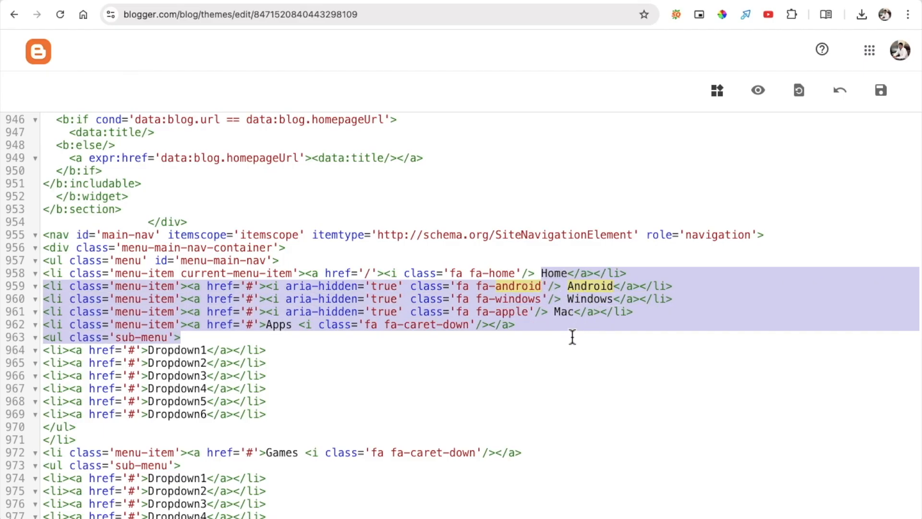
pyautogui.moveTo(142, 350); pyautogui.dragTo(279, 406)
pyautogui.scroll(-5, 279, 406)
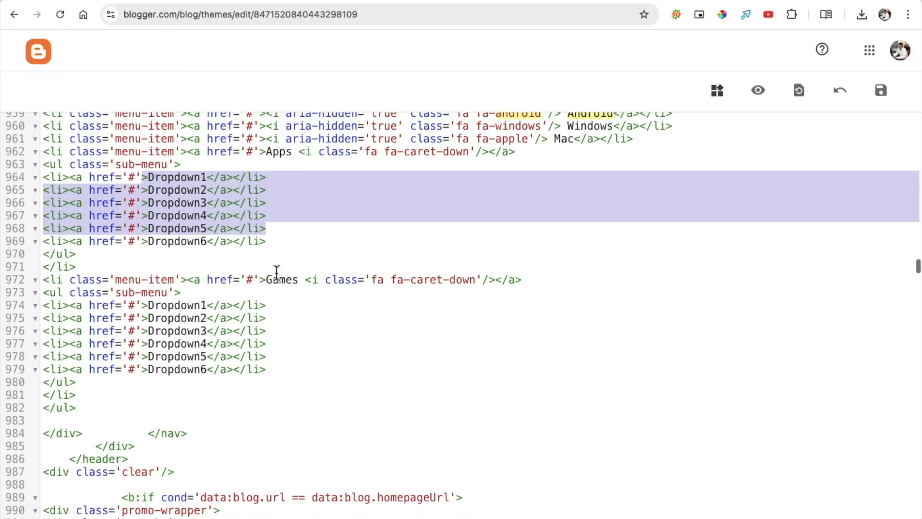
# Step: Compare the live blog's navigation items and Games dropdown with the sub-menu code in the theme
pyautogui.click(412, 1)
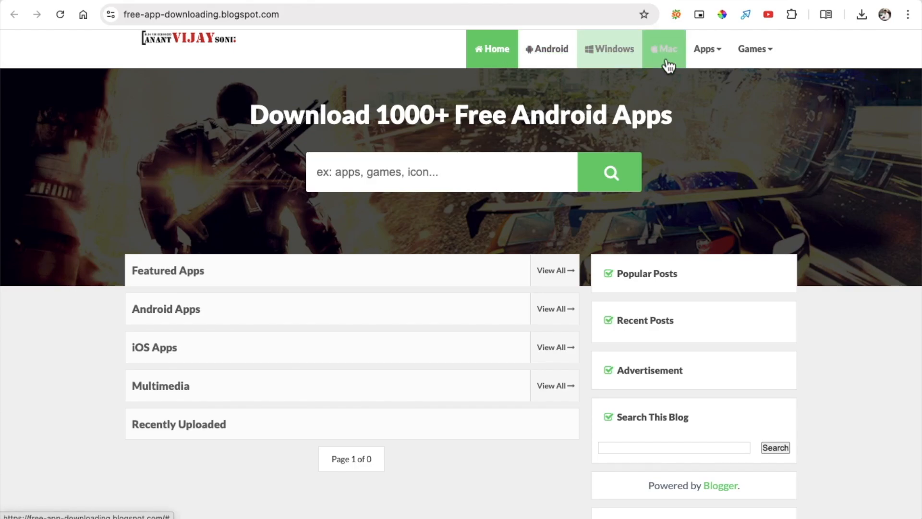
pyautogui.moveTo(754, 56)
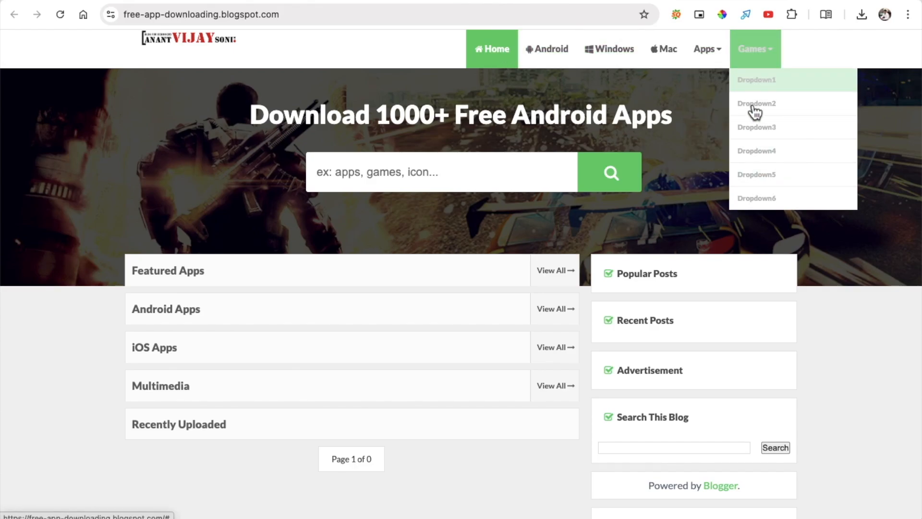
pyautogui.click(308, 2)
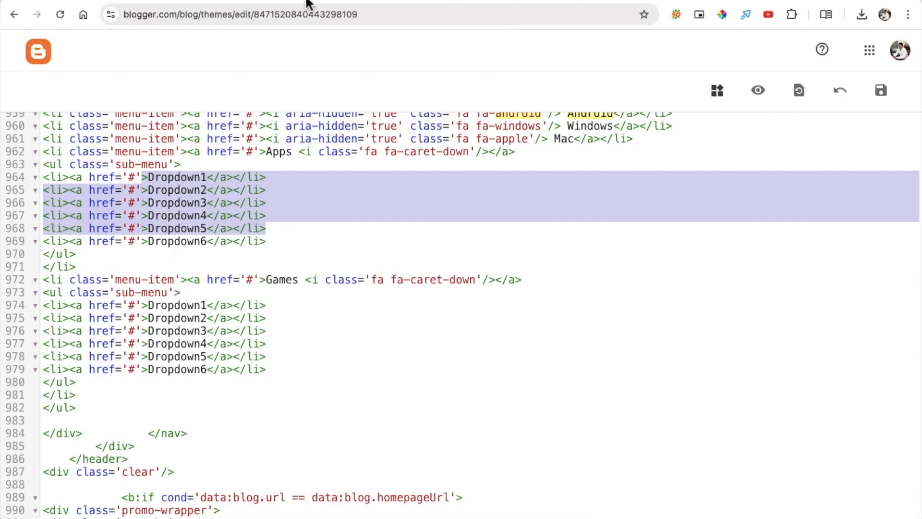
pyautogui.scroll(1, 241, 258)
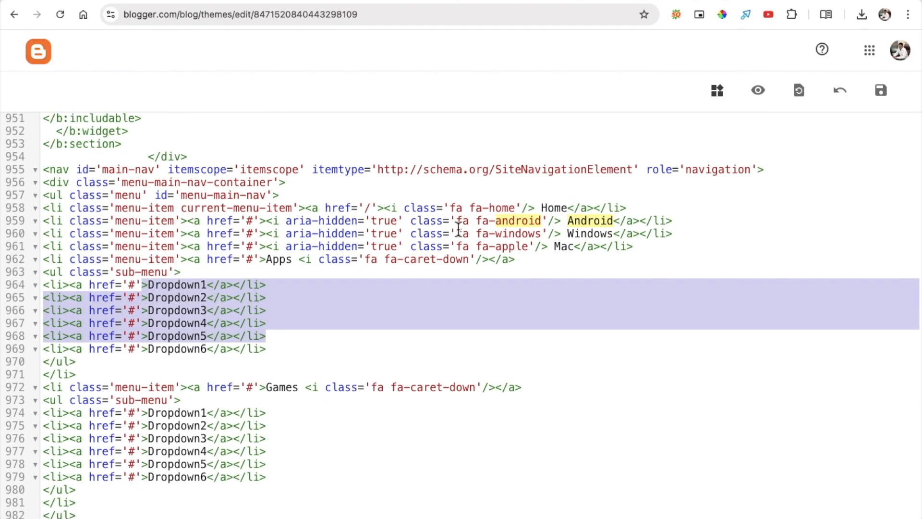
# Step: In the main navigation code, rename the Windows menu item as iOS and the Mac menu item as All APPS
pyautogui.click(562, 226)
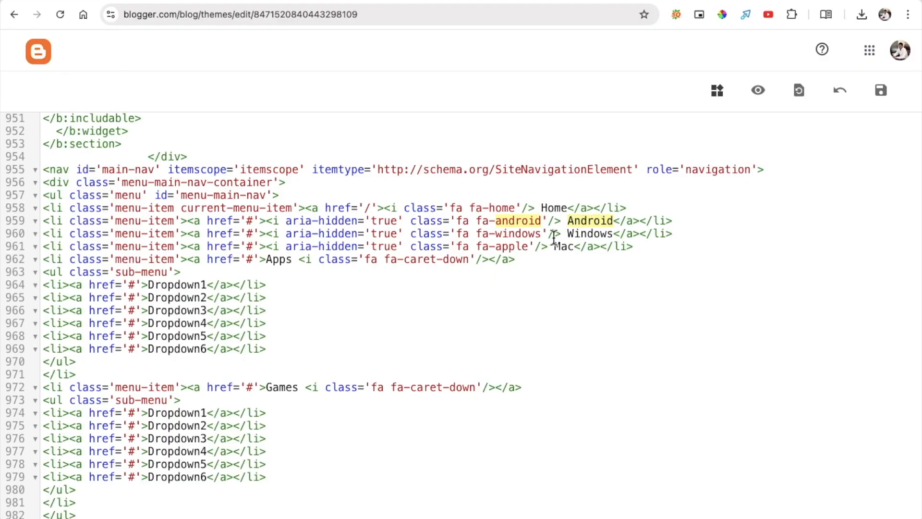
pyautogui.moveTo(613, 236); pyautogui.dragTo(570, 236)
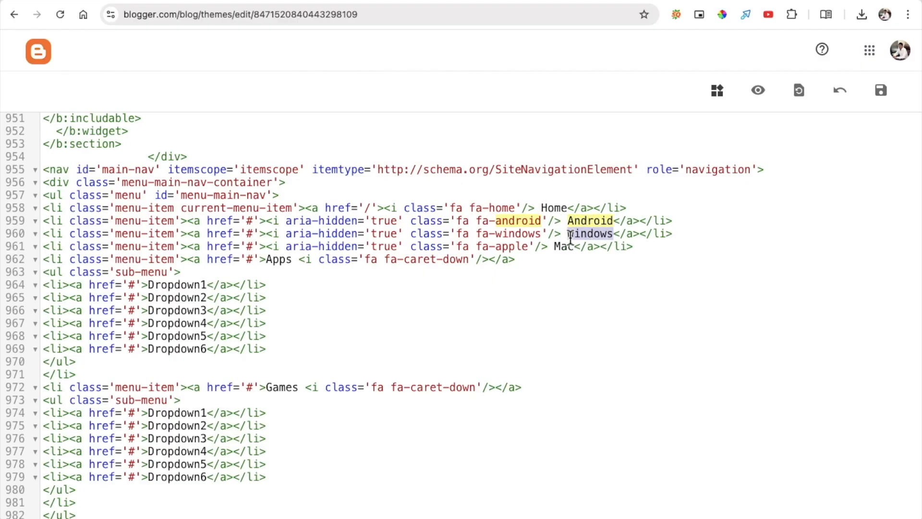
pyautogui.write('i')
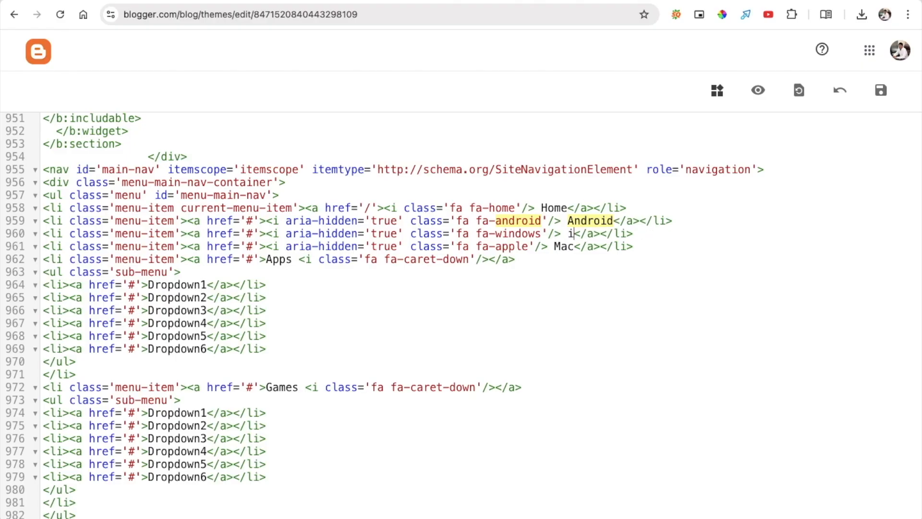
pyautogui.write('OS')
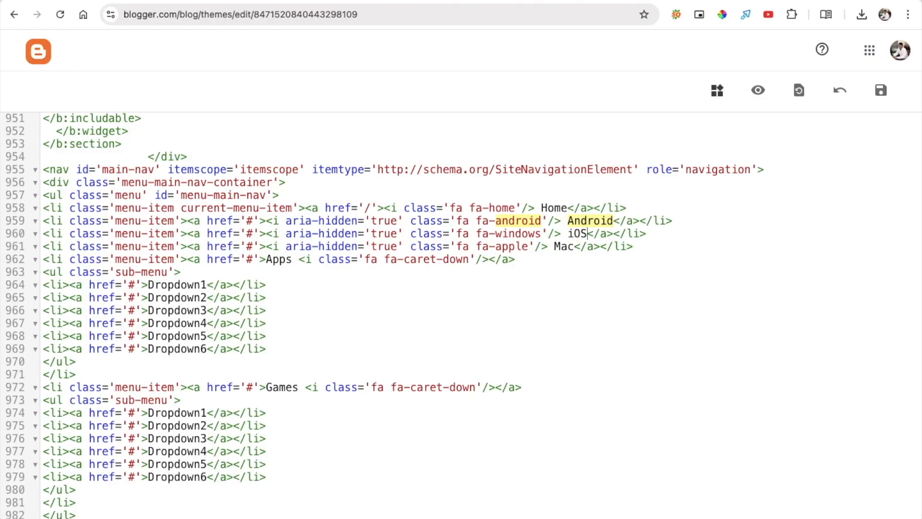
pyautogui.moveTo(575, 248); pyautogui.dragTo(555, 248)
pyautogui.write('All APPS')
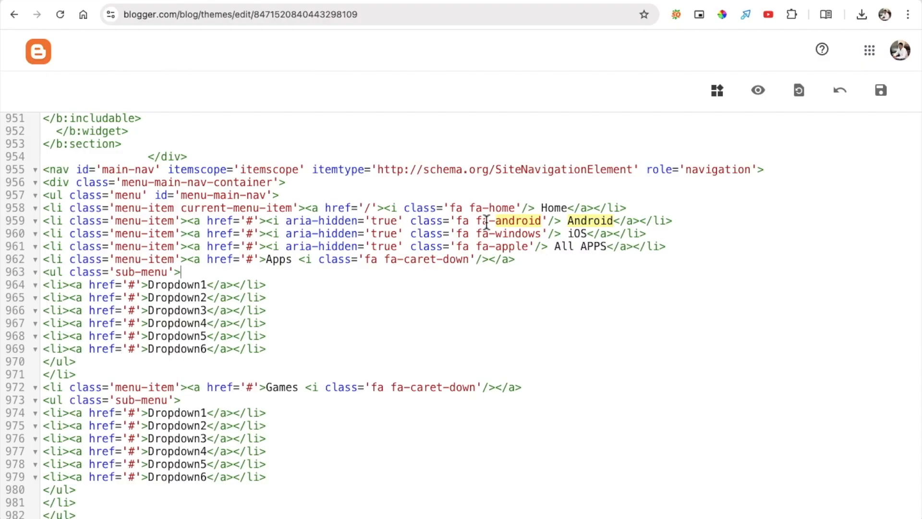
# Step: Review the menu items' href placeholders, save the theme and reload the live blog to check the menu
pyautogui.click(250, 220)
pyautogui.moveTo(254, 234); pyautogui.dragTo(246, 234)
pyautogui.scroll(-1, 245, 234)
pyautogui.scroll(5, 246, 235)
pyautogui.scroll(-5, 246, 235)
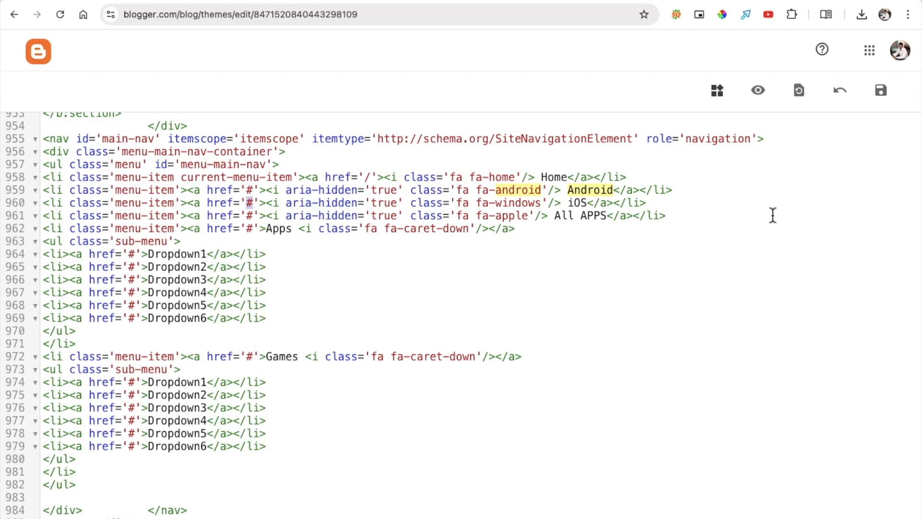
pyautogui.click(881, 91)
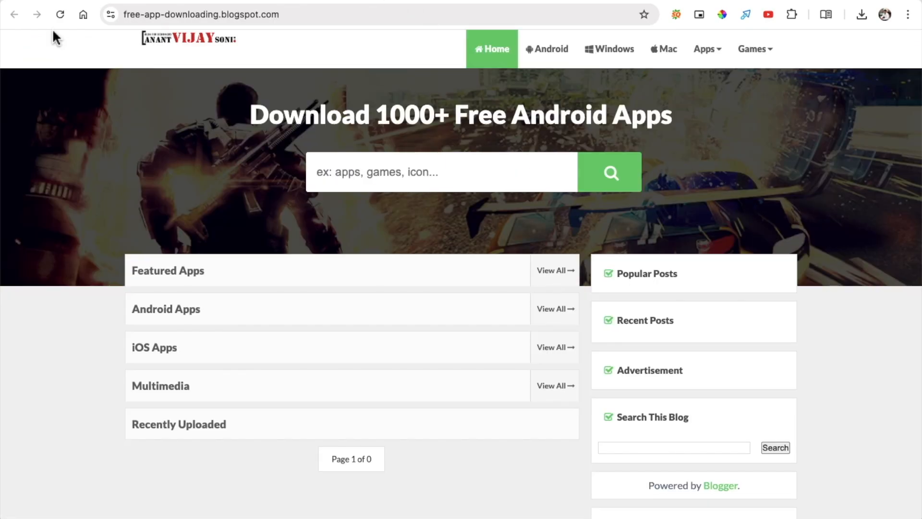
pyautogui.click(59, 20)
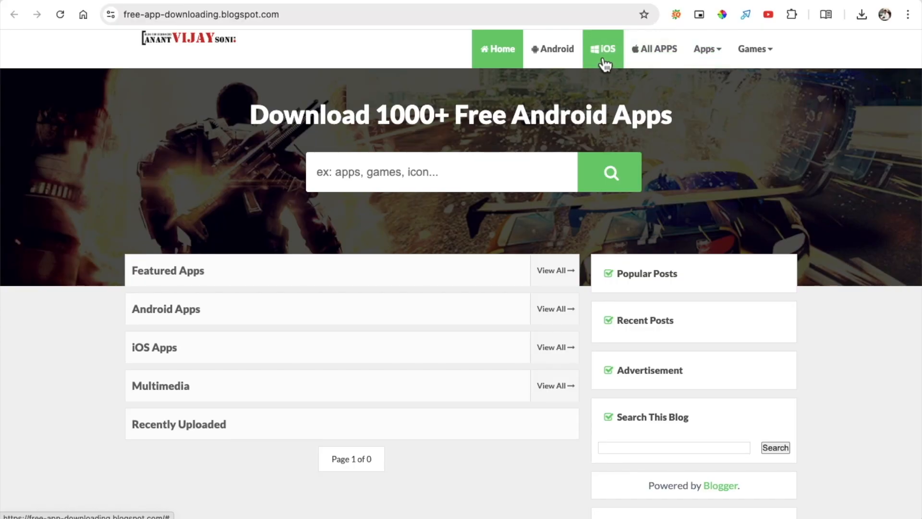
# Step: Examine the icon classes of the Android, iOS and All APPS menu items in the theme code
pyautogui.click(284, 2)
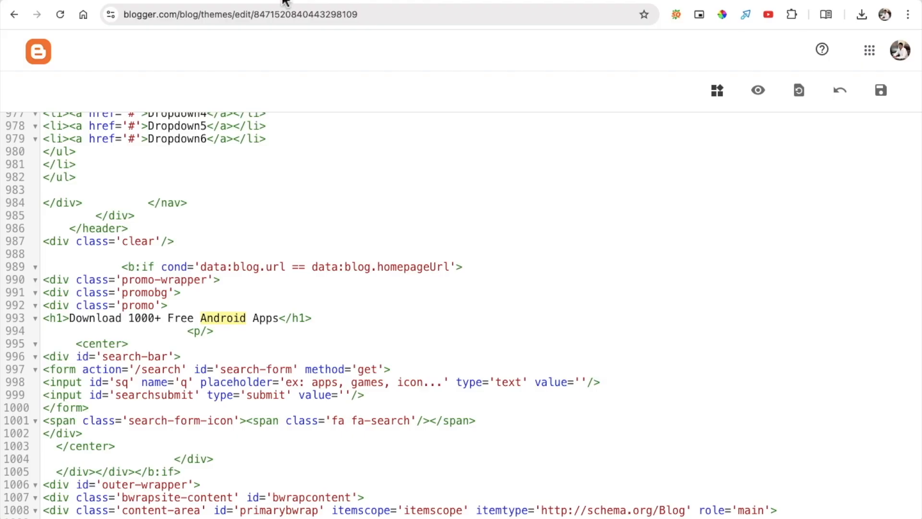
pyautogui.scroll(-3, 285, 291)
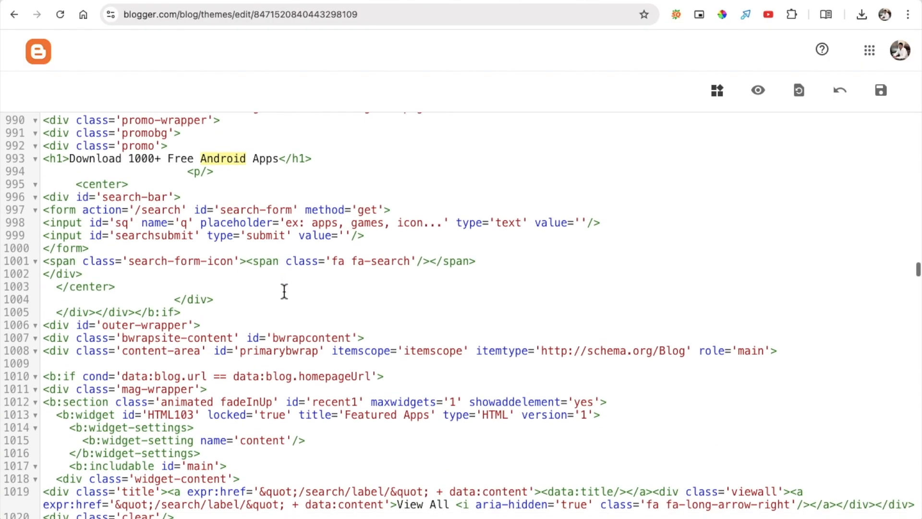
pyautogui.scroll(10, 523, 249)
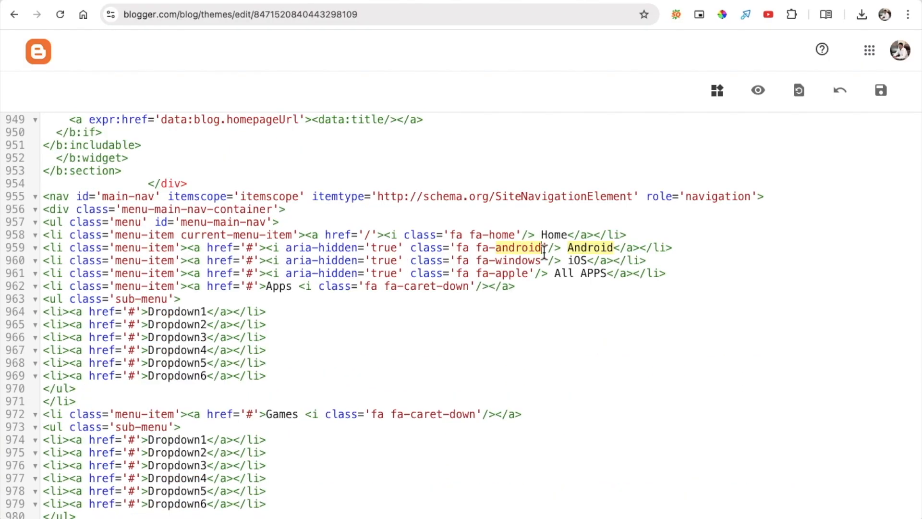
pyautogui.moveTo(541, 248); pyautogui.dragTo(459, 252)
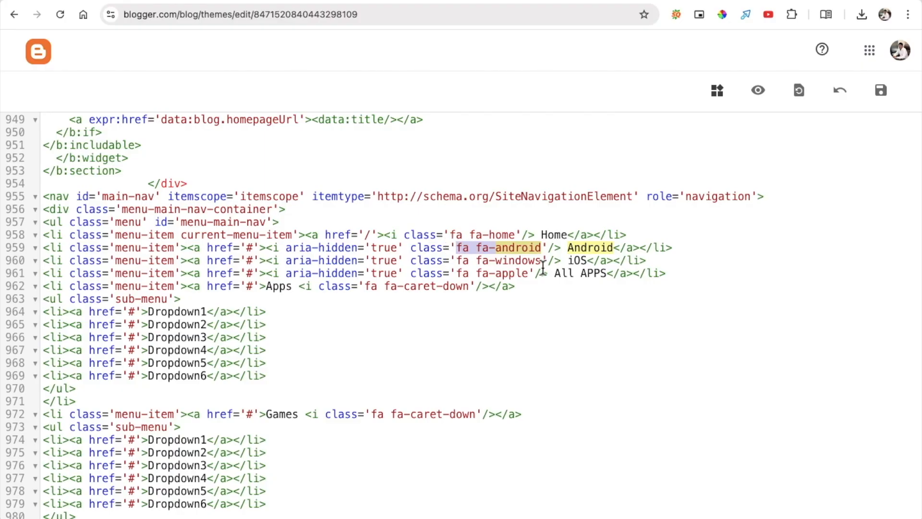
pyautogui.moveTo(529, 273); pyautogui.dragTo(495, 274)
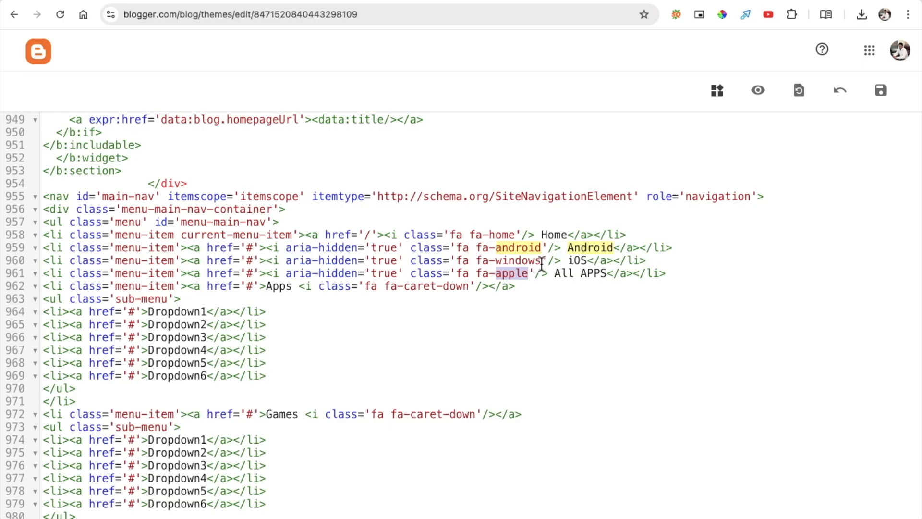
pyautogui.moveTo(457, 260); pyautogui.dragTo(543, 262)
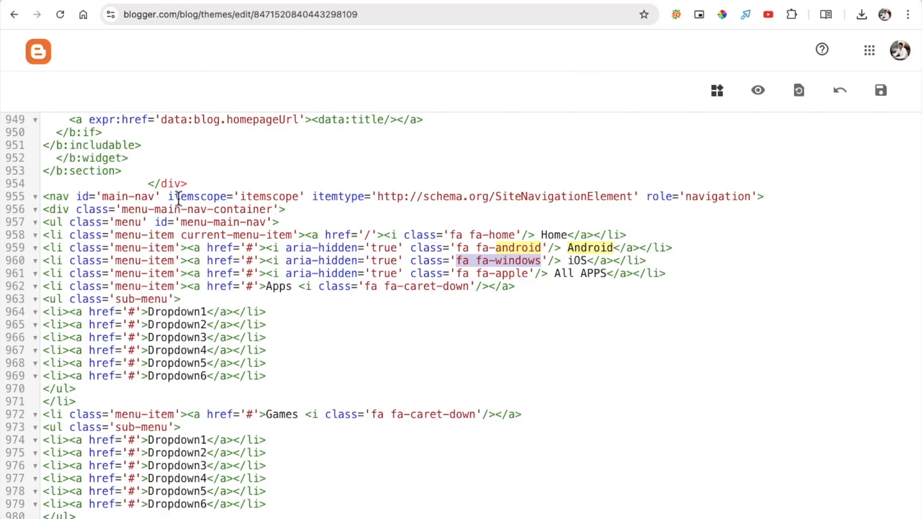
# Step: Leave the theme code editor and start a new post on the Free App Downloading blog
pyautogui.click(39, 58)
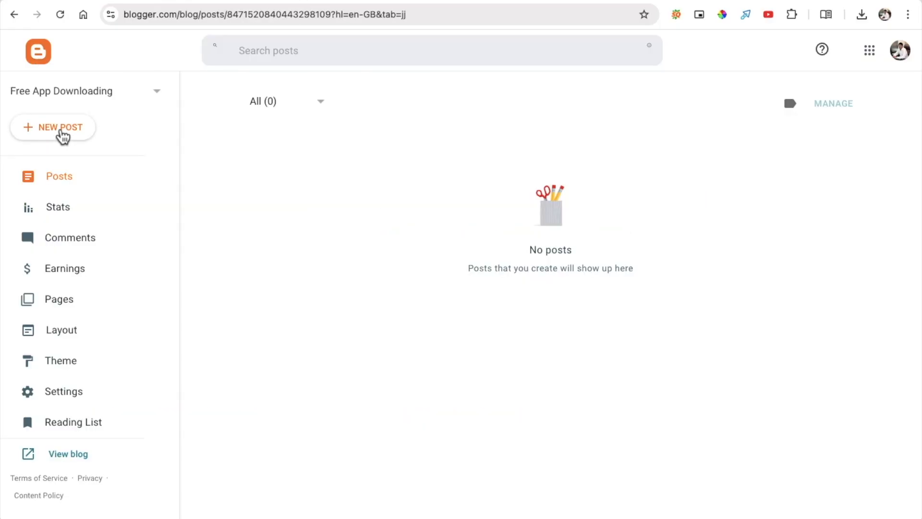
pyautogui.click(60, 132)
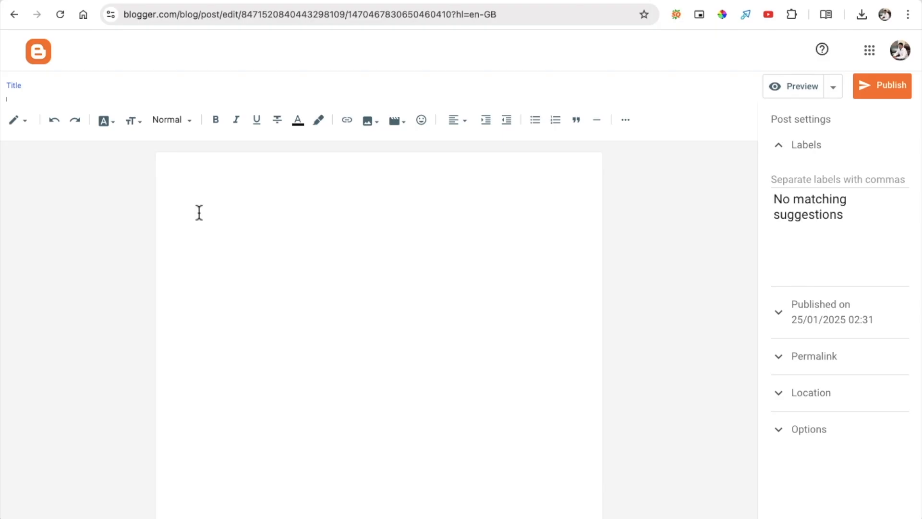
# Step: Switch to the Sure APK template demo site and open the Instagram APK post from Featured Apps
pyautogui.click(206, 0)
pyautogui.scroll(-2, 197, 227)
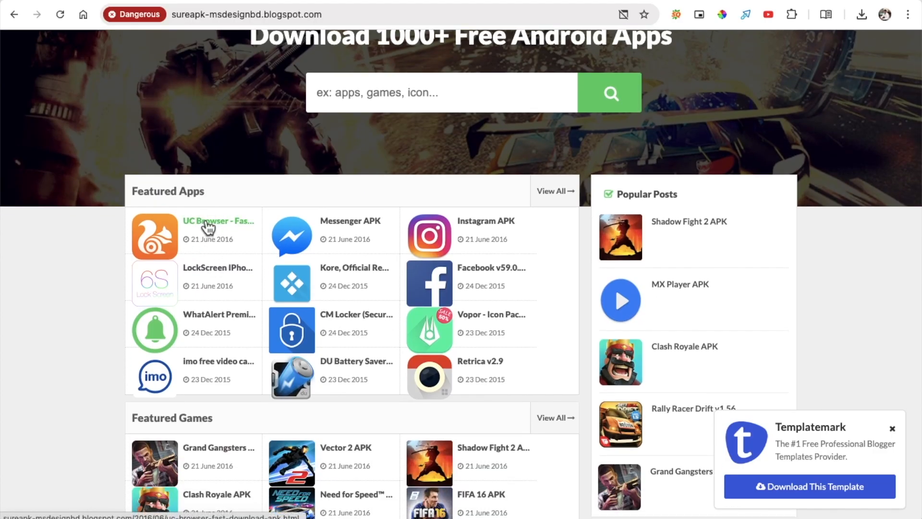
pyautogui.scroll(-3, 207, 226)
pyautogui.scroll(2, 208, 226)
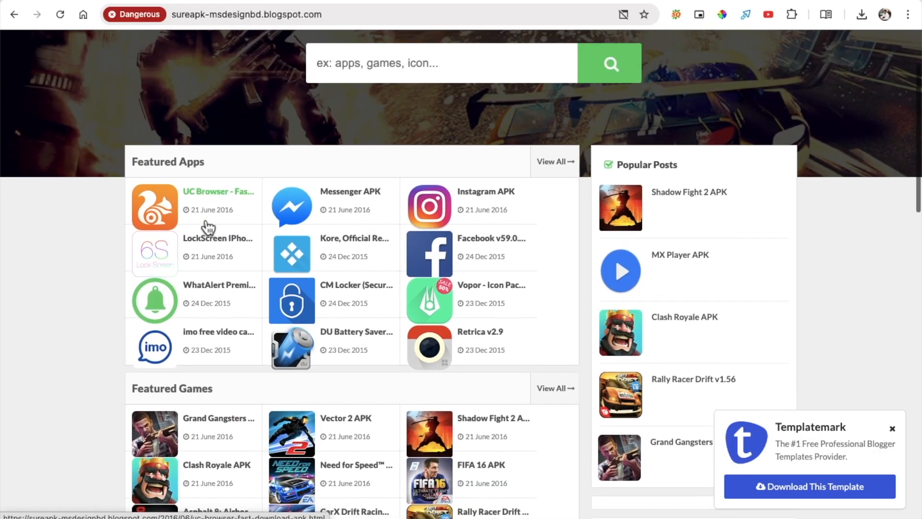
pyautogui.click(482, 199)
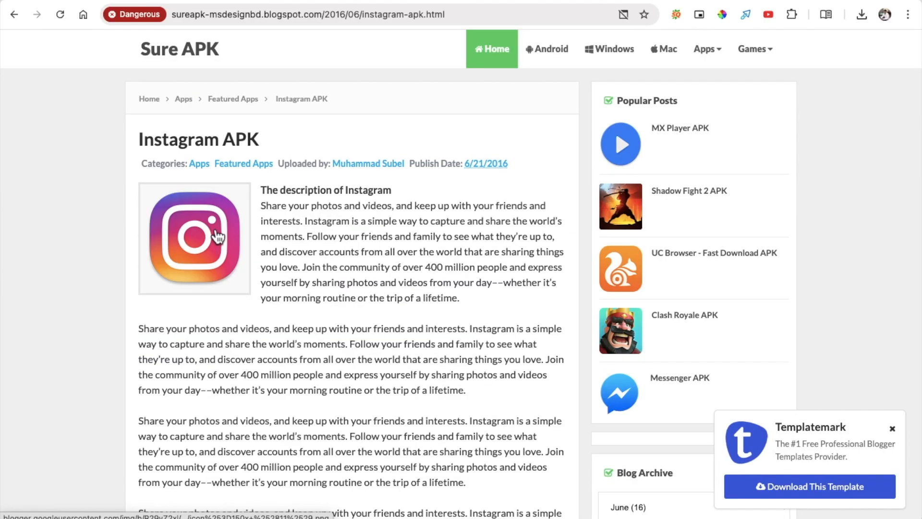
# Step: Examine the layout of the Instagram APK demo post: title, description text, download buttons and logo image
pyautogui.moveTo(273, 142); pyautogui.dragTo(140, 145)
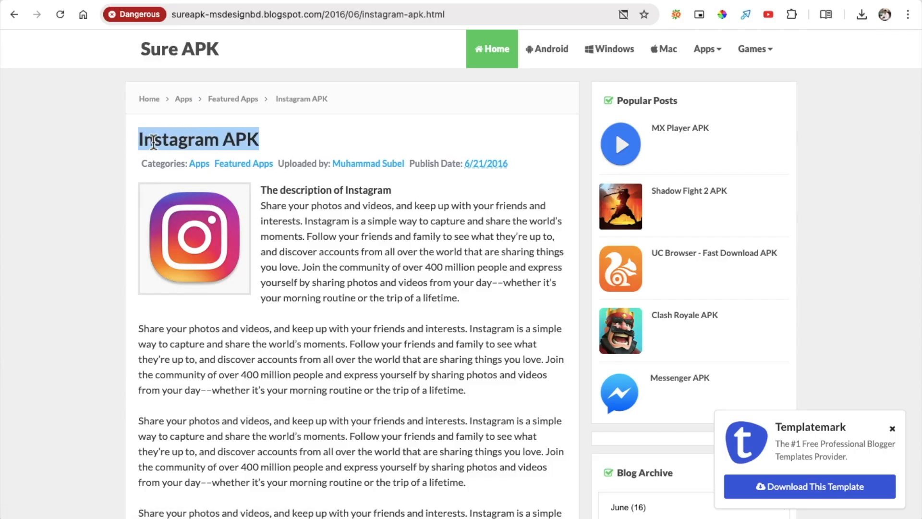
pyautogui.moveTo(259, 189); pyautogui.dragTo(317, 250)
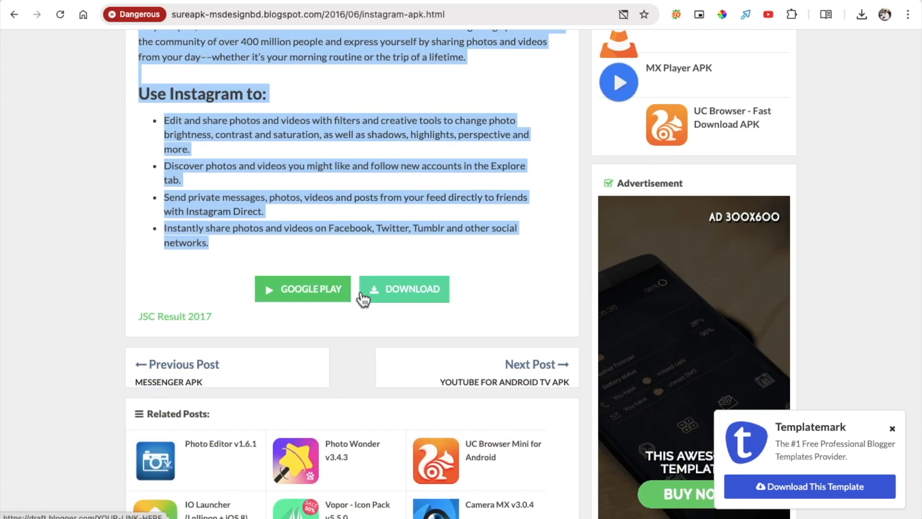
pyautogui.scroll(15, 369, 300)
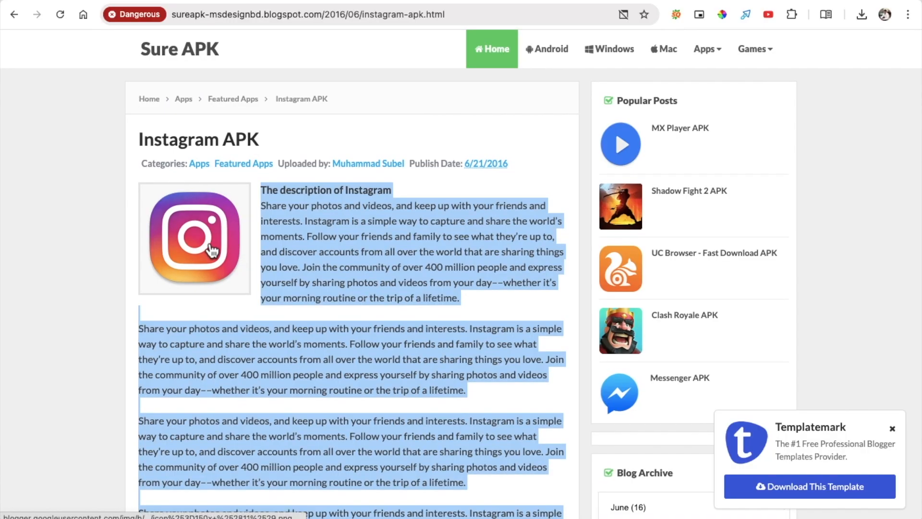
pyautogui.click(212, 249)
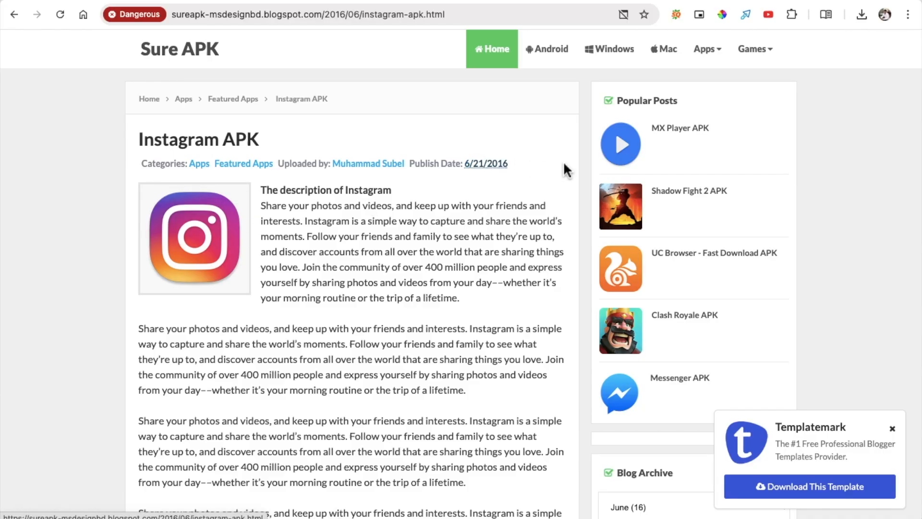
# Step: Switch to the Cuelinks Campaign Explorer and display all affiliate campaigns
pyautogui.moveTo(773, 50)
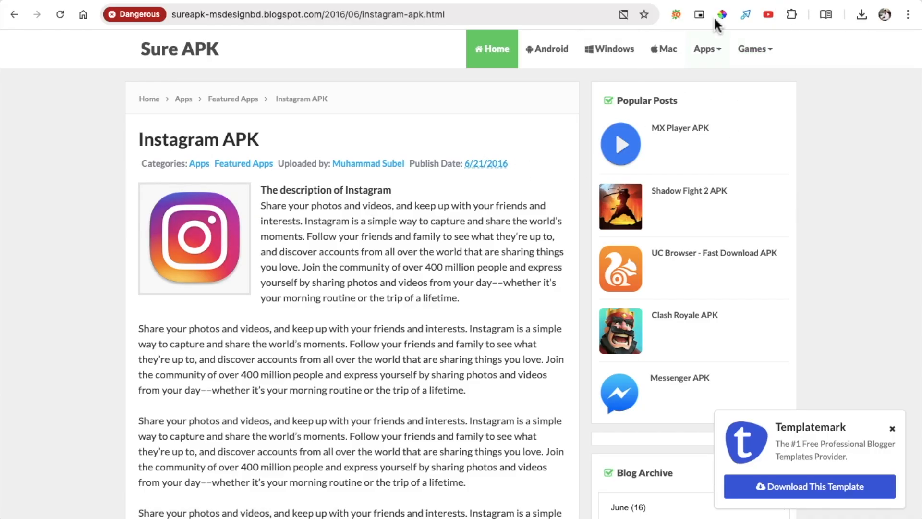
pyautogui.click(777, 0)
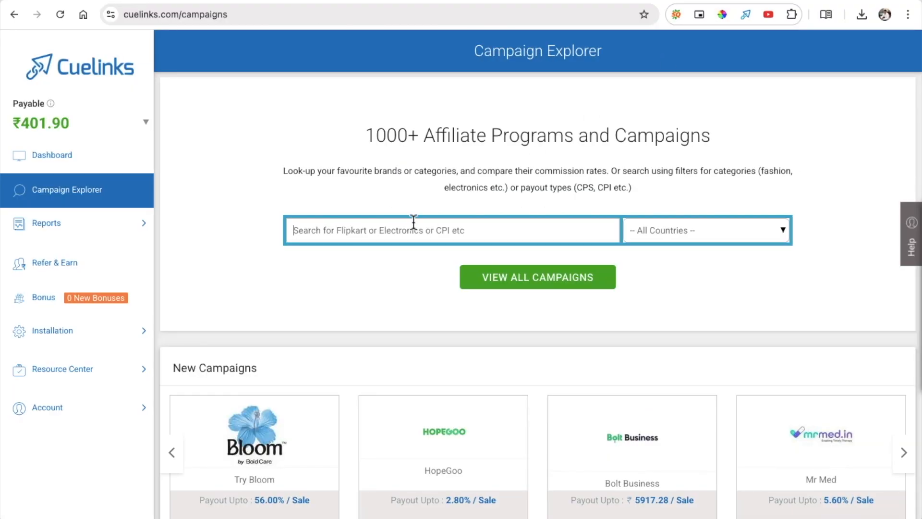
pyautogui.scroll(-1, 211, 260)
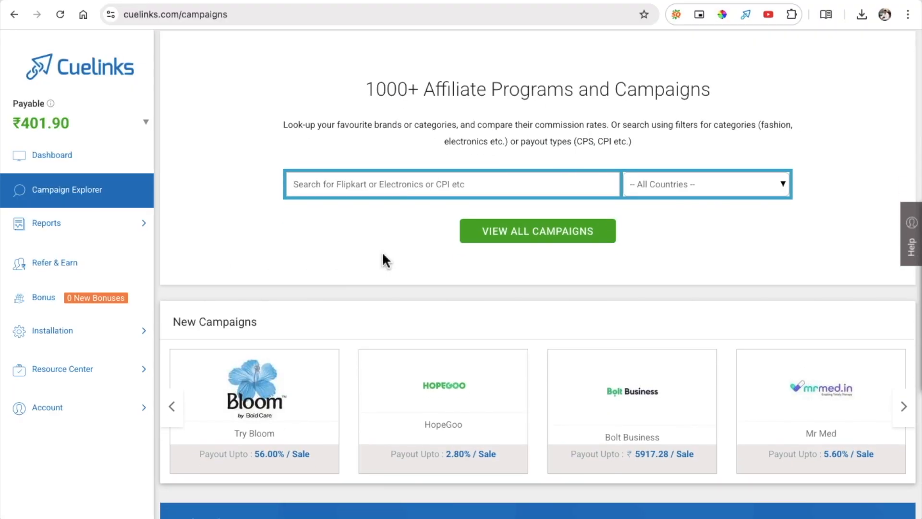
pyautogui.click(484, 240)
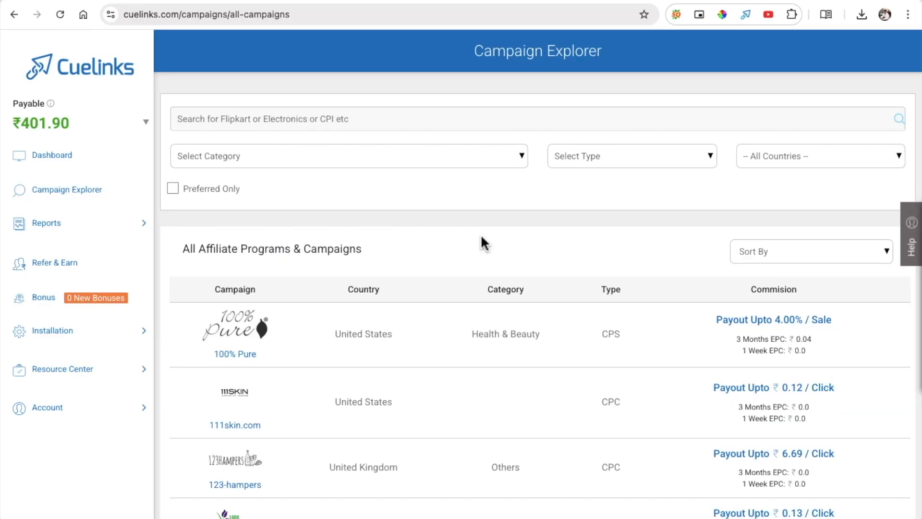
# Step: Review the available campaign types and filter the campaign list by CPI - Android
pyautogui.click(645, 159)
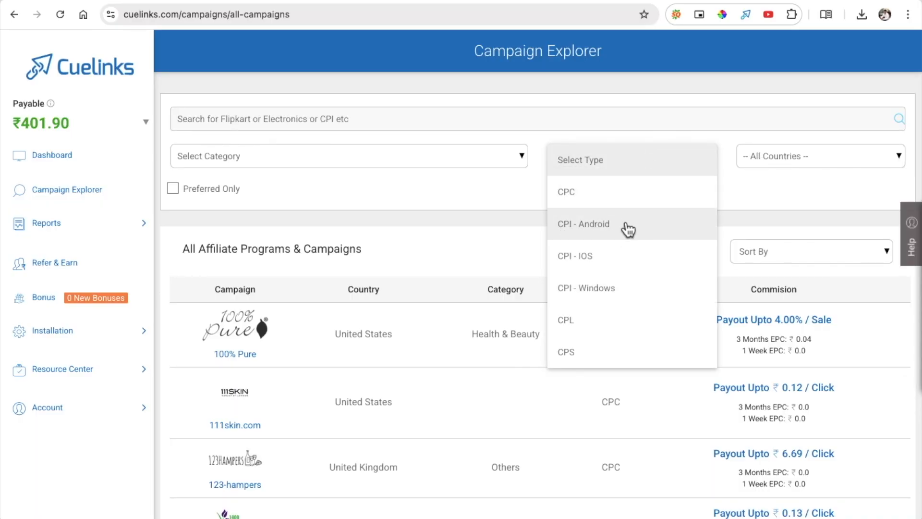
pyautogui.scroll(5, 626, 227)
pyautogui.scroll(2, 628, 229)
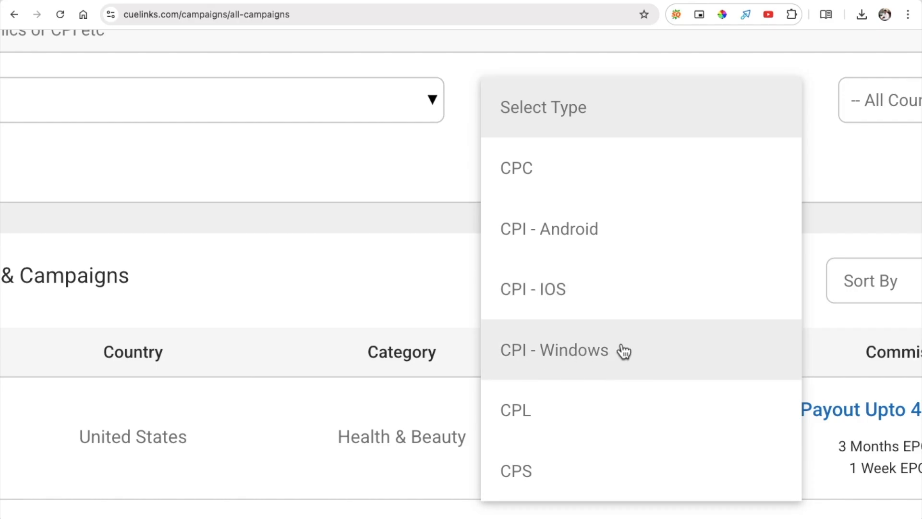
pyautogui.scroll(-7, 623, 351)
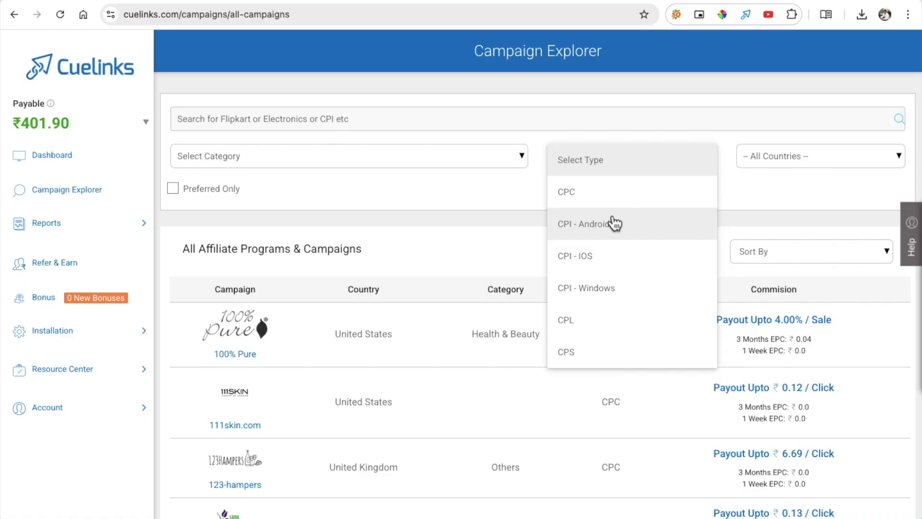
pyautogui.click(613, 221)
# Step: Look through the CPI - Android campaigns and compare their countries, categories and commissions
pyautogui.scroll(-1, 403, 247)
pyautogui.scroll(-10, 403, 247)
pyautogui.scroll(12, 409, 259)
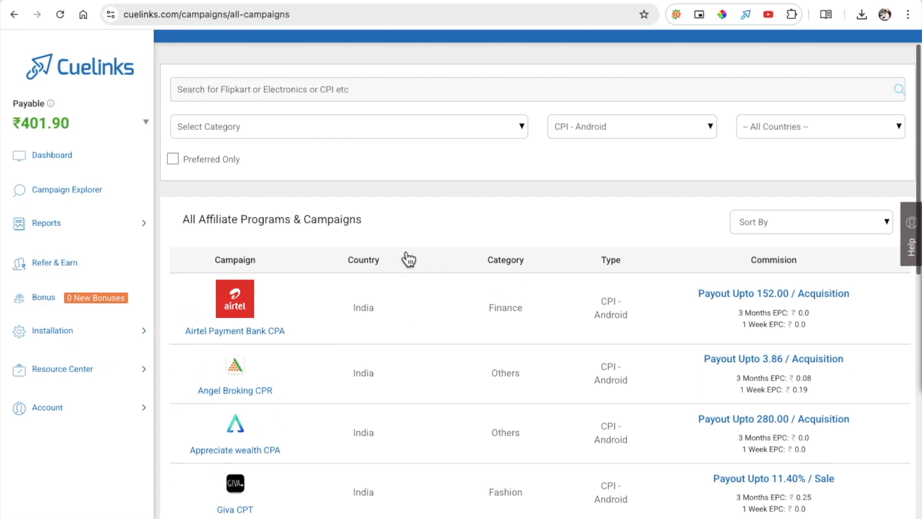
pyautogui.scroll(1, 408, 260)
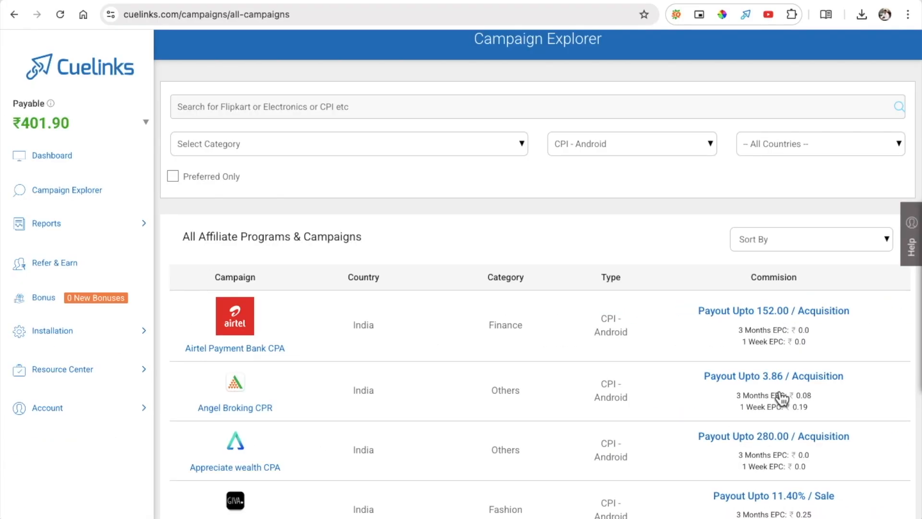
pyautogui.scroll(-1, 260, 415)
pyautogui.scroll(-2, 260, 414)
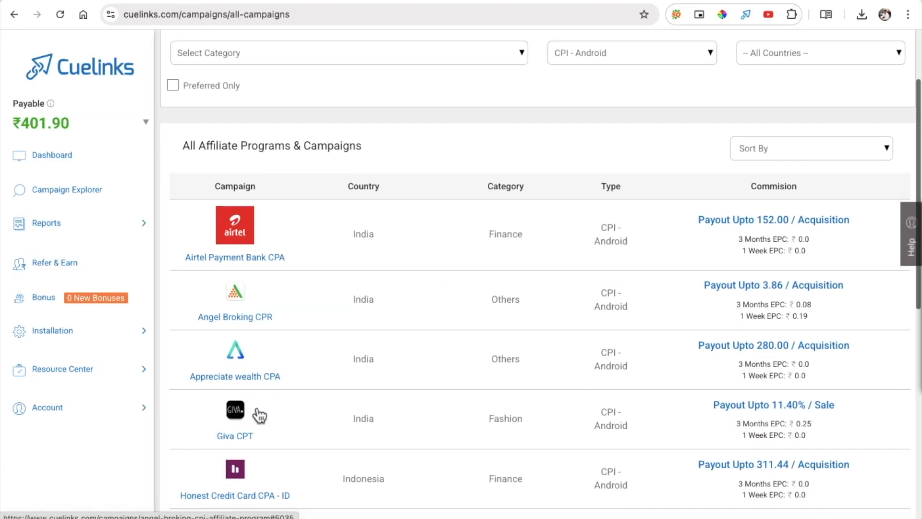
pyautogui.scroll(3, 278, 369)
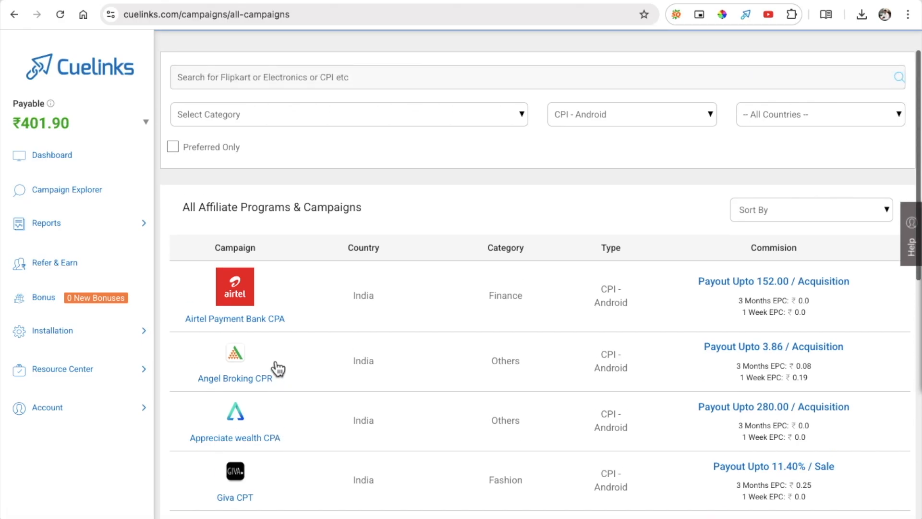
# Step: Open the Airtel Payment Bank CPA campaign and review its payout categories, media rules and link generator
pyautogui.click(235, 308)
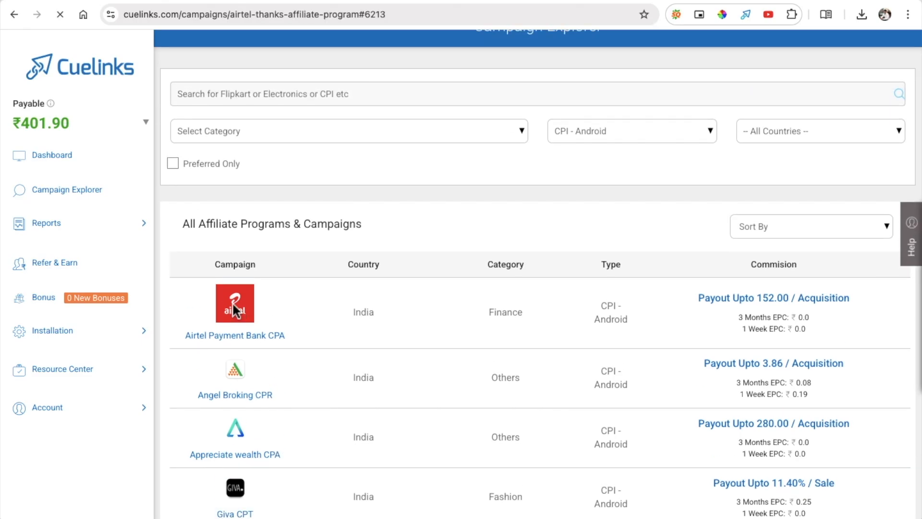
pyautogui.scroll(-3, 232, 302)
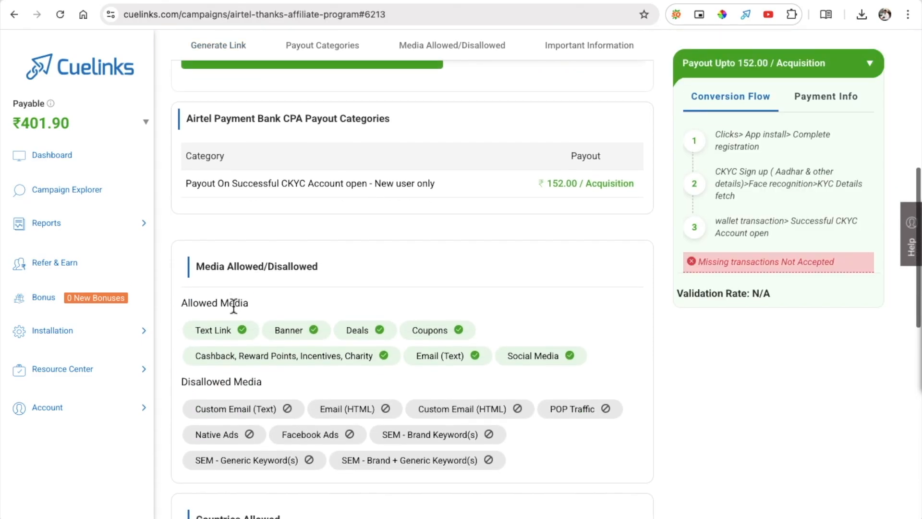
pyautogui.scroll(5, 233, 307)
pyautogui.scroll(3, 233, 309)
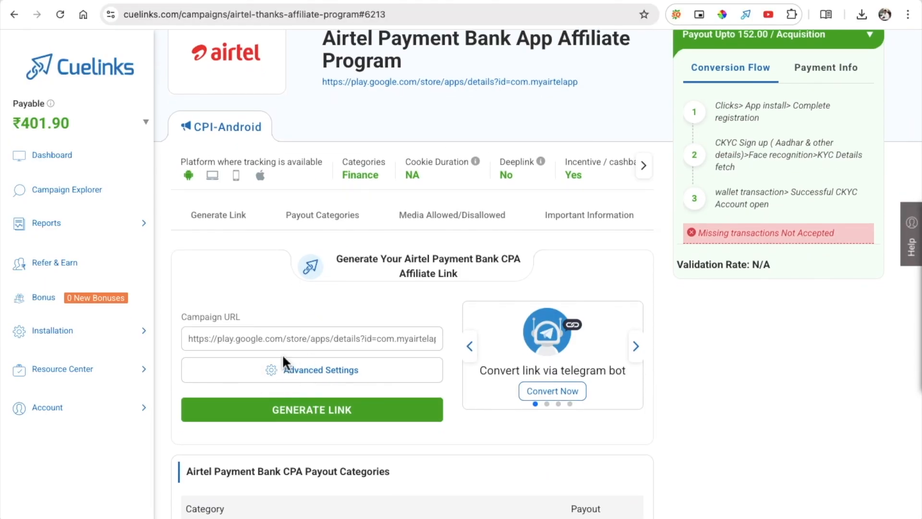
pyautogui.scroll(-10, 281, 353)
pyautogui.scroll(10, 281, 354)
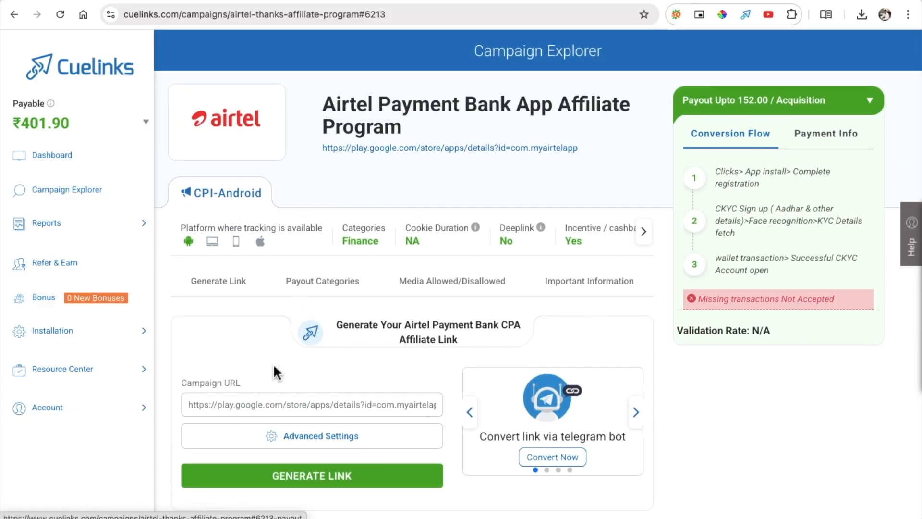
# Step: Open the Airtel campaign's Google Play store link in a new tab and switch to it
pyautogui.click(422, 150)
pyautogui.rightClick(423, 150)
pyautogui.click(432, 156)
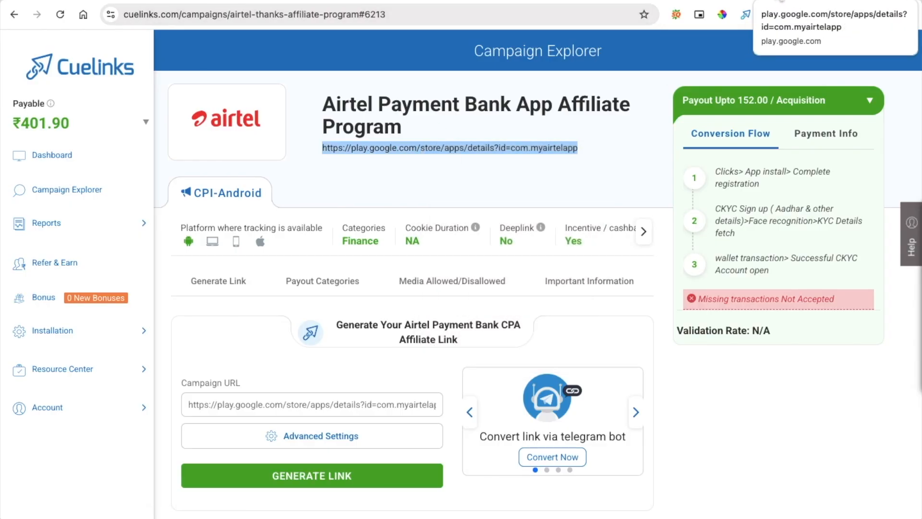
pyautogui.click(769, 1)
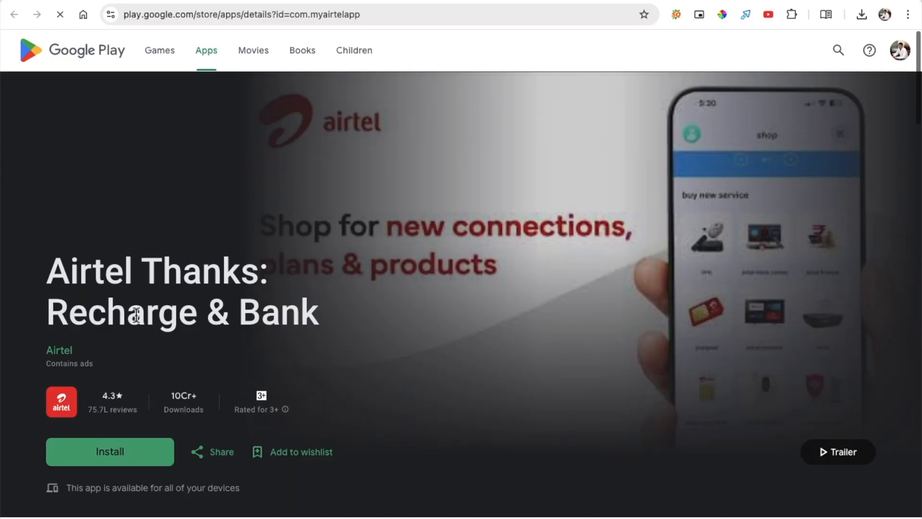
# Step: Save the Airtel Thanks app icon from Google Play to the Downloads folder as "airtel logo"
pyautogui.scroll(-3, 50, 367)
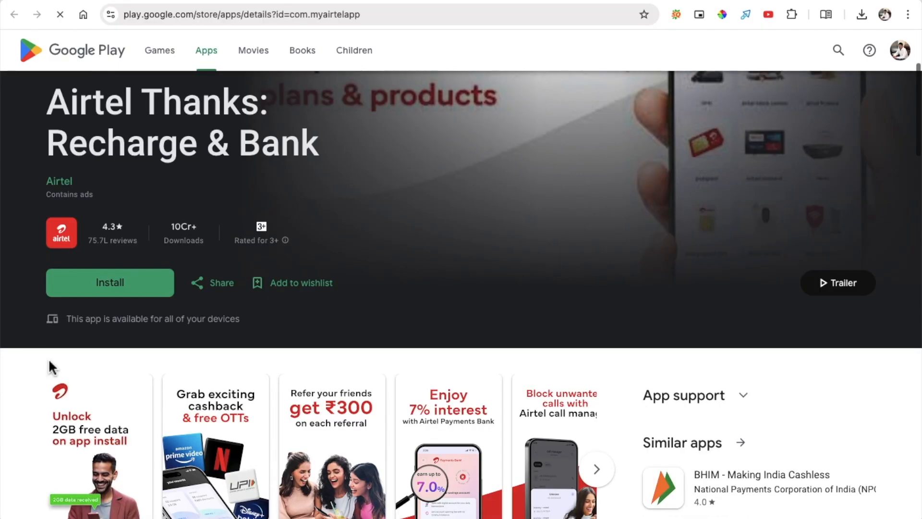
pyautogui.rightClick(63, 236)
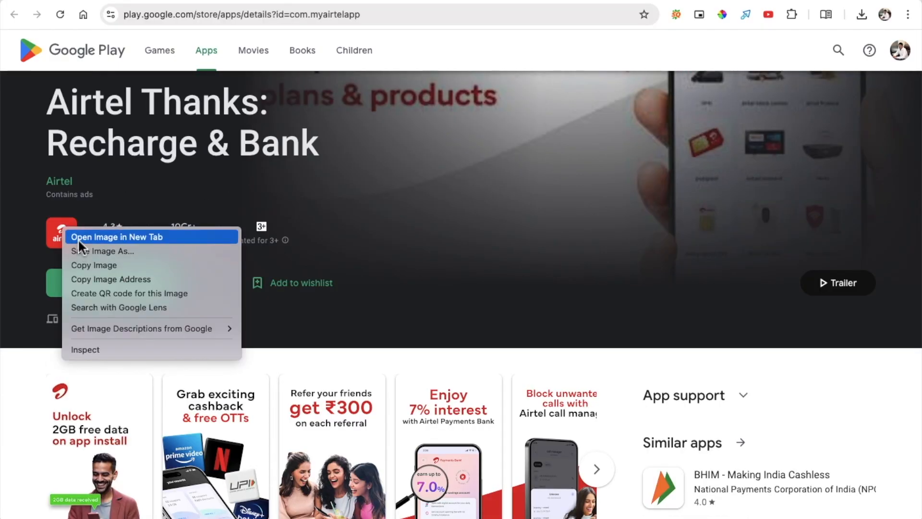
pyautogui.click(81, 253)
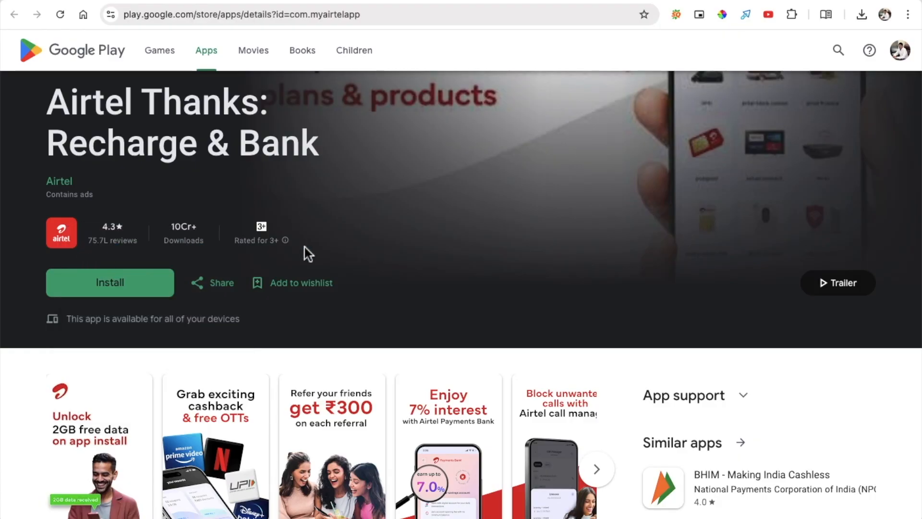
pyautogui.write('airtel logo')
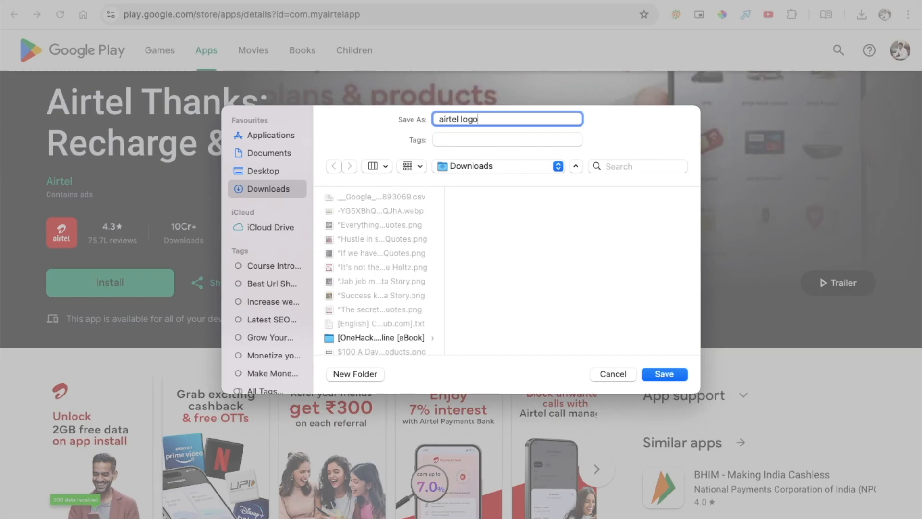
pyautogui.click(663, 373)
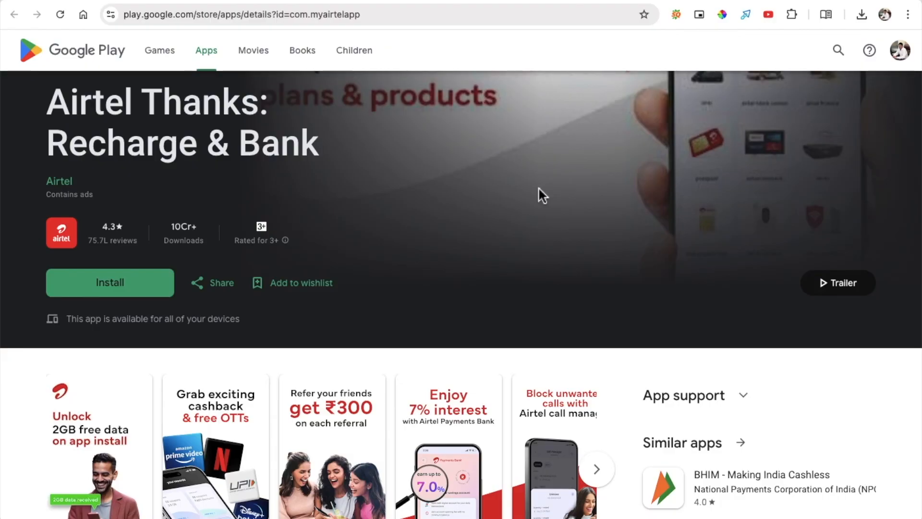
pyautogui.scroll(4, 539, 188)
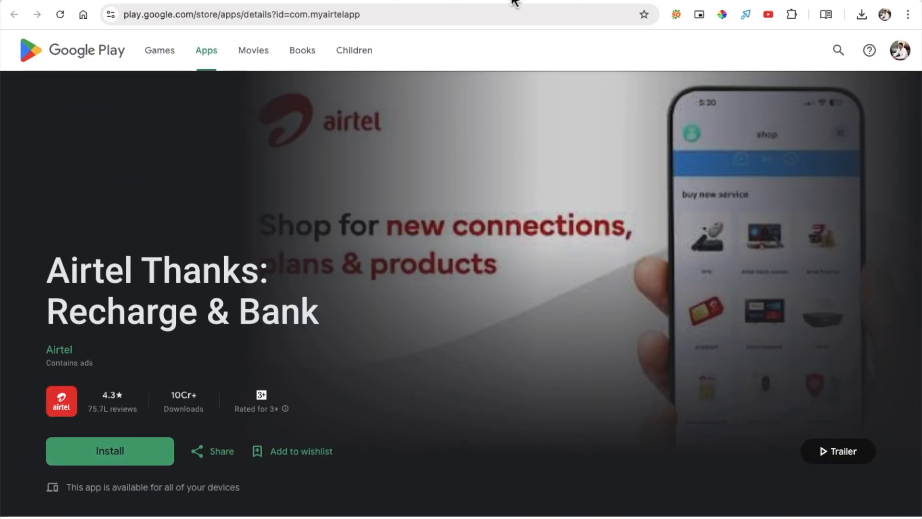
# Step: Return to the Airtel campaign page in Cuelinks, review its payout details and copy "Airtel Payment Bank App" from the heading
pyautogui.click(695, 0)
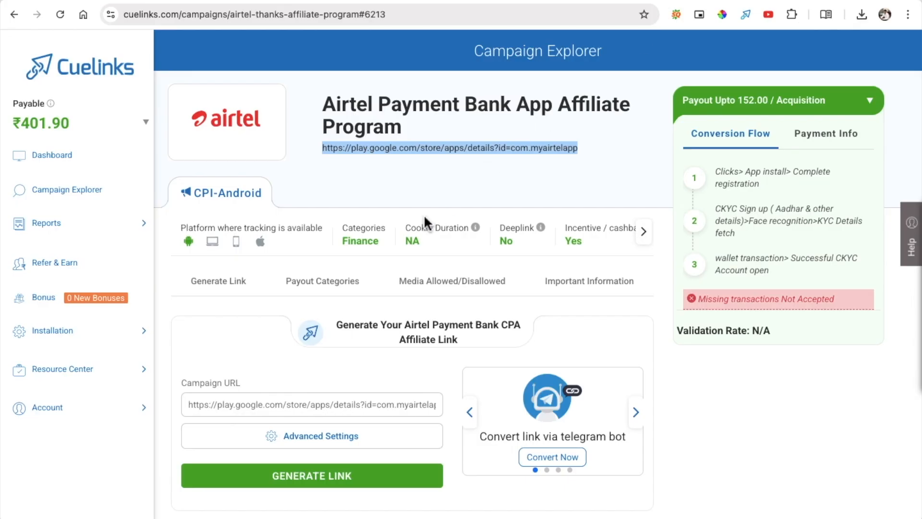
pyautogui.scroll(-5, 424, 214)
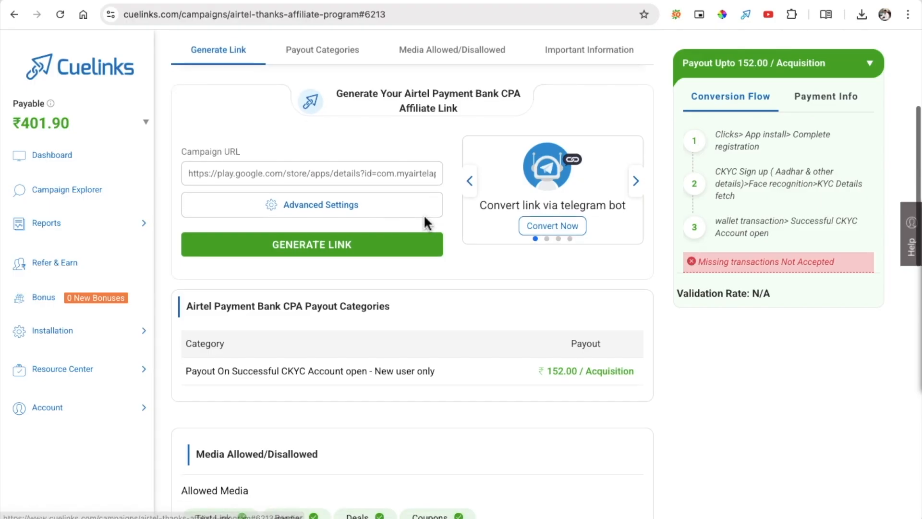
pyautogui.scroll(-3, 425, 217)
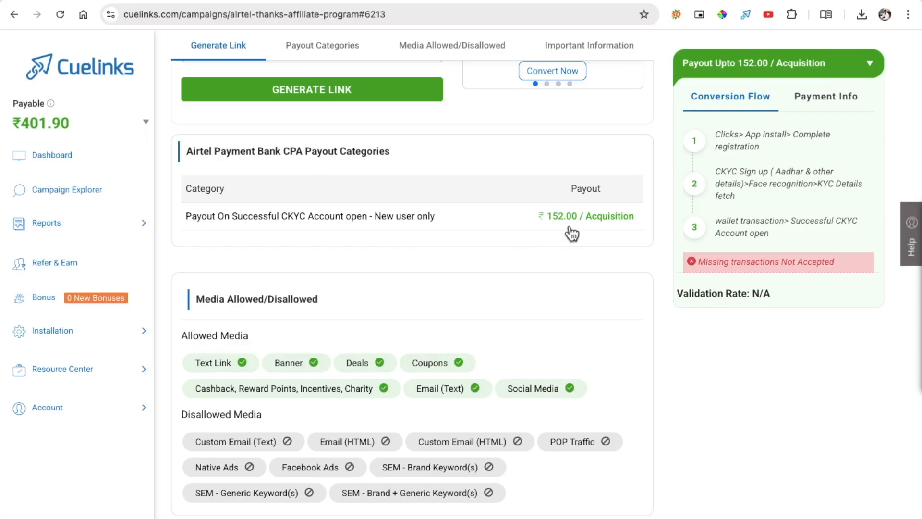
pyautogui.scroll(8, 570, 228)
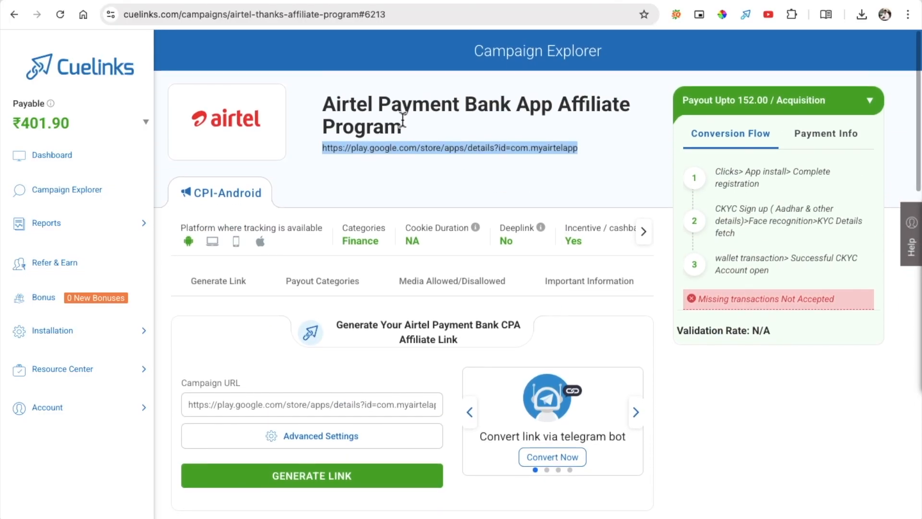
pyautogui.moveTo(325, 102); pyautogui.dragTo(553, 105)
pyautogui.press('super+c')
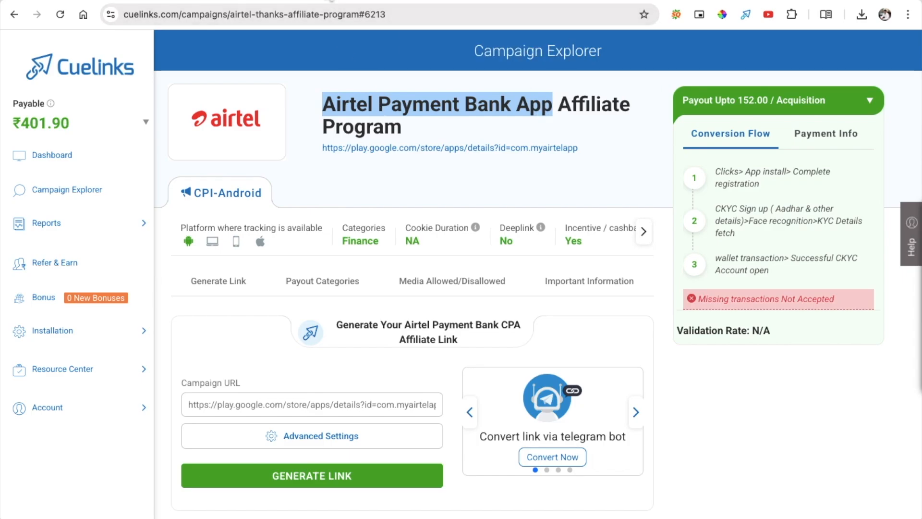
# Step: Switch to the Blogger post draft and set its title to "Airtel Payment Bank App"
pyautogui.click(329, 0)
pyautogui.press('super+v')
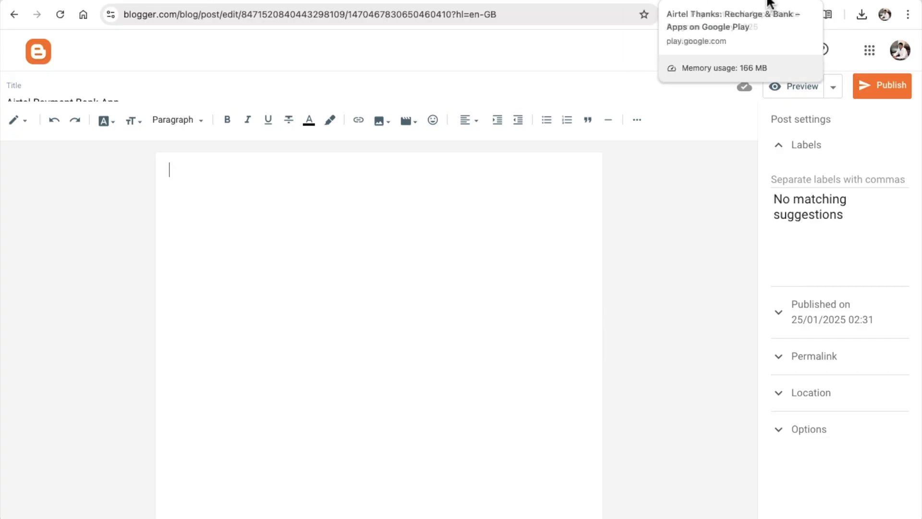
# Step: View the full "About this app" description of Airtel Thanks on Google Play, highlight its entire text and close the description
pyautogui.click(773, 1)
pyautogui.scroll(-10, 406, 161)
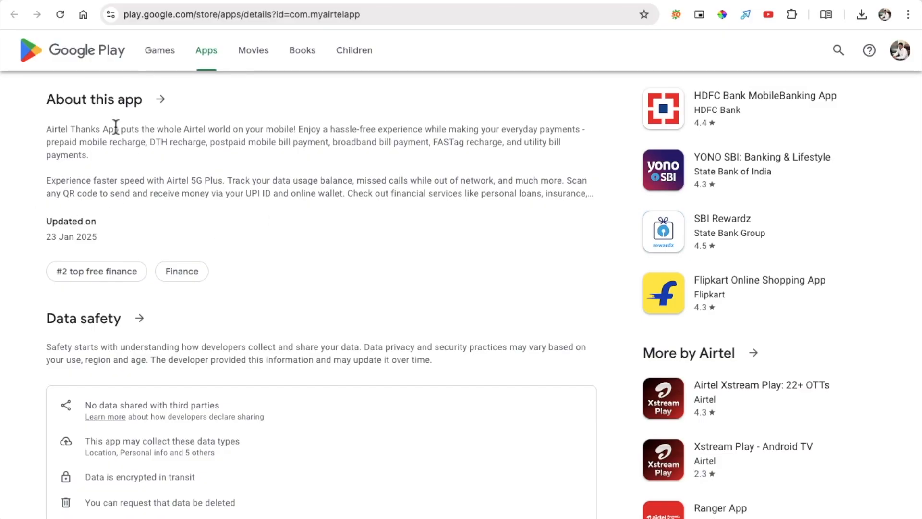
pyautogui.click(163, 101)
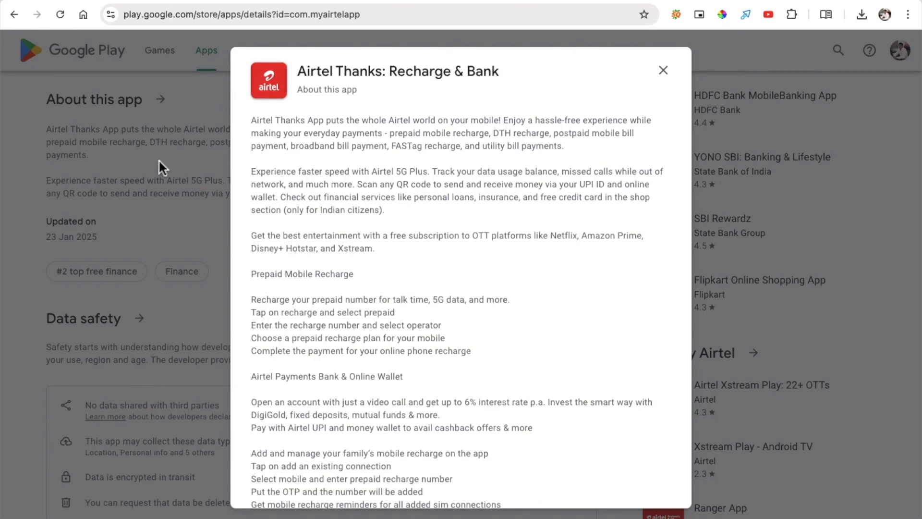
pyautogui.moveTo(252, 121); pyautogui.dragTo(480, 348)
pyautogui.scroll(10, 479, 346)
pyautogui.scroll(-4, 479, 347)
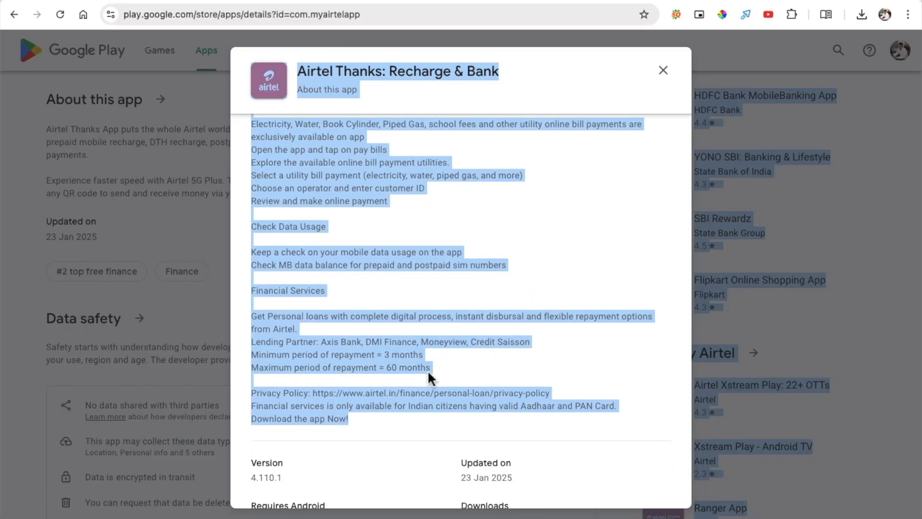
pyautogui.click(412, 374)
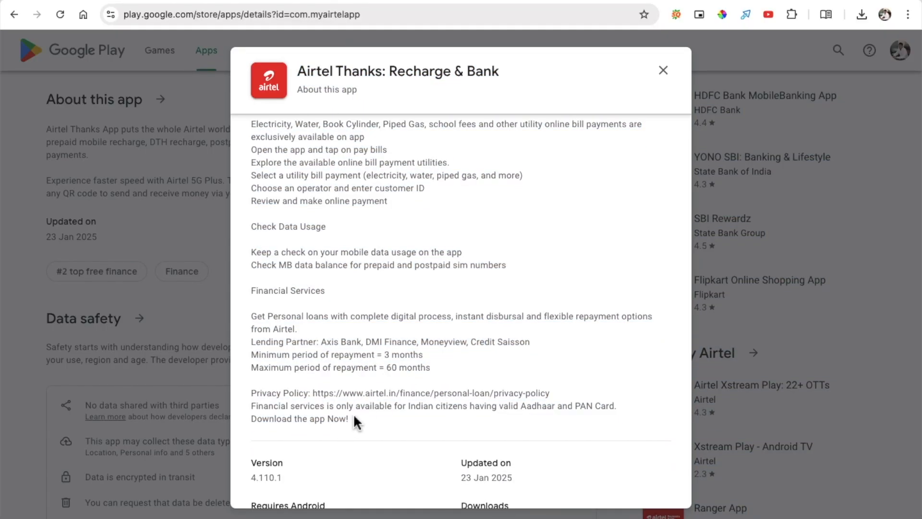
pyautogui.moveTo(354, 417); pyautogui.dragTo(252, 124)
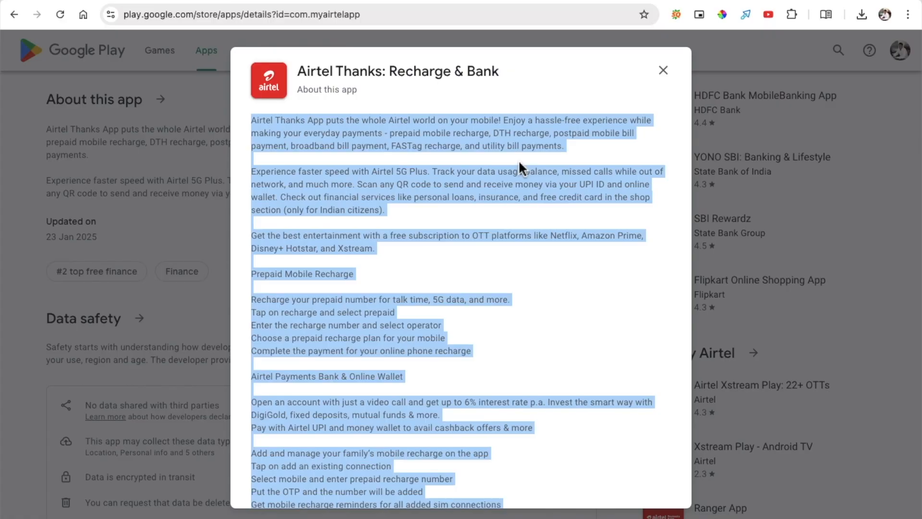
pyautogui.click(664, 71)
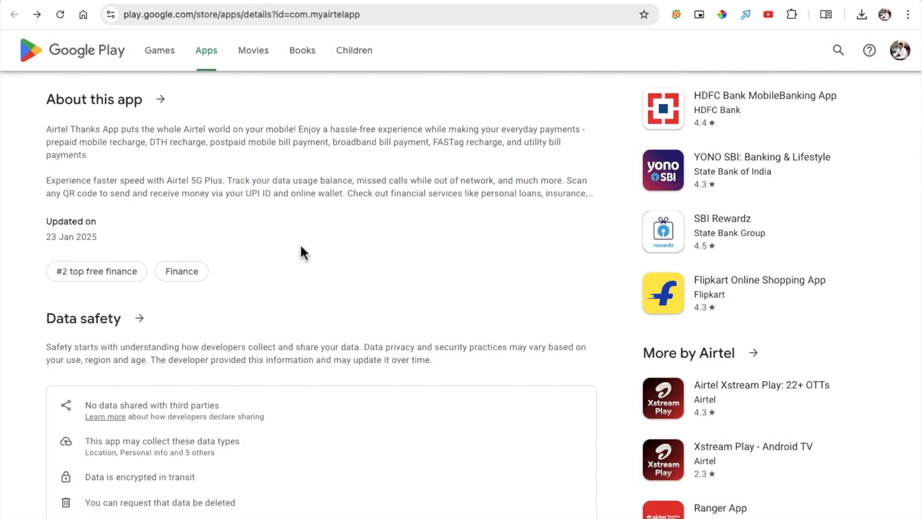
pyautogui.scroll(10, 302, 250)
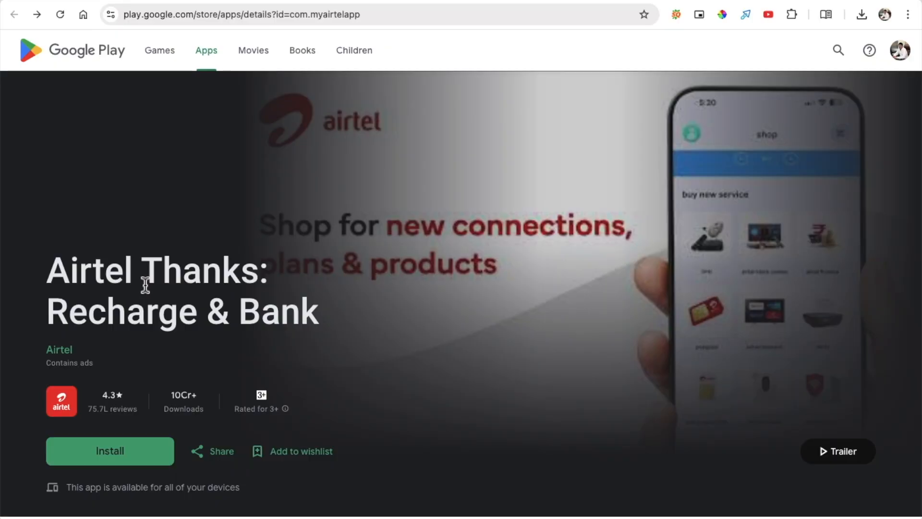
# Step: Copy "Airtel Payment Bank App" from the Cuelinks campaign heading and ask ChatGPT to write a 700 words article on that title
pyautogui.click(601, 1)
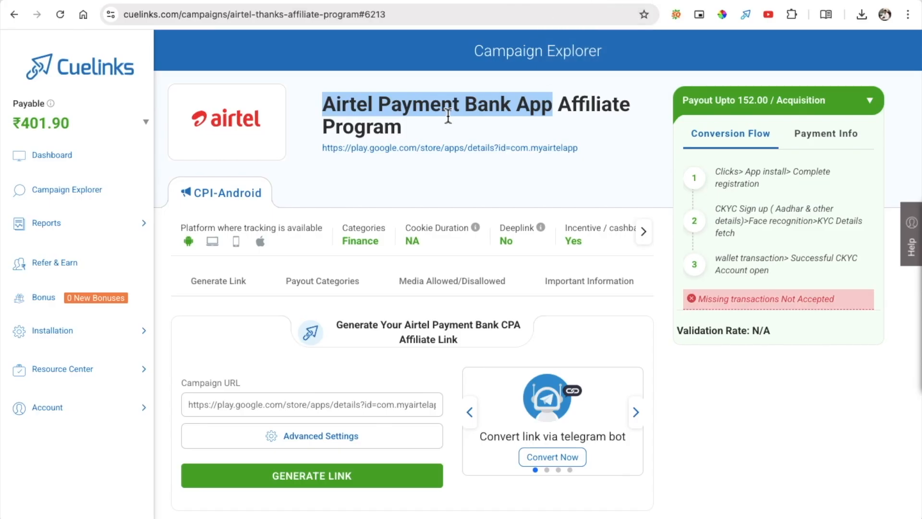
pyautogui.rightClick(435, 107)
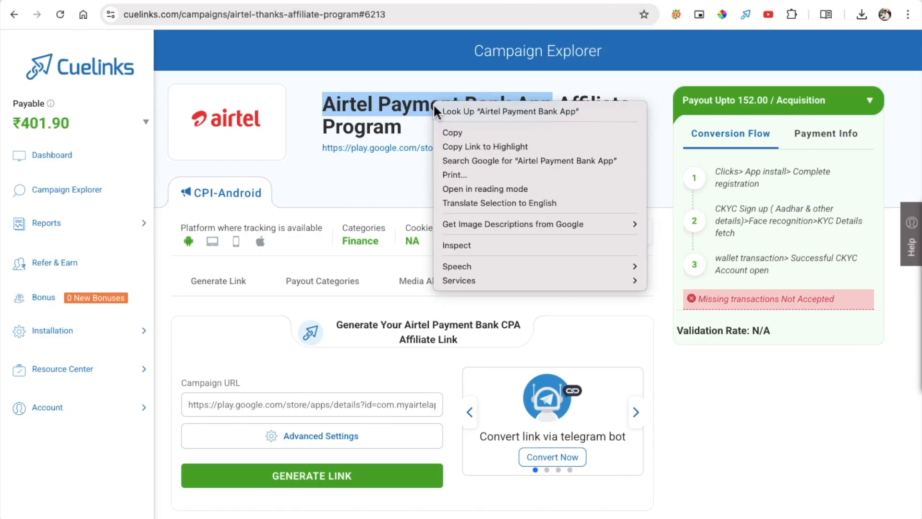
pyautogui.click(450, 132)
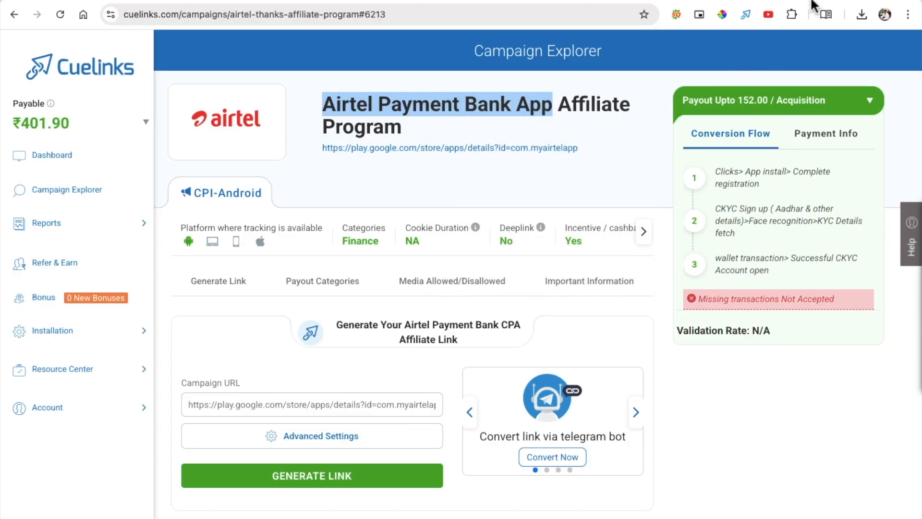
pyautogui.click(810, 2)
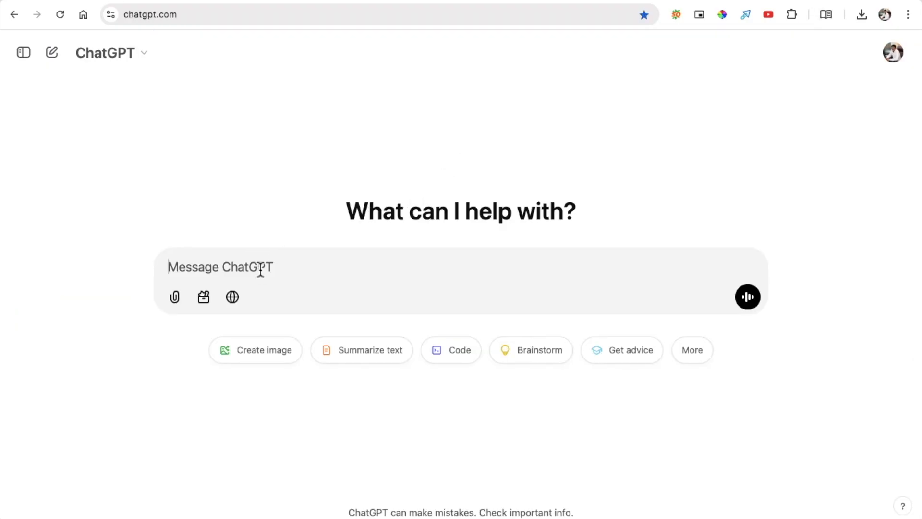
pyautogui.write('Please write a 700 words article on title')
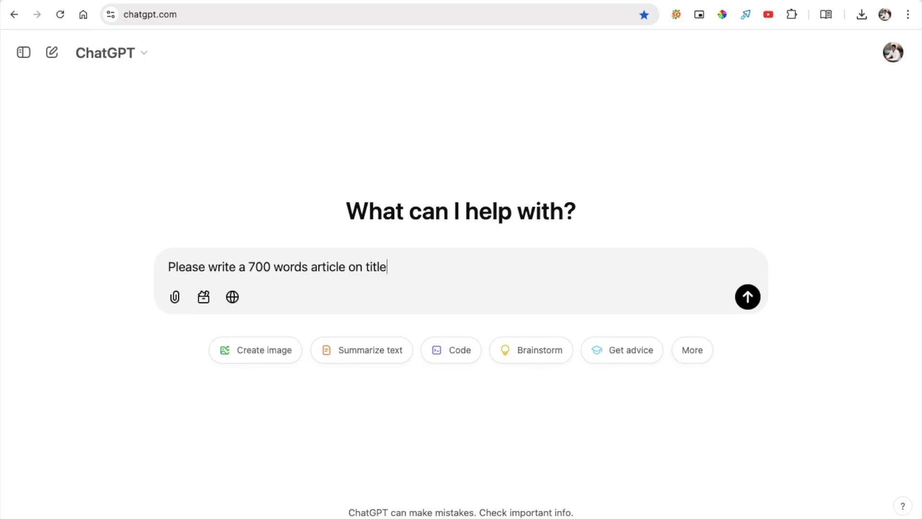
pyautogui.write(': Airtel Payment Bank App')
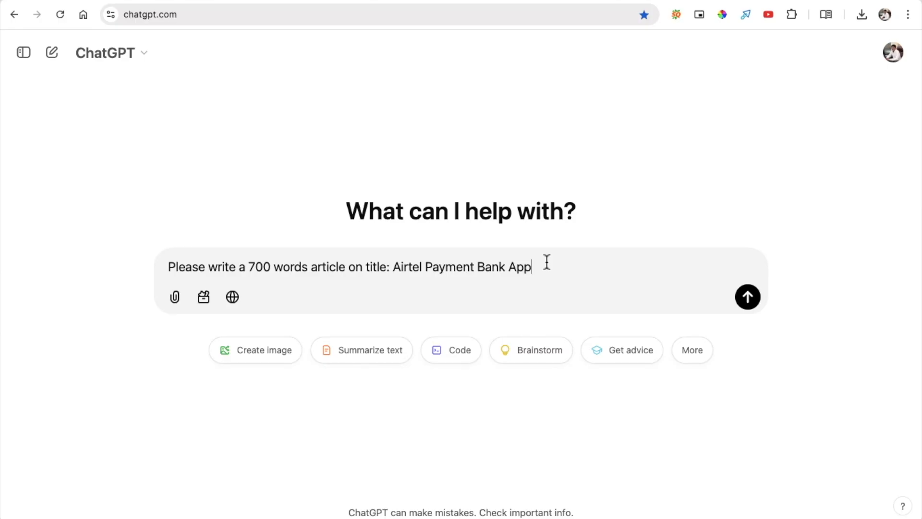
pyautogui.click(748, 297)
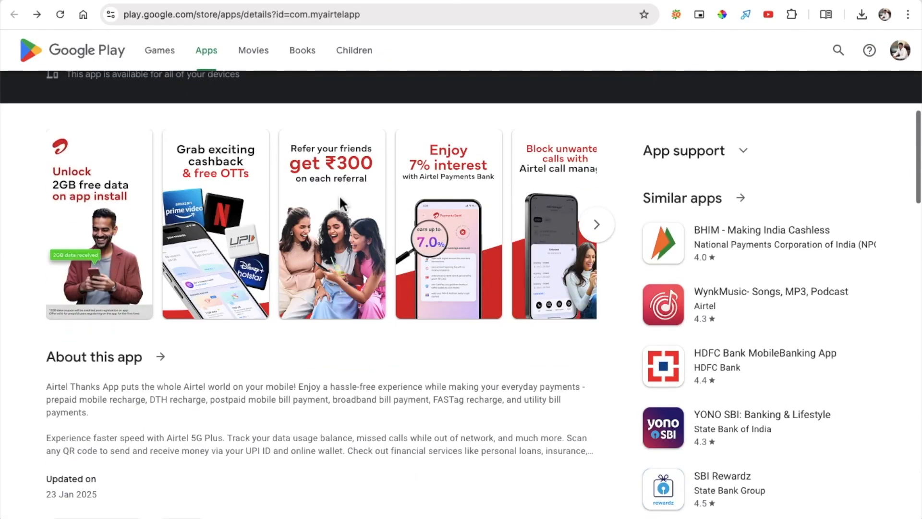
# Step: Review the Airtel app's Google Play description and read through the ChatGPT article from its introduction to the conclusion
pyautogui.scroll(-5, 339, 195)
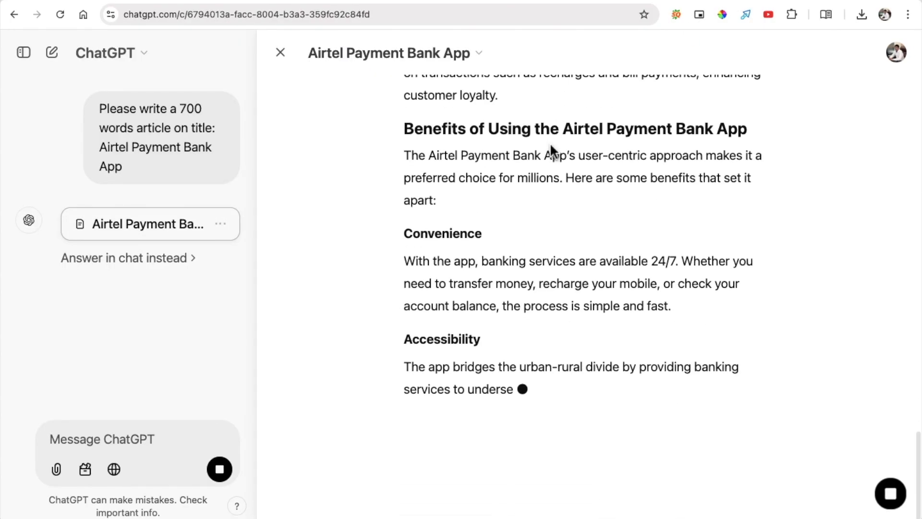
pyautogui.scroll(15, 552, 144)
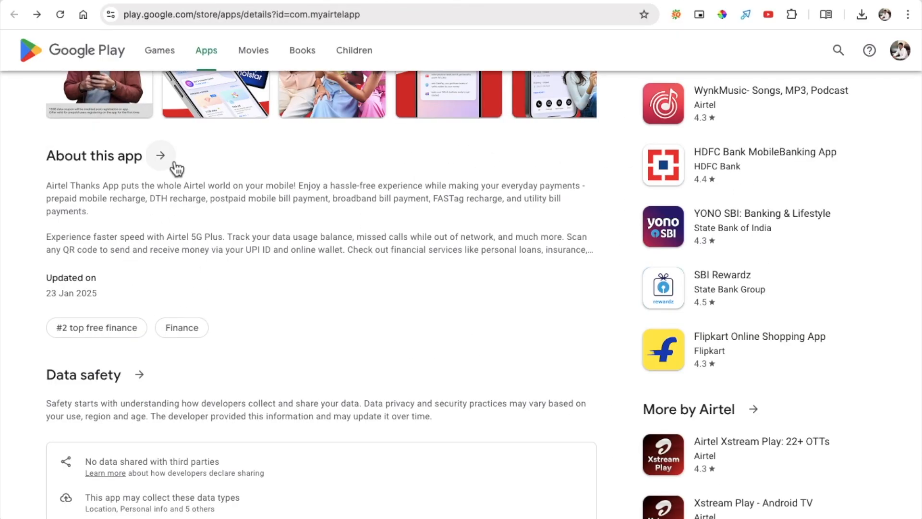
pyautogui.click(163, 155)
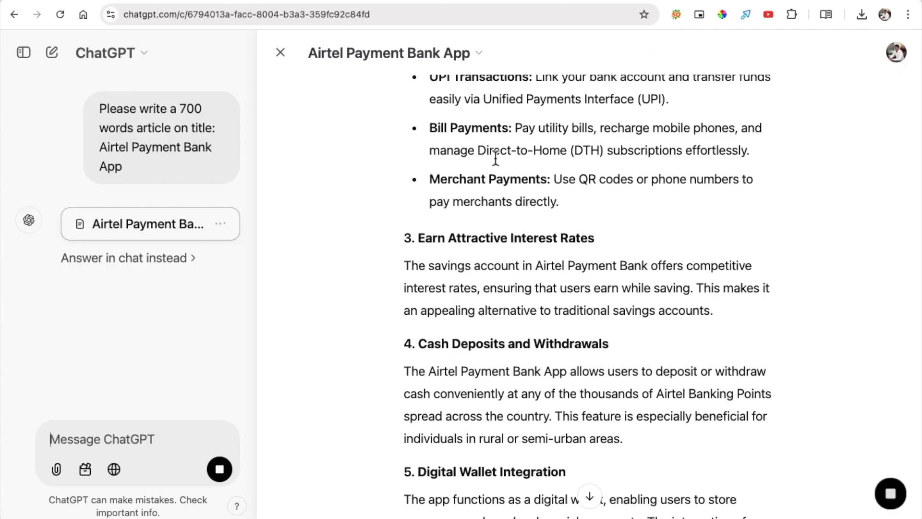
pyautogui.scroll(-10, 495, 155)
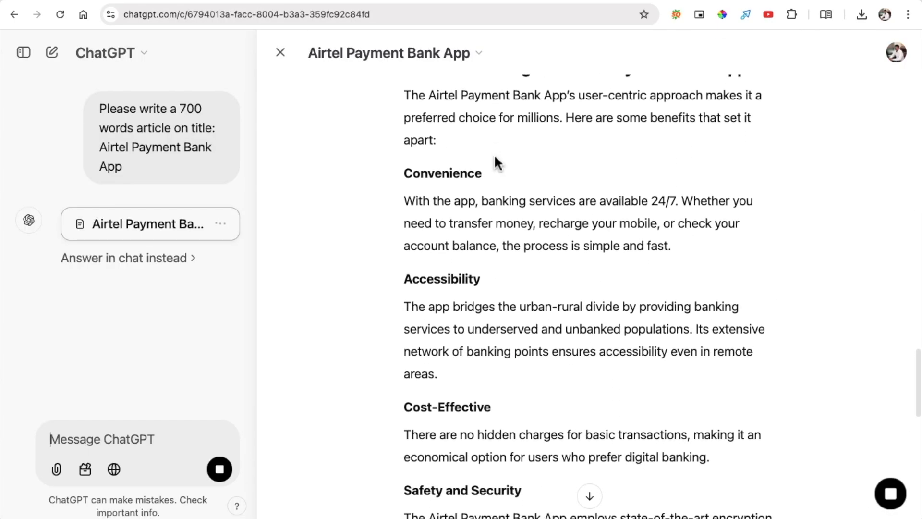
pyautogui.scroll(-10, 494, 154)
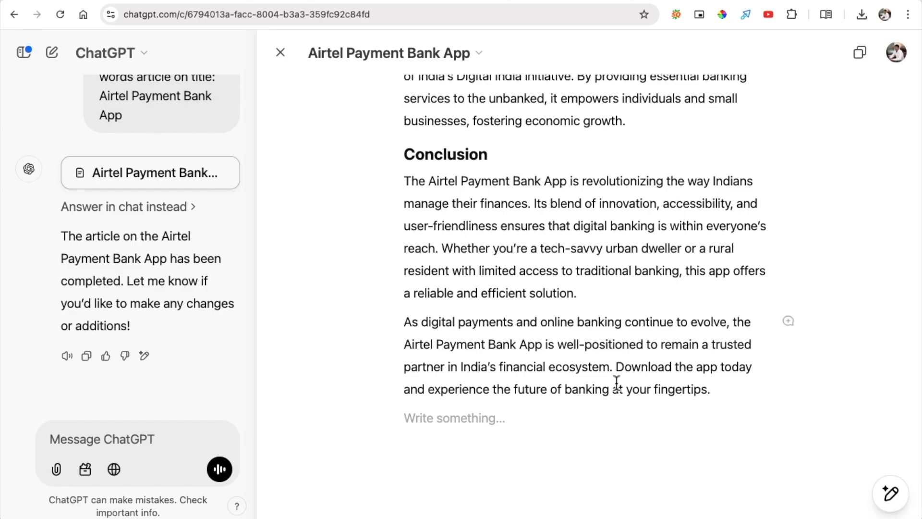
pyautogui.scroll(-1, 615, 383)
pyautogui.scroll(15, 615, 383)
pyautogui.scroll(5, 617, 383)
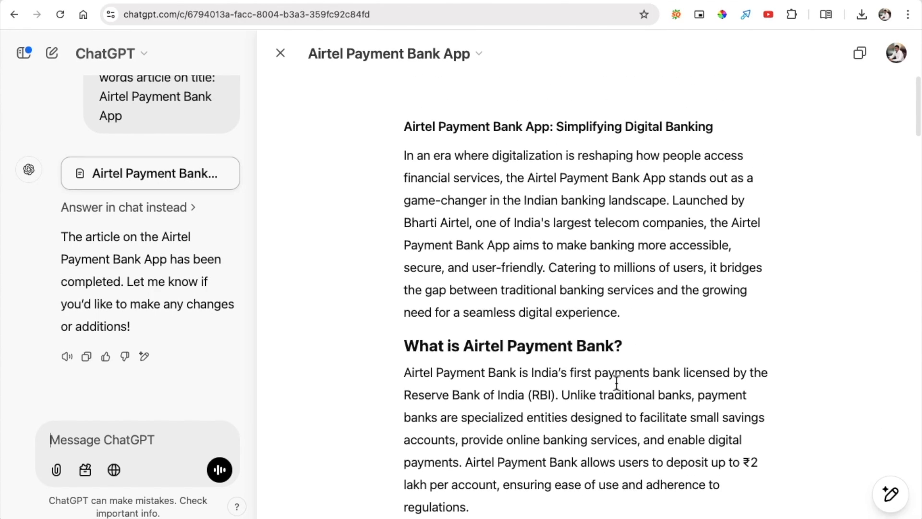
# Step: Copy the entire Airtel Payment Bank App article, from its title line through the Conclusion
pyautogui.moveTo(436, 169); pyautogui.dragTo(739, 363)
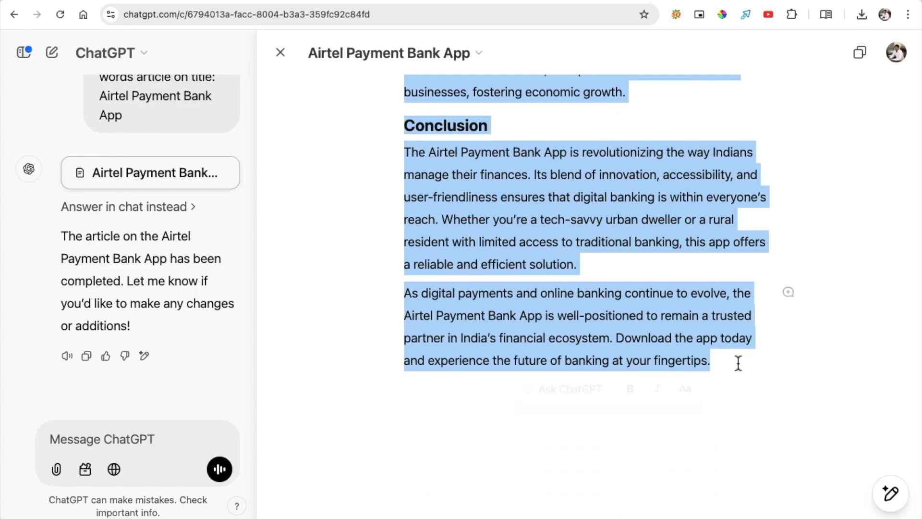
pyautogui.rightClick(572, 308)
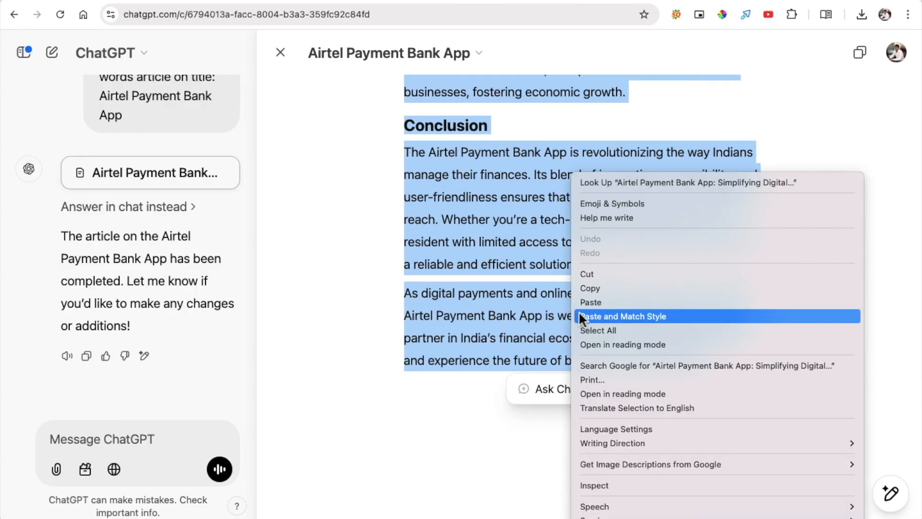
pyautogui.click(593, 290)
pyautogui.scroll(5, 419, 341)
pyautogui.scroll(15, 419, 341)
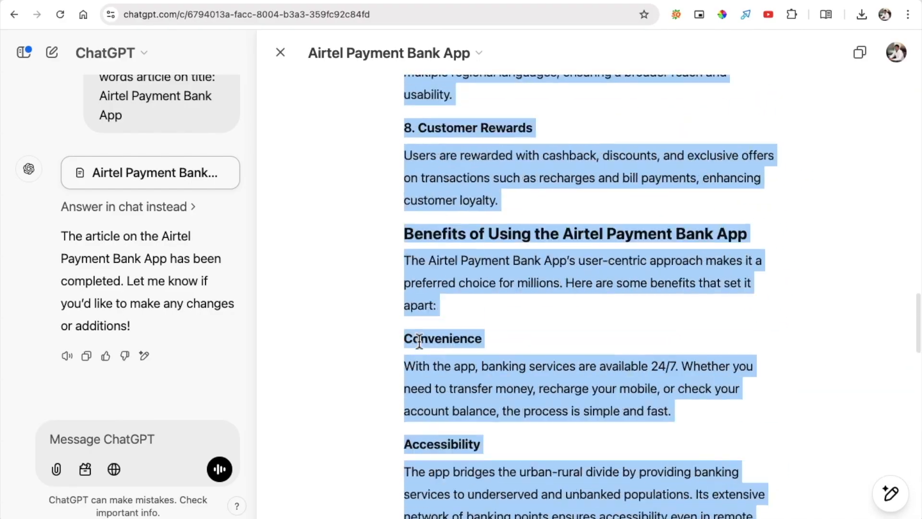
pyautogui.scroll(3, 419, 341)
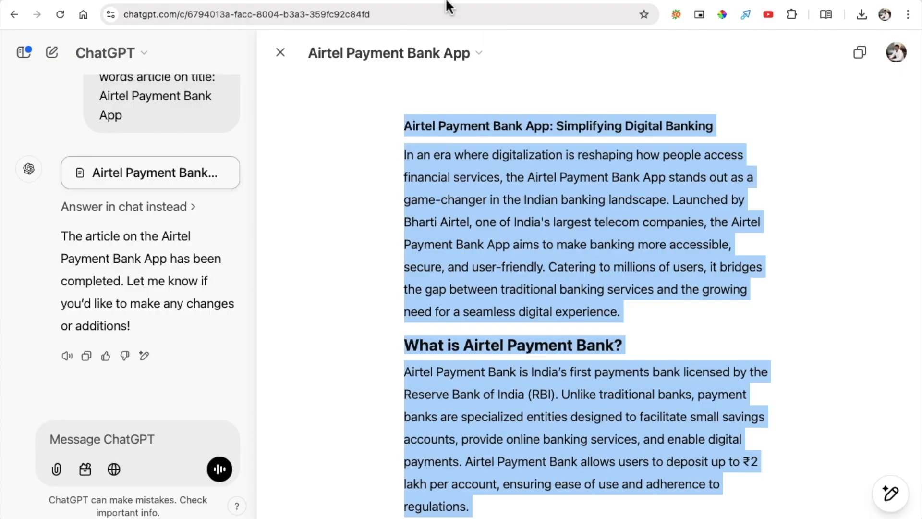
# Step: Switch to the Blogger post editor and paste the copied article into the empty post body
pyautogui.click(291, 1)
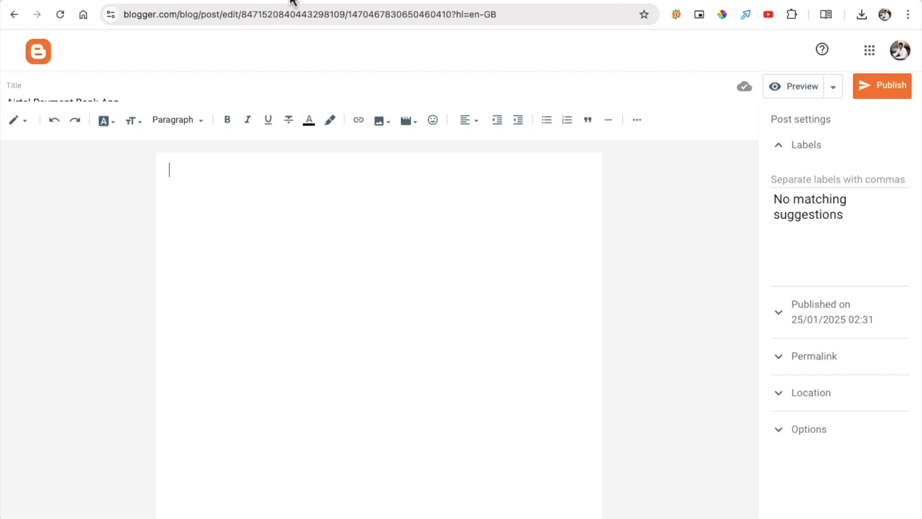
pyautogui.click(204, 181)
pyautogui.hotkey('ctrl', 'v')
pyautogui.scroll(15, 204, 181)
pyautogui.scroll(3, 205, 181)
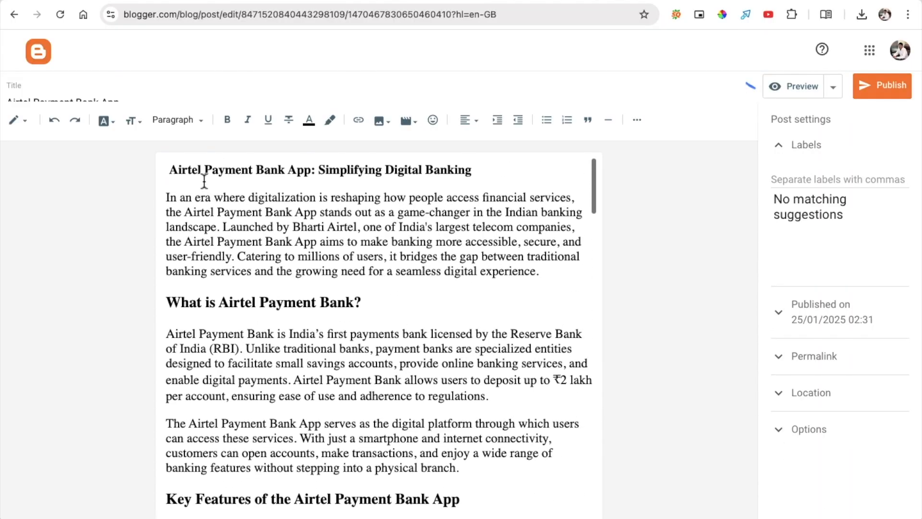
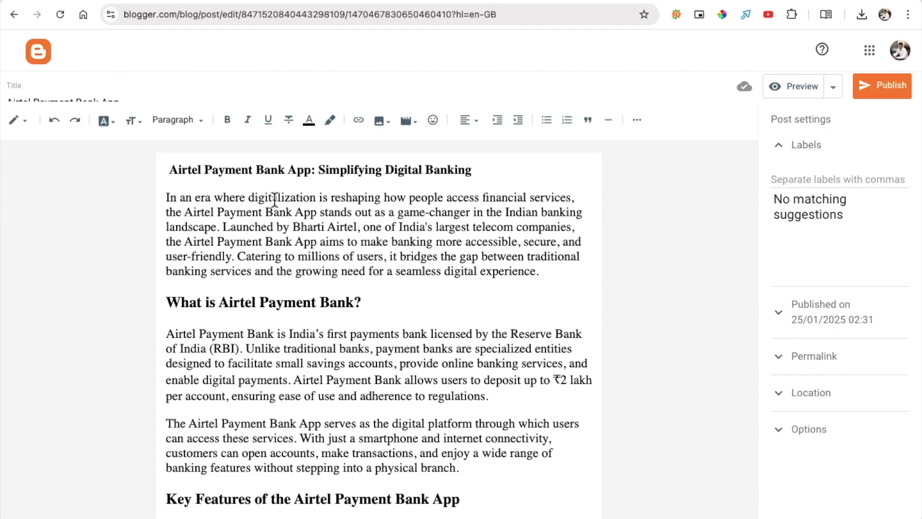
# Step: Delete the "Airtel Payment Bank App: Simplifying Digital Banking" line above the opening paragraph
pyautogui.moveTo(542, 272); pyautogui.dragTo(160, 200)
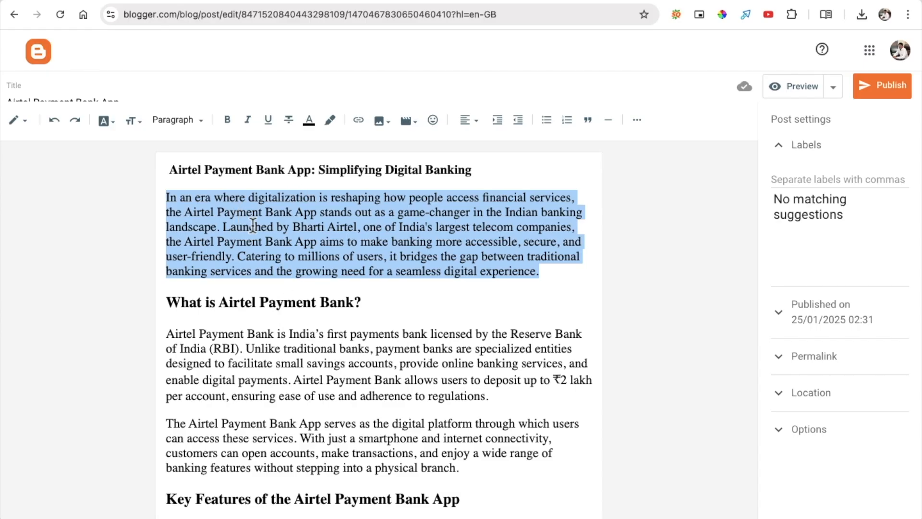
pyautogui.click(188, 180)
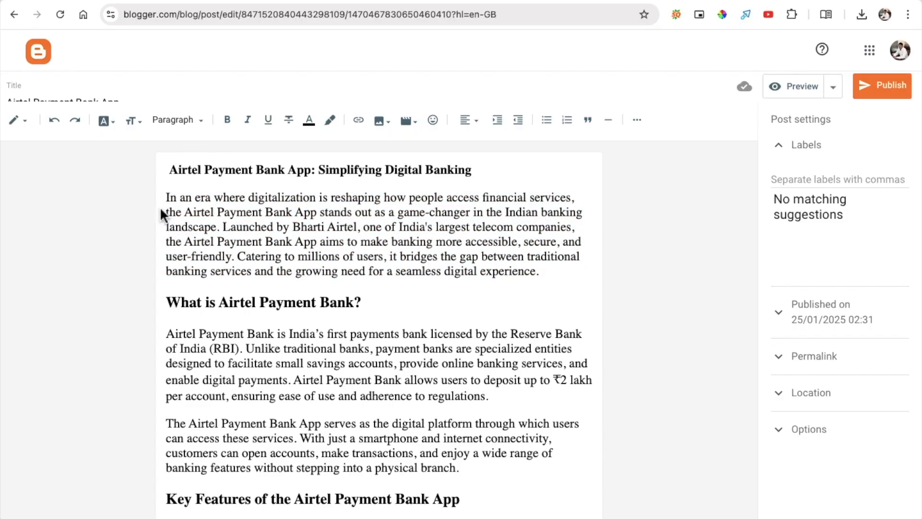
pyautogui.tripleClick(205, 175)
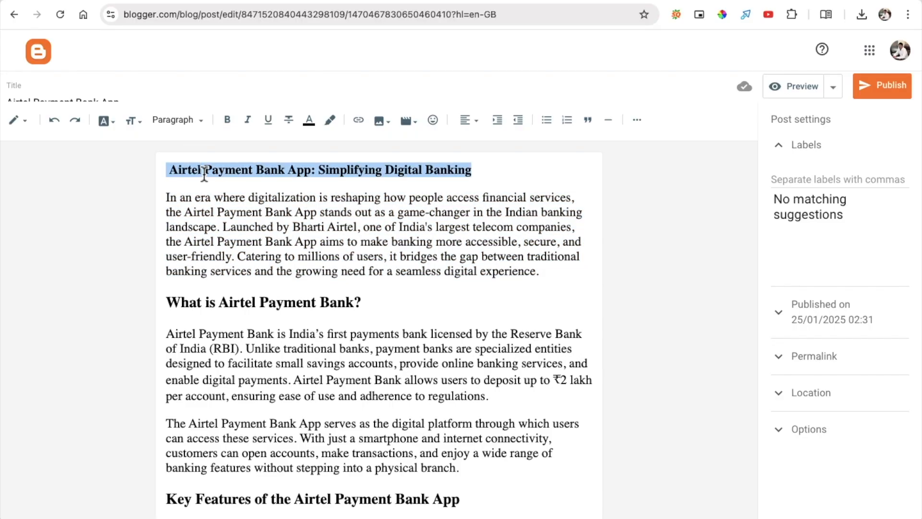
pyautogui.press('BackSpace')
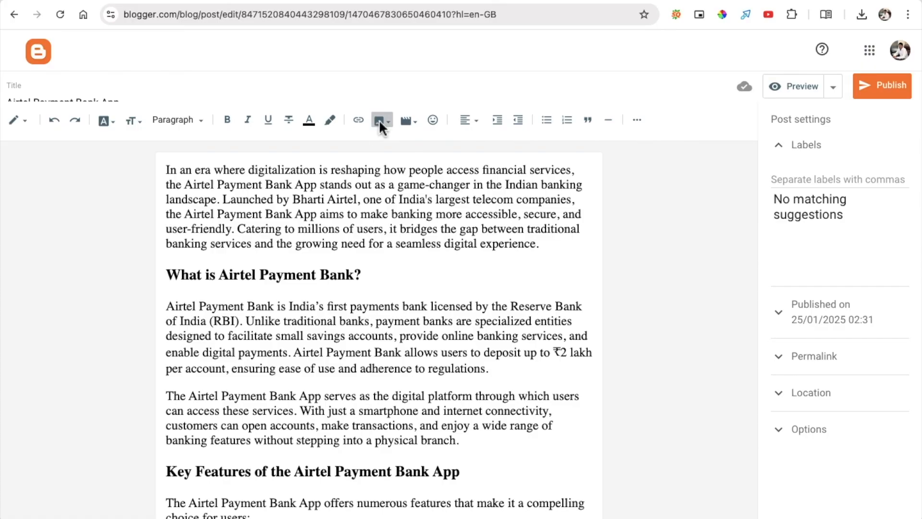
# Step: Upload the red Airtel logo image from the computer and insert it above the opening paragraph
pyautogui.click(380, 120)
pyautogui.click(421, 158)
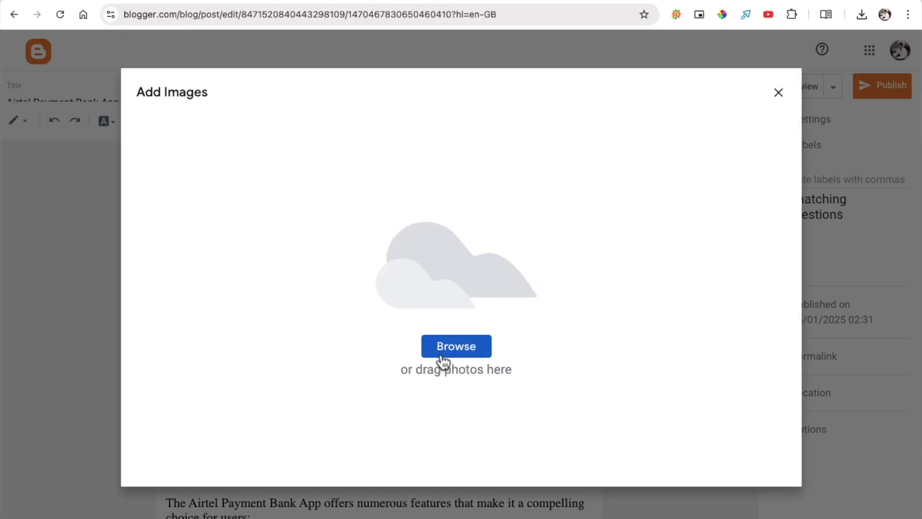
pyautogui.click(441, 352)
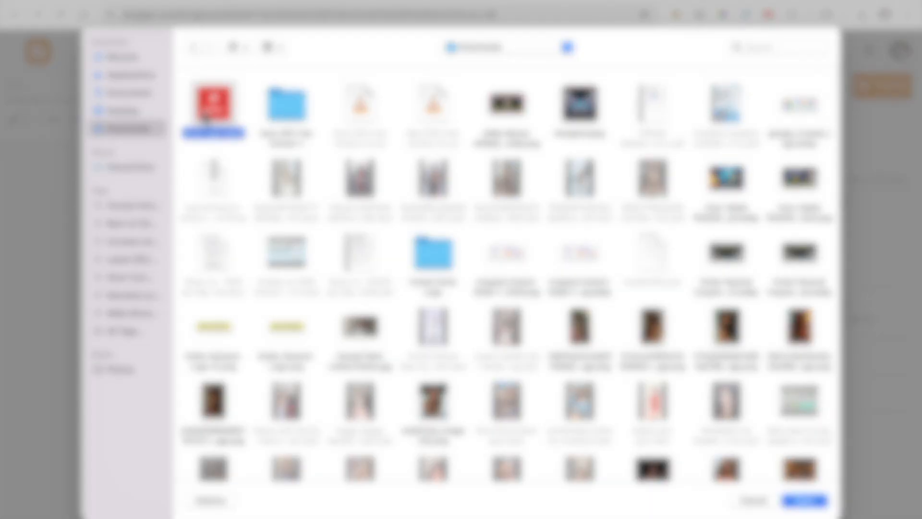
pyautogui.doubleClick(204, 115)
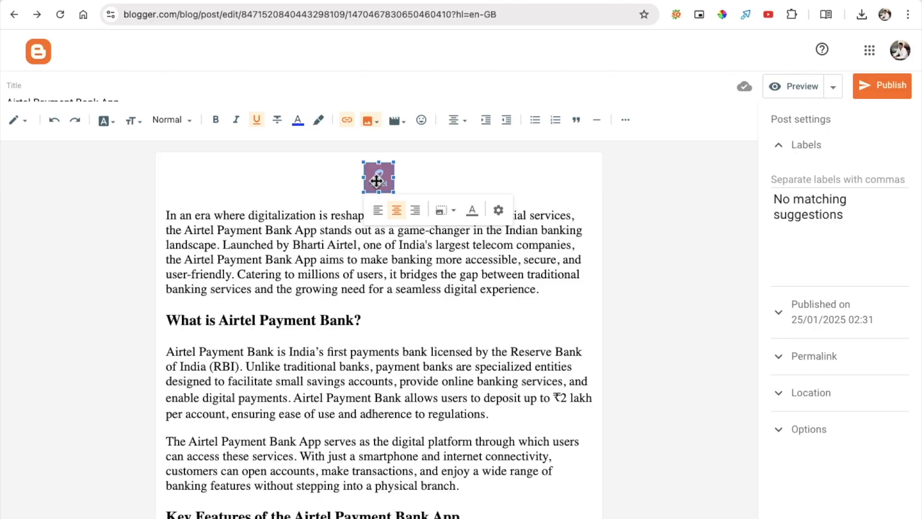
# Step: Enlarge the Airtel logo proportionally to more than twice its inserted size
pyautogui.moveTo(394, 192); pyautogui.dragTo(410, 215)
pyautogui.moveTo(436, 238); pyautogui.dragTo(437, 238)
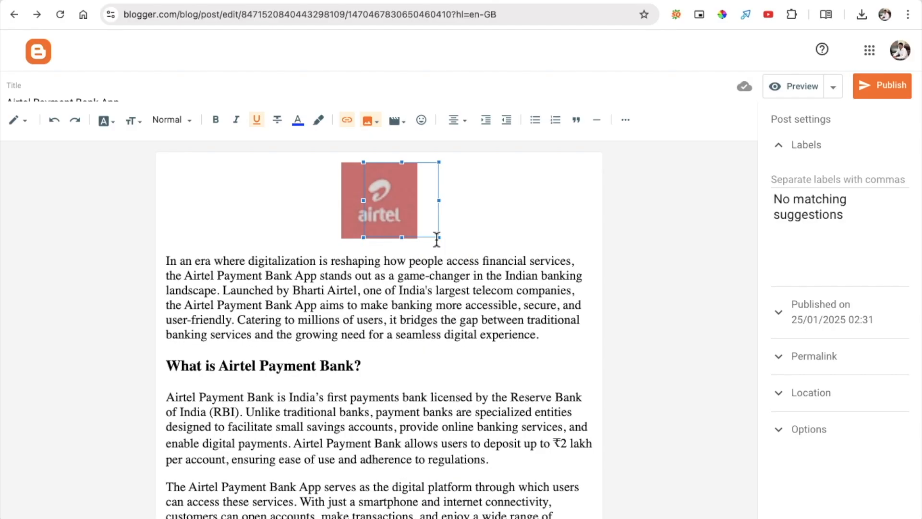
pyautogui.click(437, 207)
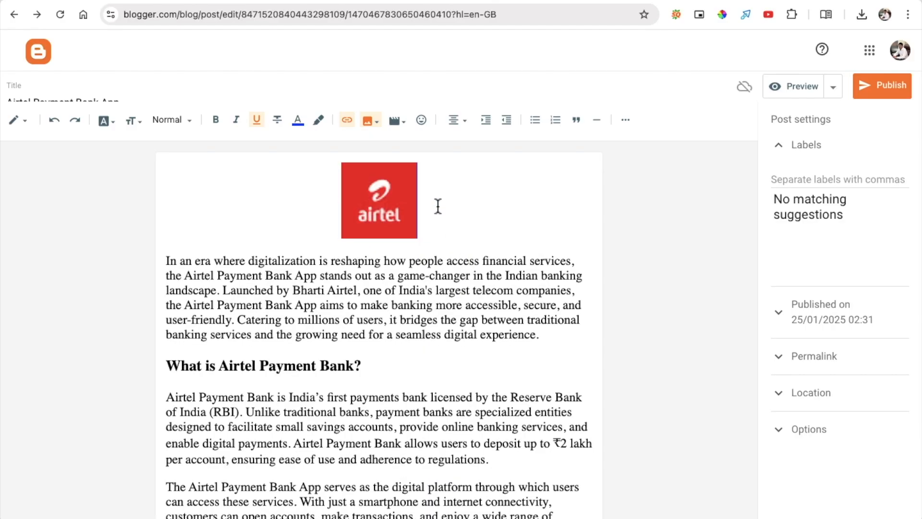
pyautogui.click(379, 202)
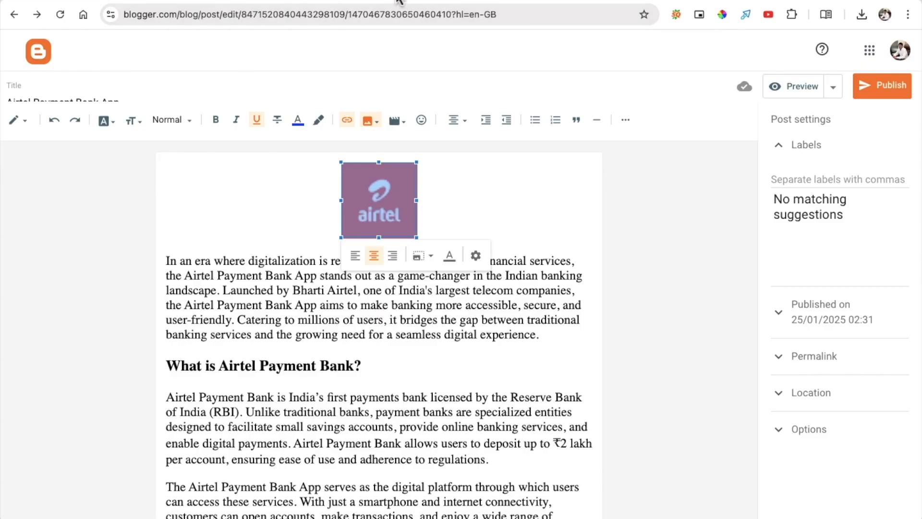
pyautogui.click(431, 208)
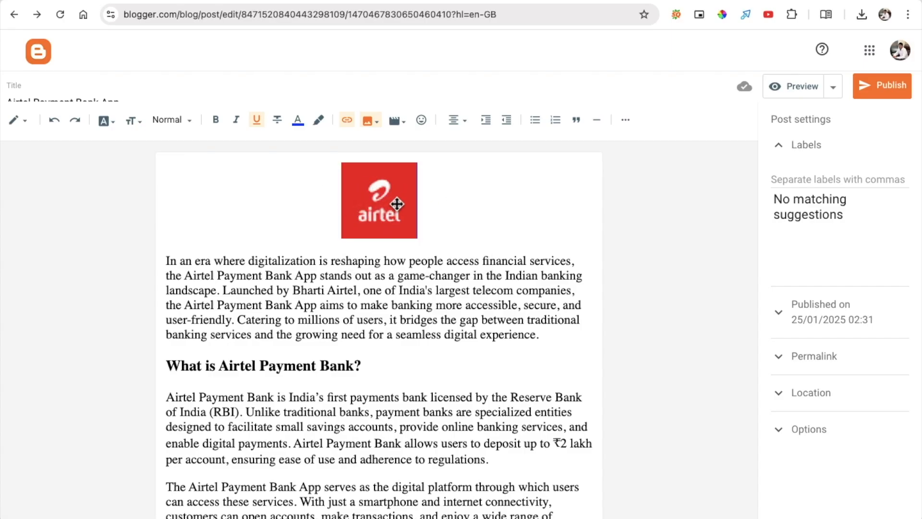
# Step: View the red square Airtel logo in the Google results for "airtel logo square" and return to the Blogger post
pyautogui.hotkey('ctrl', 't')
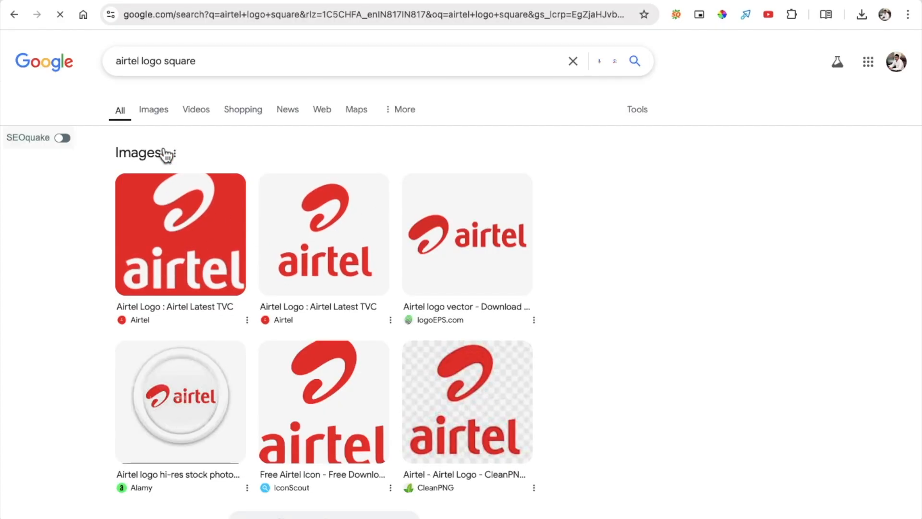
pyautogui.moveTo(117, 64); pyautogui.dragTo(206, 59)
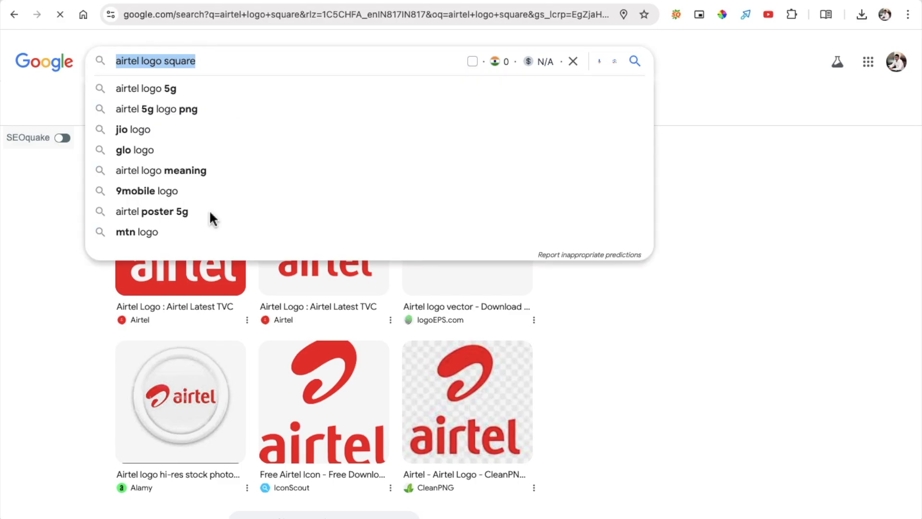
pyautogui.click(25, 342)
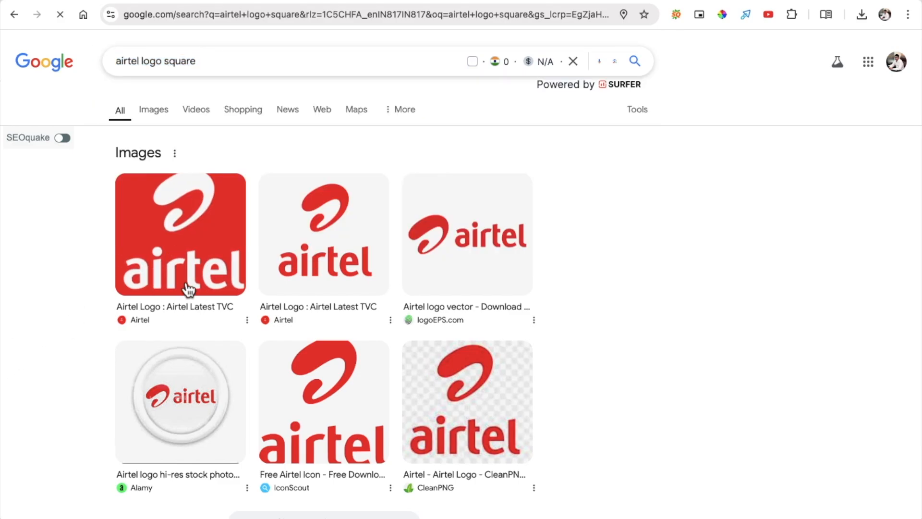
pyautogui.click(187, 284)
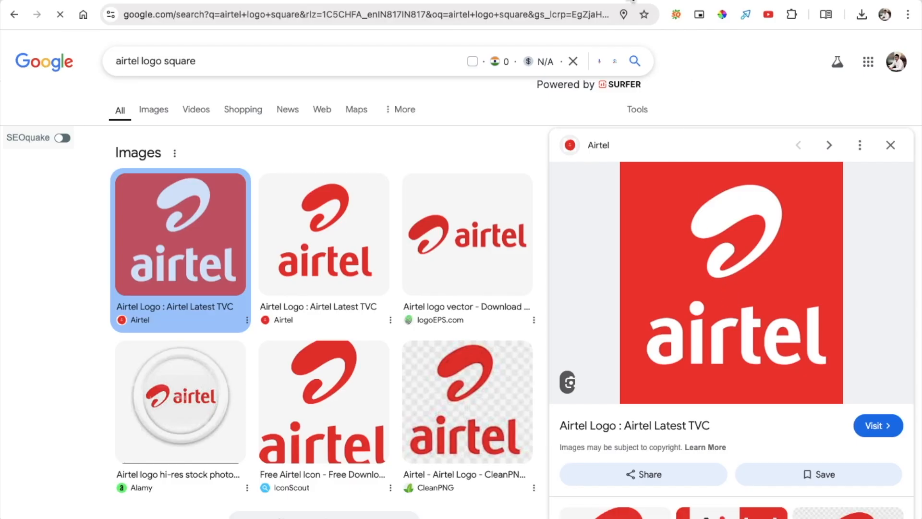
pyautogui.click(263, 1)
# Step: Align the Airtel logo left and remove the blank line before the opening paragraph beside it
pyautogui.click(389, 202)
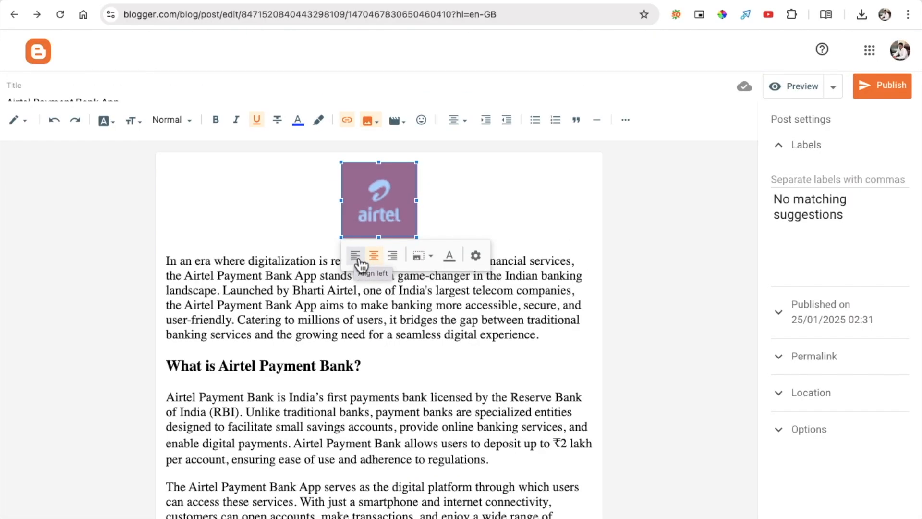
pyautogui.click(356, 256)
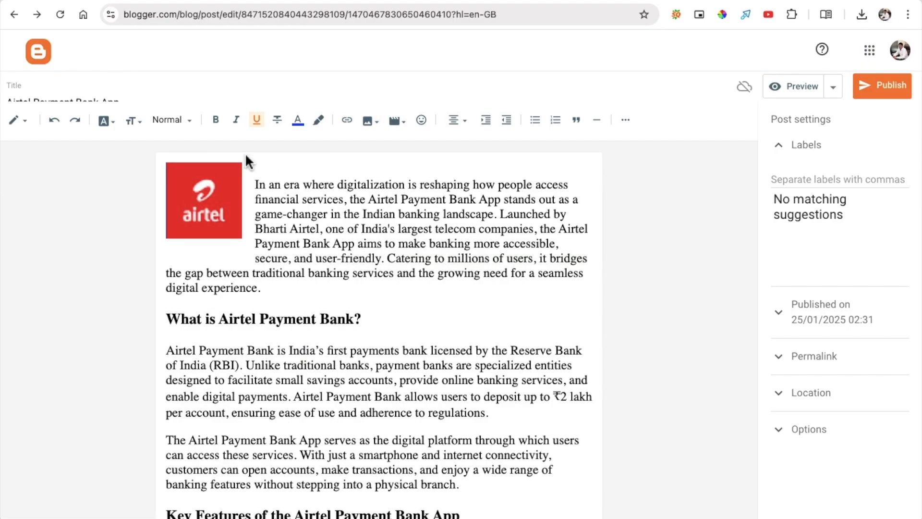
pyautogui.click(256, 186)
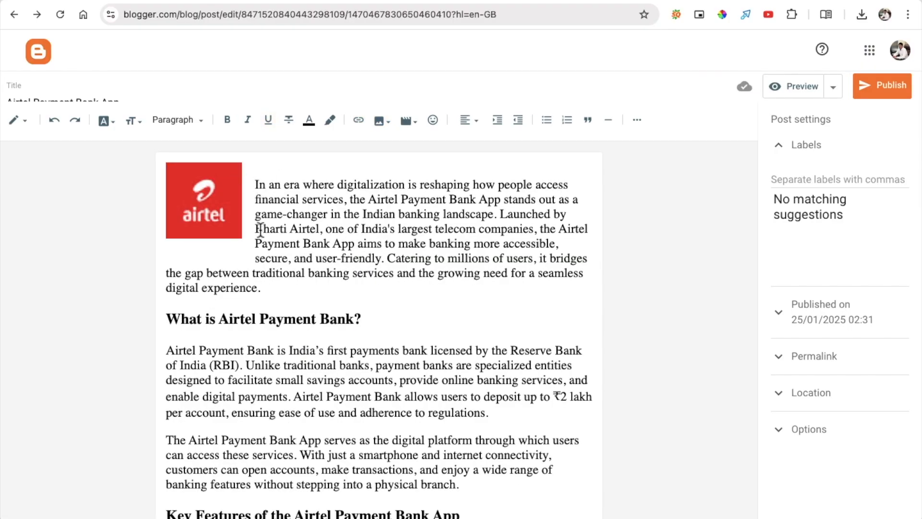
pyautogui.press('BackSpace')
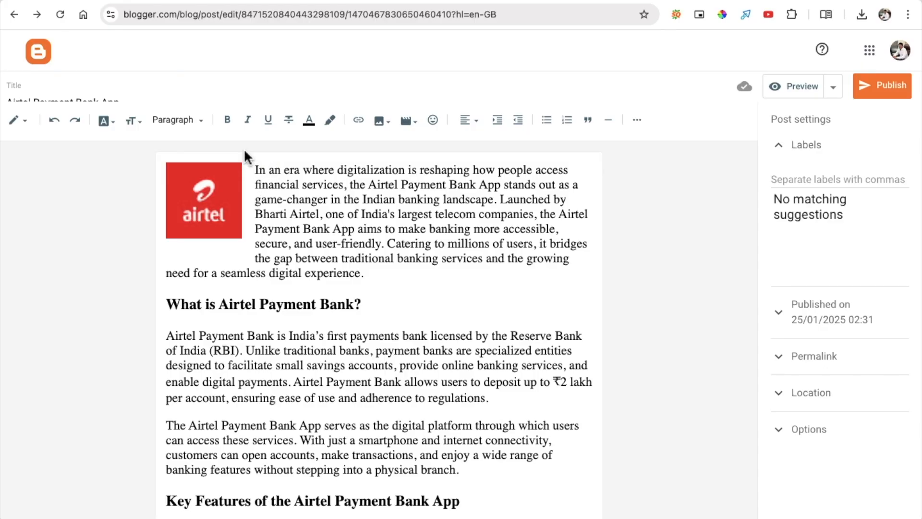
# Step: Enlarge the left-aligned Airtel logo a little more, keeping it square
pyautogui.click(231, 229)
pyautogui.moveTo(241, 237); pyautogui.dragTo(267, 264)
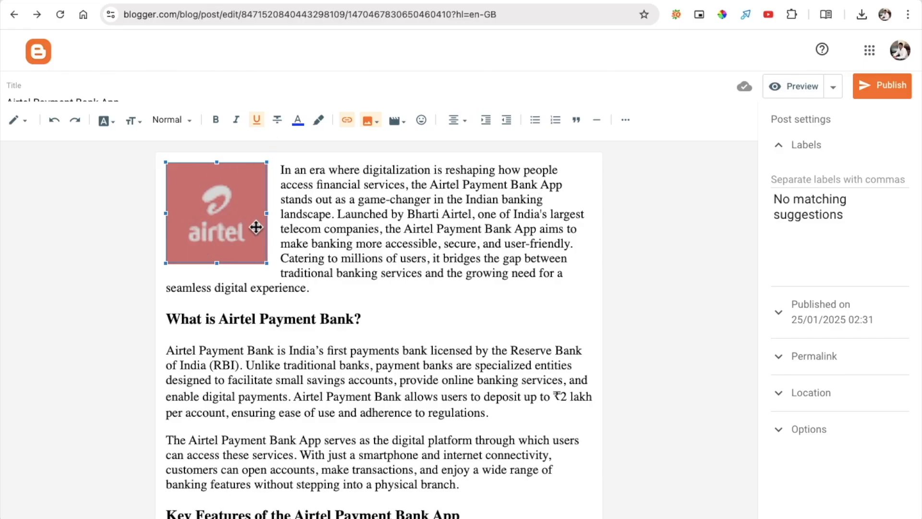
# Step: Add a placeholder line reading "button" between the opening paragraph and the "What is Airtel Payment Bank?" heading
pyautogui.click(374, 292)
pyautogui.press('Return')
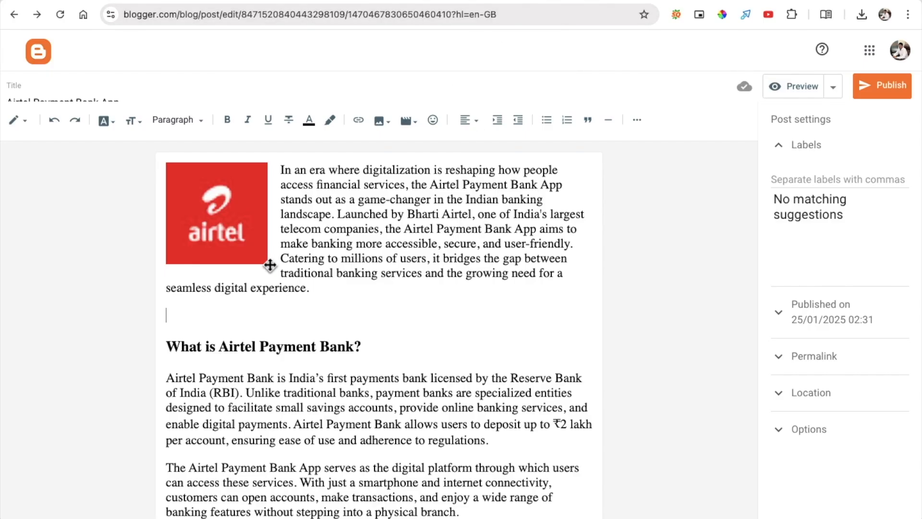
pyautogui.write('button')
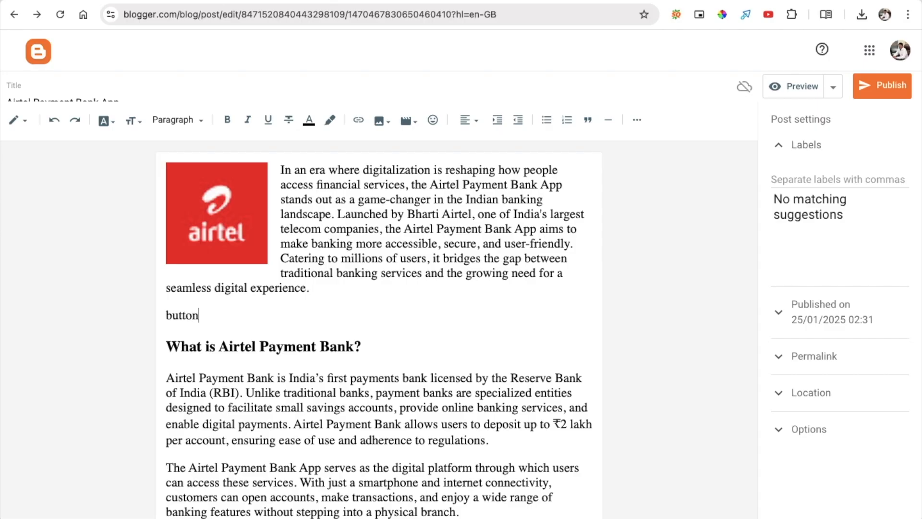
pyautogui.moveTo(197, 317); pyautogui.dragTo(161, 320)
# Step: Add a second placeholder line reading "button" just before the Conclusion heading
pyautogui.scroll(-20, 220, 319)
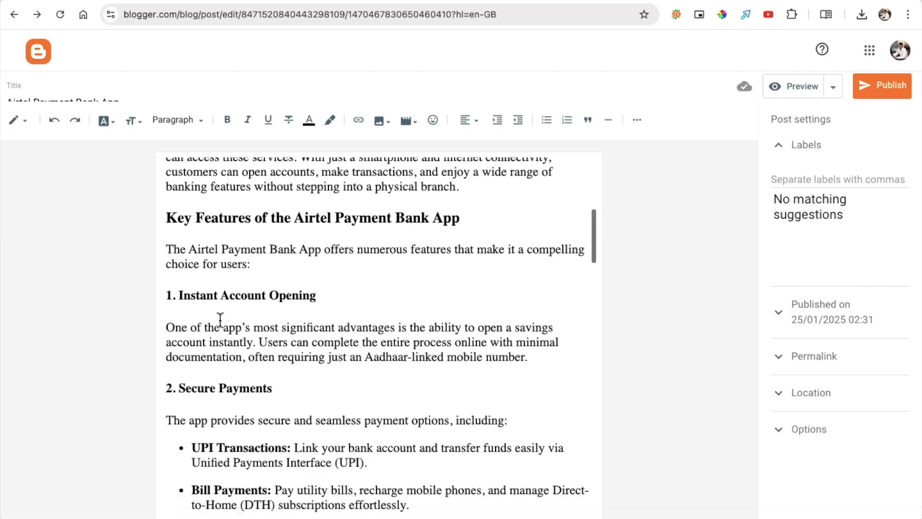
pyautogui.scroll(-10, 220, 319)
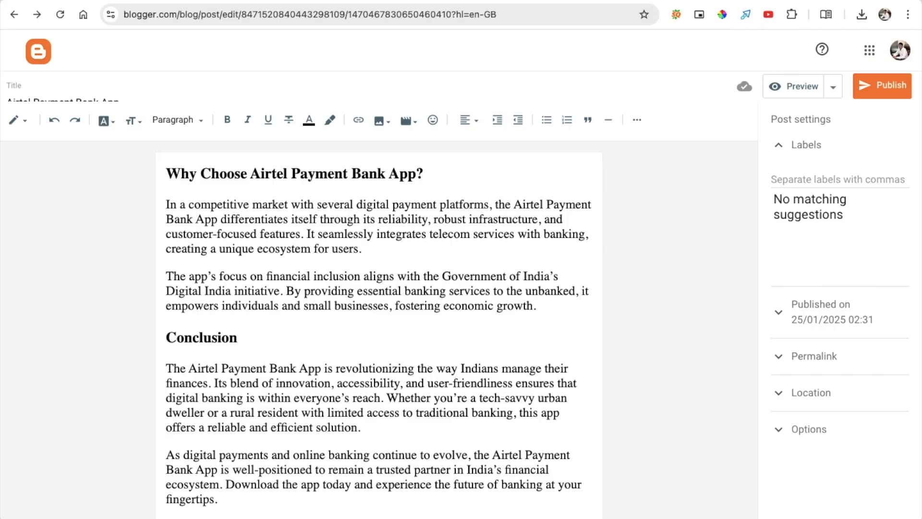
pyautogui.click(537, 305)
pyautogui.press('Return')
pyautogui.write('button')
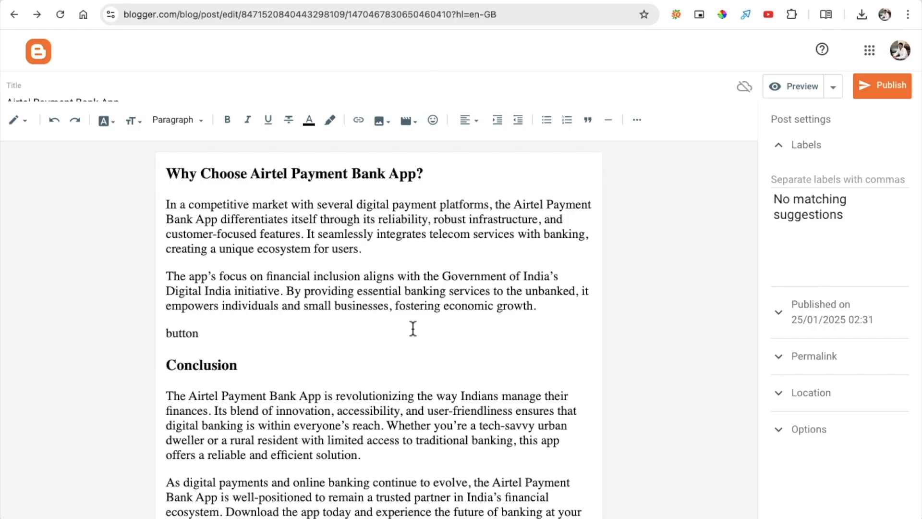
pyautogui.moveTo(200, 331); pyautogui.dragTo(136, 331)
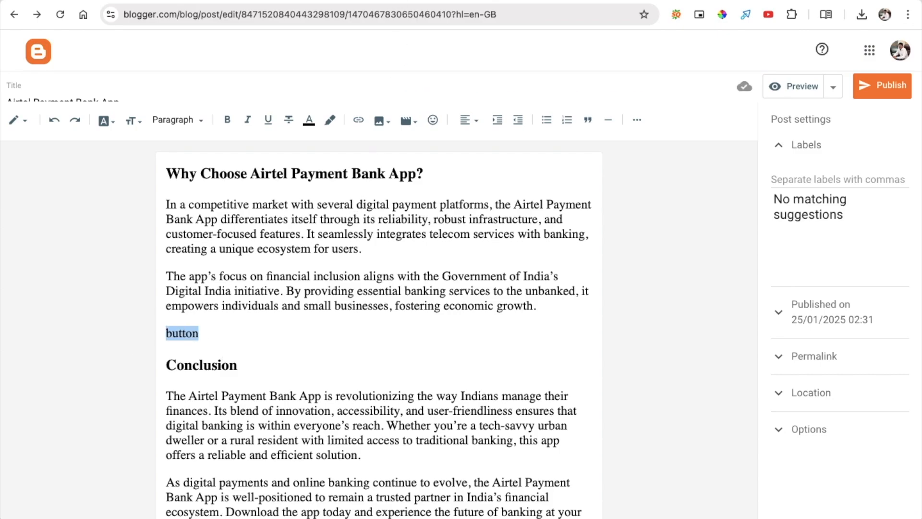
# Step: Switch to the Sure APK template documentation and copy the HTML code for the Google Play and Download buttons
pyautogui.click(361, 2)
pyautogui.scroll(-20, 324, 197)
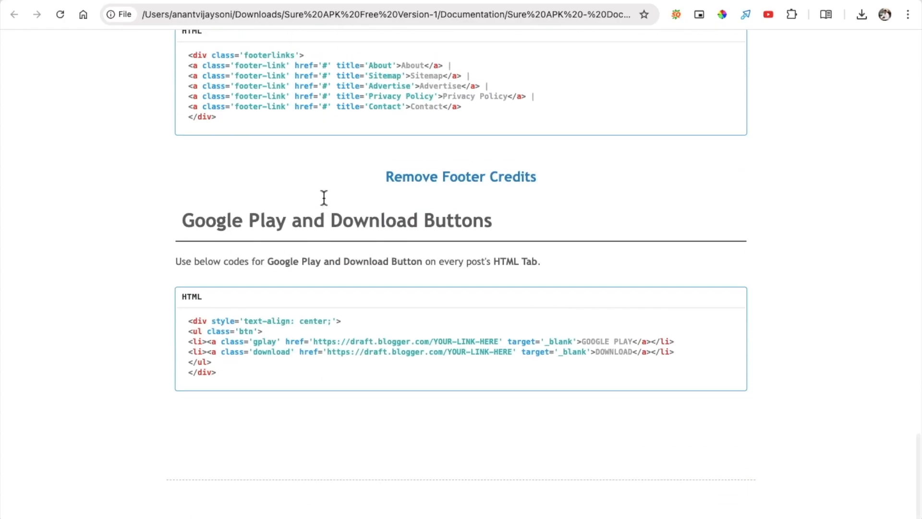
pyautogui.moveTo(217, 374); pyautogui.dragTo(188, 326)
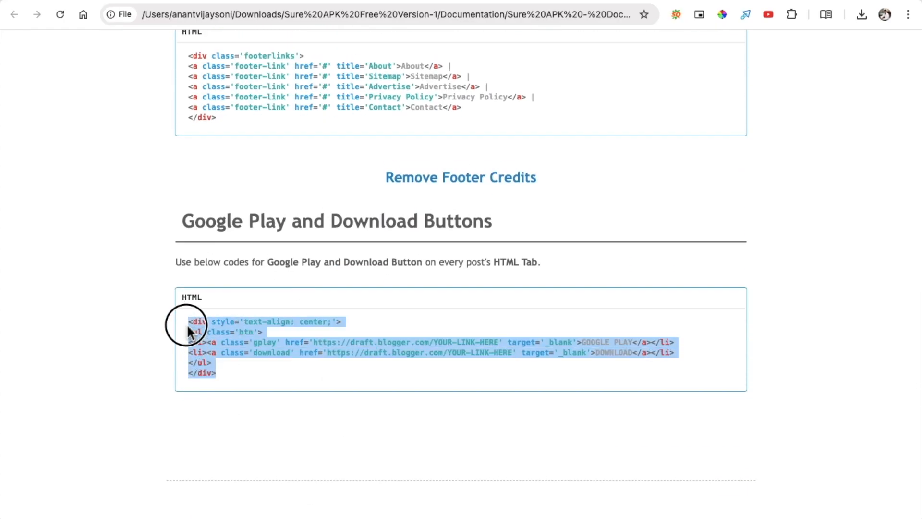
pyautogui.rightClick(199, 326)
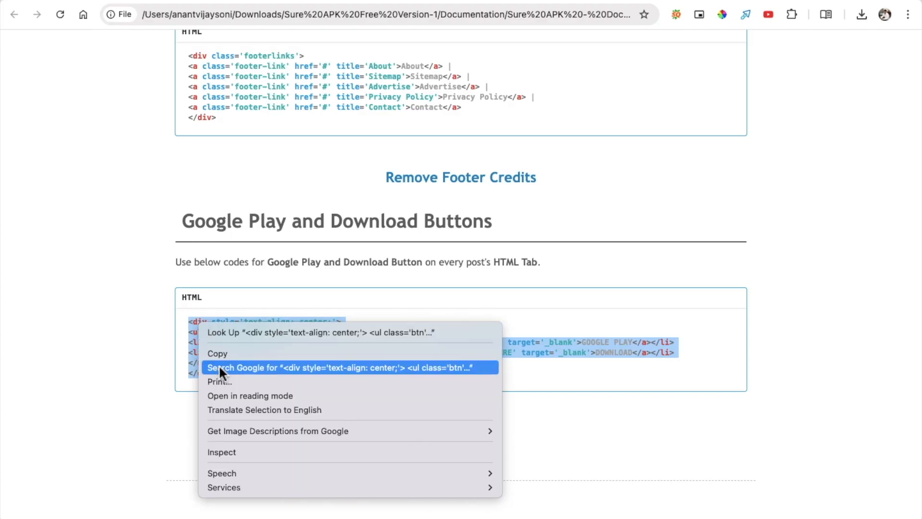
pyautogui.click(219, 352)
pyautogui.scroll(20, 257, 300)
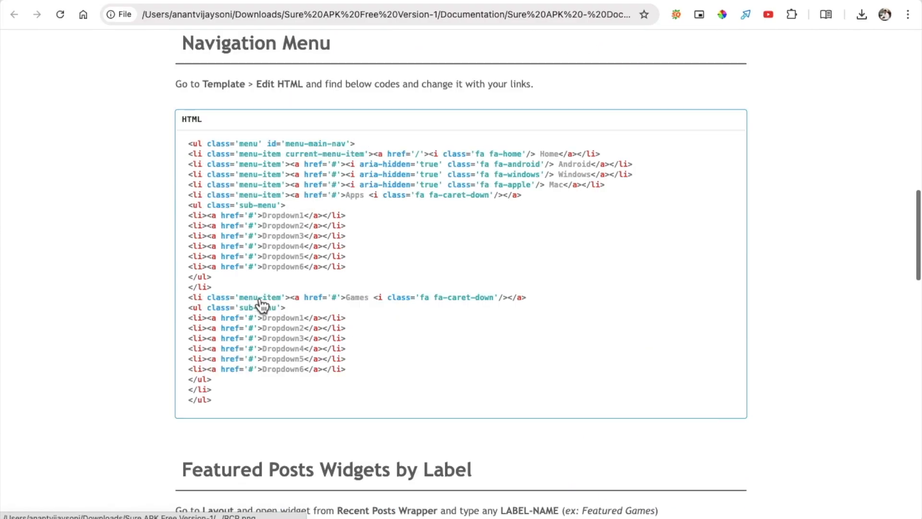
pyautogui.scroll(5, 262, 305)
pyautogui.scroll(-20, 261, 304)
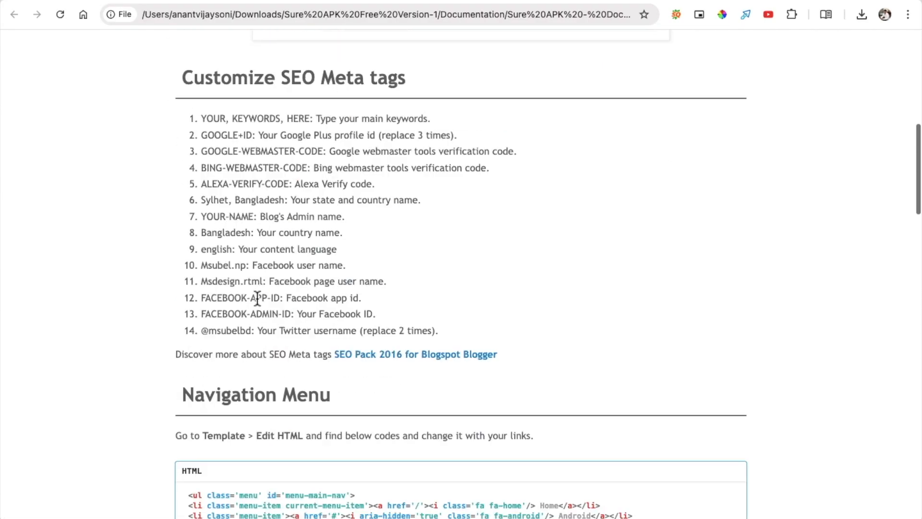
pyautogui.scroll(1, 257, 302)
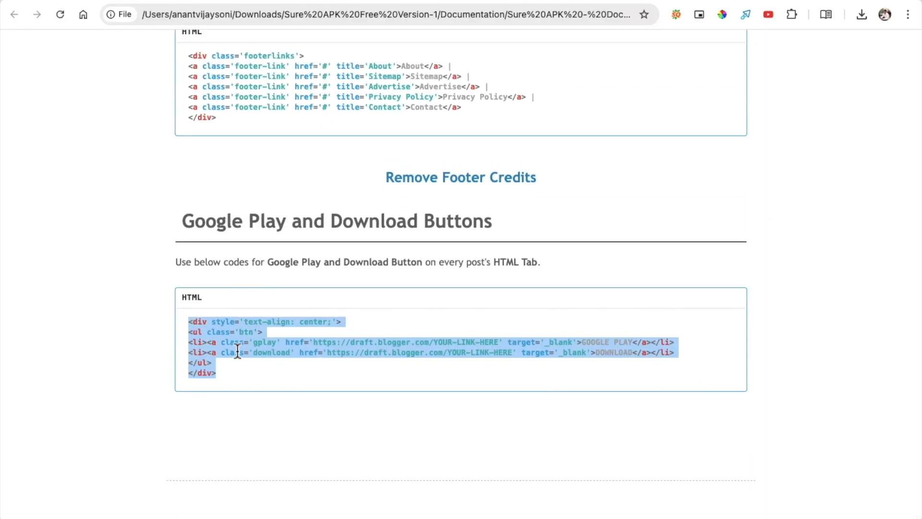
# Step: Back in the Blogger post, switch to HTML view and replace the first "button" placeholder with the copied buttons code
pyautogui.click(269, 1)
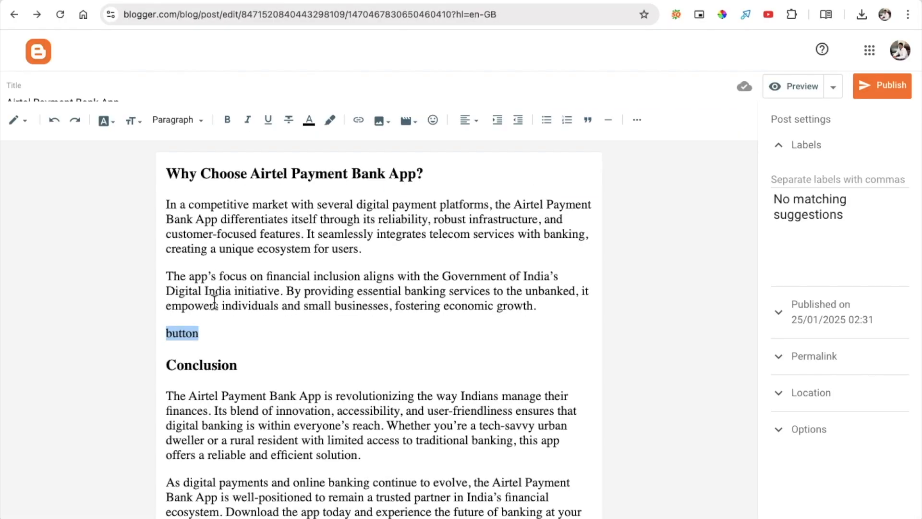
pyautogui.click(26, 130)
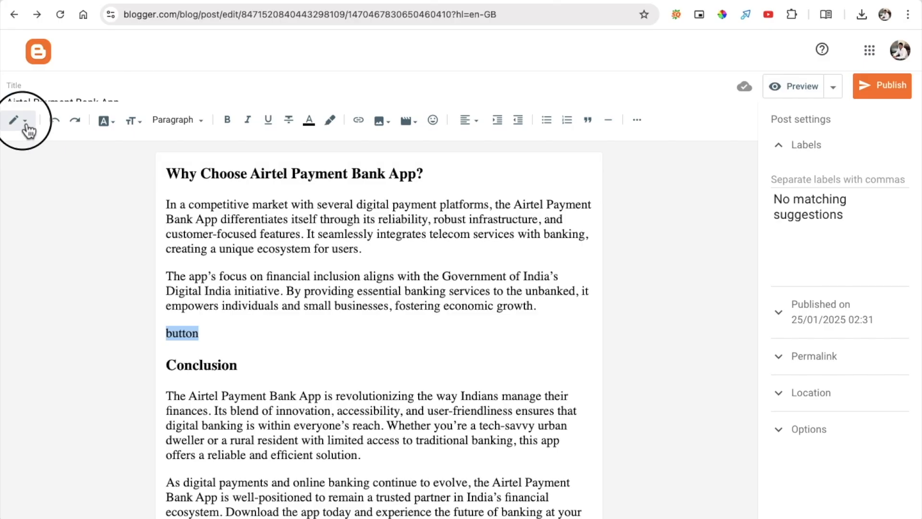
pyautogui.click(67, 100)
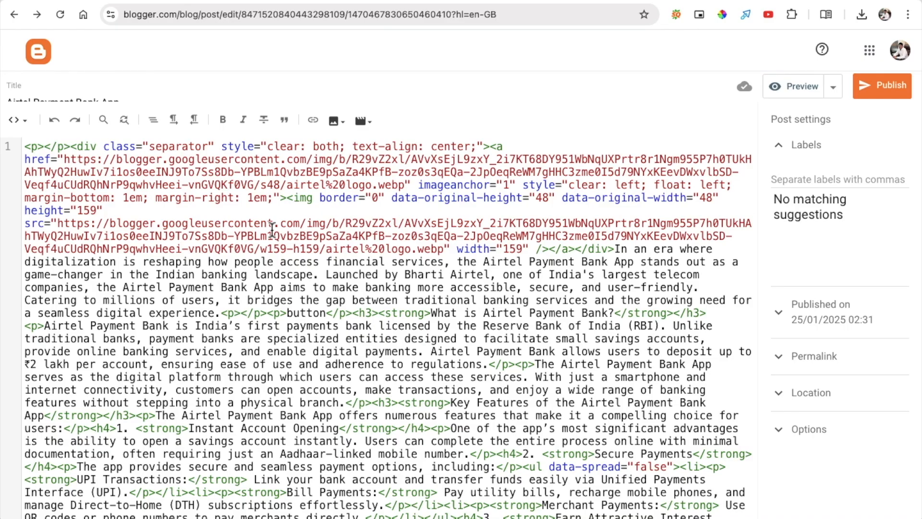
pyautogui.hotkey('ctrl', 'f')
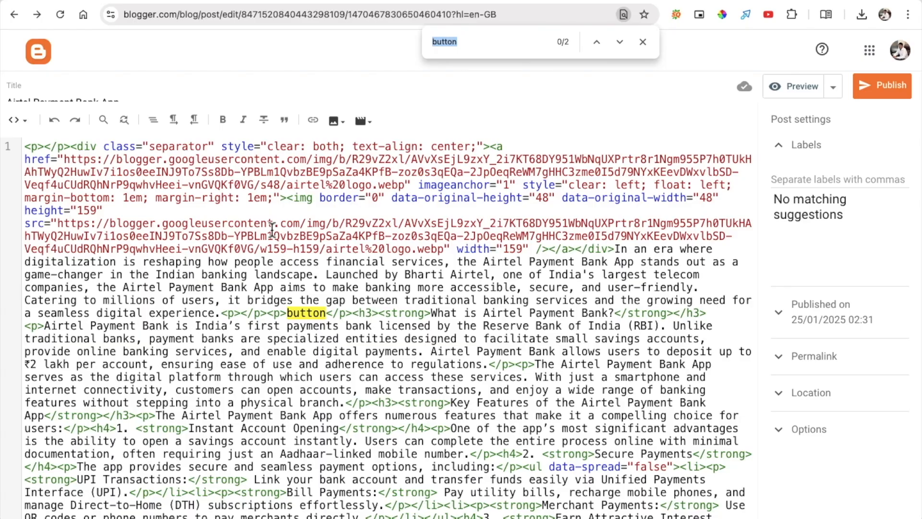
pyautogui.click(328, 314)
pyautogui.moveTo(328, 314)
pyautogui.mouseDown()
pyautogui.moveTo(289, 315)
pyautogui.moveTo(327, 312)
pyautogui.mouseUp()
pyautogui.press('BackSpace')
pyautogui.hotkey('ctrl', 'v')
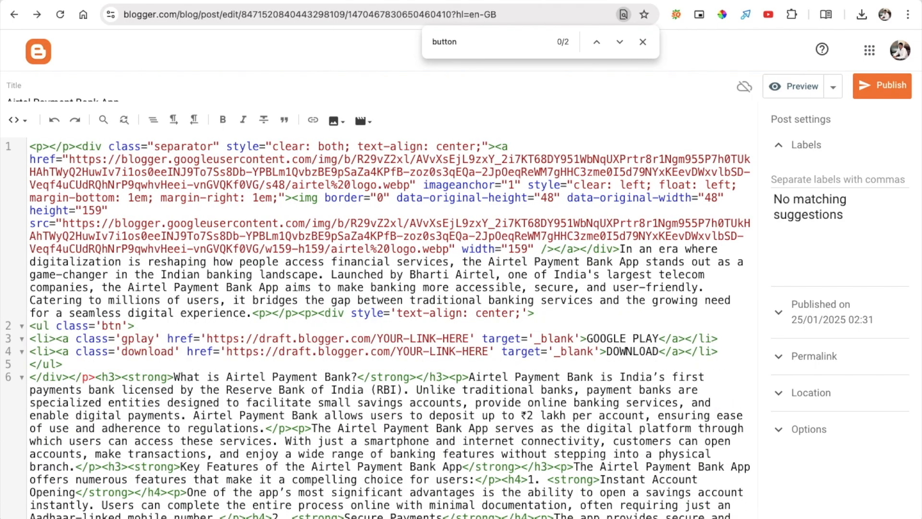
# Step: Find the remaining "button" placeholder before the Conclusion heading and replace it with the same buttons code
pyautogui.click(620, 42)
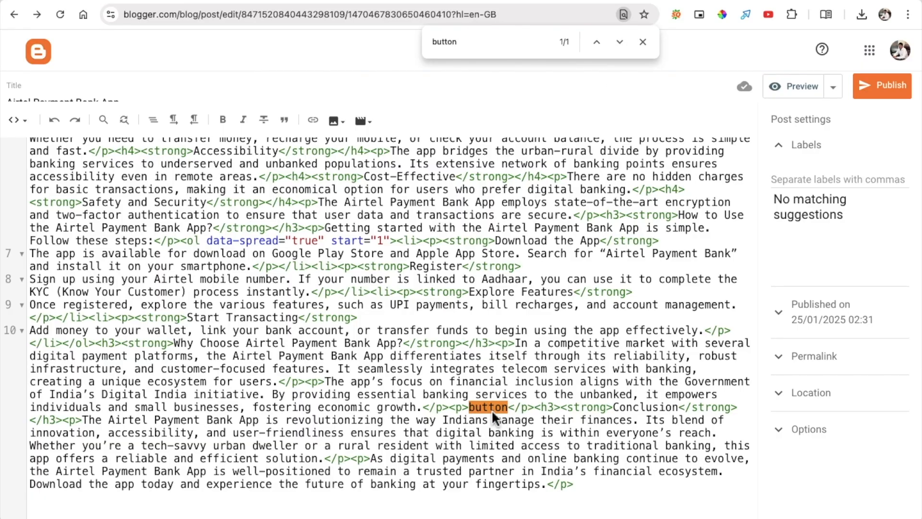
pyautogui.moveTo(509, 407); pyautogui.dragTo(473, 408)
pyautogui.press('BackSpace')
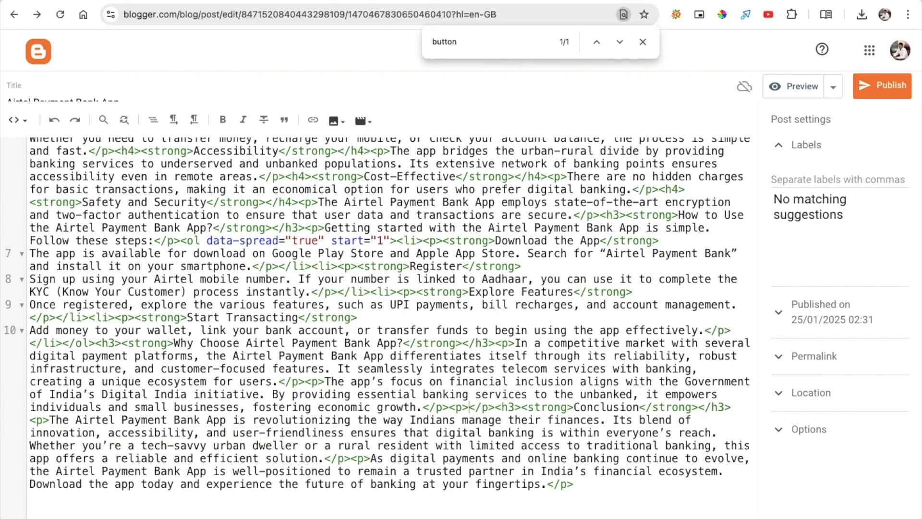
pyautogui.hotkey('ctrl', 'v')
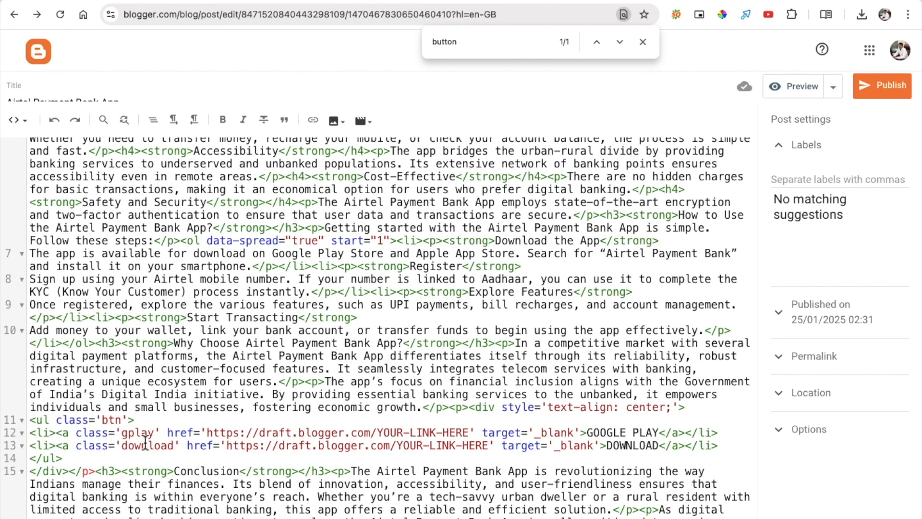
# Step: Search the post's HTML for "gplay" to locate the first Google Play button code
pyautogui.moveTo(155, 432); pyautogui.dragTo(124, 435)
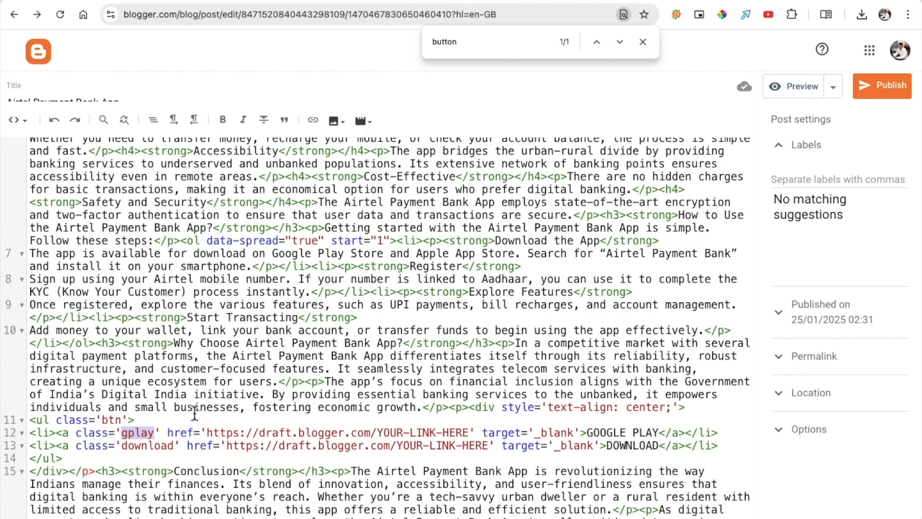
pyautogui.moveTo(490, 47); pyautogui.dragTo(412, 33)
pyautogui.press('super+v')
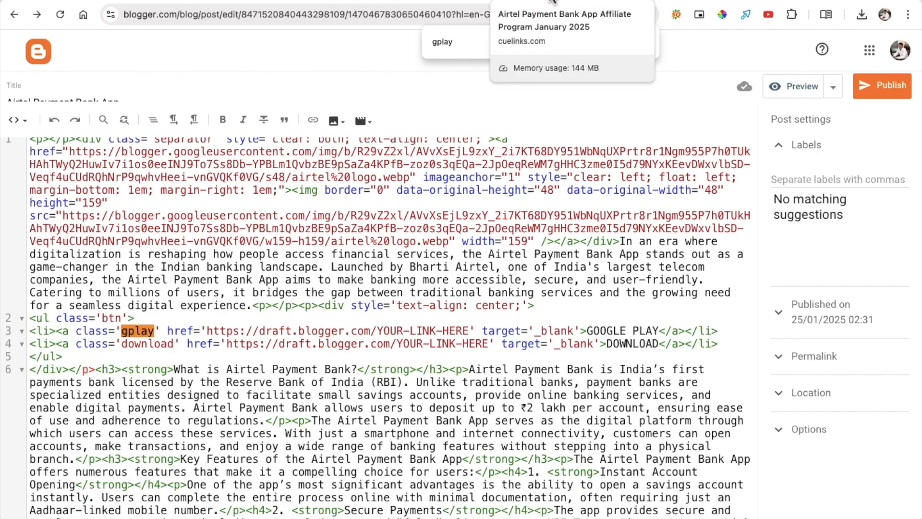
# Step: Switch to Cuelinks, generate the Airtel Payment Bank App affiliate link for the AvsCoupons channel, and copy it
pyautogui.click(549, 2)
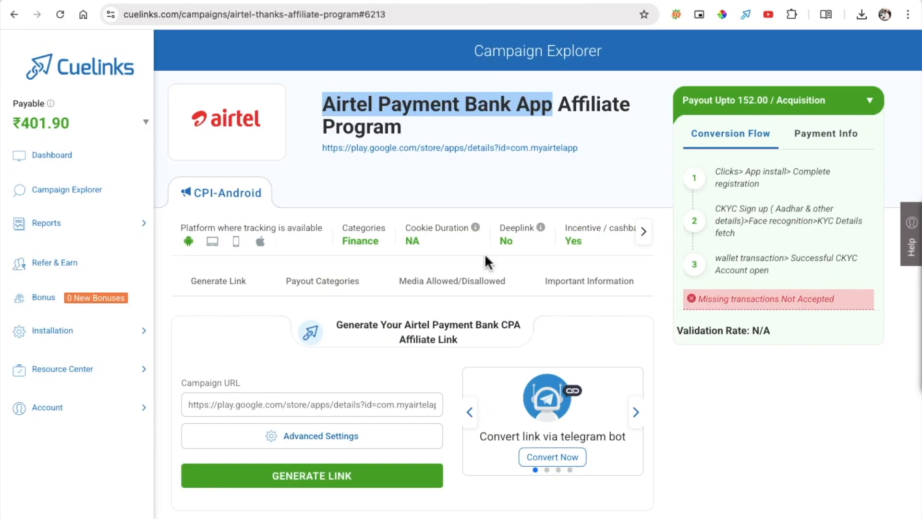
pyautogui.scroll(-2, 485, 262)
pyautogui.click(277, 336)
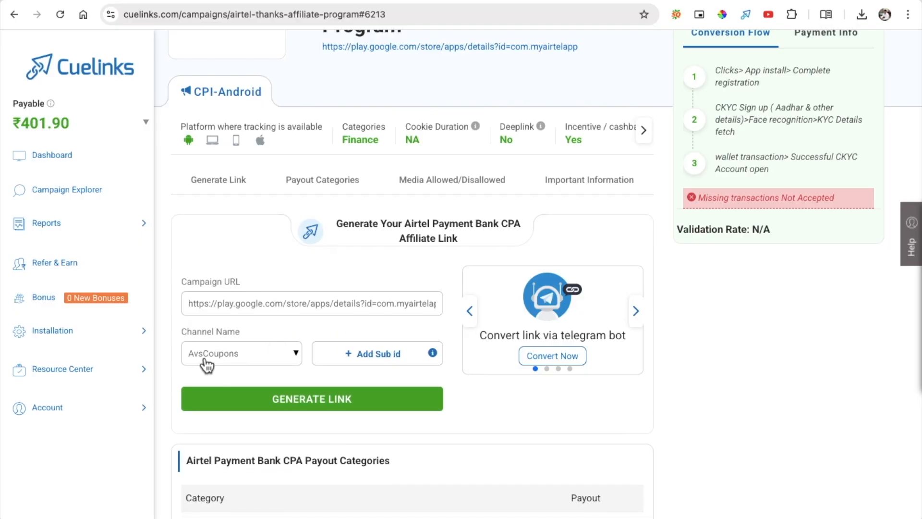
pyautogui.click(268, 358)
pyautogui.click(287, 405)
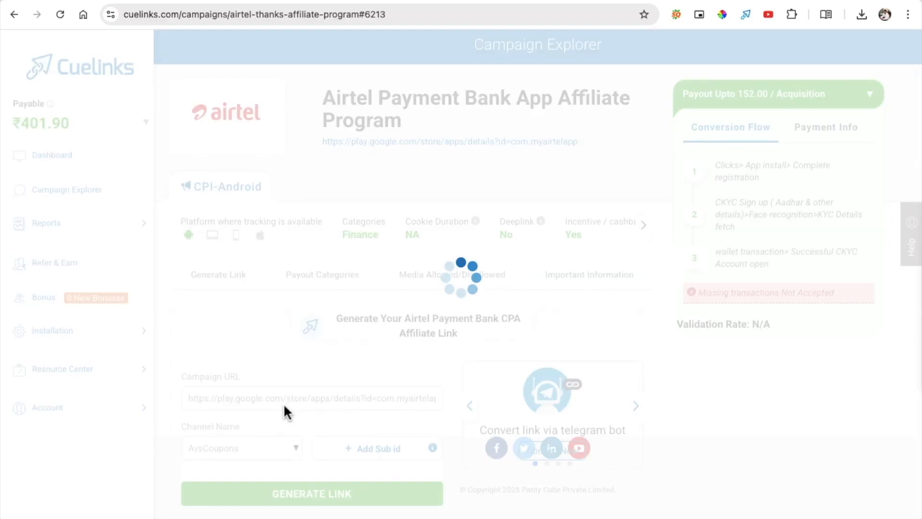
pyautogui.scroll(-1, 406, 376)
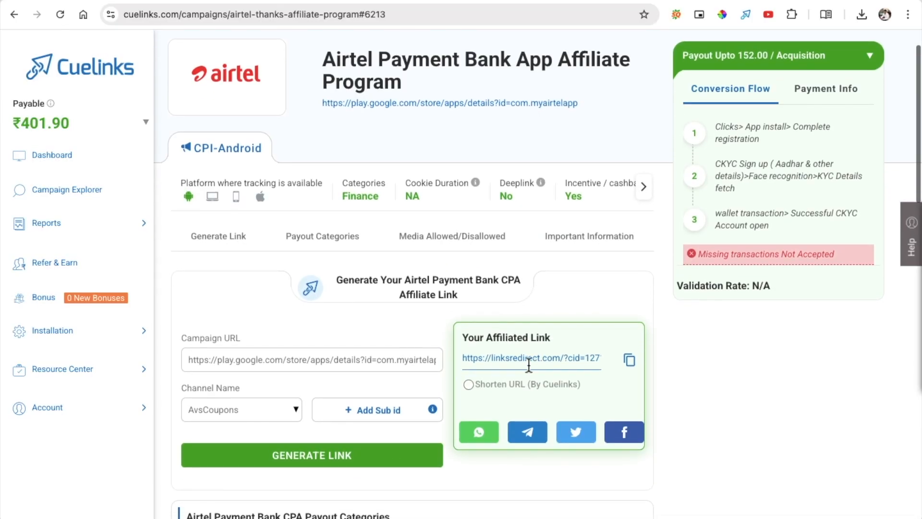
pyautogui.click(623, 367)
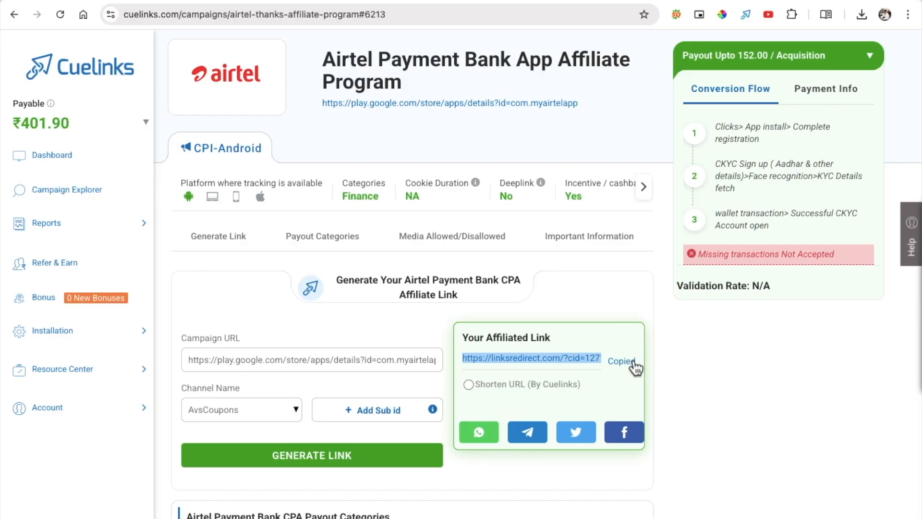
# Step: Back in the Blogger HTML, replace both placeholder URLs in the first GOOGLE PLAY and DOWNLOAD button block with the affiliate link
pyautogui.click(592, 1)
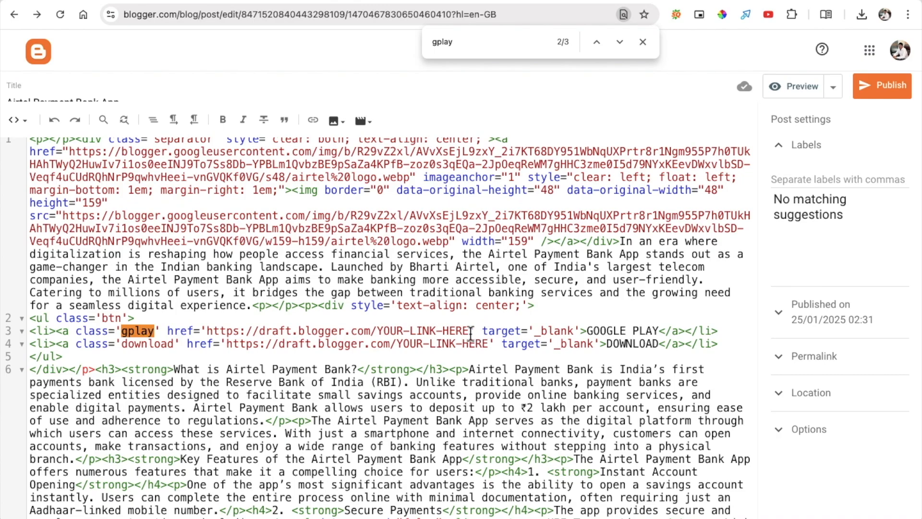
pyautogui.moveTo(471, 331); pyautogui.dragTo(209, 329)
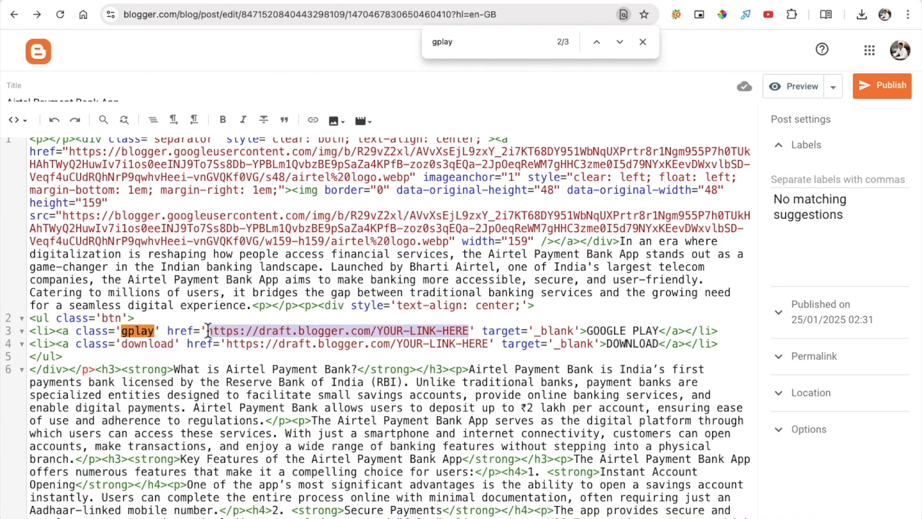
pyautogui.press('BackSpace')
pyautogui.hotkey('ctrl', 'v')
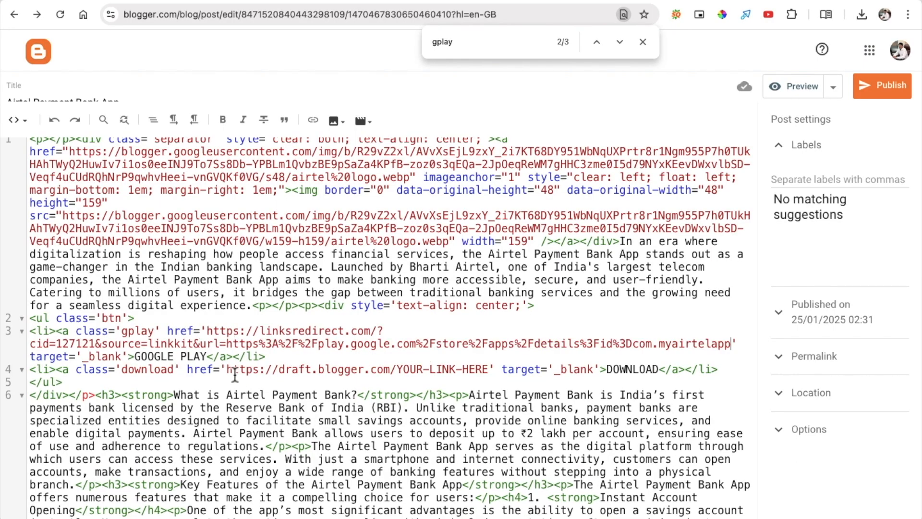
pyautogui.moveTo(229, 373); pyautogui.dragTo(490, 368)
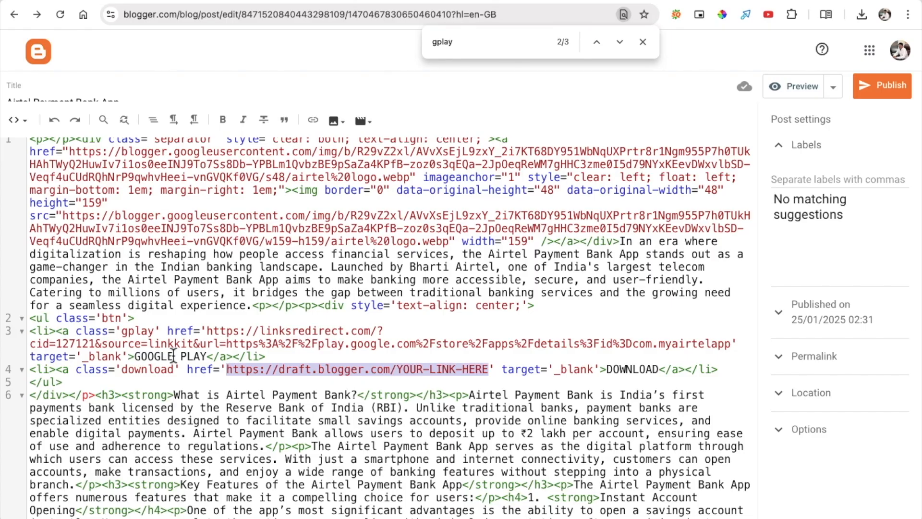
pyautogui.hotkey('ctrl', 'v')
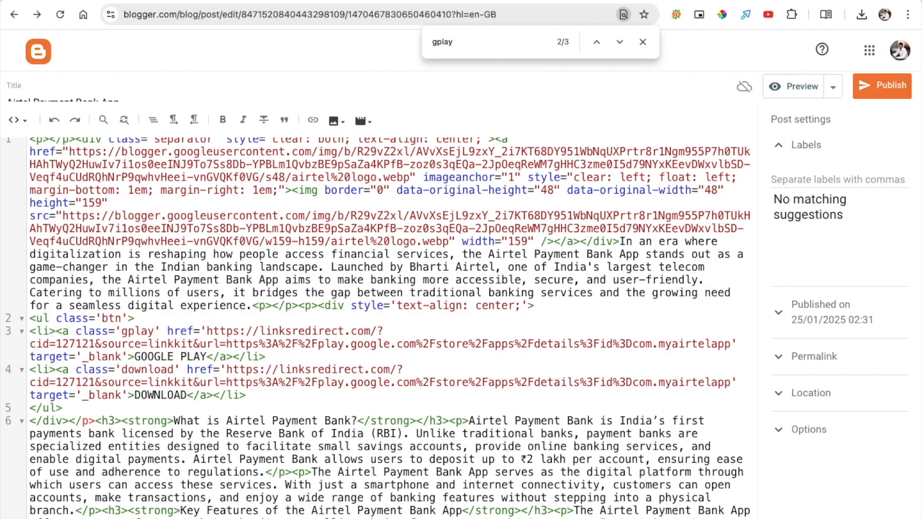
# Step: Replace the placeholder URLs of the GOOGLE PLAY and DOWNLOAD buttons before the Conclusion heading with the same affiliate link
pyautogui.scroll(1, 170, 347)
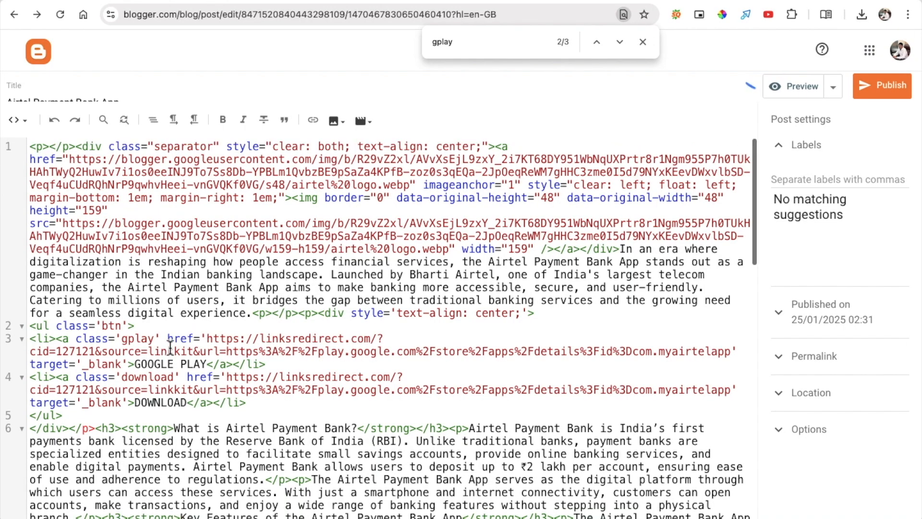
pyautogui.scroll(-1, 170, 348)
pyautogui.click(623, 45)
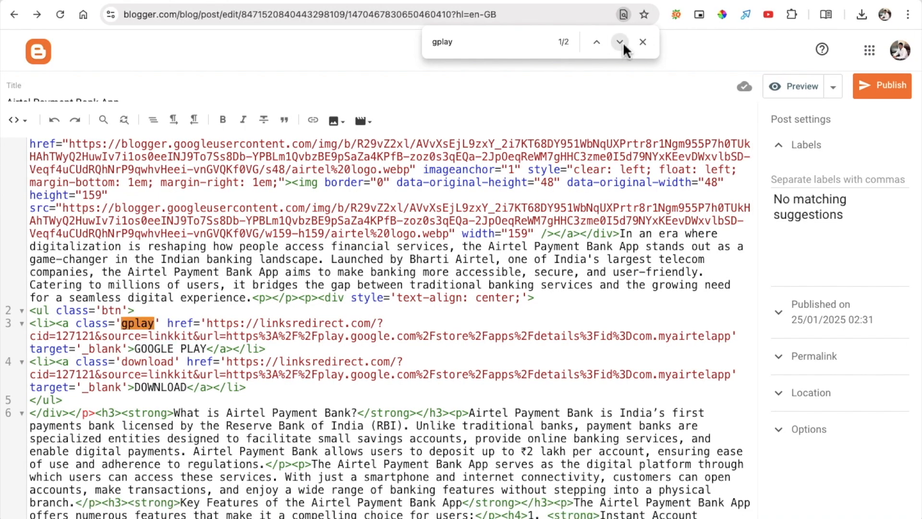
pyautogui.click(620, 42)
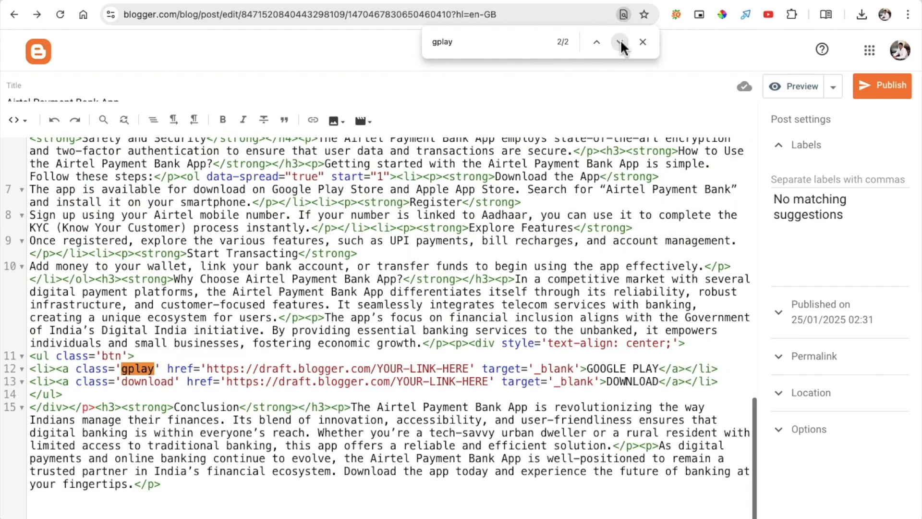
pyautogui.moveTo(208, 372); pyautogui.dragTo(471, 368)
pyautogui.hotkey('ctrl', 'v')
pyautogui.moveTo(226, 407); pyautogui.dragTo(490, 410)
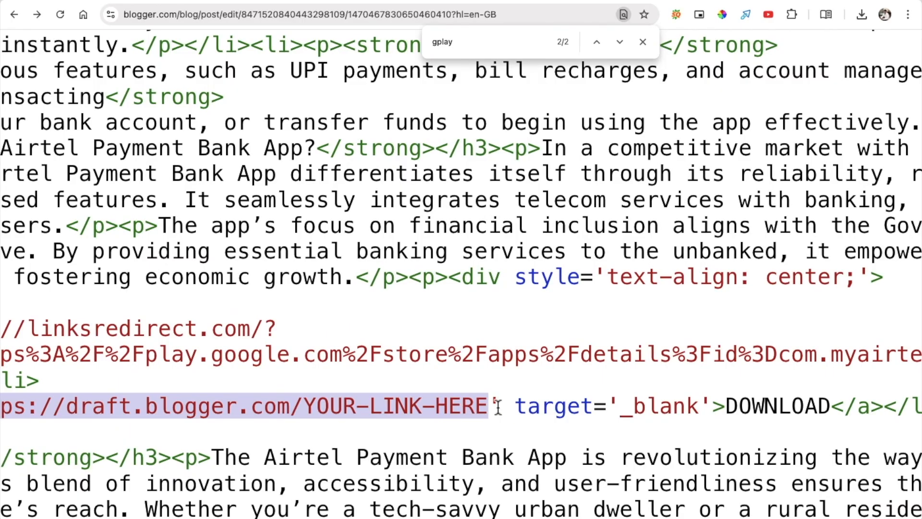
pyautogui.hscroll(-6, 498, 400)
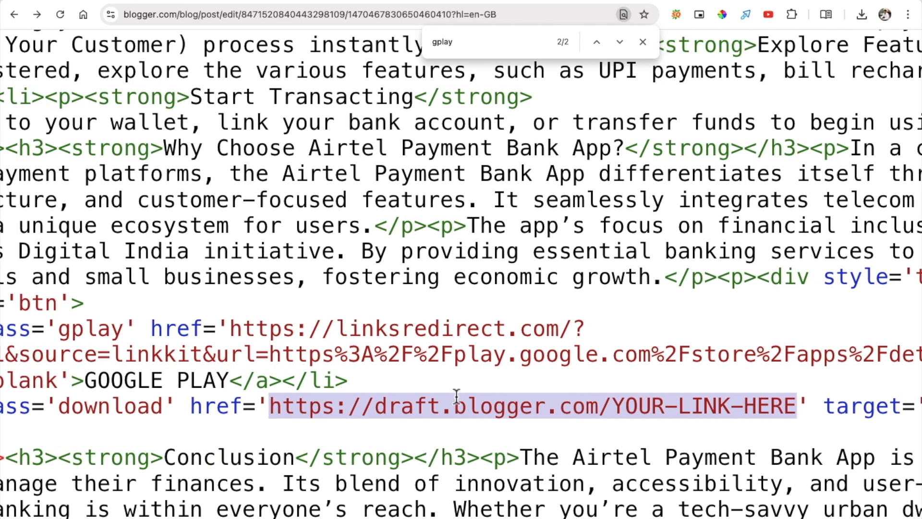
pyautogui.hscroll(2, 272, 407)
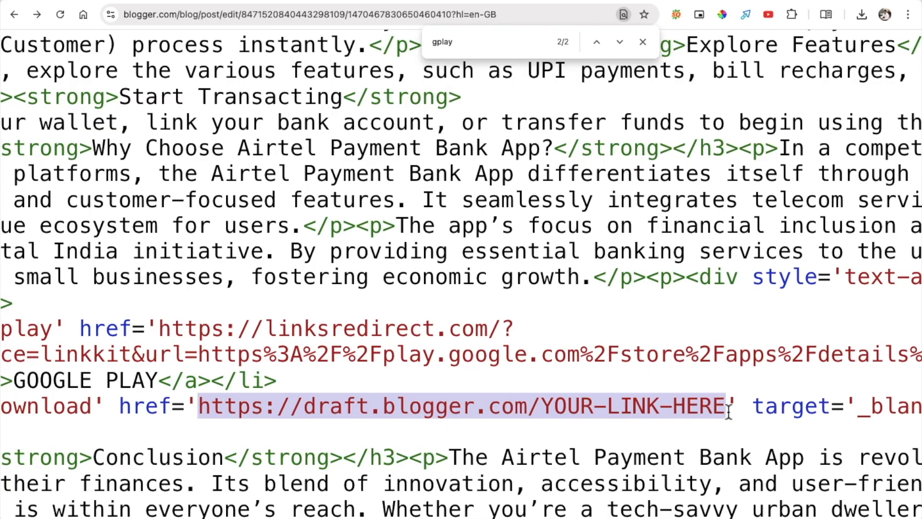
pyautogui.press('BackSpace')
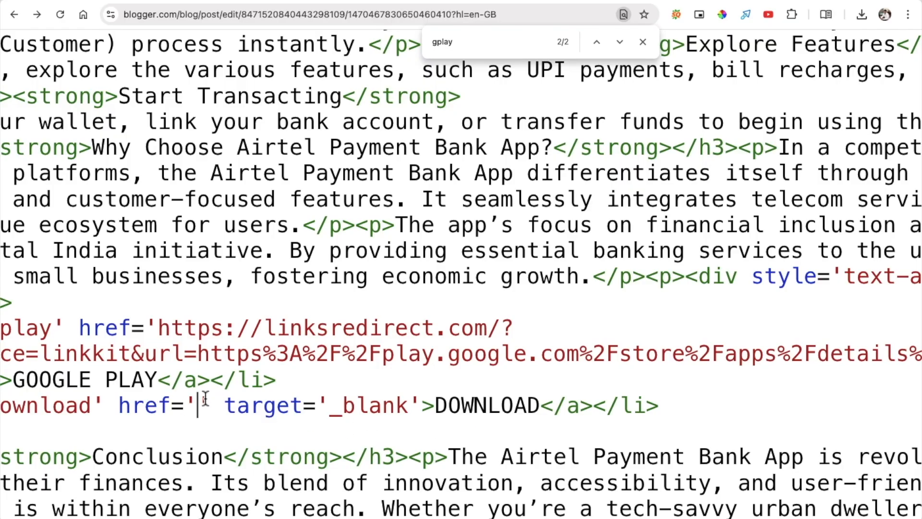
pyautogui.hotkey('ctrl', 'v')
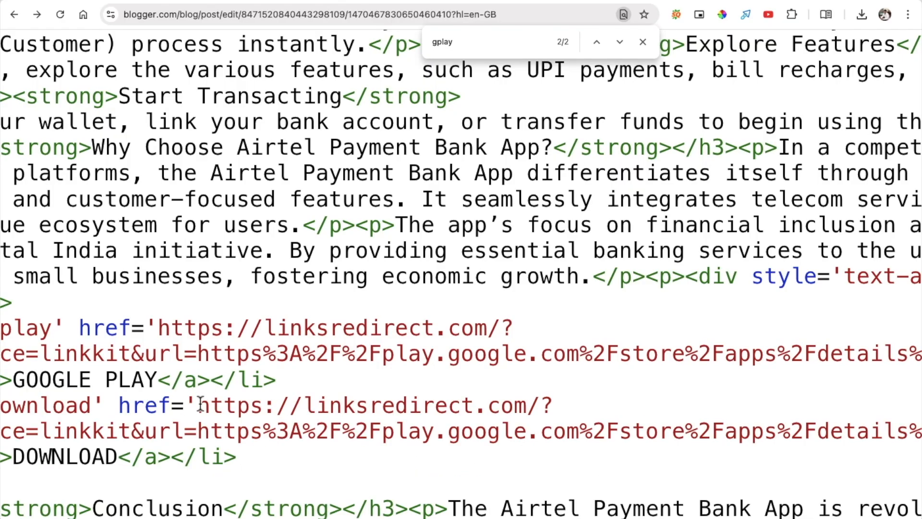
pyautogui.scroll(-5, 200, 404)
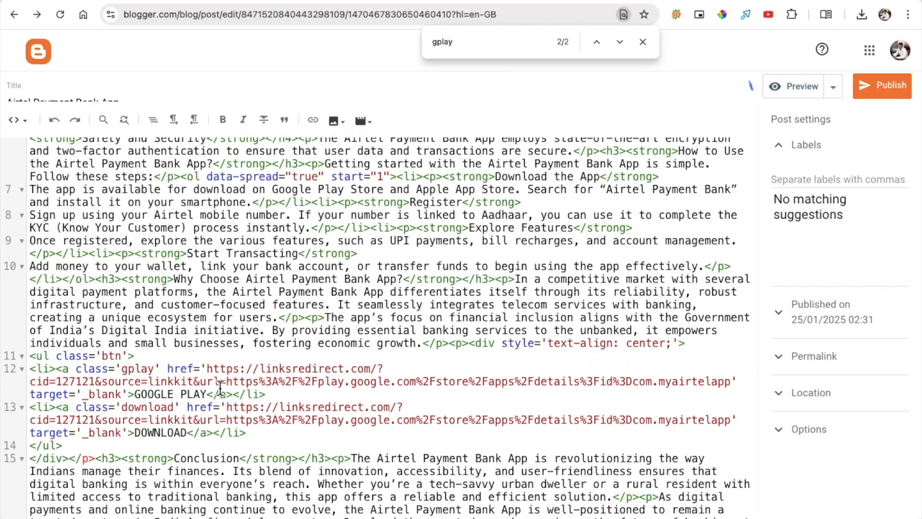
# Step: Return the post to compose mode, accepting the switch, and check both GOOGLE PLAY and DOWNLOAD link blocks
pyautogui.click(16, 120)
pyautogui.click(29, 153)
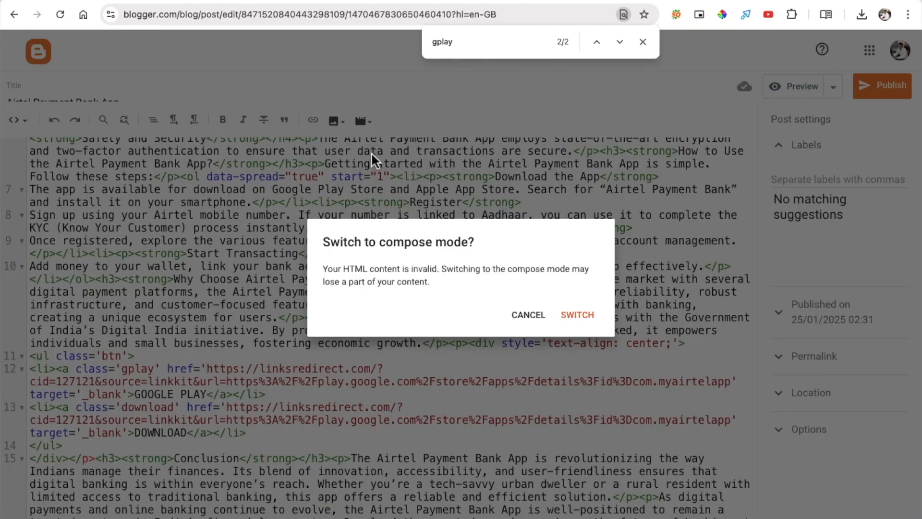
pyautogui.click(571, 315)
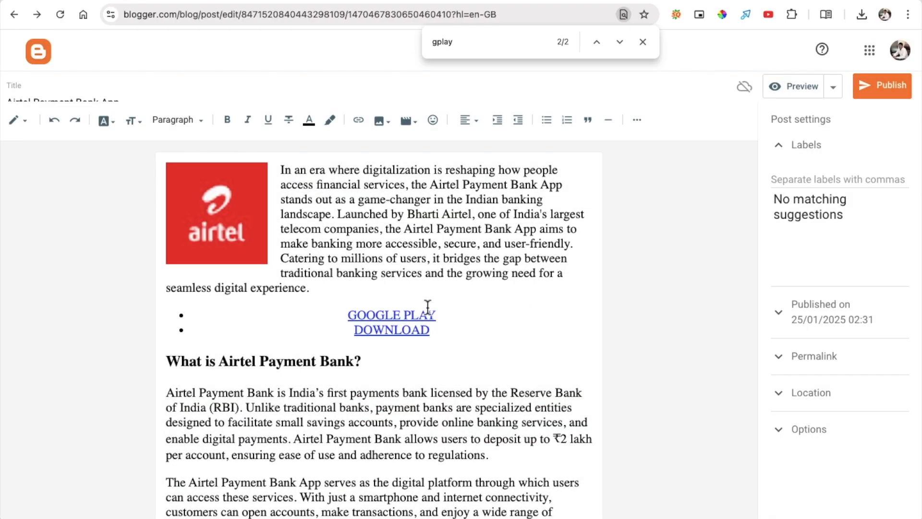
pyautogui.scroll(-20, 400, 328)
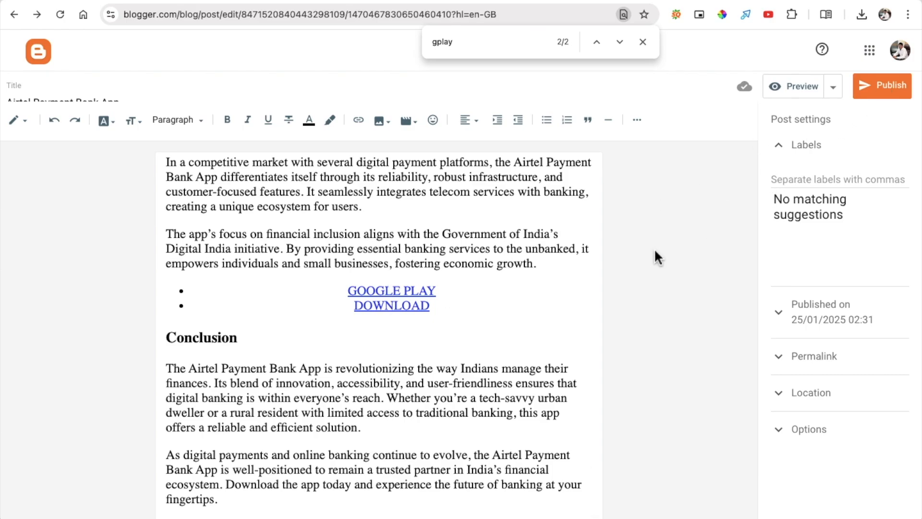
# Step: Label the post with Payment, Android Apps, Bank Apps
pyautogui.click(775, 180)
pyautogui.write('Paya')
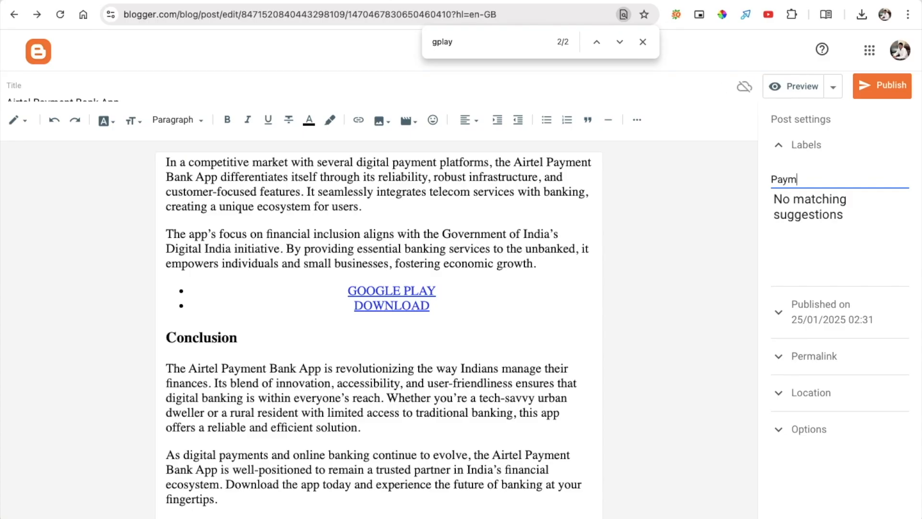
pyautogui.write('ent,')
pyautogui.press('BackSpace')
pyautogui.press('BackSpace')
pyautogui.press('BackSpace')
pyautogui.press('BackSpace')
pyautogui.press('BackSpace')
pyautogui.press('BackSpace')
pyautogui.write('Android')
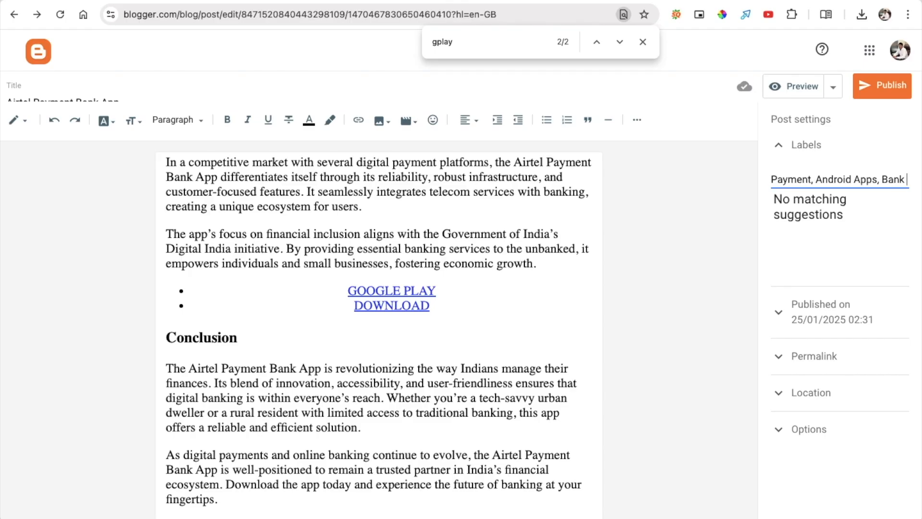
pyautogui.write('Apps')
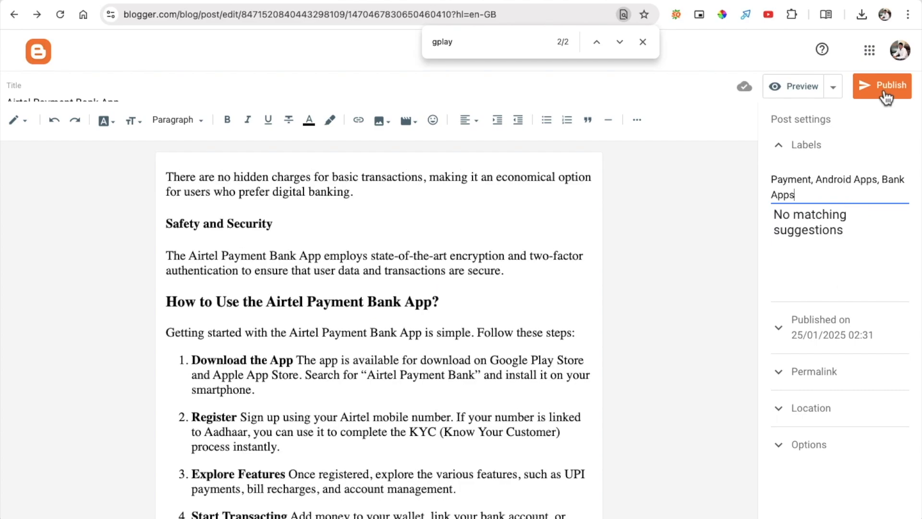
# Step: Publish the Airtel Payment Bank App post and open it on the live blog
pyautogui.click(881, 86)
pyautogui.click(533, 310)
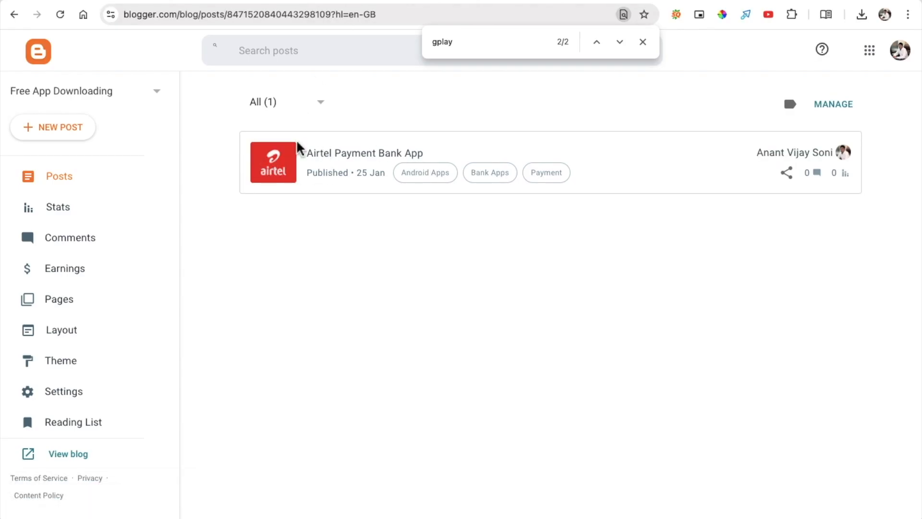
pyautogui.click(67, 456)
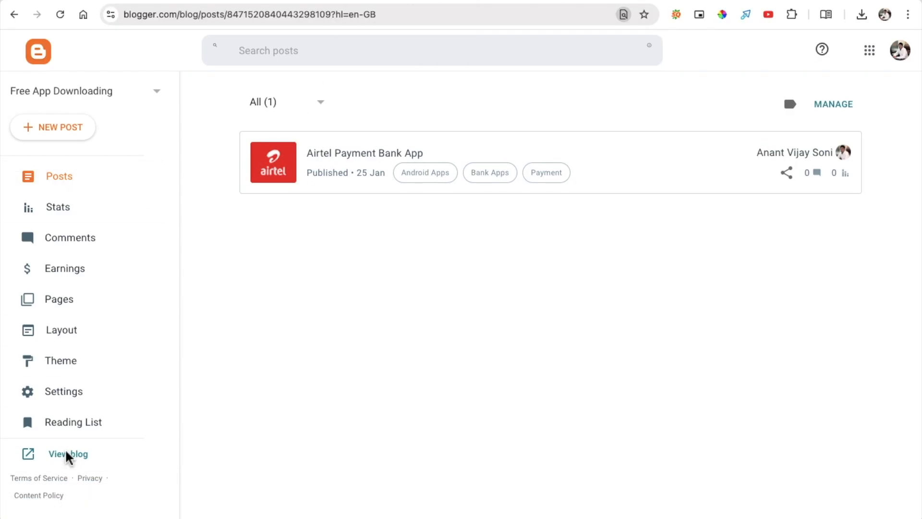
pyautogui.scroll(-3, 277, 139)
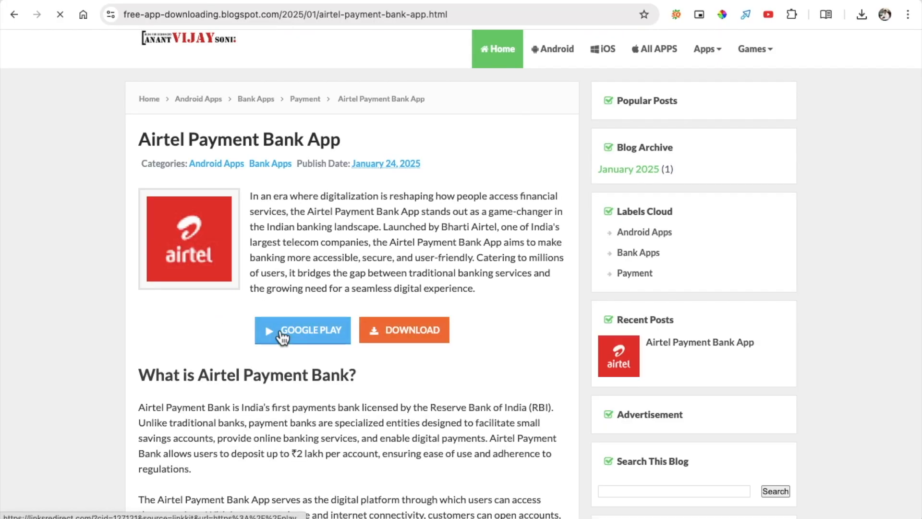
# Step: Check the upper and lower GOOGLE PLAY and DOWNLOAD buttons on the live post and follow the affiliate link
pyautogui.click(403, 337)
pyautogui.scroll(-3, 403, 337)
pyautogui.scroll(-20, 403, 336)
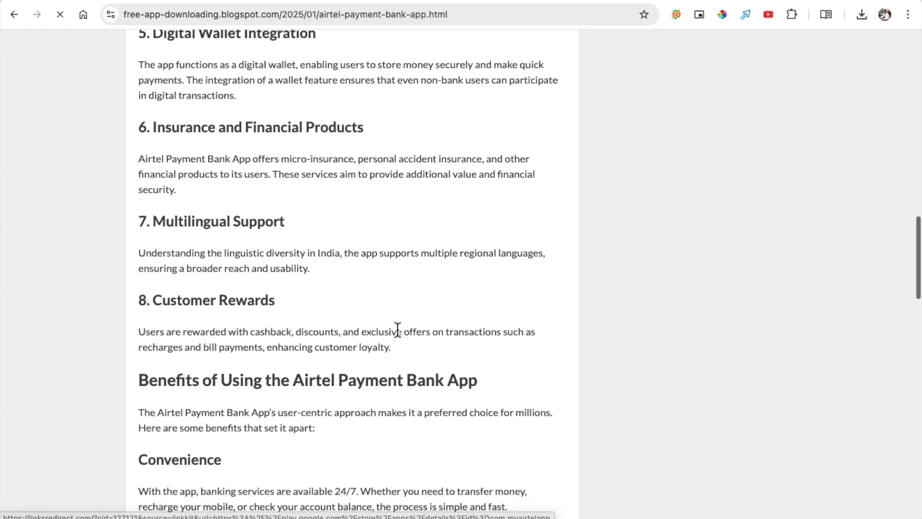
pyautogui.scroll(-5, 397, 332)
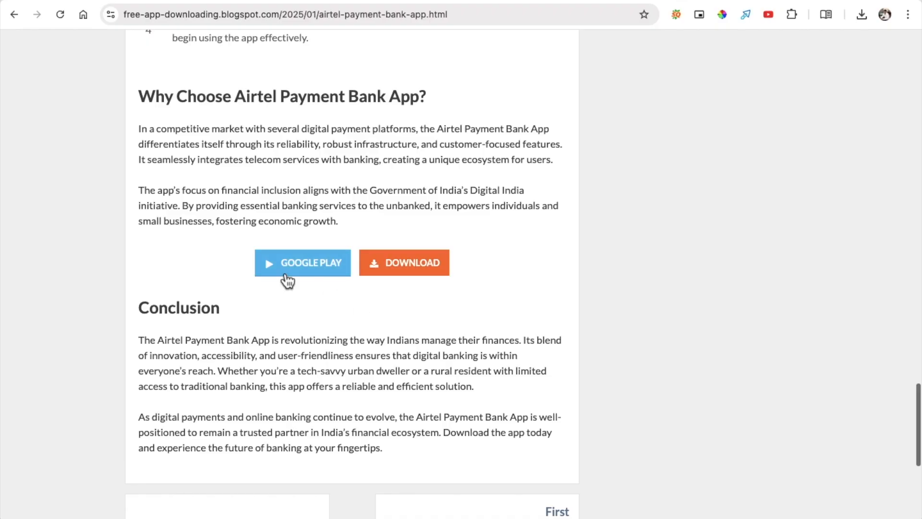
pyautogui.click(317, 278)
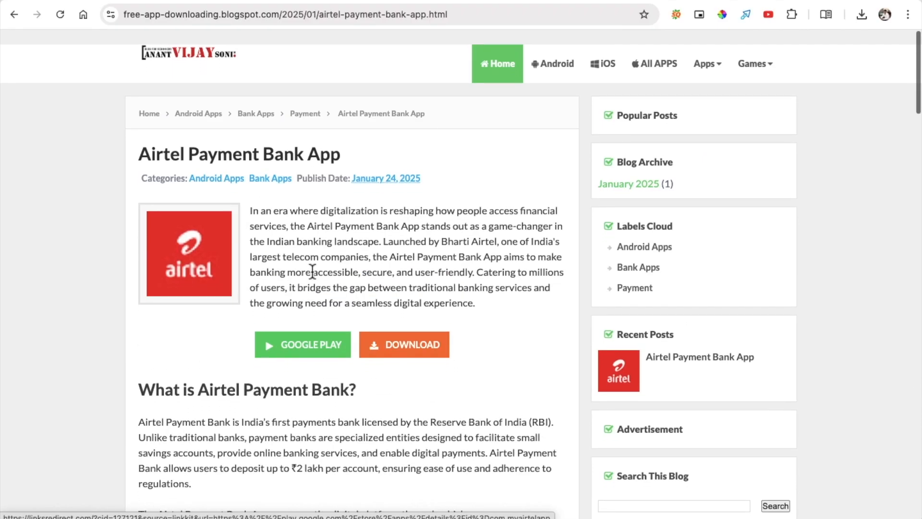
pyautogui.click(304, 337)
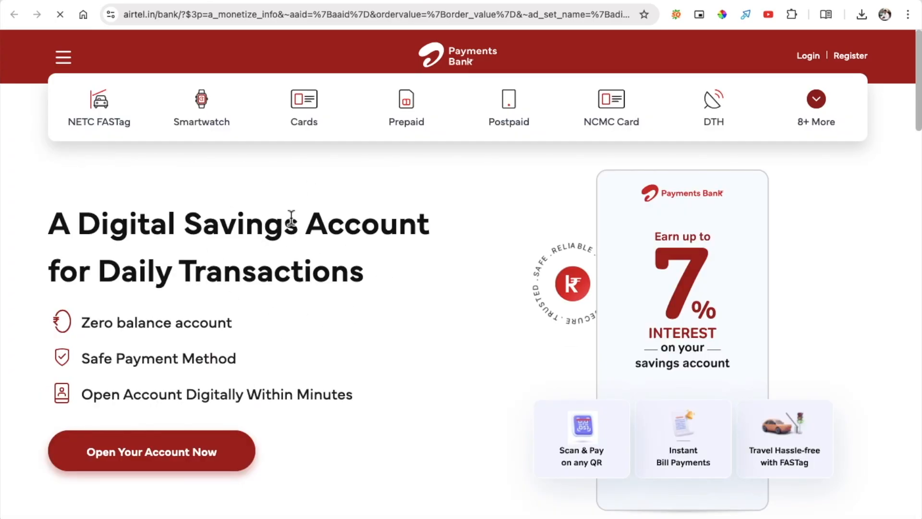
# Step: Compare the Cuelinks campaign page with the opened Airtel Payments Bank landing page, looking over its account and app download options
pyautogui.click(318, 1)
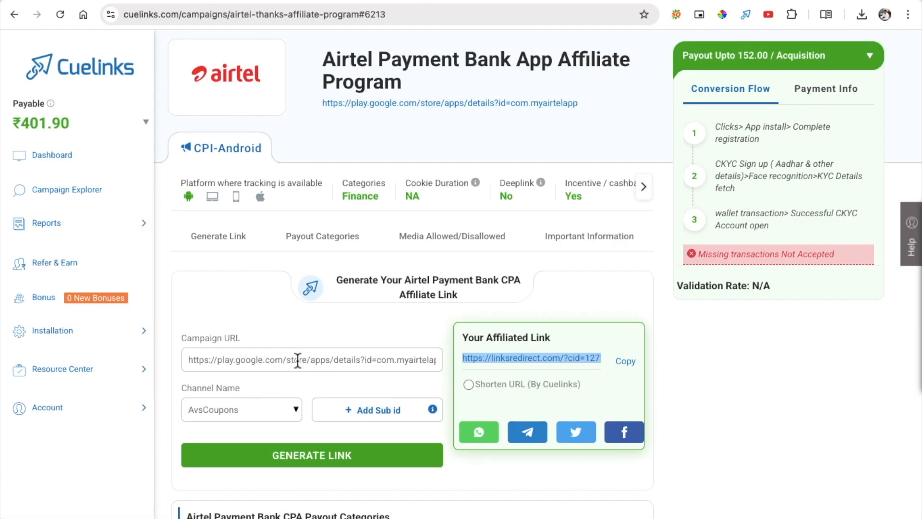
pyautogui.click(371, 1)
pyautogui.click(371, 1)
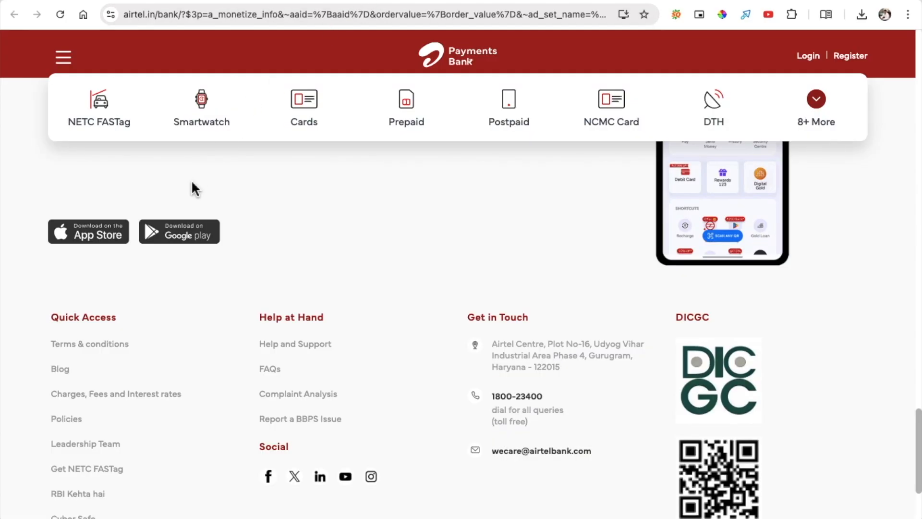
pyautogui.scroll(20, 197, 183)
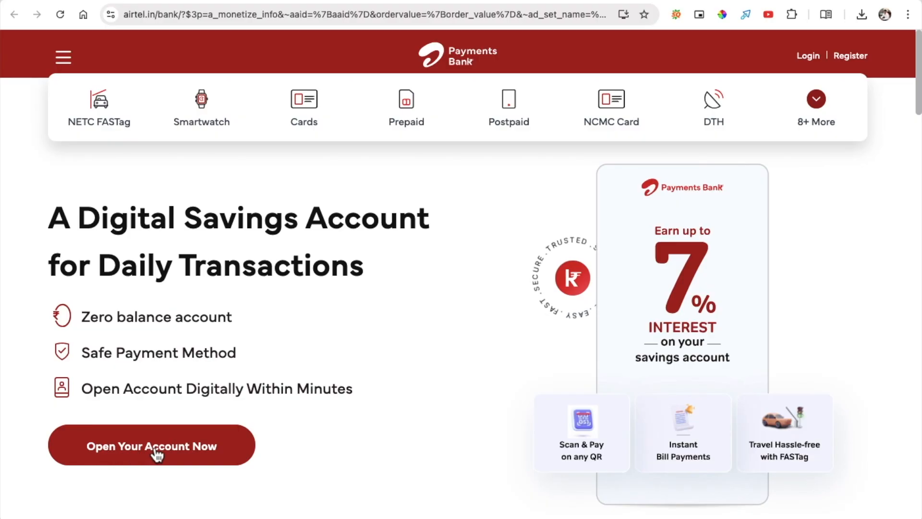
# Step: Switch to Cuelinks and review the Airtel Payment Bank campaign's payout category, conversion flow and allowed media
pyautogui.click(586, 0)
pyautogui.scroll(-8, 603, 223)
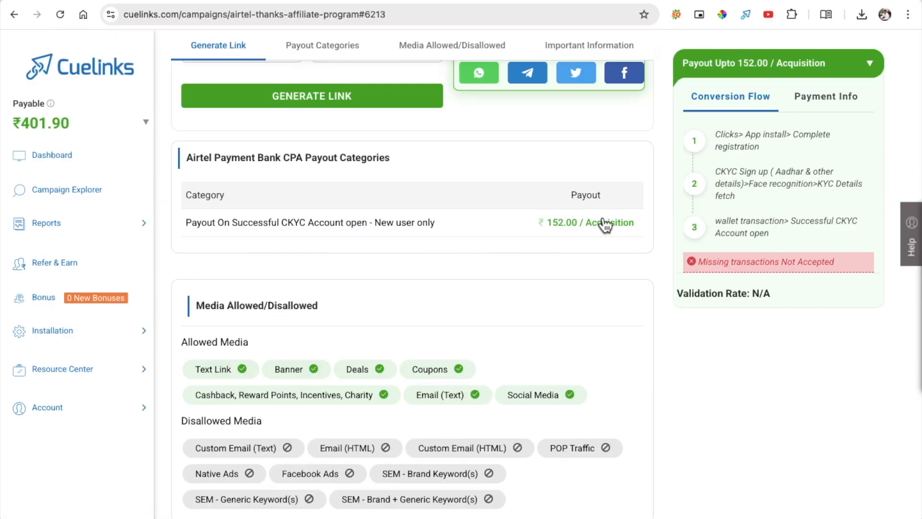
pyautogui.scroll(8, 595, 223)
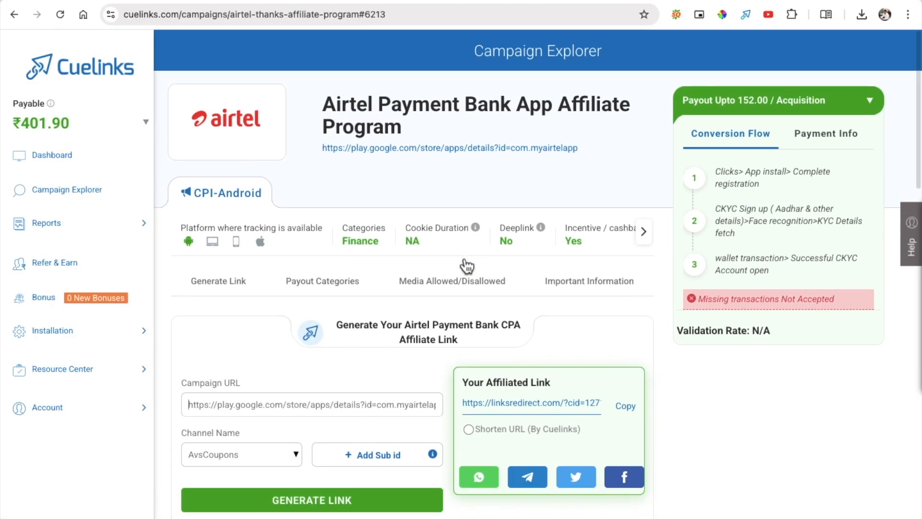
pyautogui.scroll(-8, 462, 257)
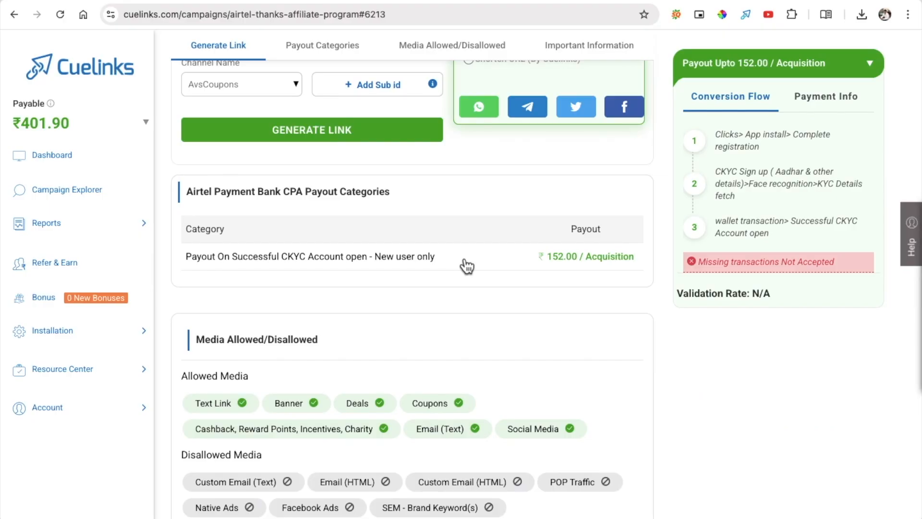
pyautogui.scroll(8, 461, 259)
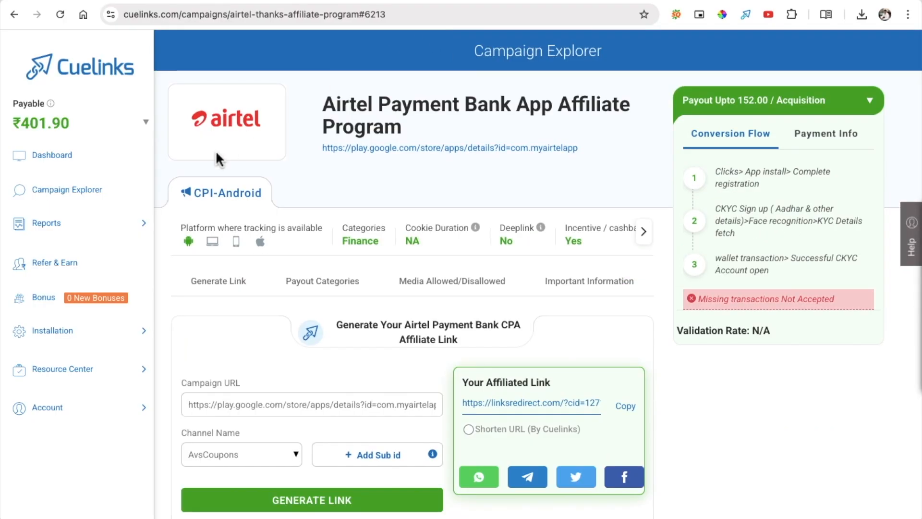
# Step: Return to the list of all Cuelinks campaigns, filter it by type CPI - Android, and look through the offers
pyautogui.click(16, 16)
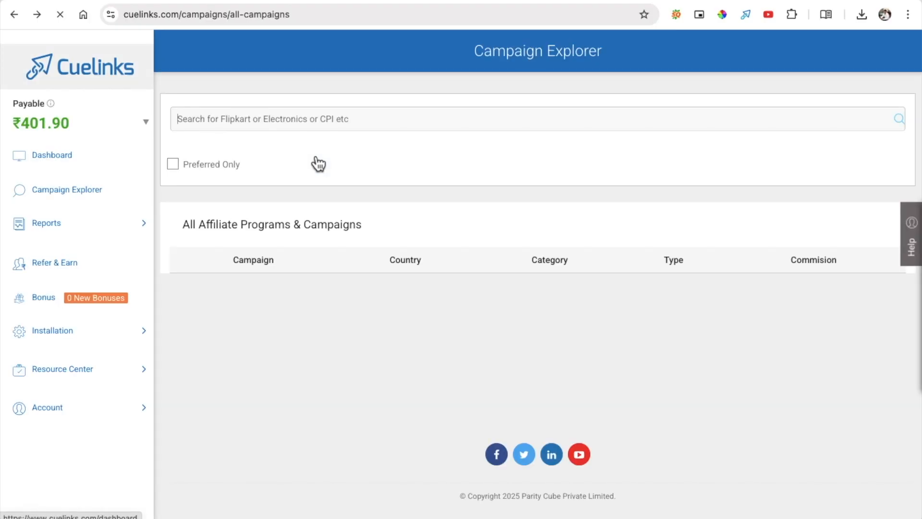
pyautogui.scroll(-5, 318, 164)
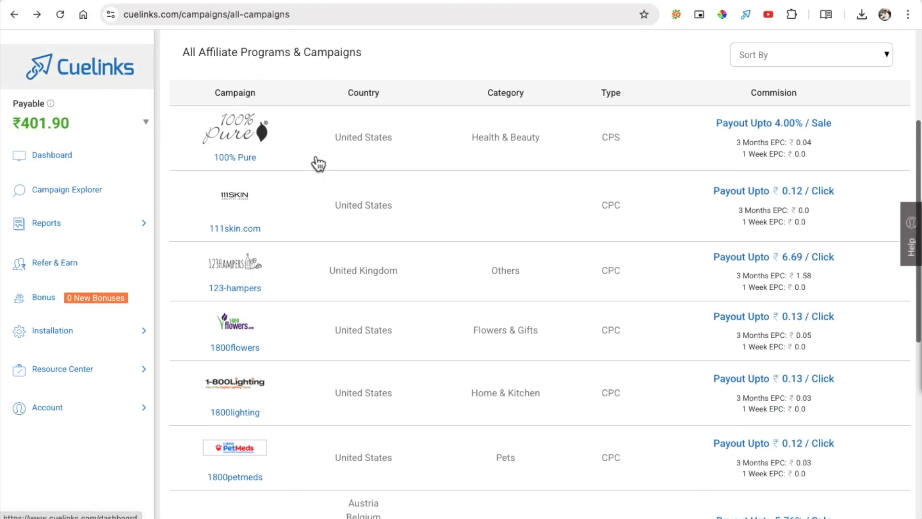
pyautogui.scroll(4, 318, 164)
pyautogui.click(597, 160)
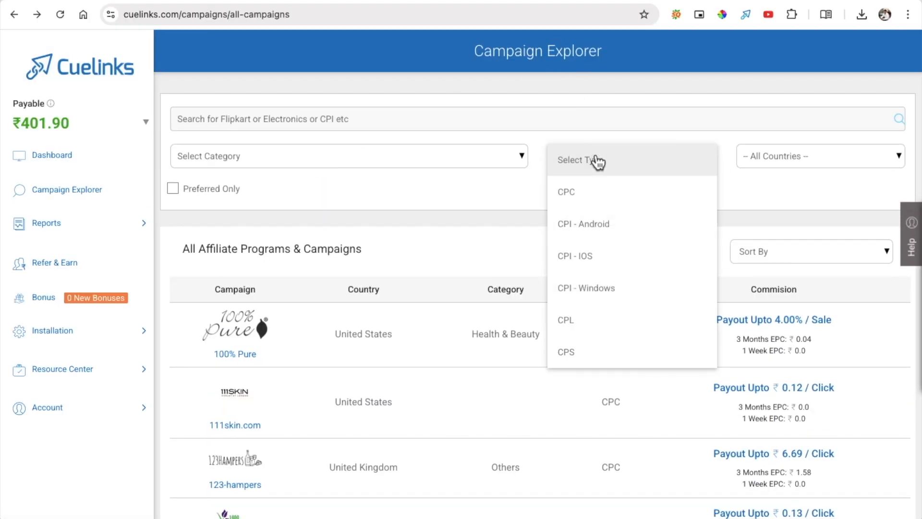
pyautogui.click(590, 224)
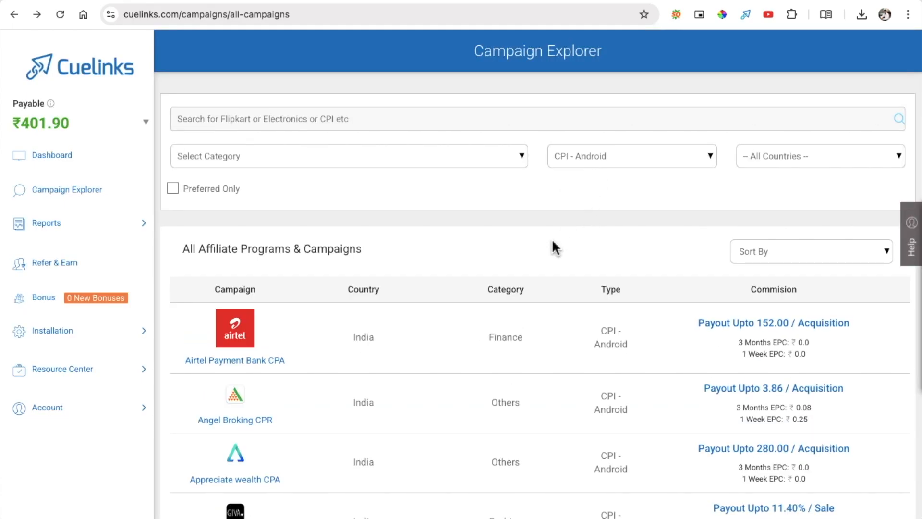
pyautogui.scroll(-10, 552, 245)
pyautogui.scroll(10, 552, 249)
# Step: Filter the campaigns by CPI - IOS and CPI - Windows, and return the type filter to CPI - Android
pyautogui.click(612, 159)
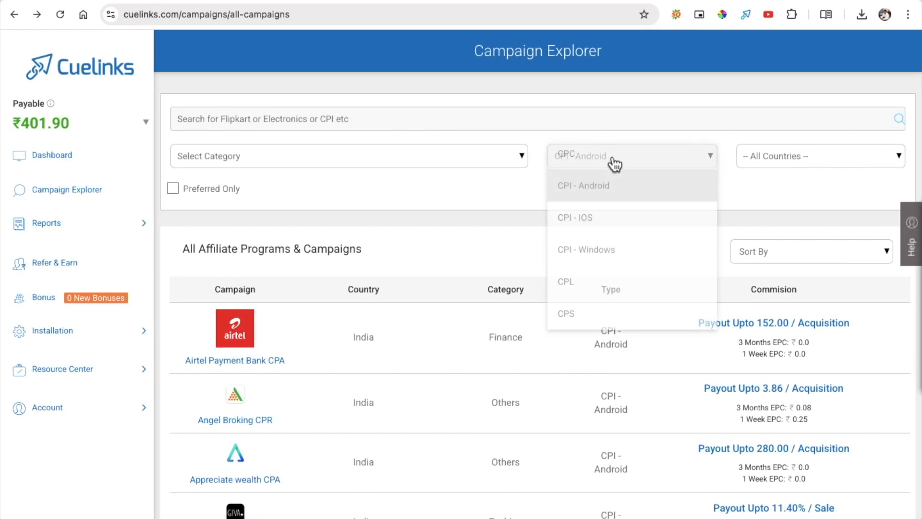
pyautogui.click(609, 264)
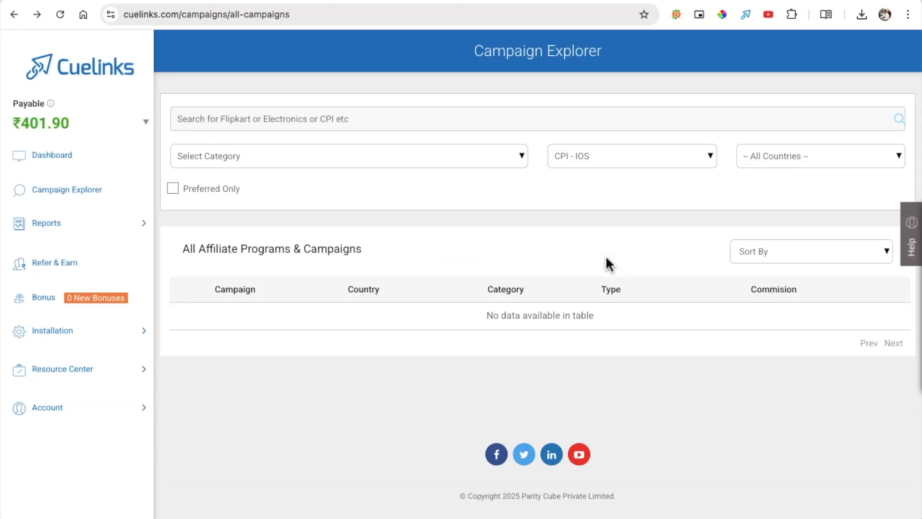
pyautogui.click(609, 162)
pyautogui.click(614, 287)
pyautogui.click(631, 172)
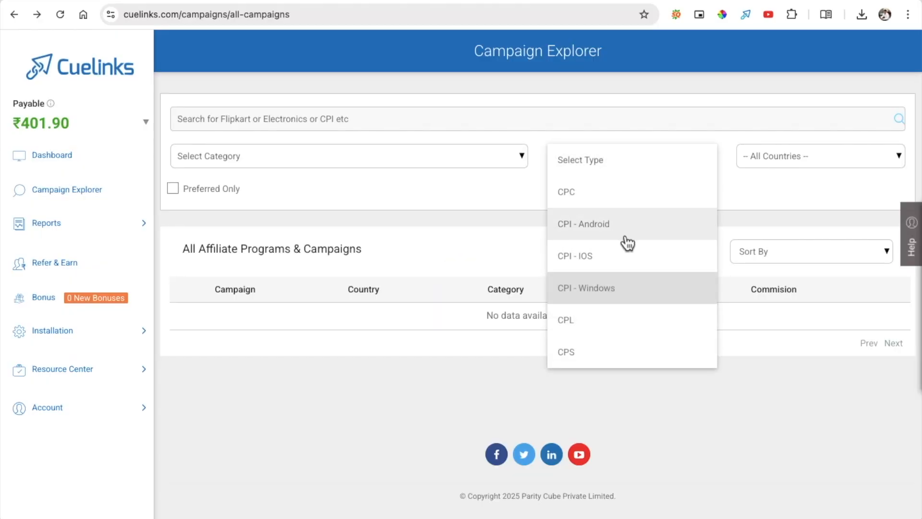
pyautogui.click(627, 232)
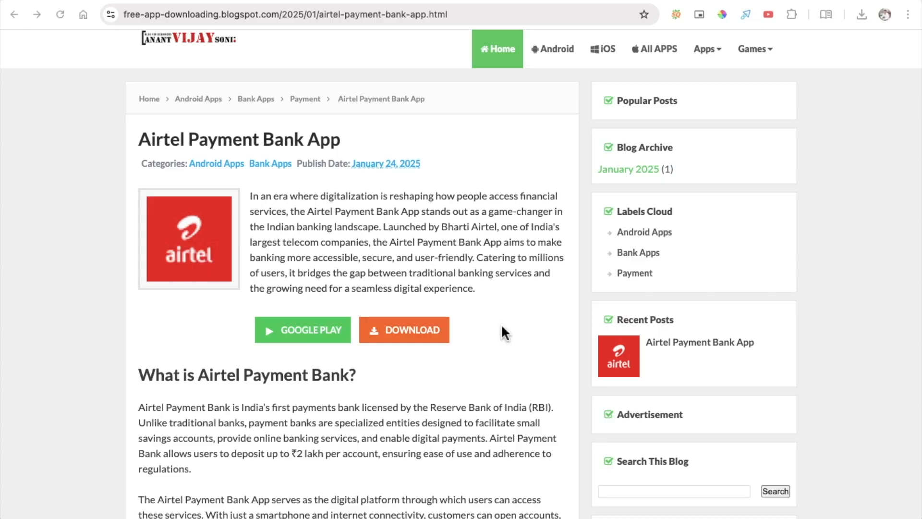
# Step: Look over the published post on the live blog, open the blog's home page, and try its Android navigation link
pyautogui.scroll(-10, 263, 268)
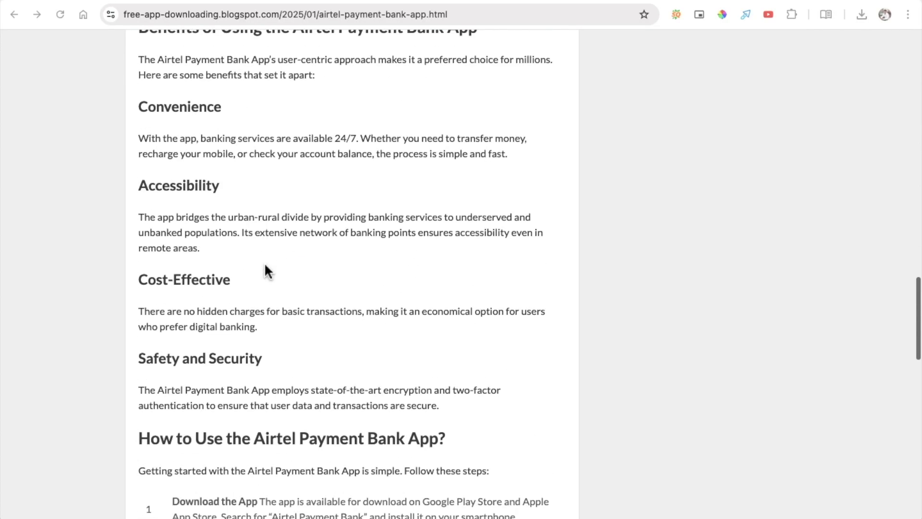
pyautogui.scroll(10, 265, 265)
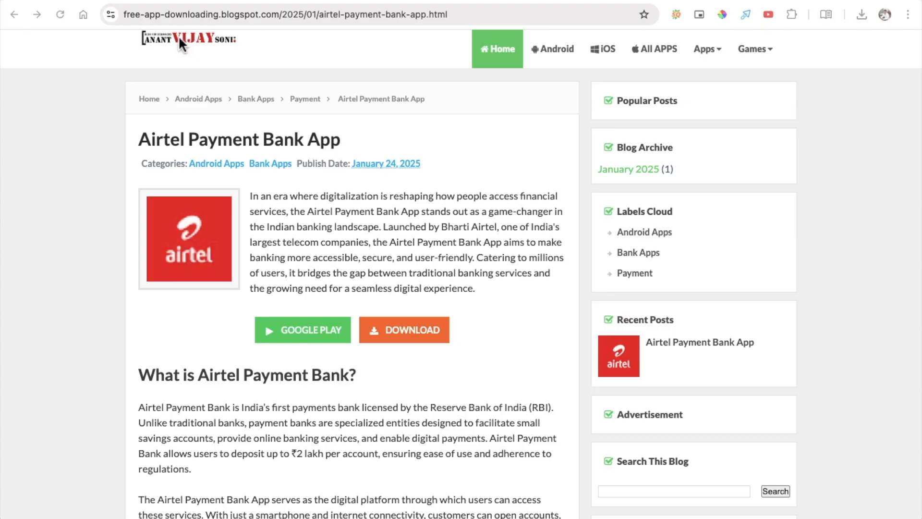
pyautogui.click(184, 42)
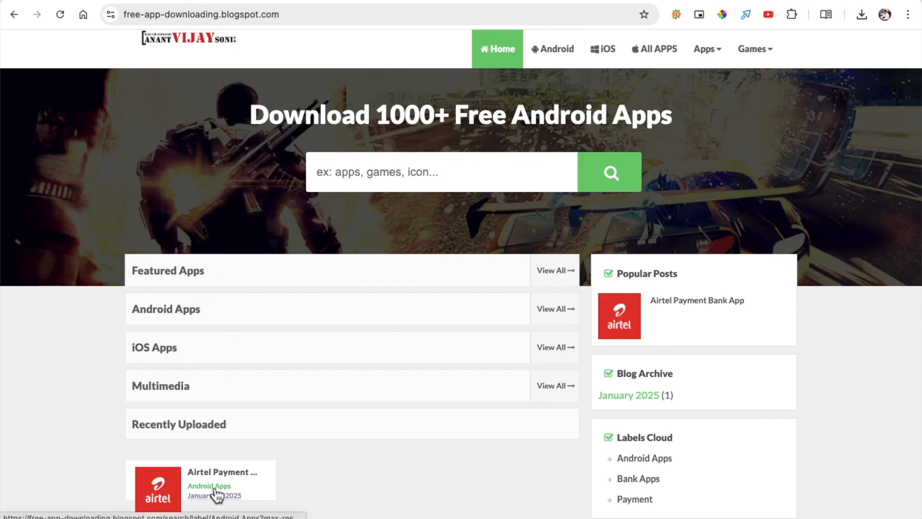
pyautogui.click(562, 56)
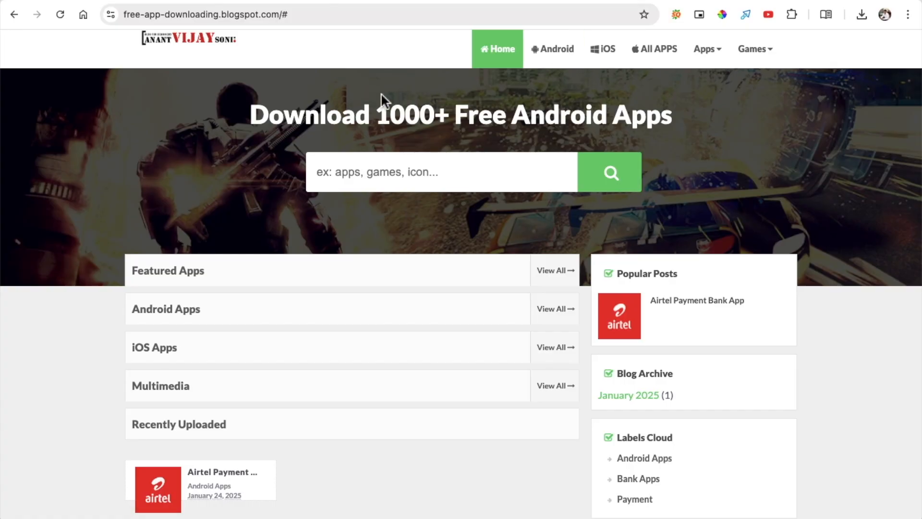
# Step: Switch back to the Blogger dashboard and open the custom theme's HTML for editing
pyautogui.click(252, 1)
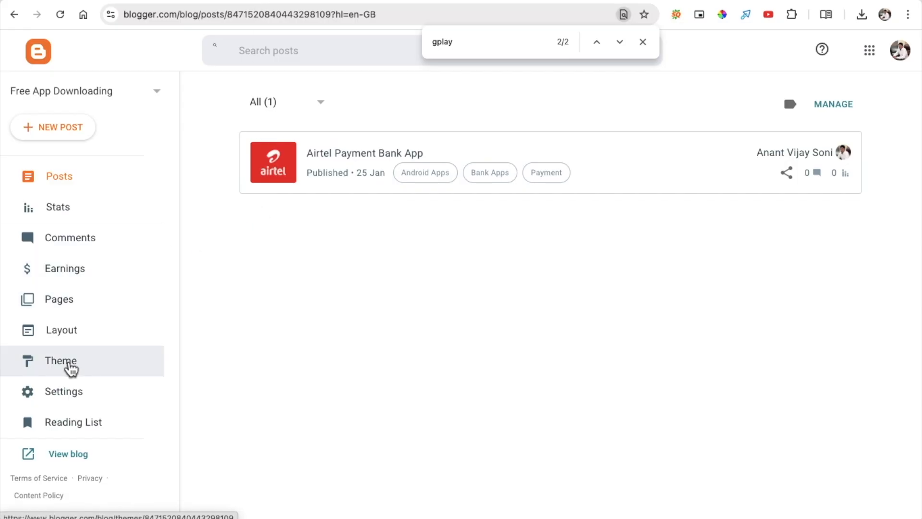
pyautogui.click(71, 369)
pyautogui.click(457, 181)
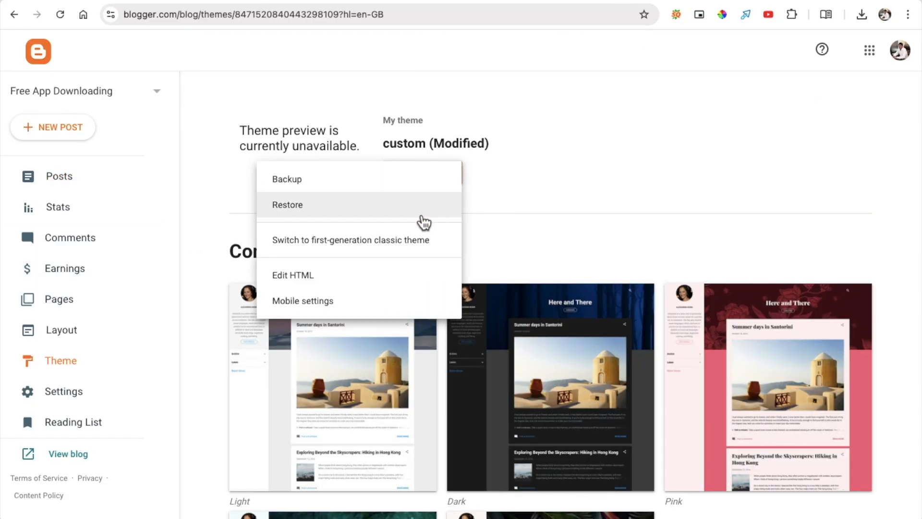
pyautogui.click(336, 279)
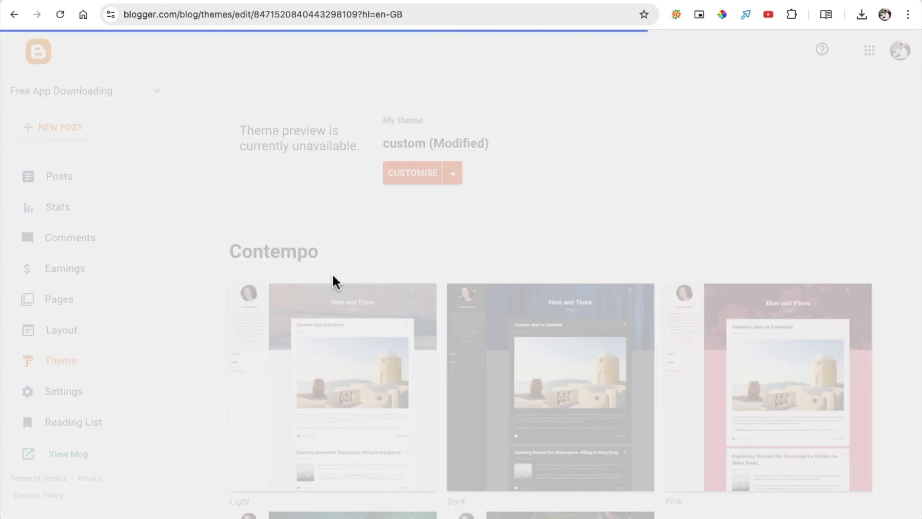
# Step: Search the theme's HTML for "android" to locate the main navigation menu's Android item
pyautogui.click(340, 0)
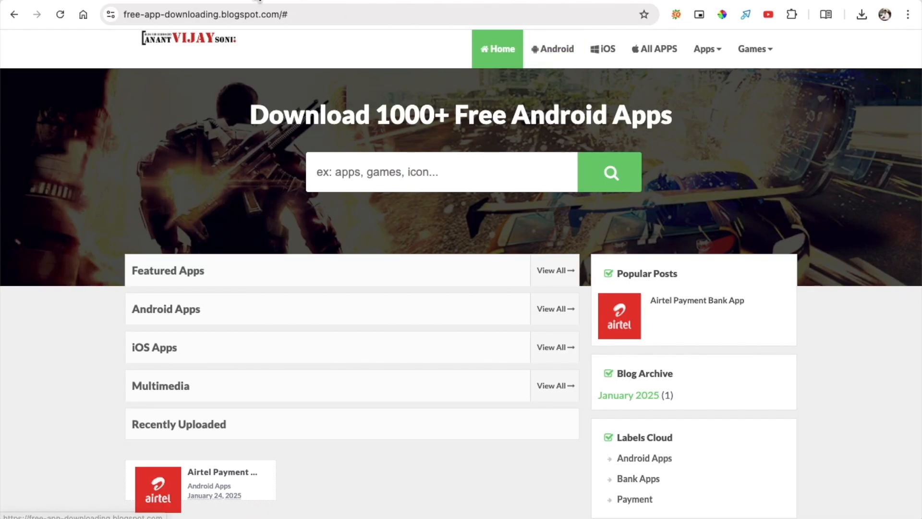
pyautogui.click(231, 1)
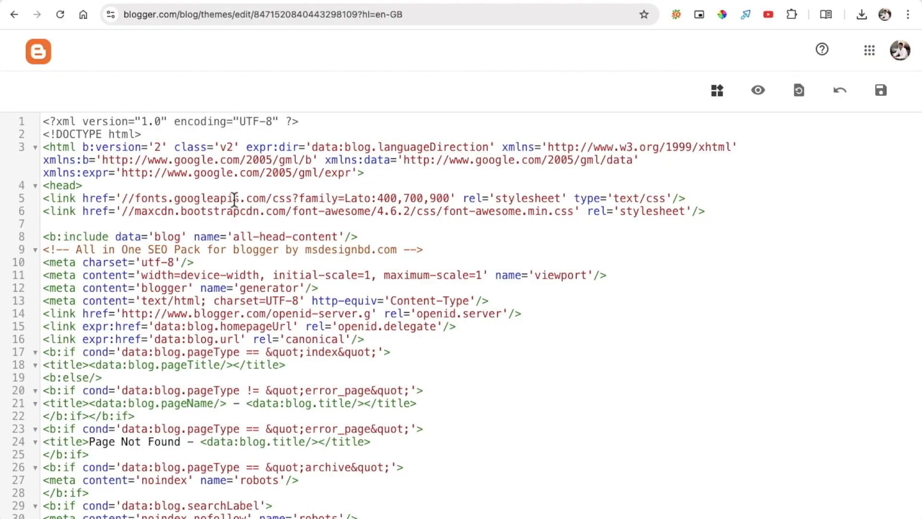
pyautogui.press('super+f')
pyautogui.write('android')
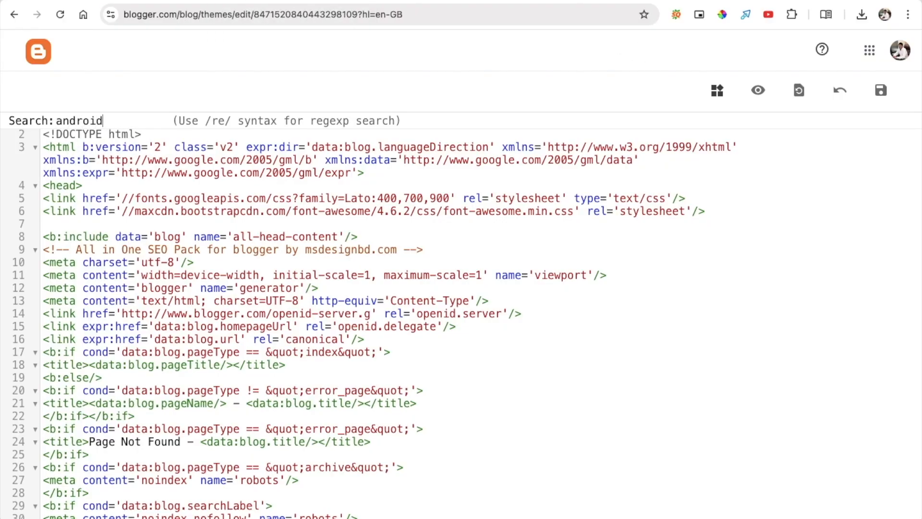
pyautogui.press('Return')
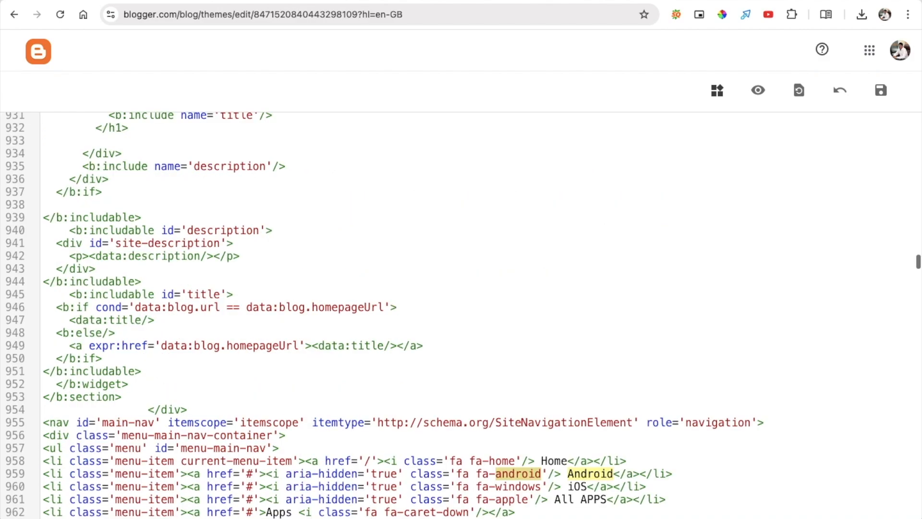
pyautogui.scroll(-4, 333, 320)
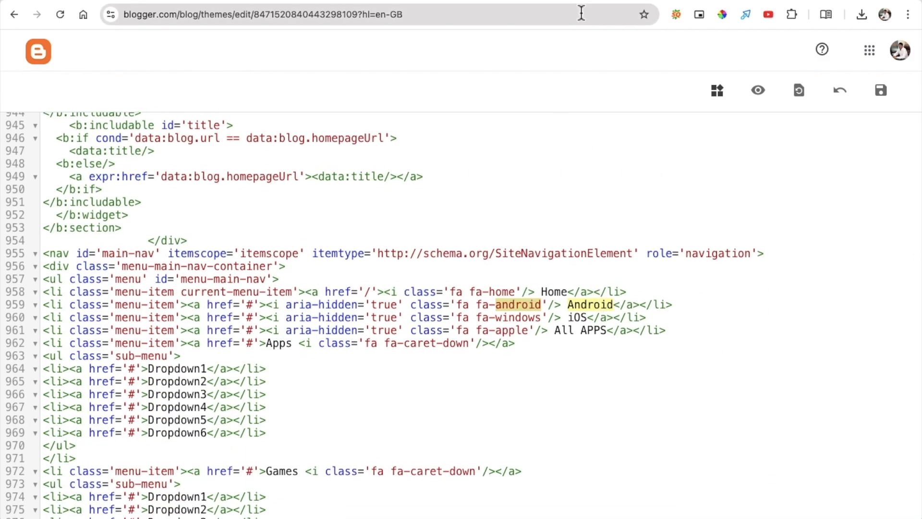
# Step: On the live blog, open the Android Apps label from the Labels Cloud and copy that page's address
pyautogui.click(323, 0)
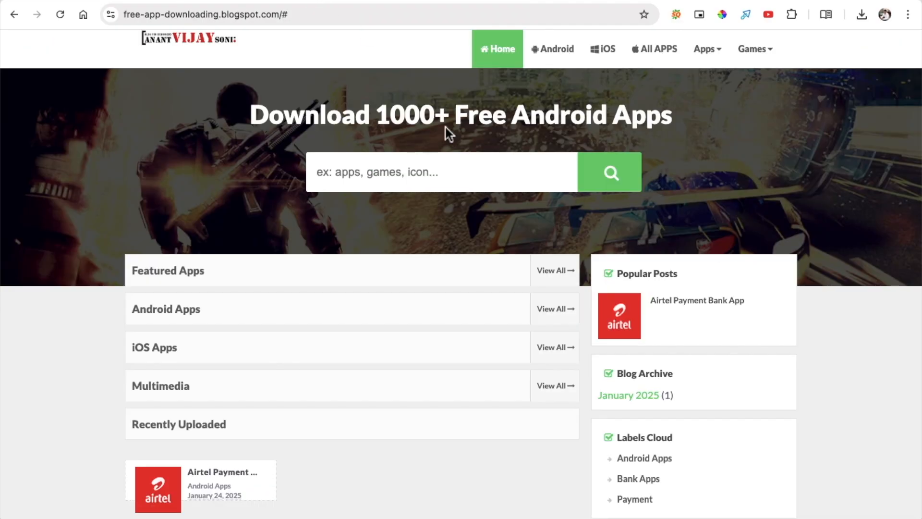
pyautogui.scroll(-2, 534, 272)
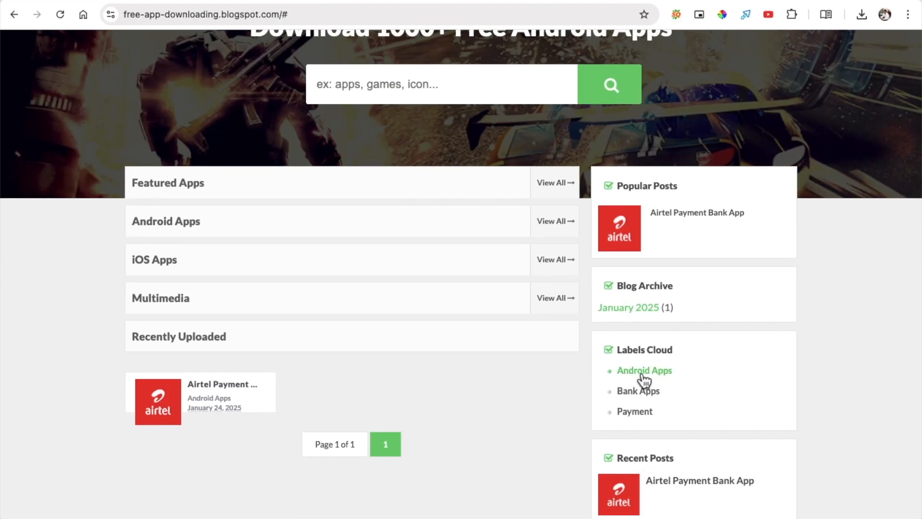
pyautogui.click(661, 379)
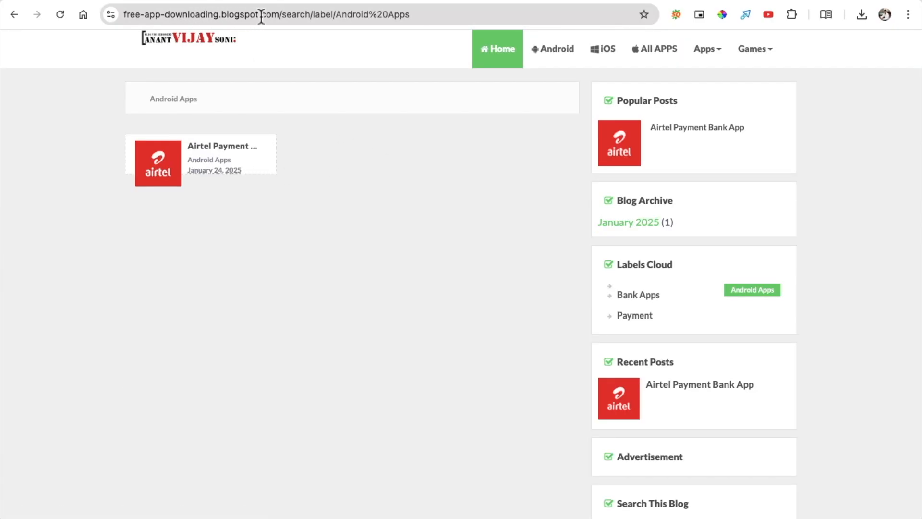
pyautogui.click(266, 15)
pyautogui.rightClick(267, 19)
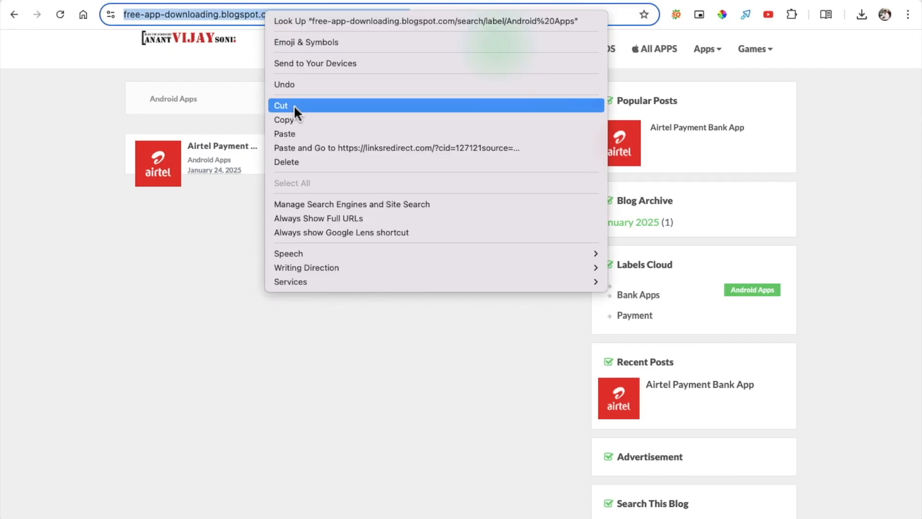
pyautogui.click(284, 119)
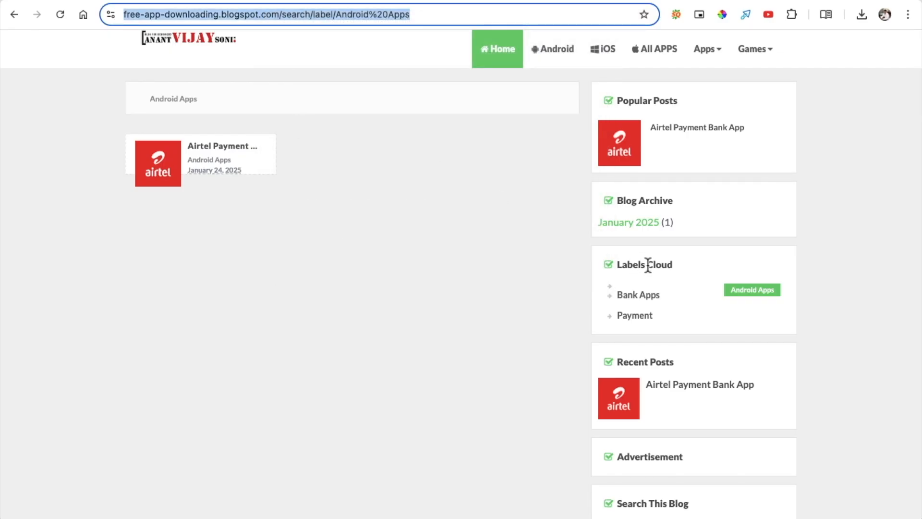
# Step: Try copying the Bank Apps label's link address, and copy the Android Apps page's address again
pyautogui.rightClick(747, 288)
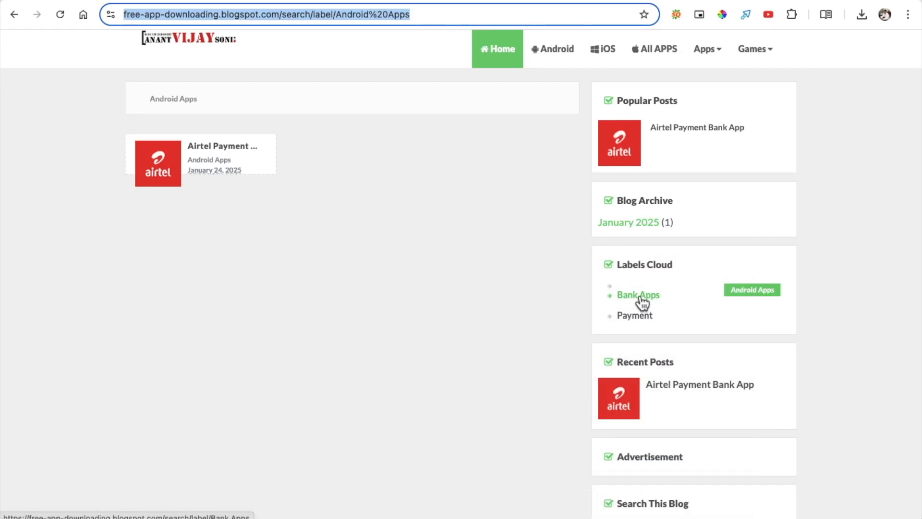
pyautogui.rightClick(637, 295)
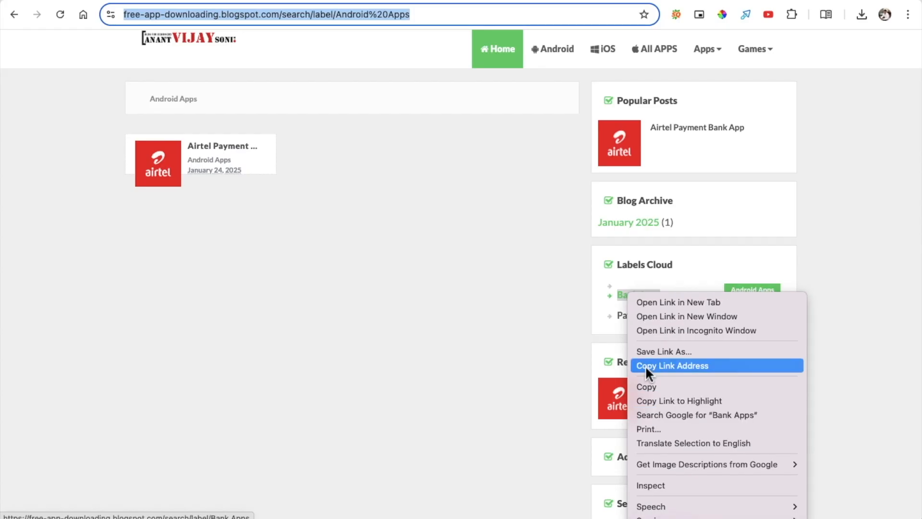
pyautogui.click(673, 366)
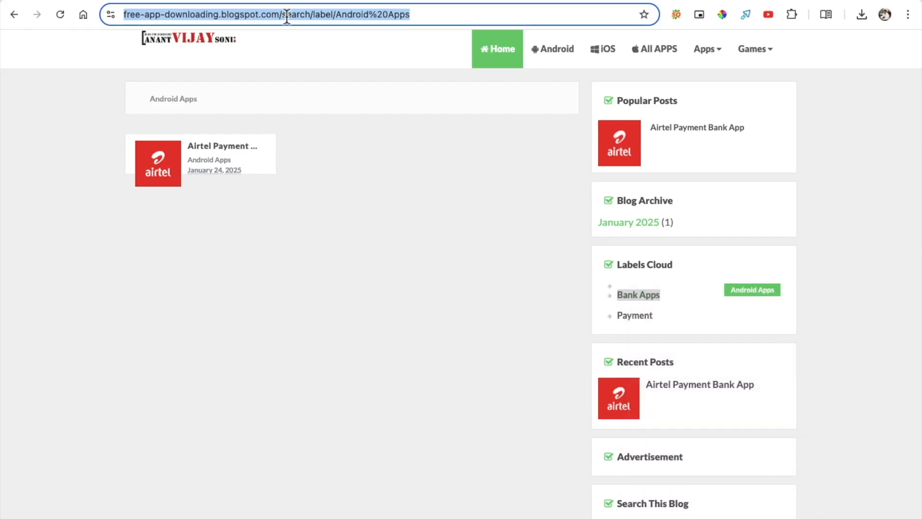
pyautogui.rightClick(287, 14)
pyautogui.click(318, 118)
pyautogui.hotkey('ctrl', 'Tab')
pyautogui.doubleClick(248, 305)
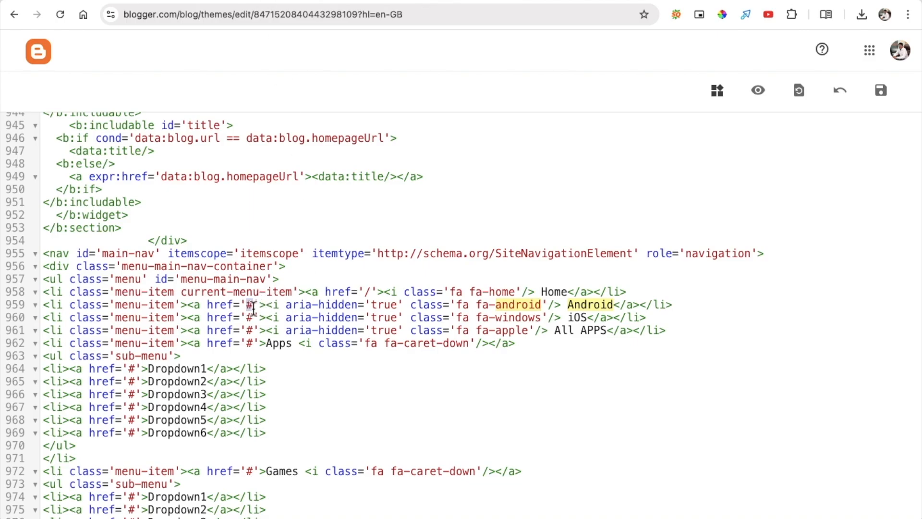
pyautogui.moveTo(672, 307); pyautogui.dragTo(33, 312)
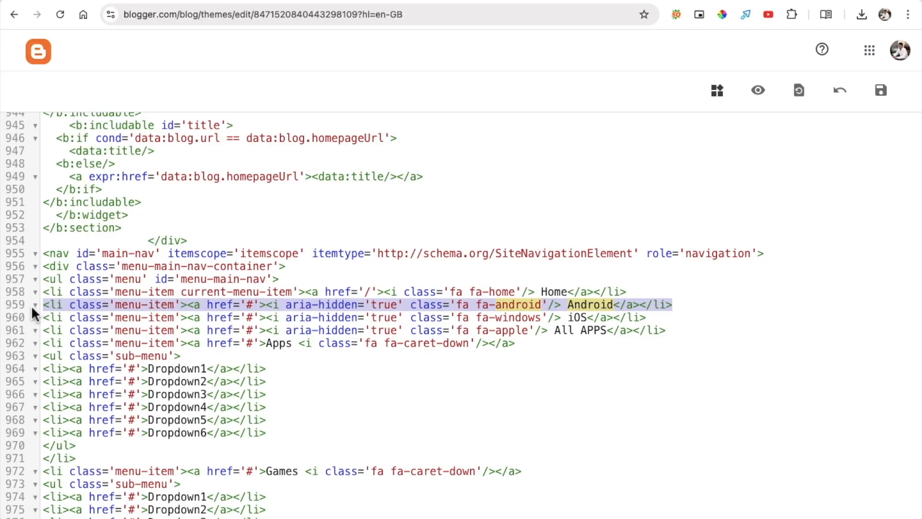
pyautogui.click(260, 304)
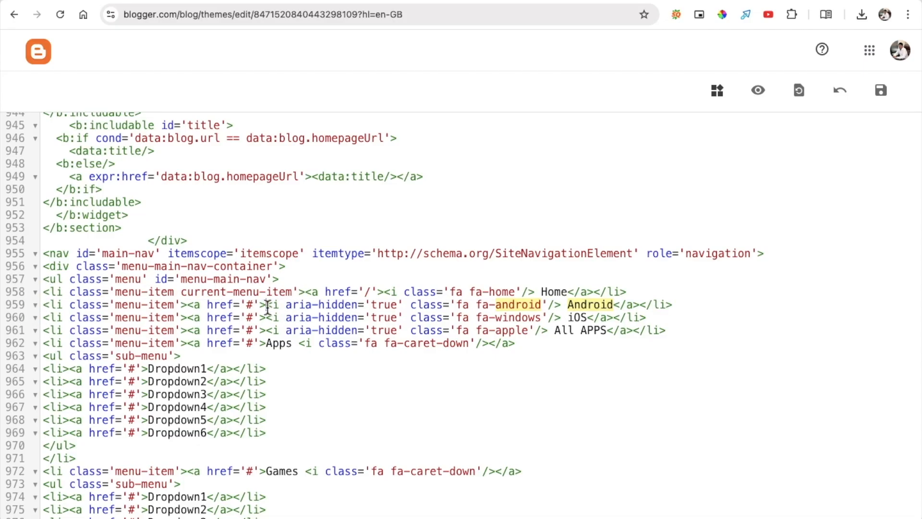
pyautogui.doubleClick(506, 304)
pyautogui.click(613, 306)
pyautogui.doubleClick(576, 304)
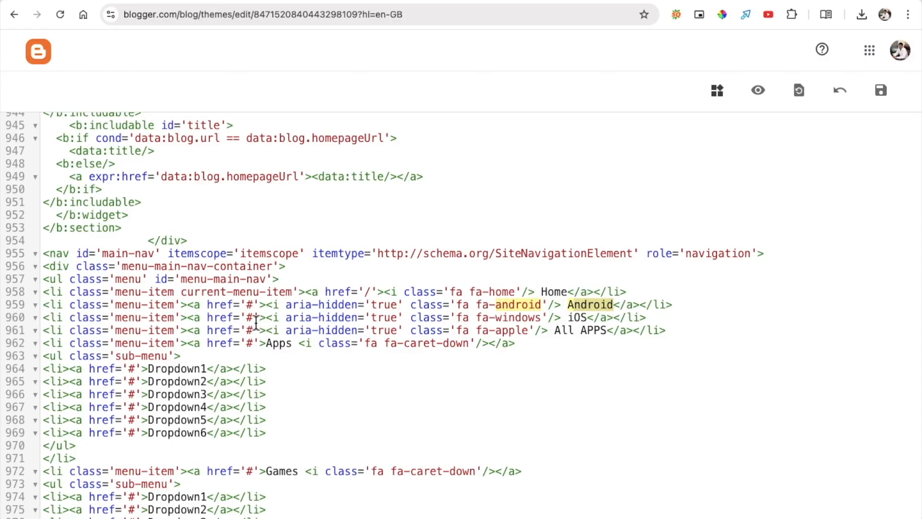
pyautogui.moveTo(253, 320); pyautogui.dragTo(236, 319)
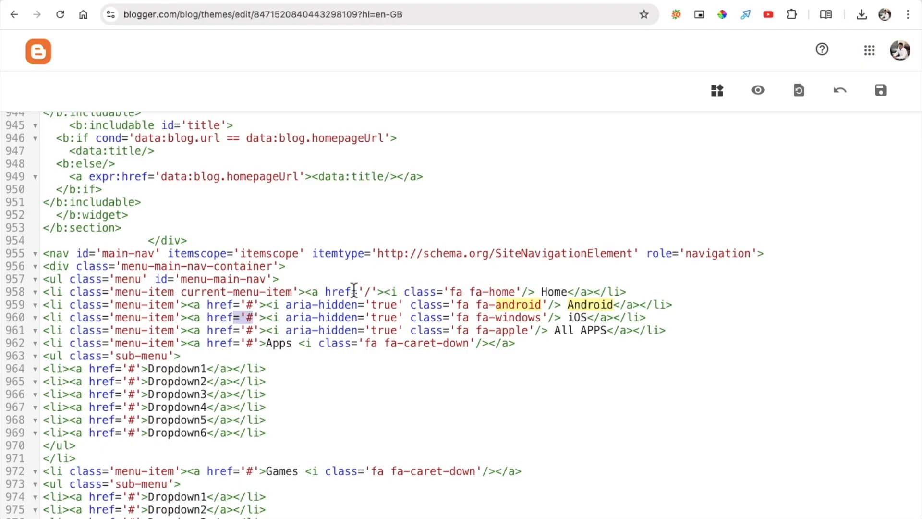
pyautogui.click(252, 305)
pyautogui.press('BackSpace')
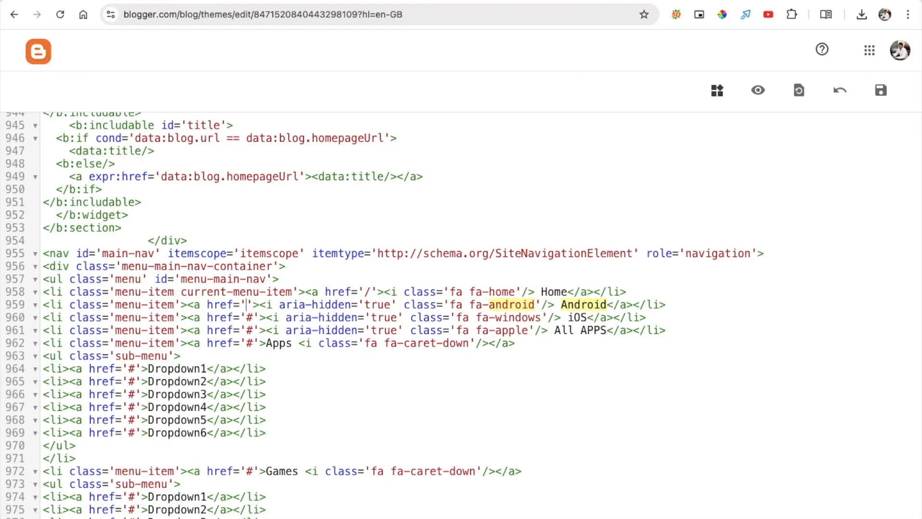
pyautogui.hotkey('ctrl', 'v')
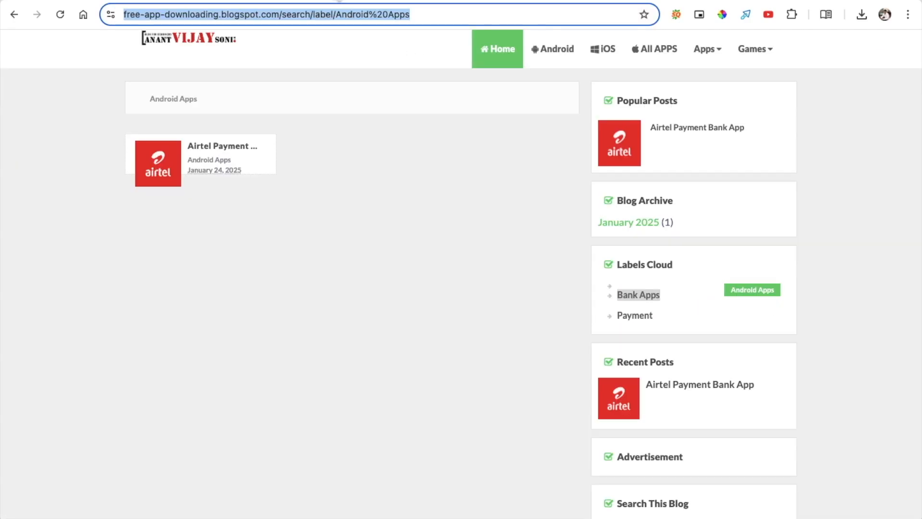
# Step: Open the Bank Apps label page on the live blog, copy its address, and return to the theme HTML
pyautogui.click(639, 296)
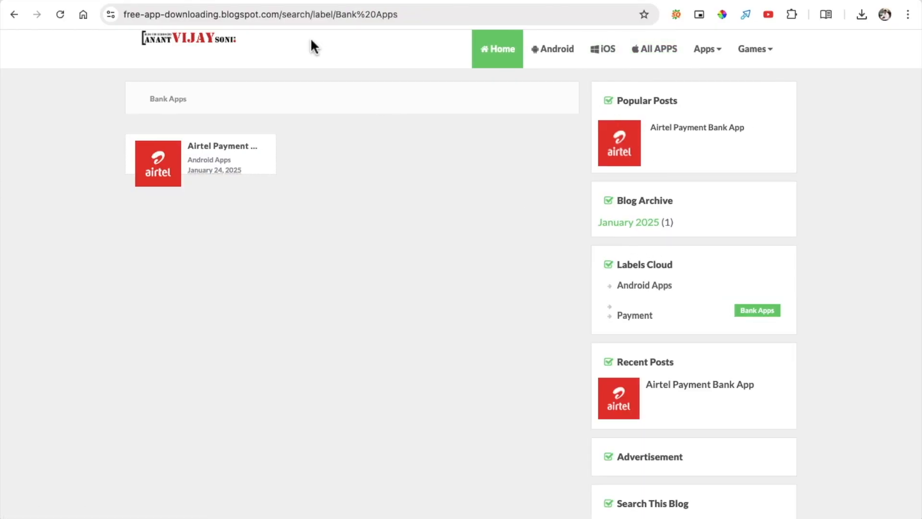
pyautogui.click(284, 15)
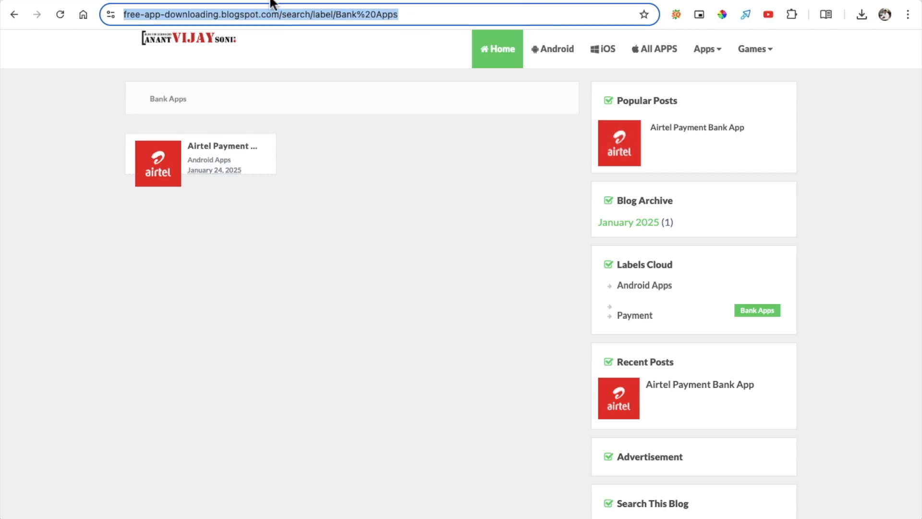
pyautogui.click(279, 1)
# Step: Rename the All APPS menu item in the theme HTML to Bank Apps
pyautogui.scroll(-3, 270, 304)
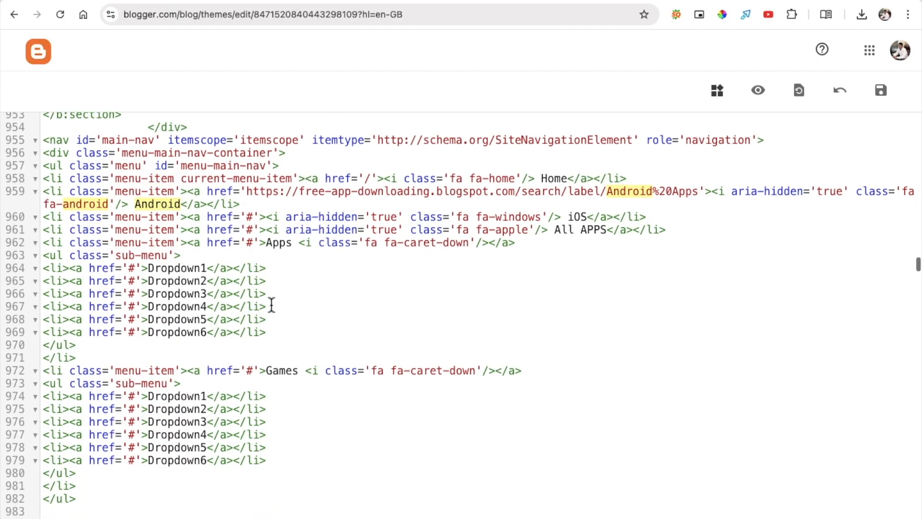
pyautogui.scroll(2, 272, 304)
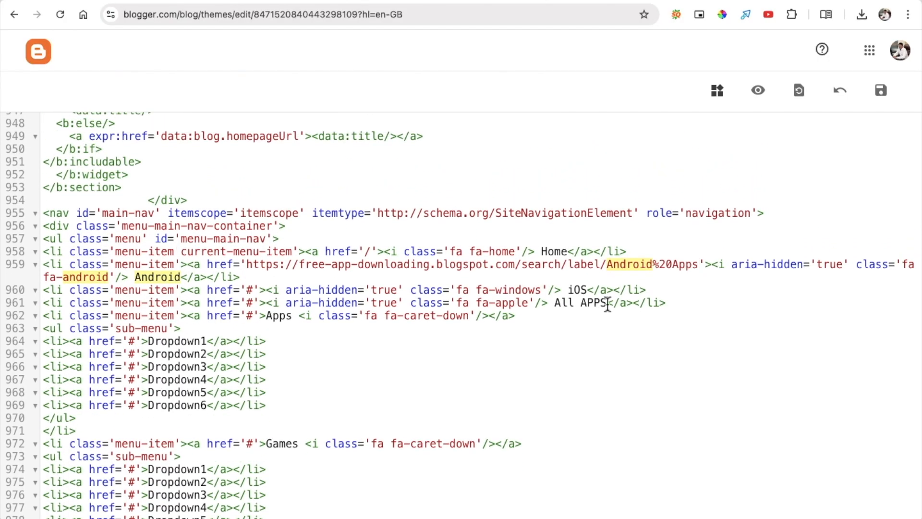
pyautogui.moveTo(606, 306); pyautogui.dragTo(555, 306)
pyautogui.write('Bank Apps')
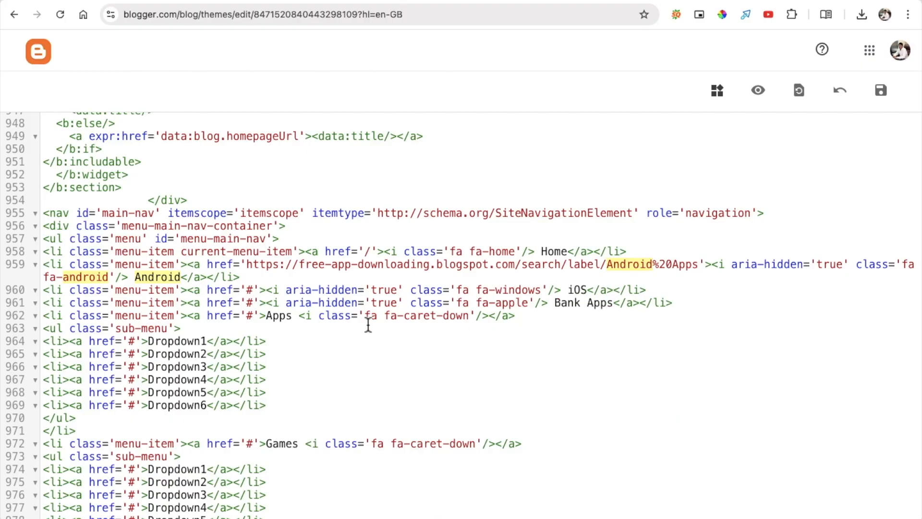
pyautogui.doubleClick(249, 304)
pyautogui.hotkey('ctrl', 'v')
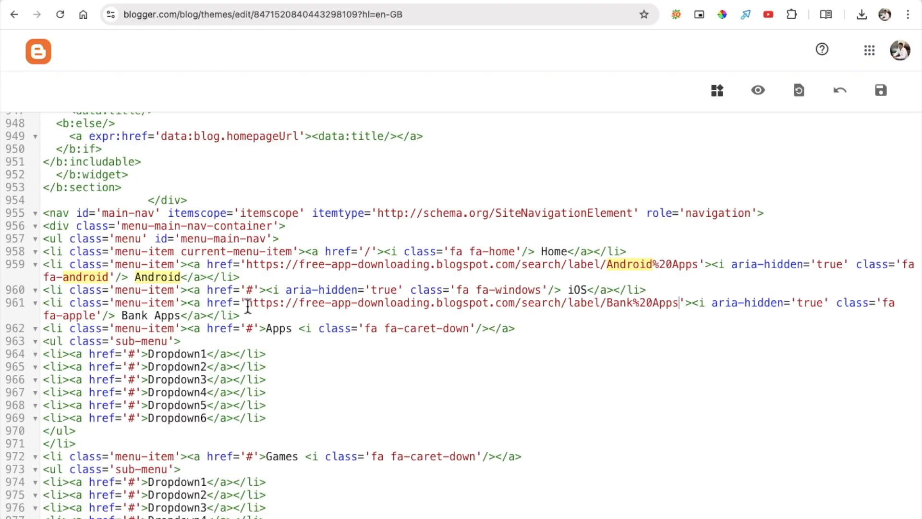
pyautogui.click(883, 95)
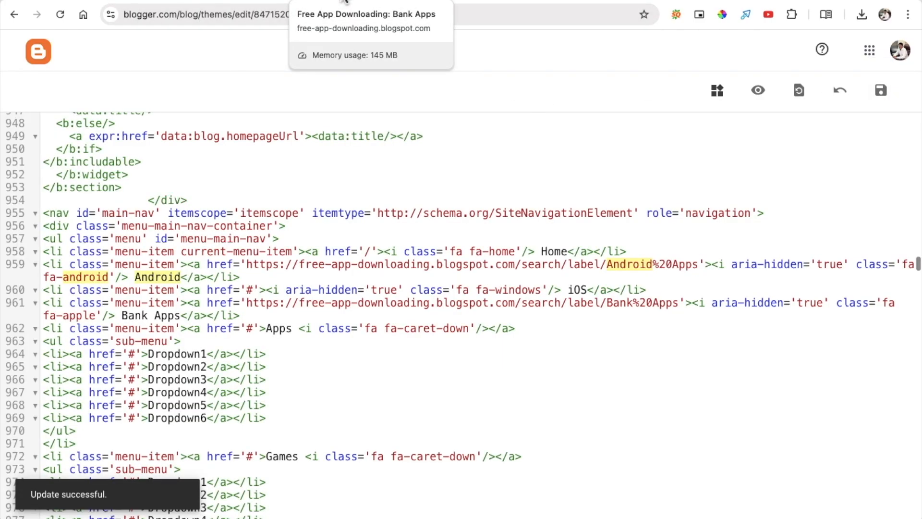
# Step: Reload the live blog's home page, open its Android menu link, and check the label page's heading and address
pyautogui.click(341, 1)
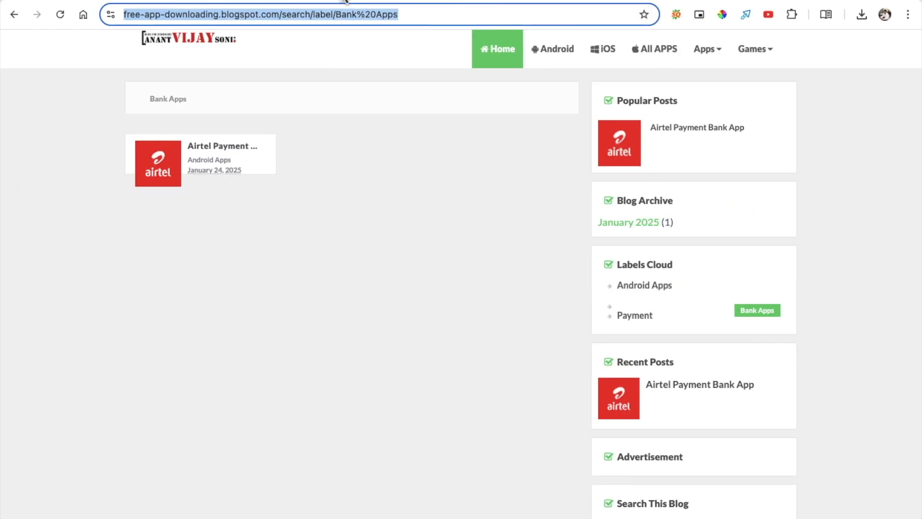
pyautogui.click(242, 2)
pyautogui.click(340, 2)
pyautogui.click(189, 42)
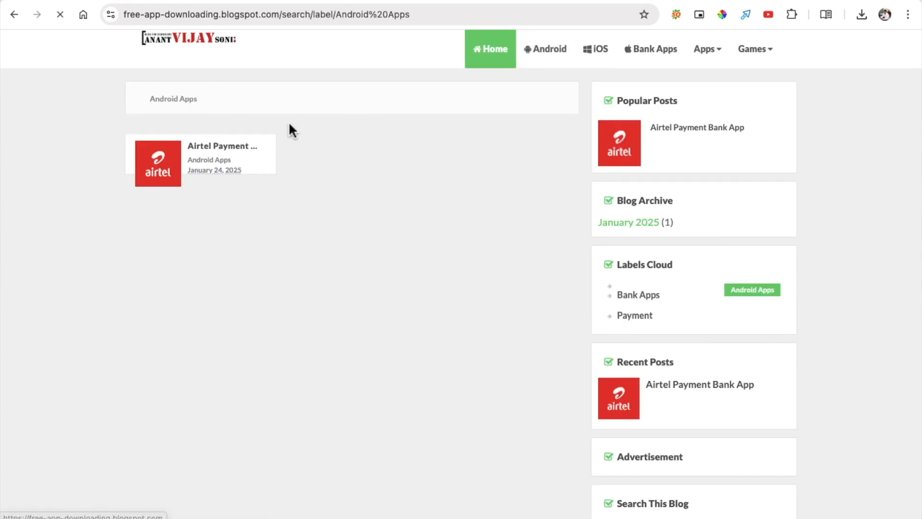
pyautogui.moveTo(146, 99); pyautogui.dragTo(239, 102)
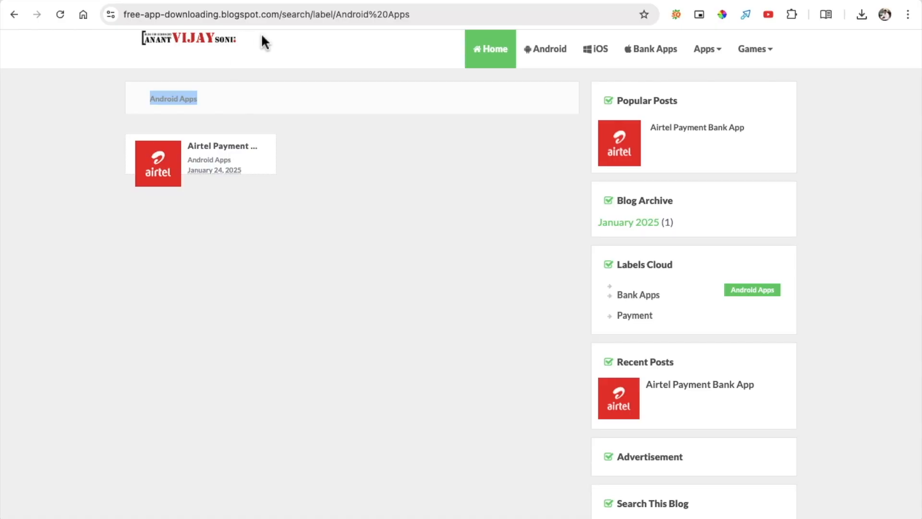
pyautogui.click(301, 15)
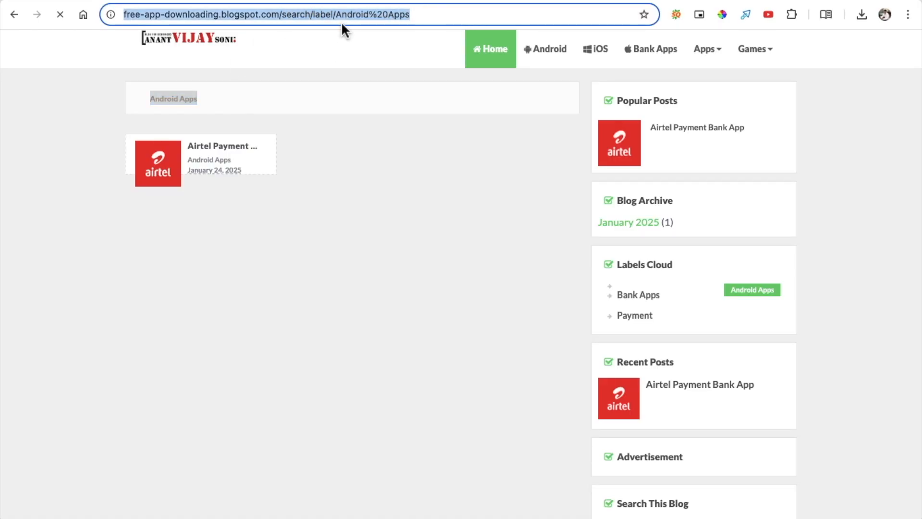
pyautogui.click(407, 15)
pyautogui.moveTo(443, 18); pyautogui.dragTo(348, 15)
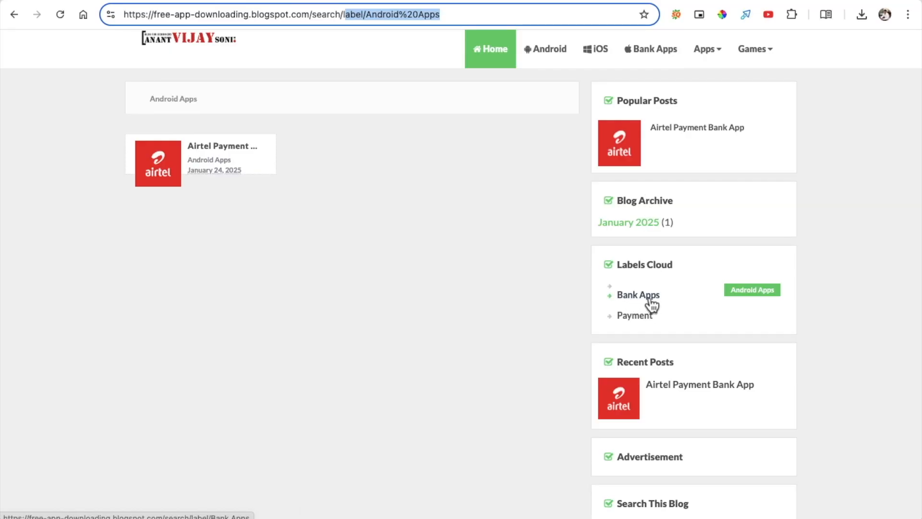
# Step: Open the blog's Bank Apps menu link and check the label page's heading and address
pyautogui.click(642, 56)
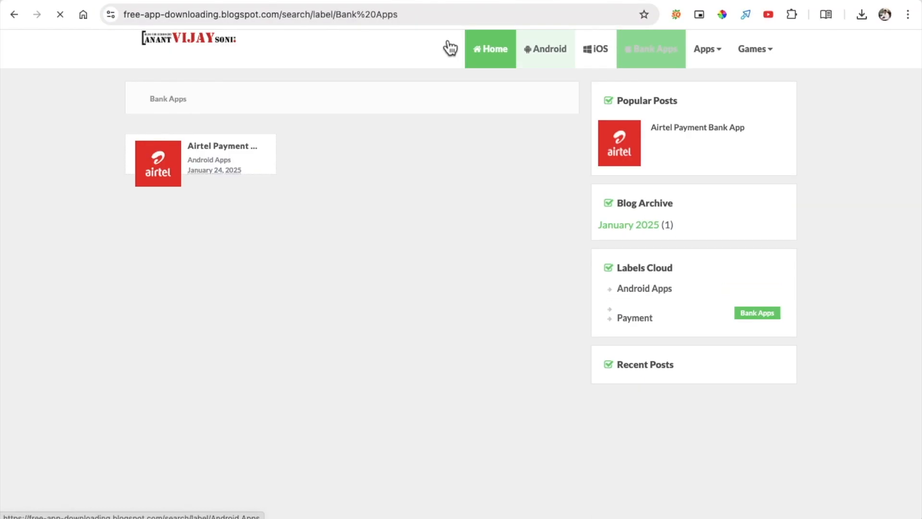
pyautogui.moveTo(197, 100); pyautogui.dragTo(146, 98)
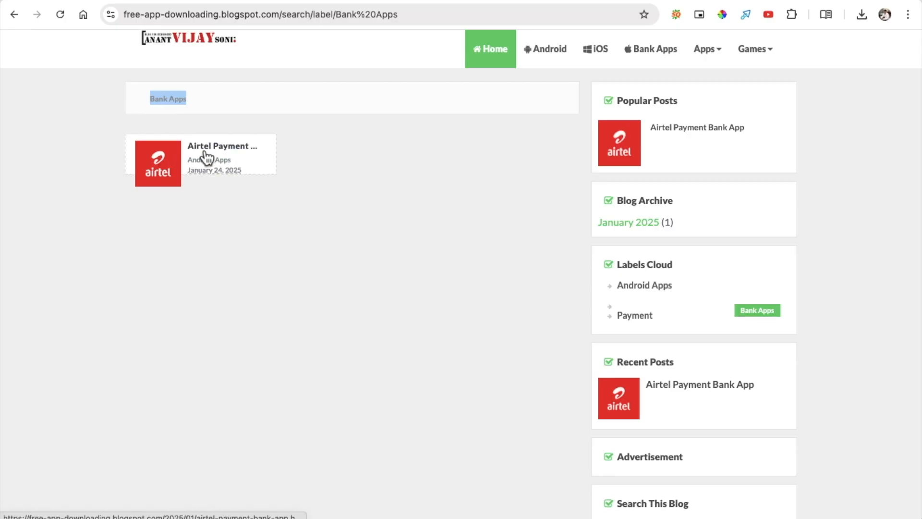
pyautogui.click(400, 14)
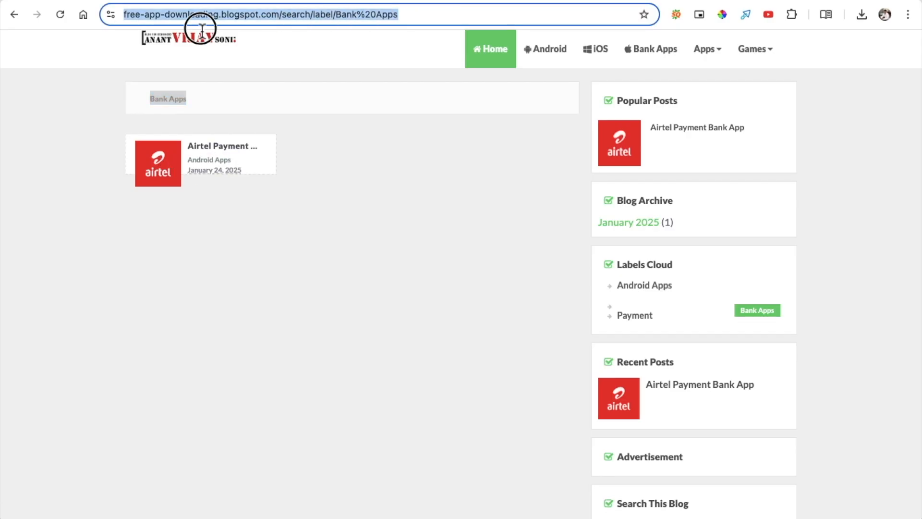
# Step: Rename the Dropdown1 entry under the Apps menu to Game Apps in the theme HTML and save the theme
pyautogui.click(325, 141)
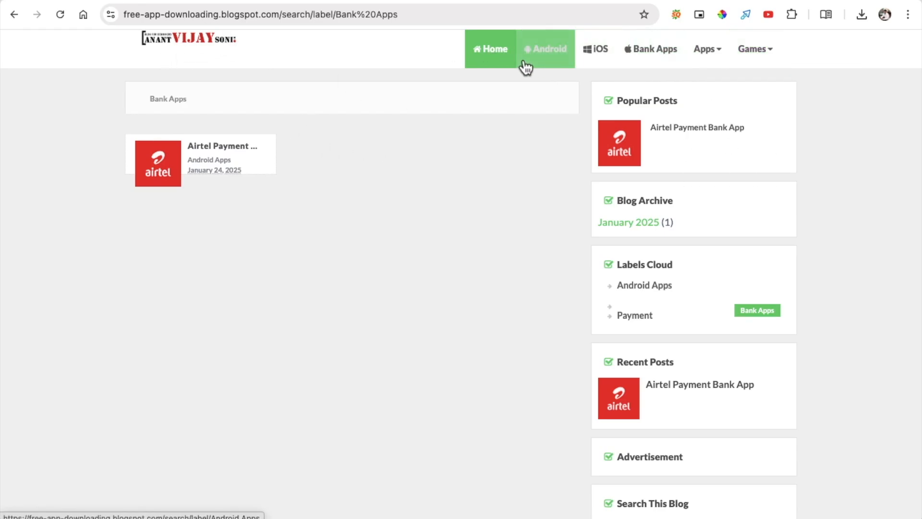
pyautogui.moveTo(717, 58)
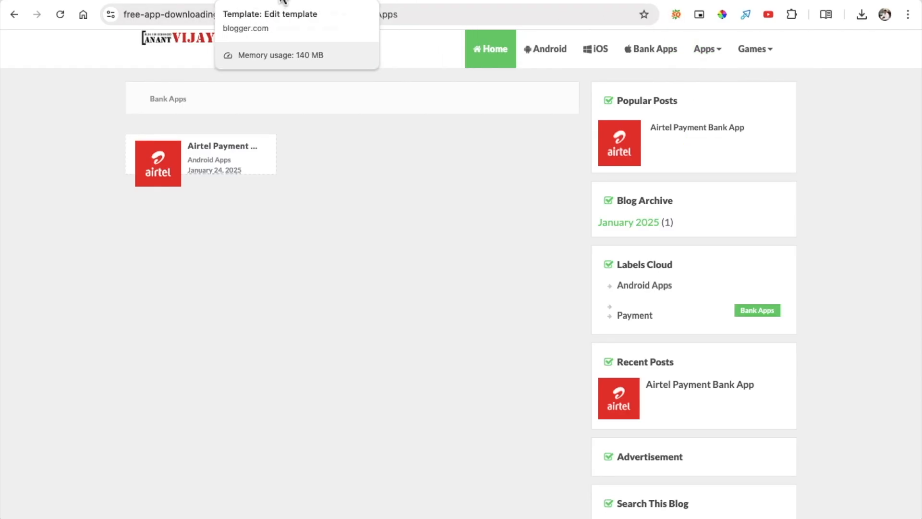
pyautogui.click(263, 1)
pyautogui.scroll(-3, 246, 294)
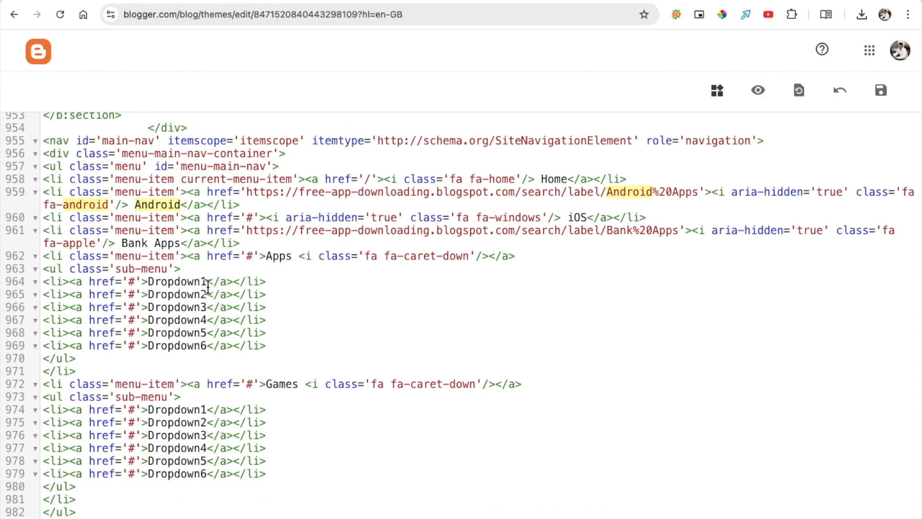
pyautogui.moveTo(208, 283); pyautogui.dragTo(149, 283)
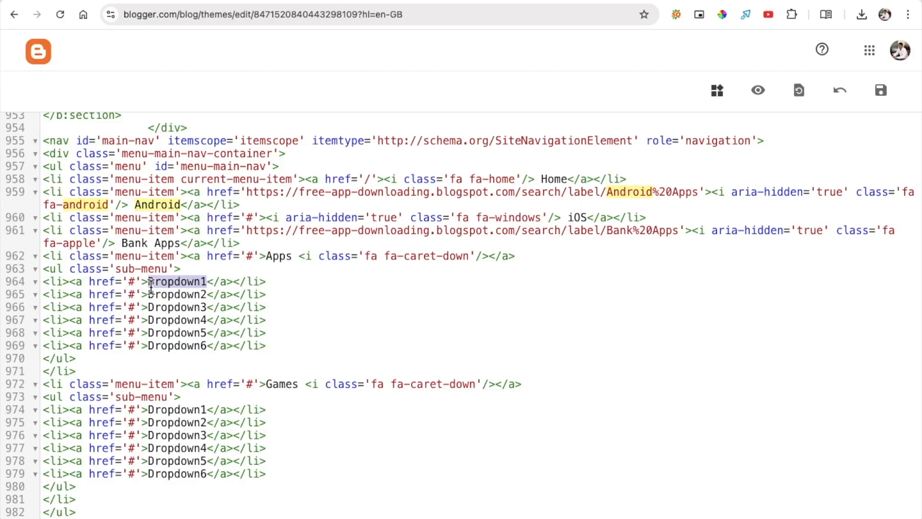
pyautogui.write('Game Apps')
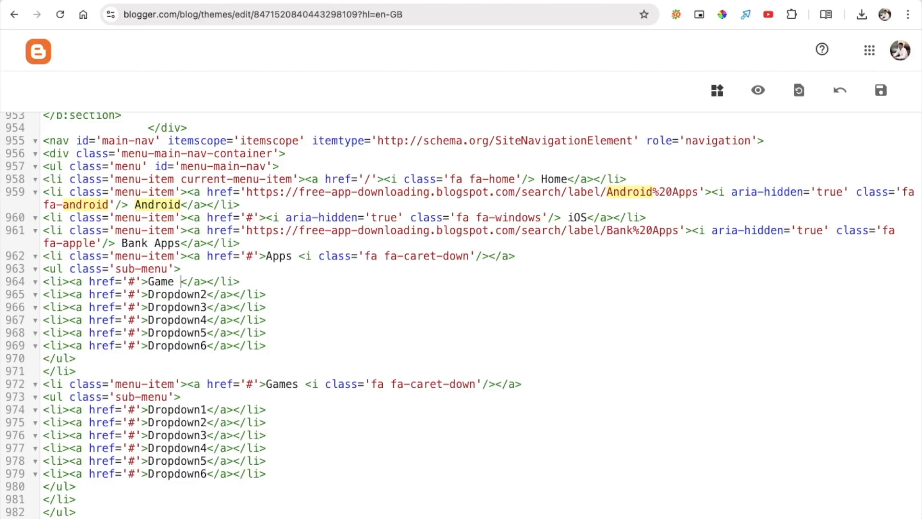
pyautogui.click(887, 97)
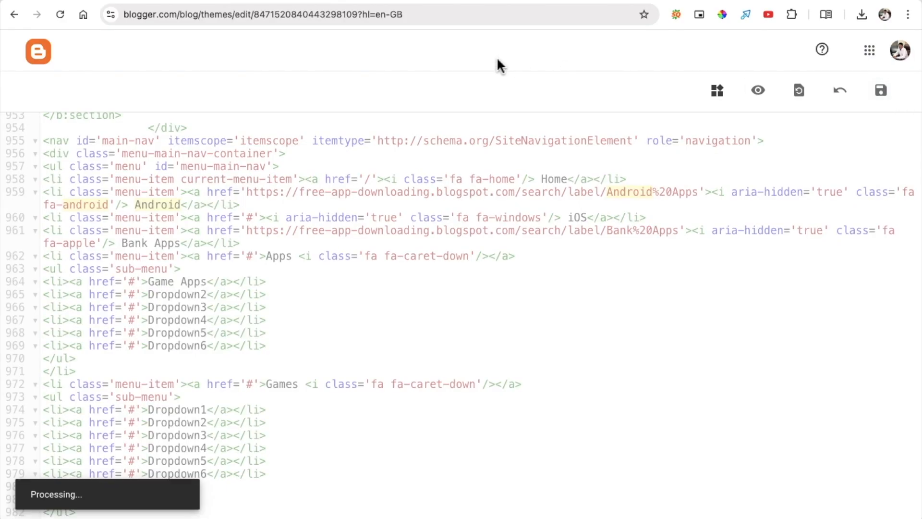
# Step: Reload the live blog page and check the first entry of the Apps dropdown menu
pyautogui.click(339, 1)
pyautogui.moveTo(725, 56)
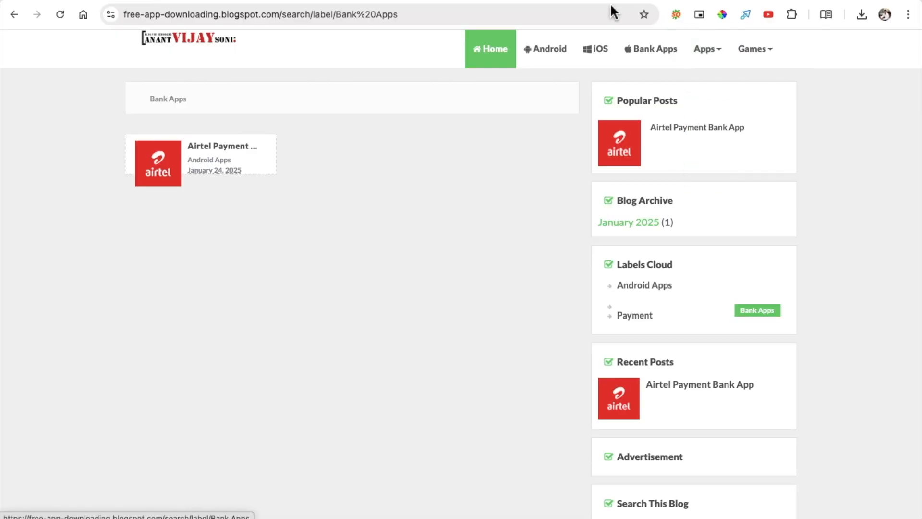
pyautogui.click(63, 16)
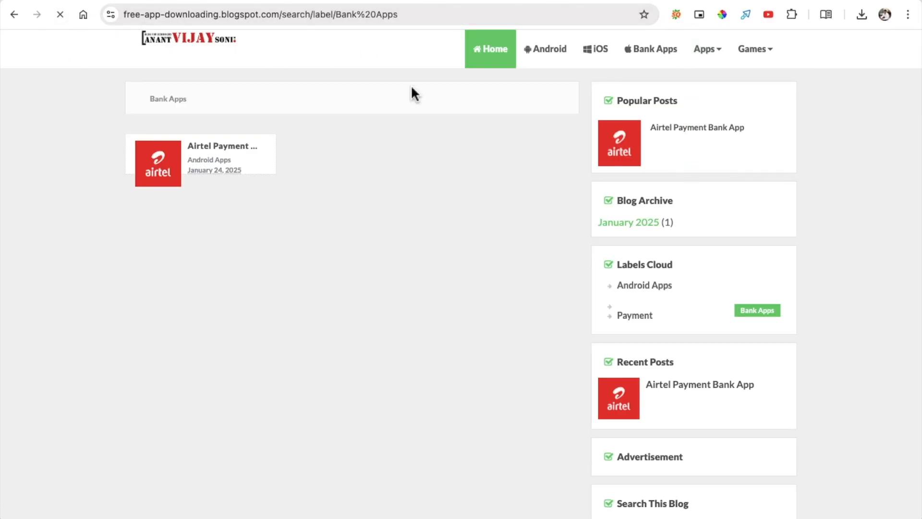
pyautogui.moveTo(723, 58)
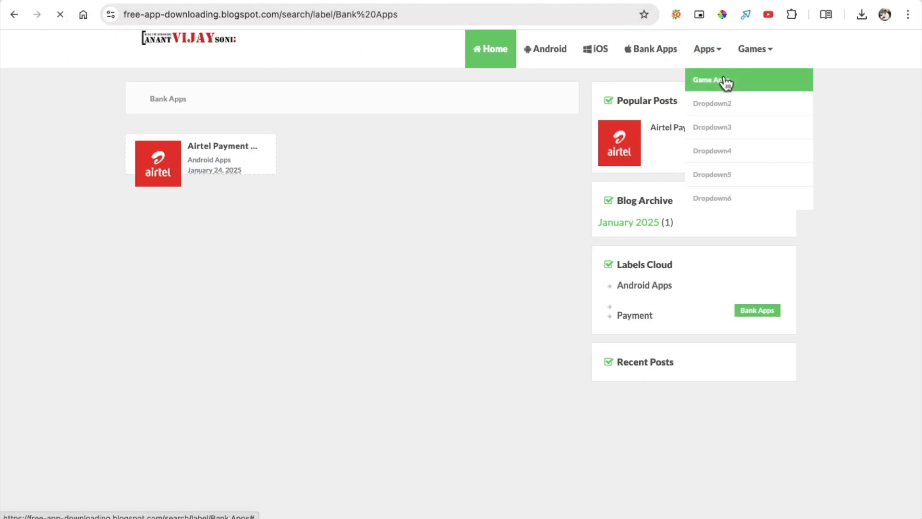
pyautogui.scroll(3, 724, 78)
pyautogui.scroll(-3, 726, 83)
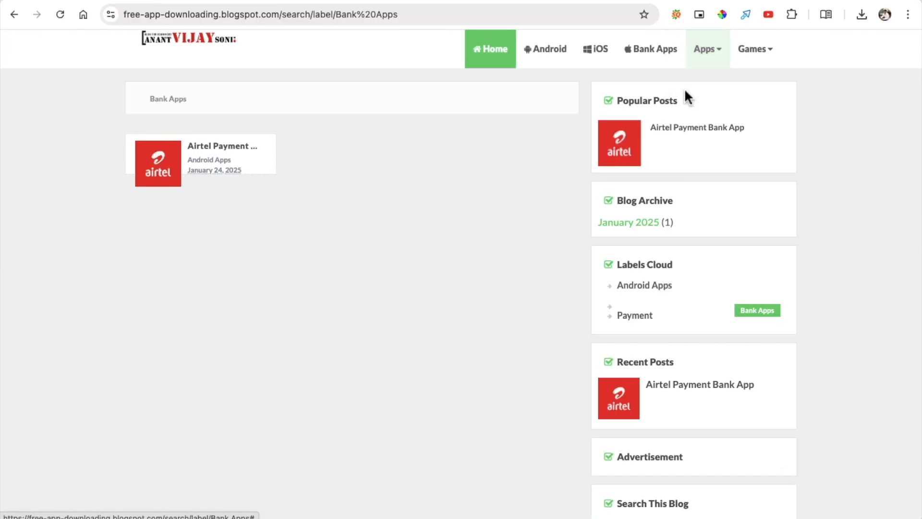
# Step: Review the dropdown entries in the theme code, the live Bank Apps label page, and the Android Apps section on the home page
pyautogui.click(241, 0)
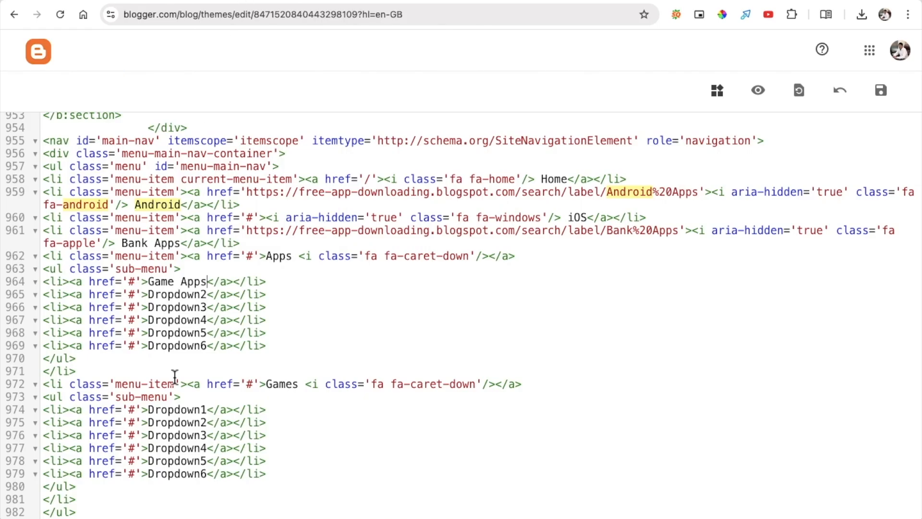
pyautogui.click(341, 1)
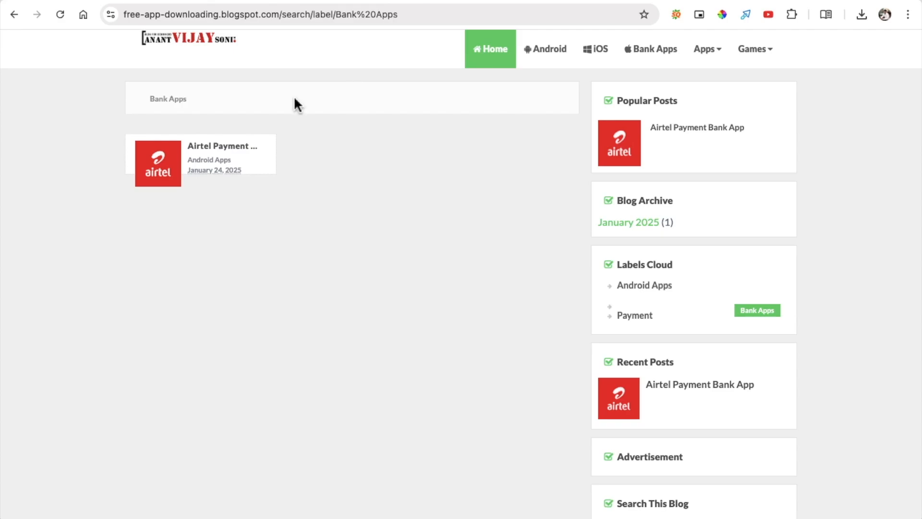
pyautogui.scroll(-3, 638, 202)
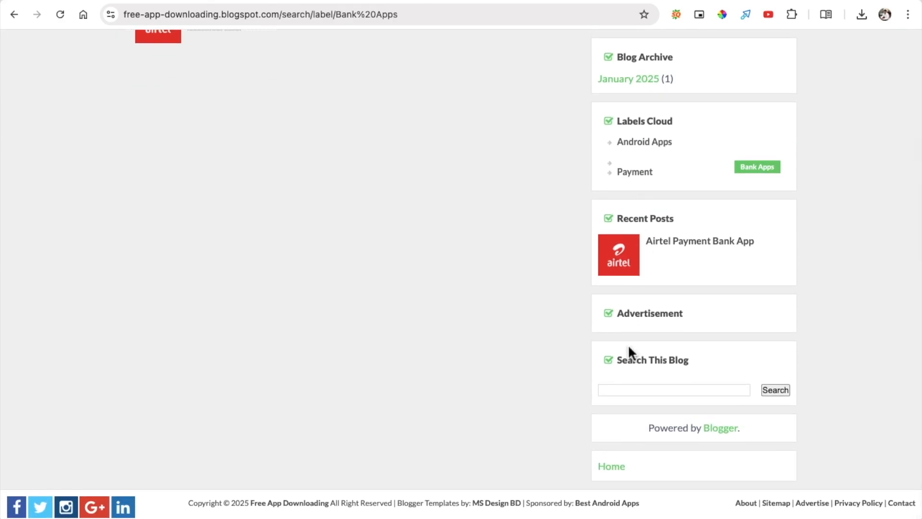
pyautogui.scroll(3, 624, 363)
pyautogui.scroll(-1, 624, 363)
pyautogui.scroll(1, 672, 240)
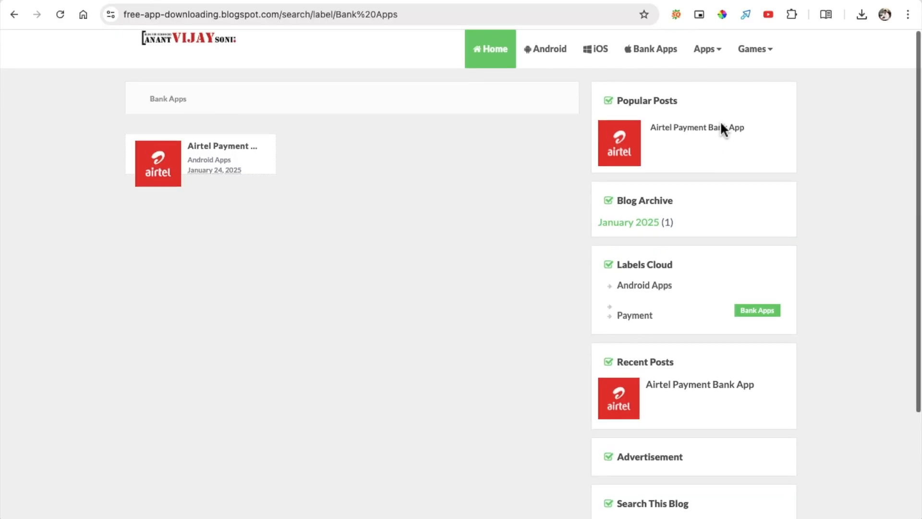
pyautogui.moveTo(753, 46)
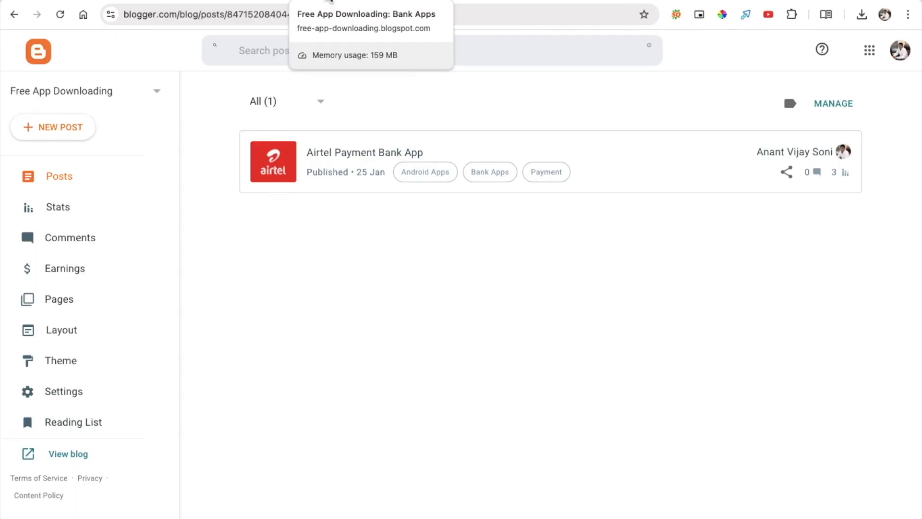
pyautogui.click(327, 1)
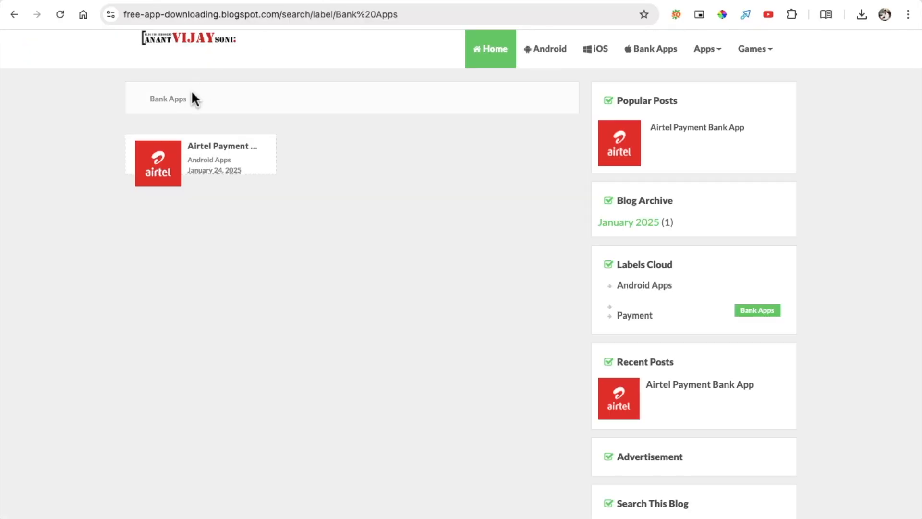
pyautogui.click(177, 43)
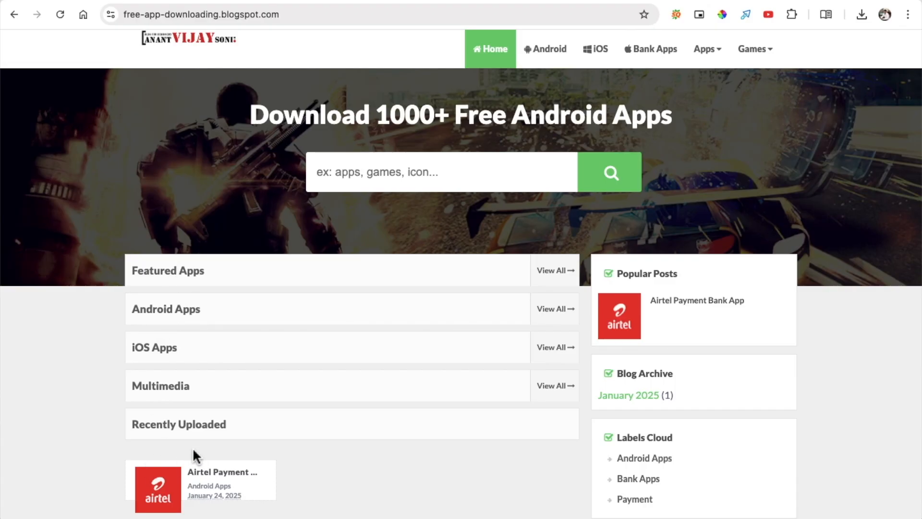
pyautogui.moveTo(141, 311); pyautogui.dragTo(209, 307)
# Step: Set the content of the Android Apps gadget in the blog layout to the label name Android Apps, copied from its live label page, and save it
pyautogui.click(96, 1)
pyautogui.click(66, 340)
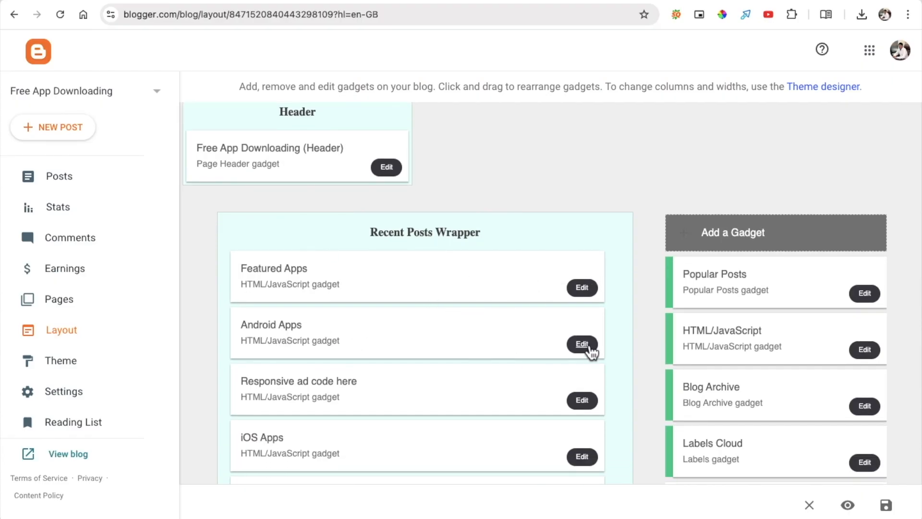
pyautogui.click(586, 343)
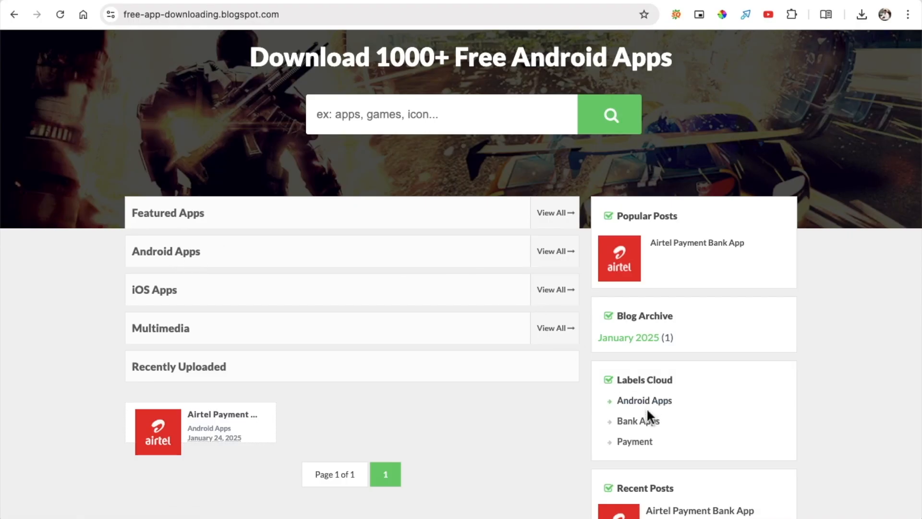
pyautogui.click(645, 408)
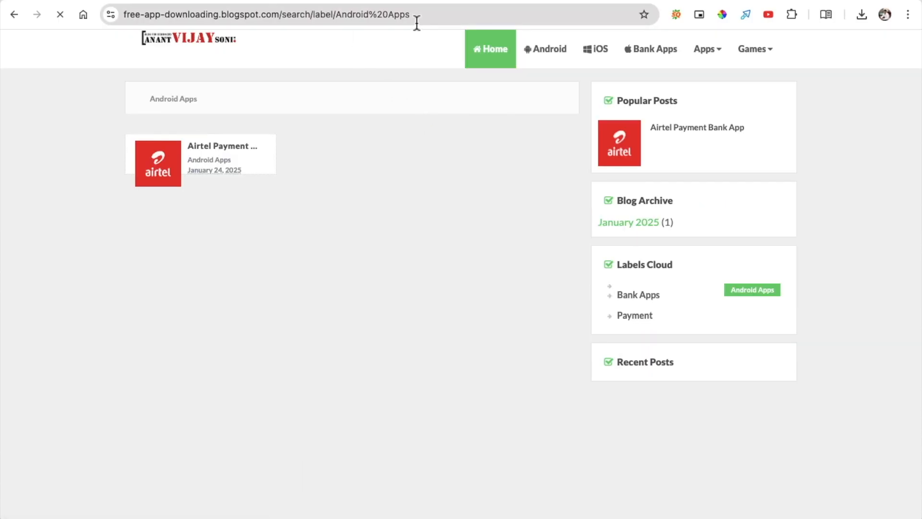
pyautogui.moveTo(197, 98); pyautogui.dragTo(145, 100)
pyautogui.hotkey('ctrl', 'c')
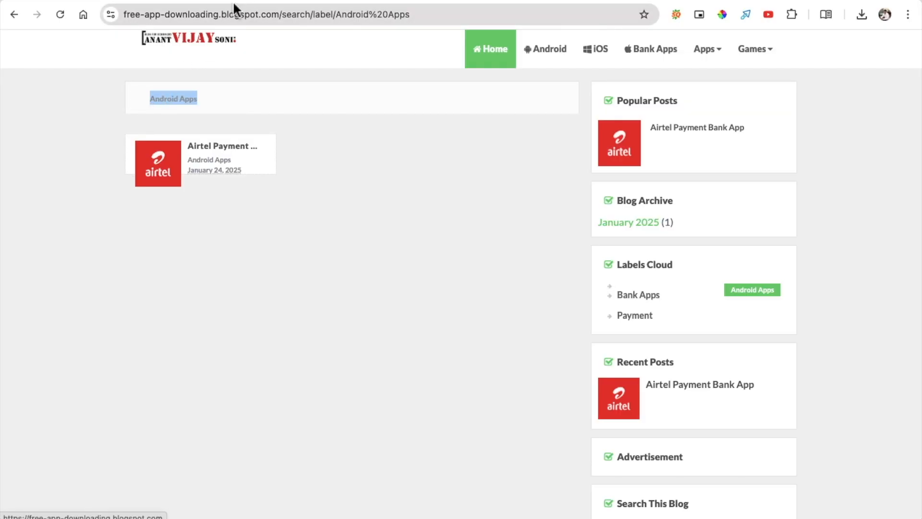
pyautogui.click(253, 1)
pyautogui.click(388, 302)
pyautogui.hotkey('ctrl', 'v')
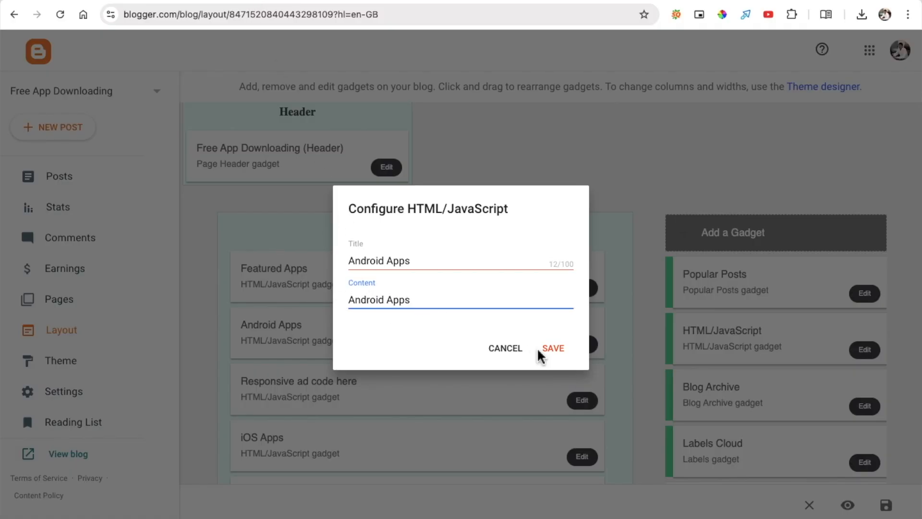
pyautogui.click(556, 355)
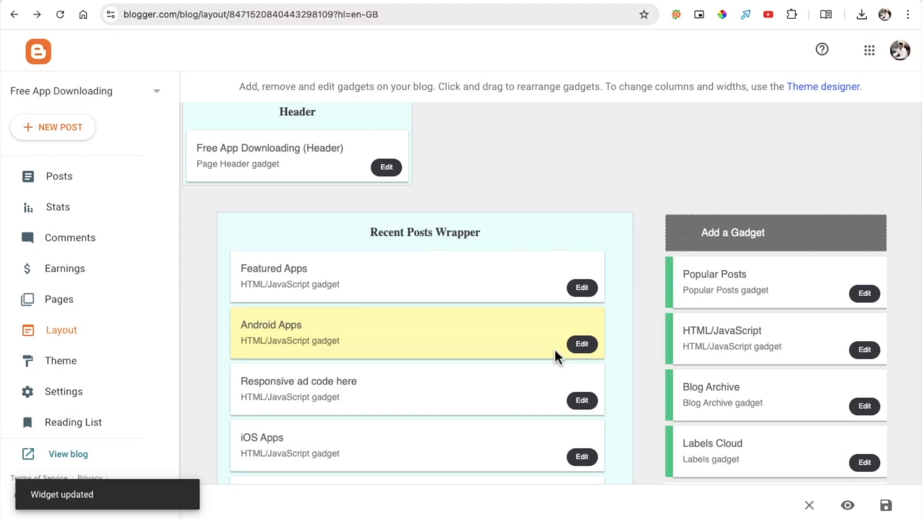
# Step: Recheck the Android Apps gadget's content without changing it, and look at the Android Apps section on the live home page
pyautogui.click(586, 349)
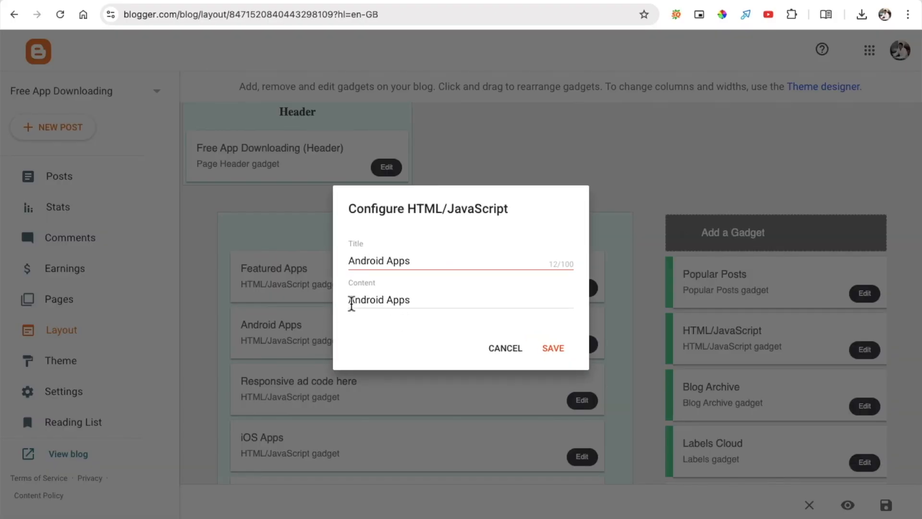
pyautogui.click(351, 303)
pyautogui.moveTo(387, 301); pyautogui.dragTo(394, 304)
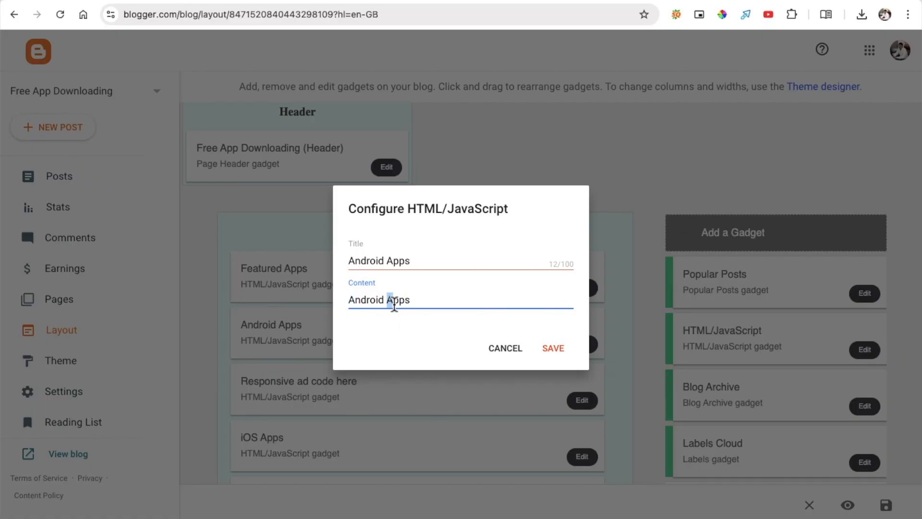
pyautogui.click(505, 354)
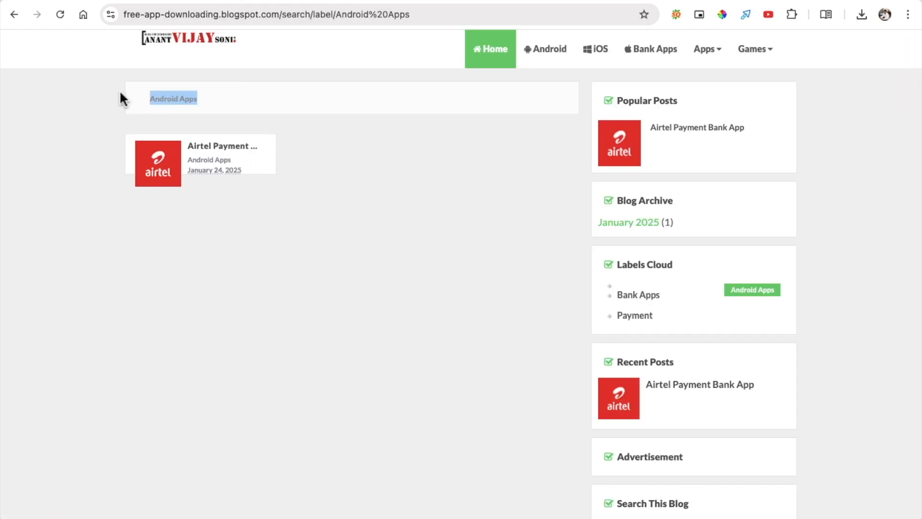
pyautogui.click(174, 43)
pyautogui.scroll(-3, 207, 293)
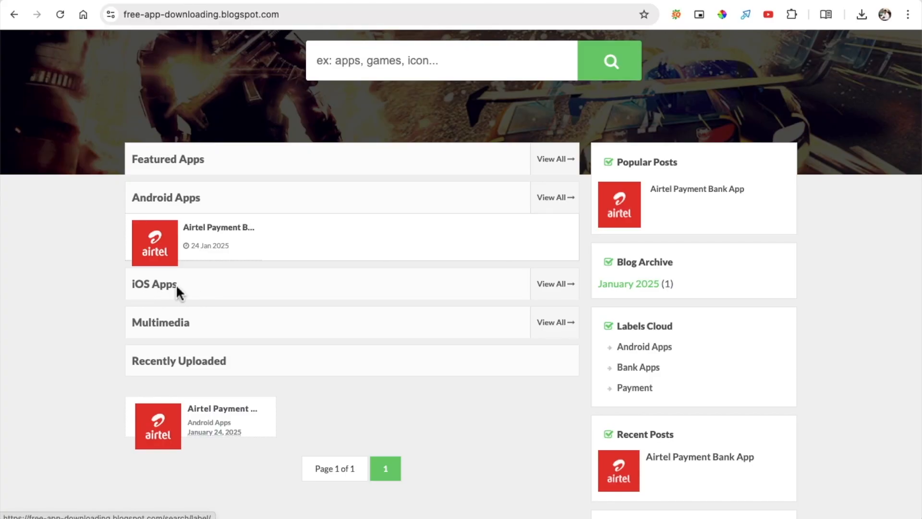
# Step: Copy the Bank Apps label name from the live home page, set it as the content of the iOS Apps layout gadget, and save
pyautogui.moveTo(180, 287); pyautogui.dragTo(127, 284)
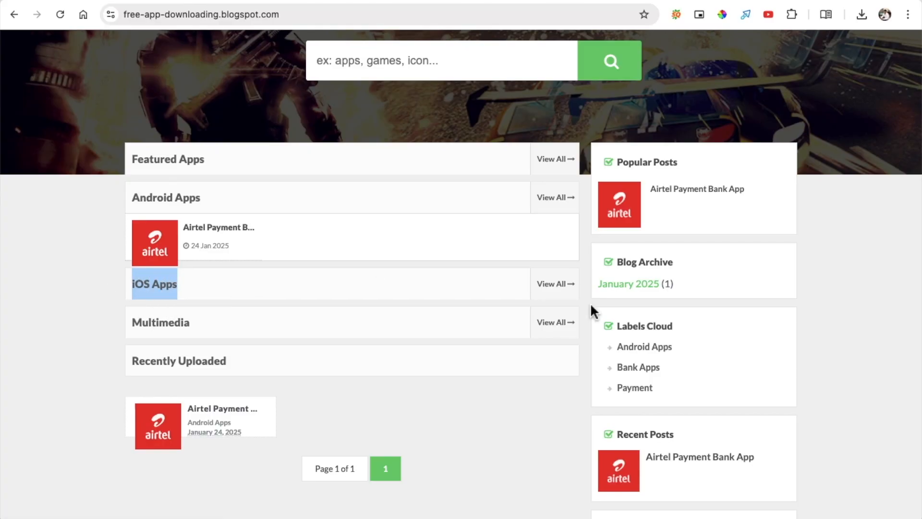
pyautogui.click(684, 380)
pyautogui.moveTo(642, 371); pyautogui.dragTo(619, 375)
pyautogui.hotkey('ctrl', 'c')
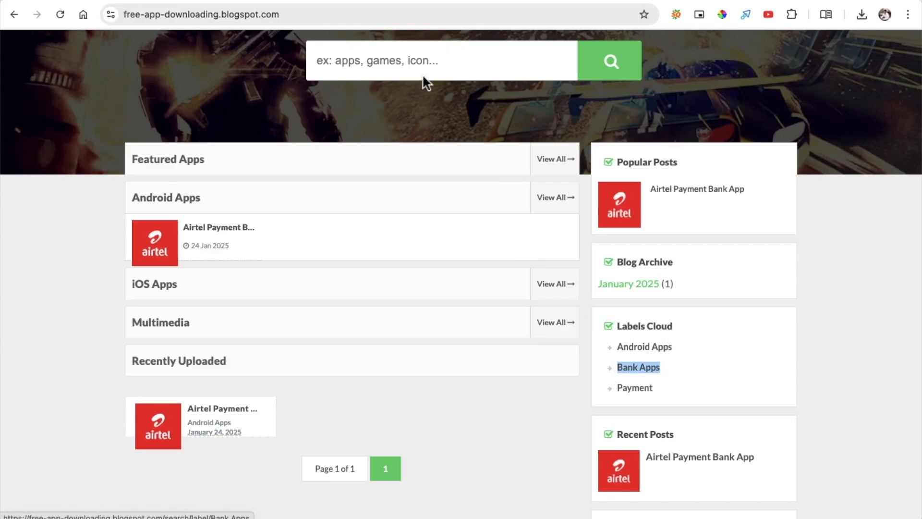
pyautogui.click(260, 1)
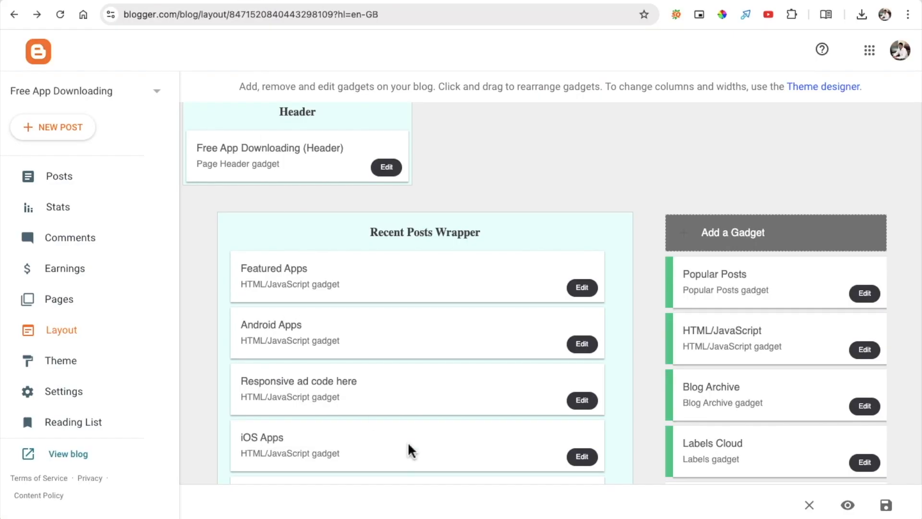
pyautogui.scroll(-3, 408, 449)
pyautogui.click(591, 321)
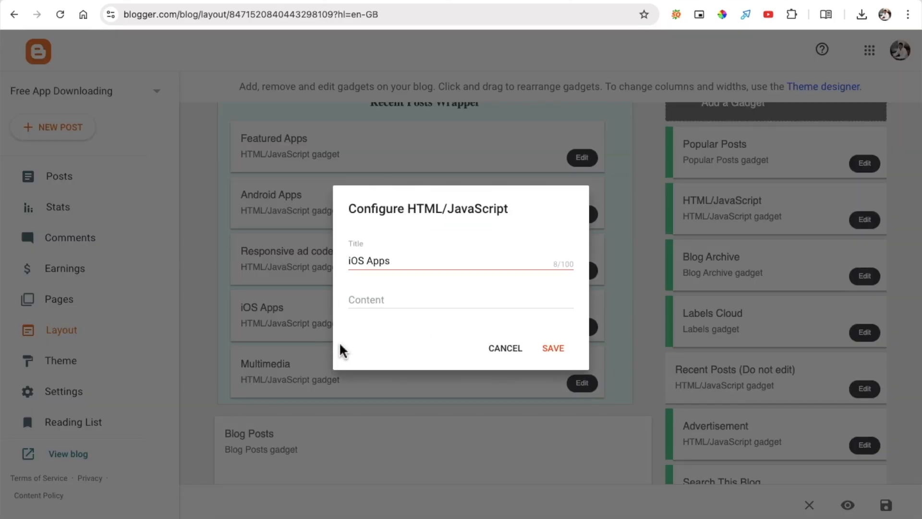
pyautogui.click(371, 305)
pyautogui.hotkey('ctrl', 'v')
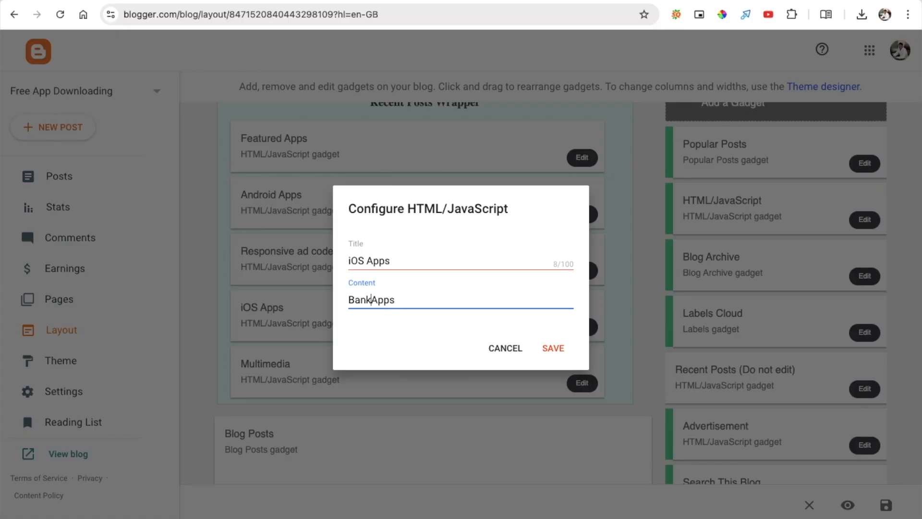
pyautogui.click(550, 350)
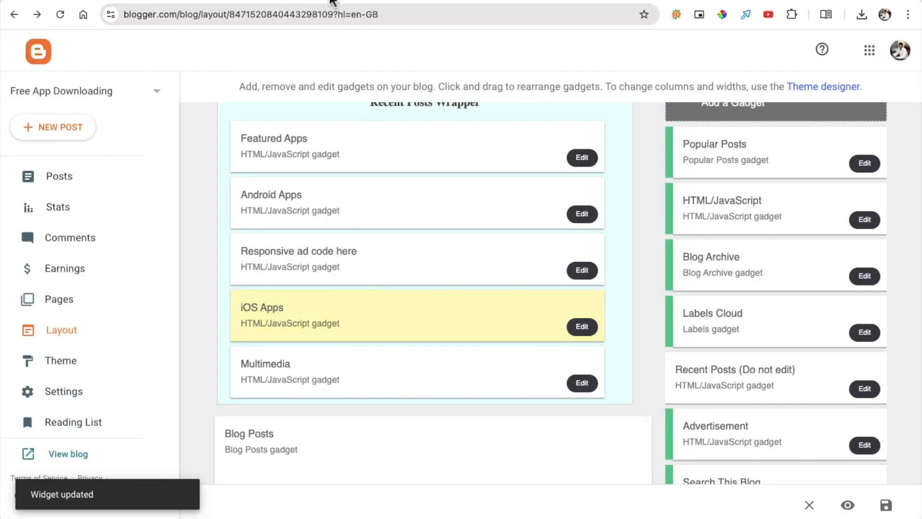
# Step: Reload the live home page, check the iOS Apps section, and return to the blog layout
pyautogui.click(330, 0)
pyautogui.click(60, 14)
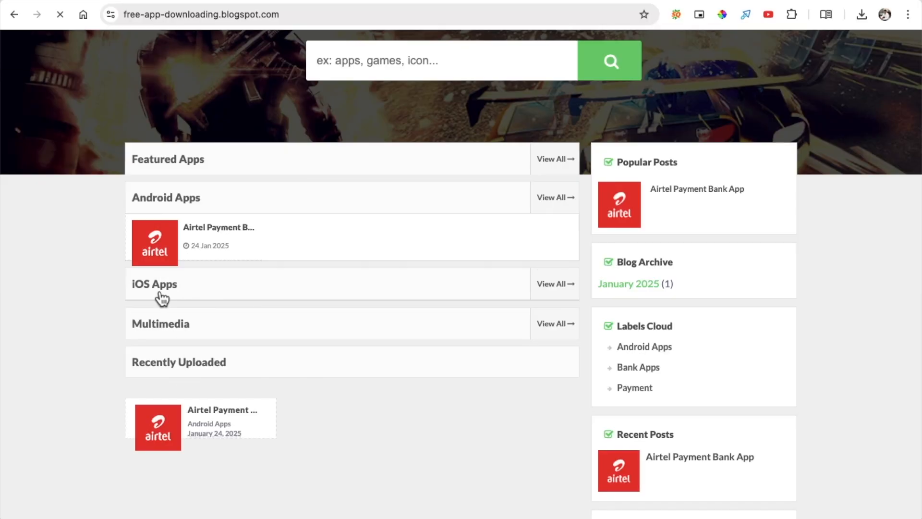
pyautogui.click(246, 0)
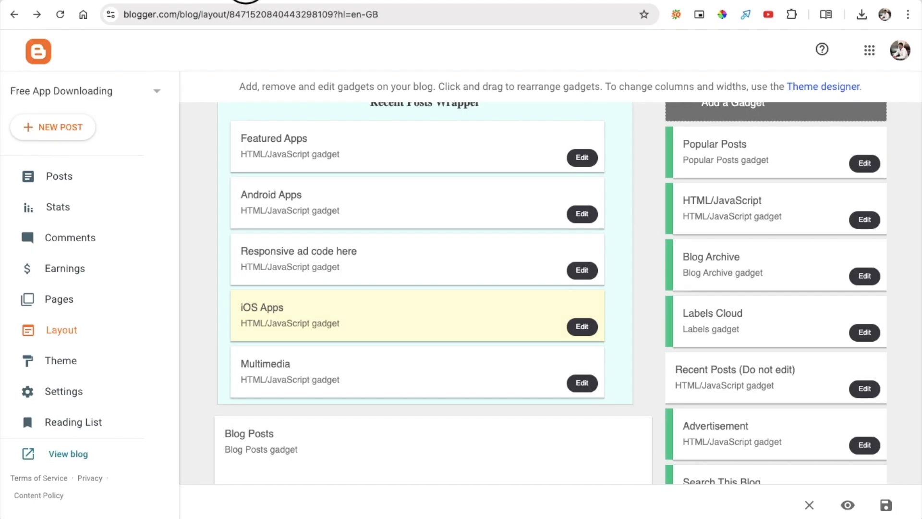
# Step: Correct the iOS Apps gadget's content to Bank Apps, with a space between the words, and save it
pyautogui.click(583, 326)
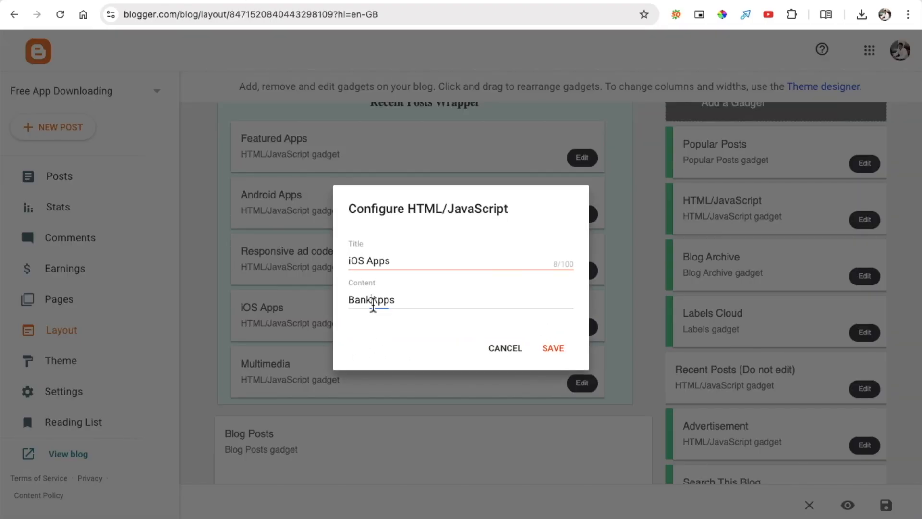
pyautogui.click(373, 300)
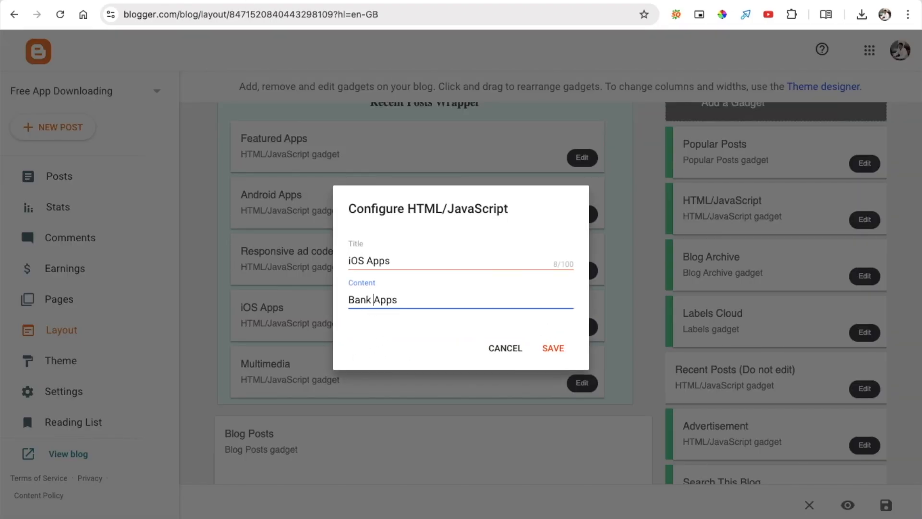
pyautogui.click(558, 354)
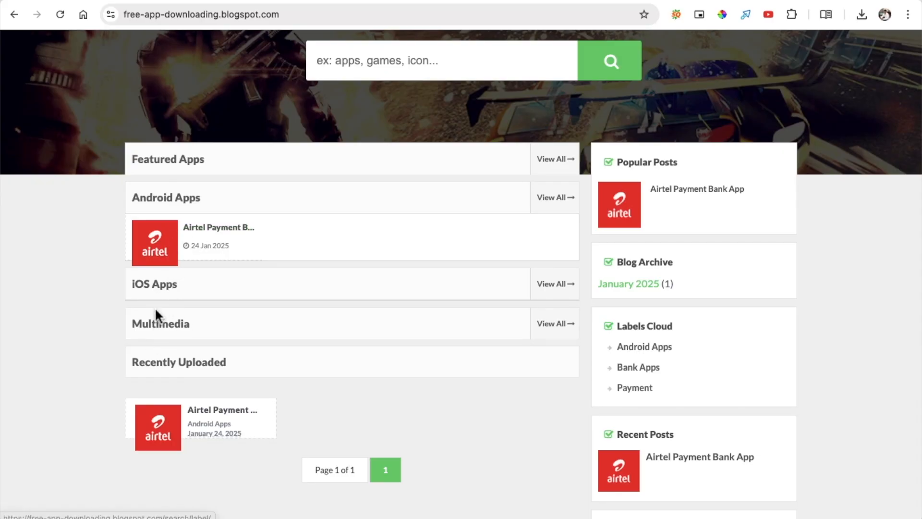
# Step: Reload the live home page and examine its app sections, sidebar gadgets and footer
pyautogui.click(61, 22)
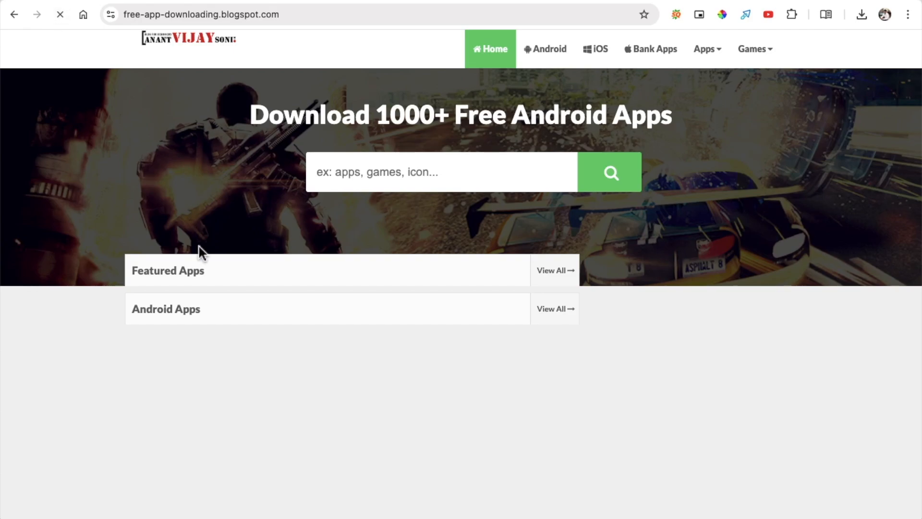
pyautogui.scroll(-5, 202, 255)
pyautogui.click(251, 1)
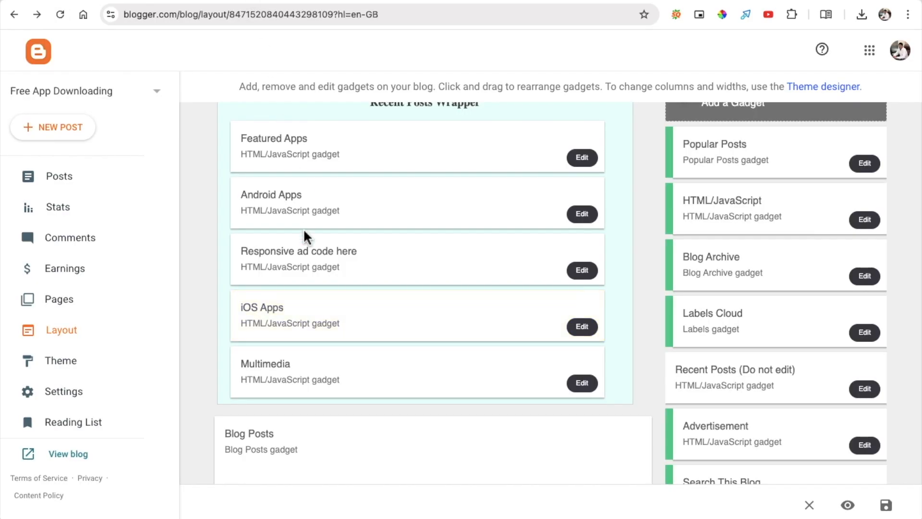
pyautogui.scroll(2, 303, 228)
pyautogui.scroll(3, 579, 175)
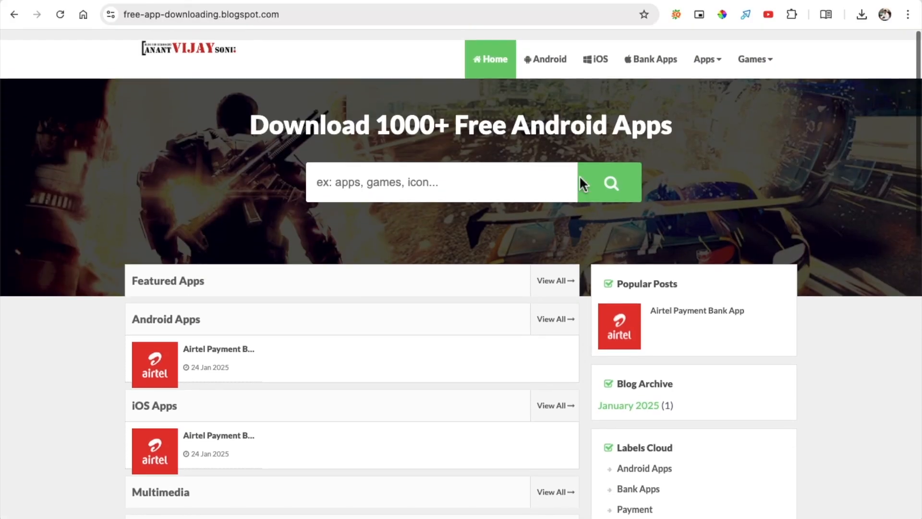
pyautogui.scroll(-2, 579, 176)
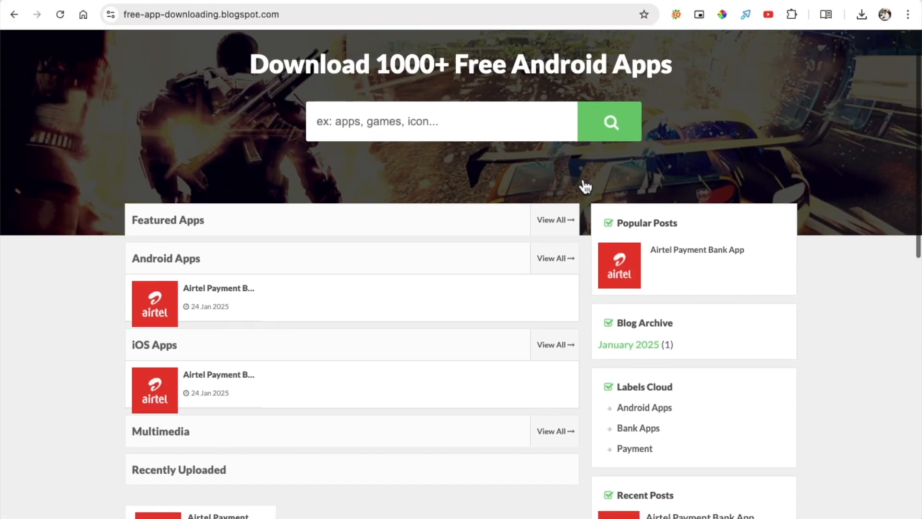
pyautogui.scroll(-7, 670, 230)
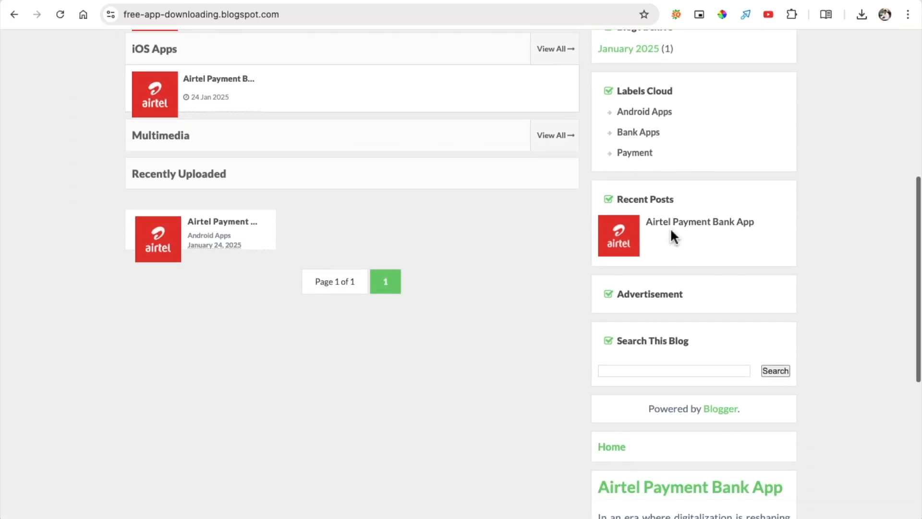
pyautogui.scroll(-2, 648, 345)
pyautogui.scroll(-4, 649, 345)
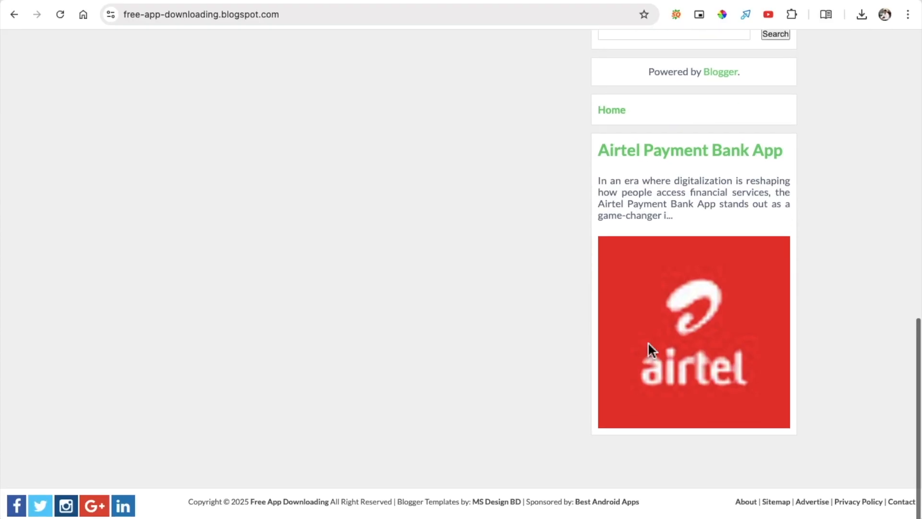
pyautogui.scroll(12, 648, 349)
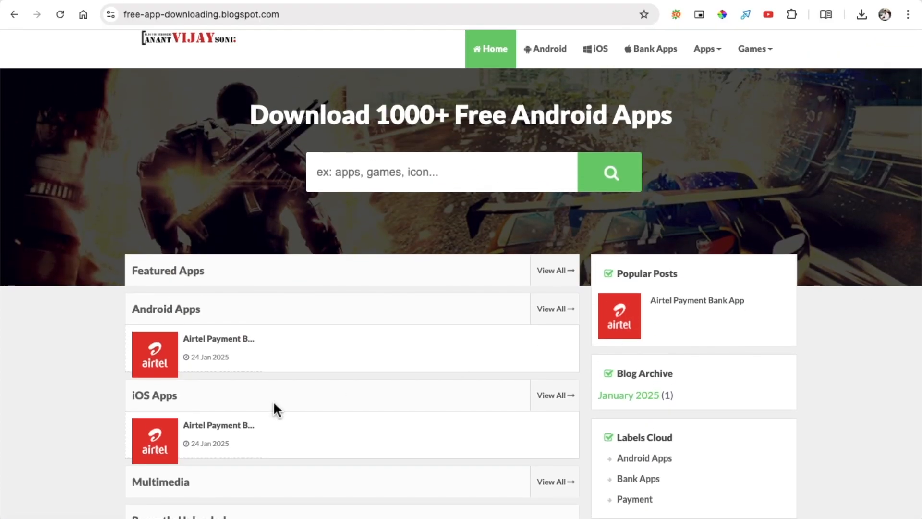
# Step: Open the Airtel Payment Bank App post from the Android Apps section and look through its content
pyautogui.click(216, 338)
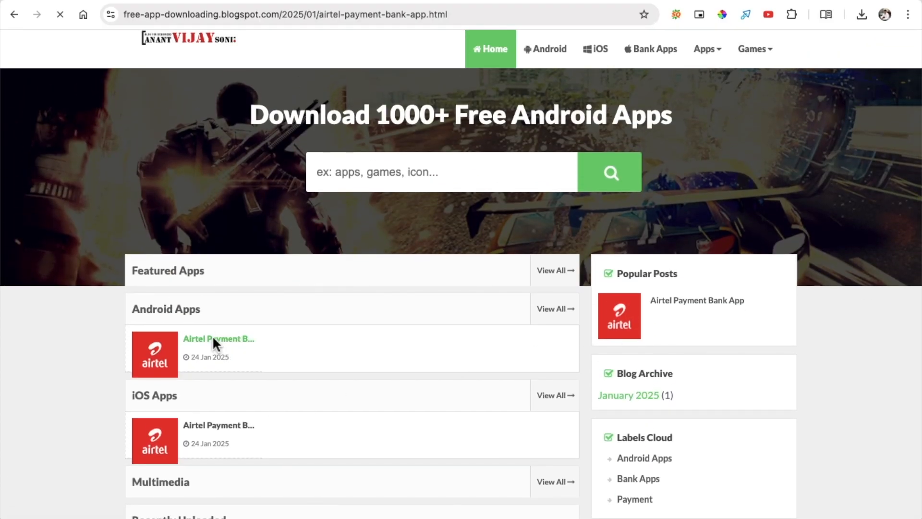
pyautogui.scroll(-15, 212, 335)
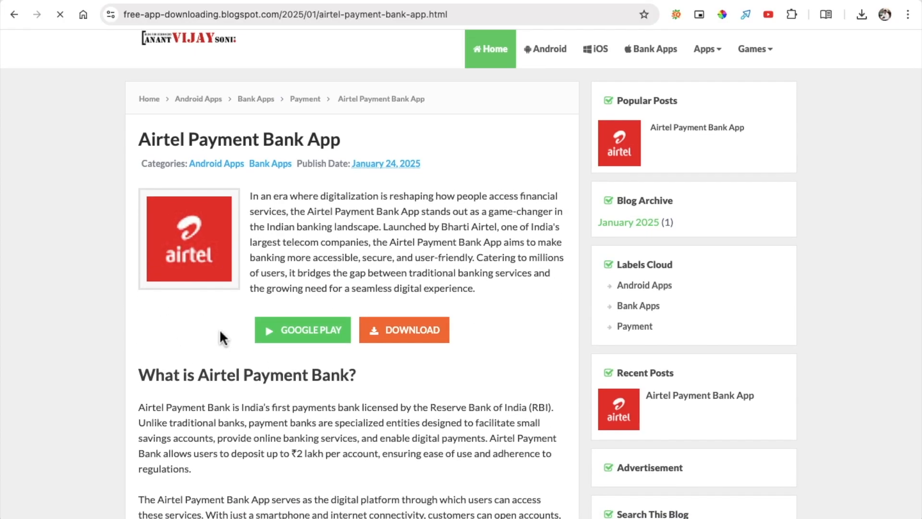
pyautogui.scroll(-10, 222, 338)
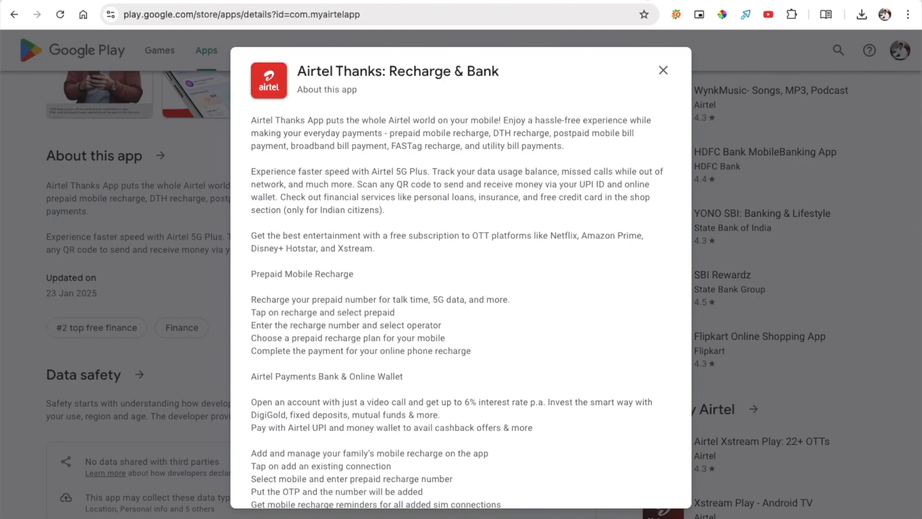
# Step: Close the app description on the Airtel Thanks Google Play page, look over the listing, and return to the blog layout
pyautogui.click(663, 70)
pyautogui.scroll(6, 358, 270)
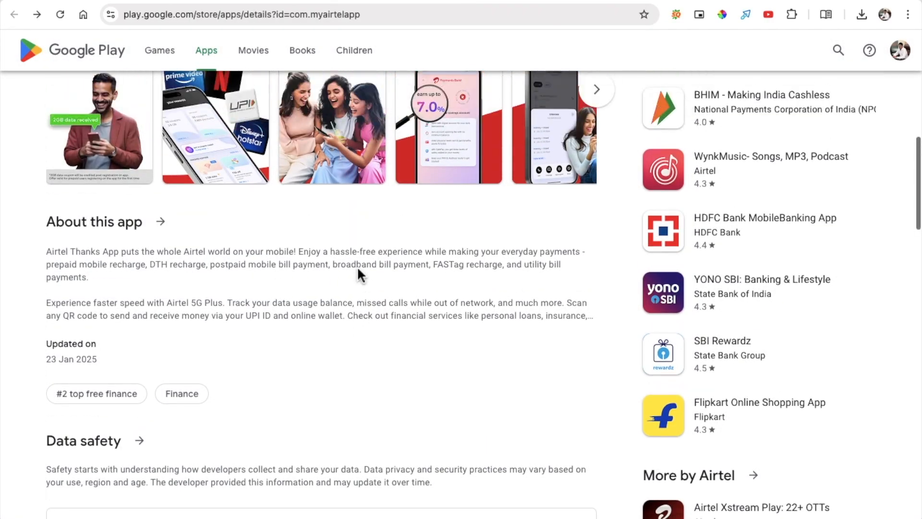
pyautogui.moveTo(90, 322); pyautogui.dragTo(300, 277)
pyautogui.moveTo(207, 298); pyautogui.dragTo(228, 293)
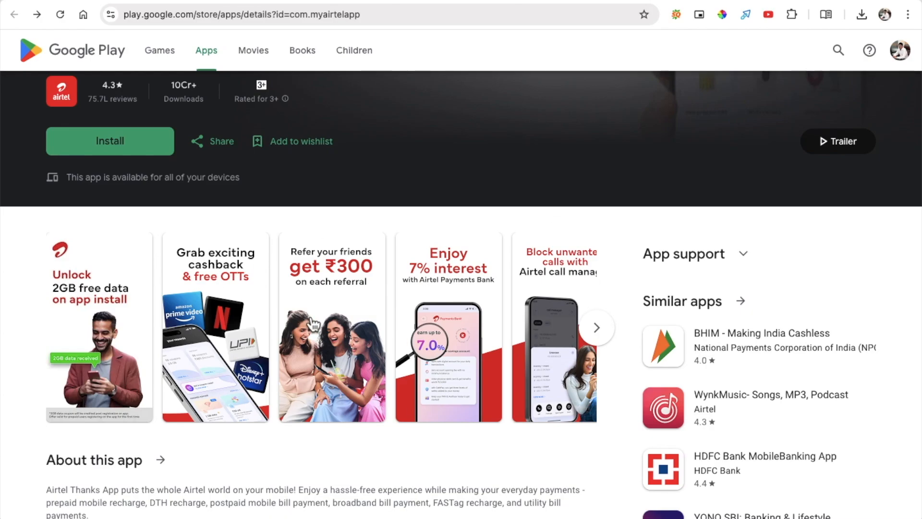
pyautogui.click(253, 1)
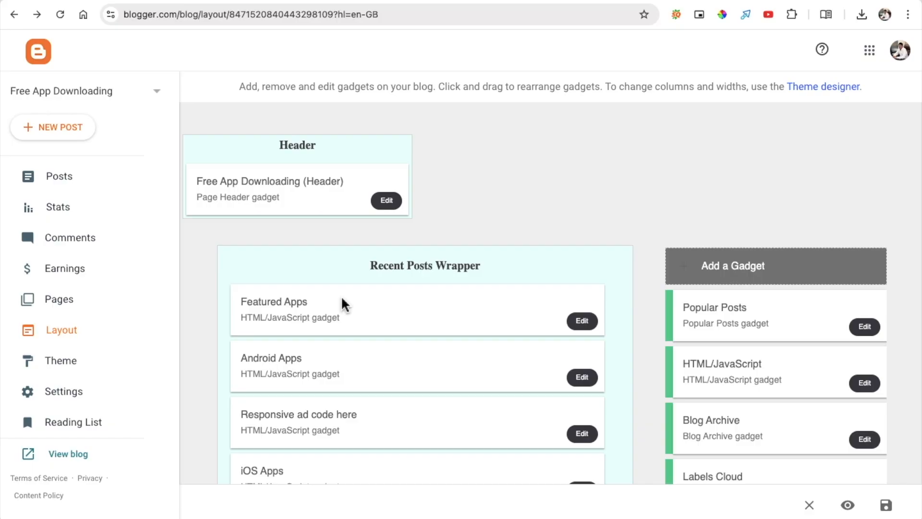
# Step: Return to the live Airtel Payment Bank App post, skim it, and check the Apps and Games menu items
pyautogui.click(343, 2)
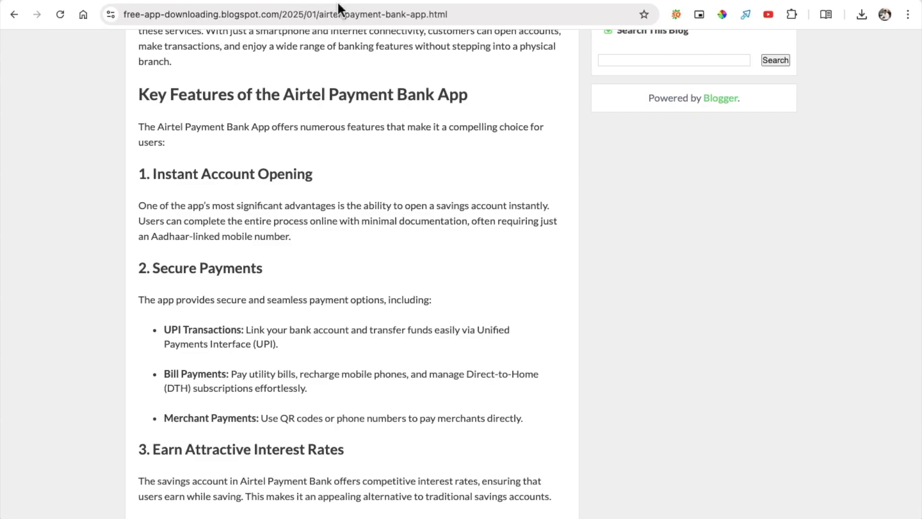
pyautogui.scroll(10, 367, 281)
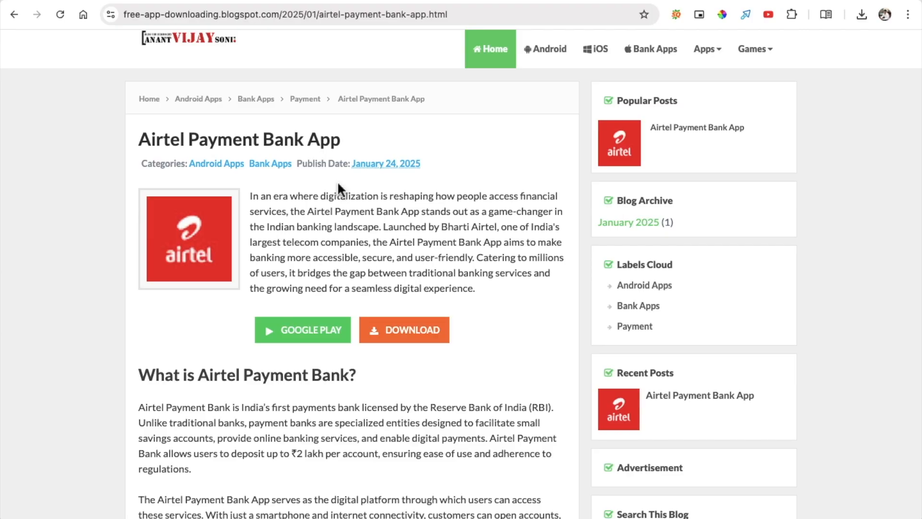
pyautogui.scroll(-15, 274, 248)
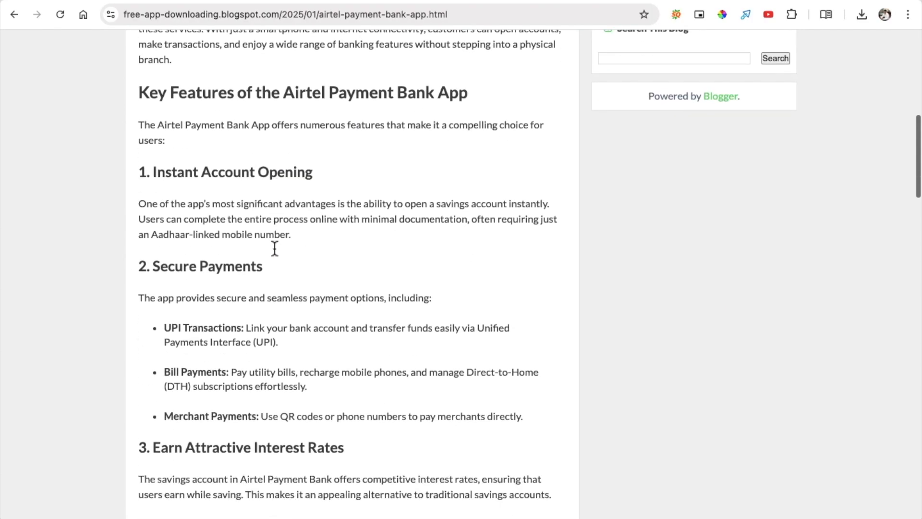
pyautogui.scroll(15, 275, 247)
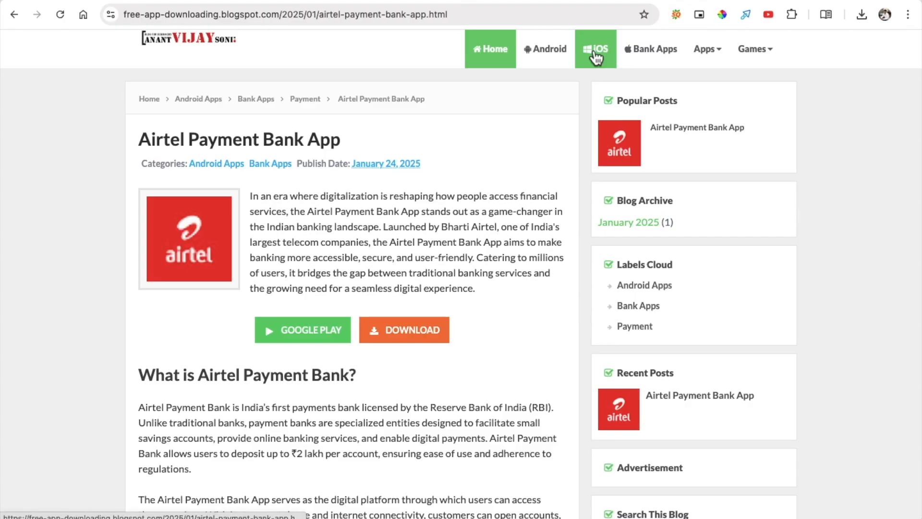
pyautogui.moveTo(723, 67)
pyautogui.click(758, 53)
pyautogui.moveTo(715, 57)
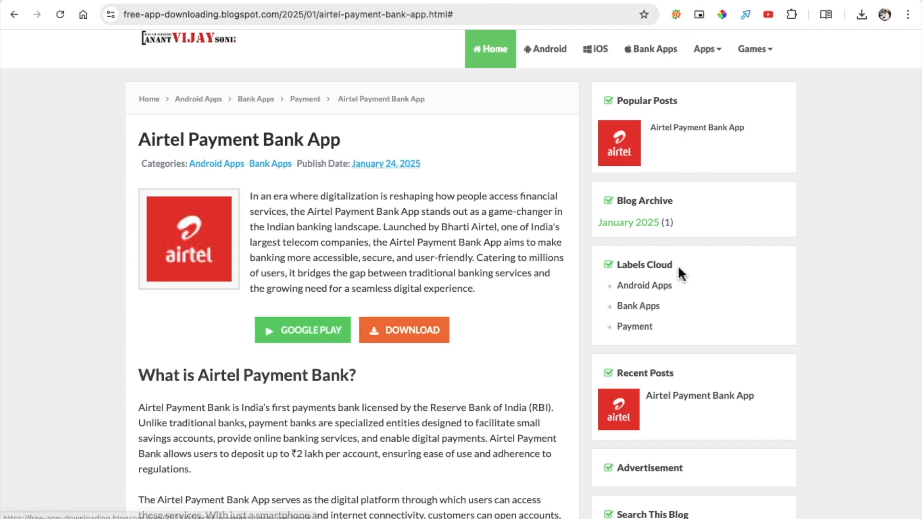
# Step: Examine the post page down to its related posts, comments and footer links such as About, Sitemap and Privacy Policy
pyautogui.scroll(-15, 625, 272)
pyautogui.scroll(-15, 678, 274)
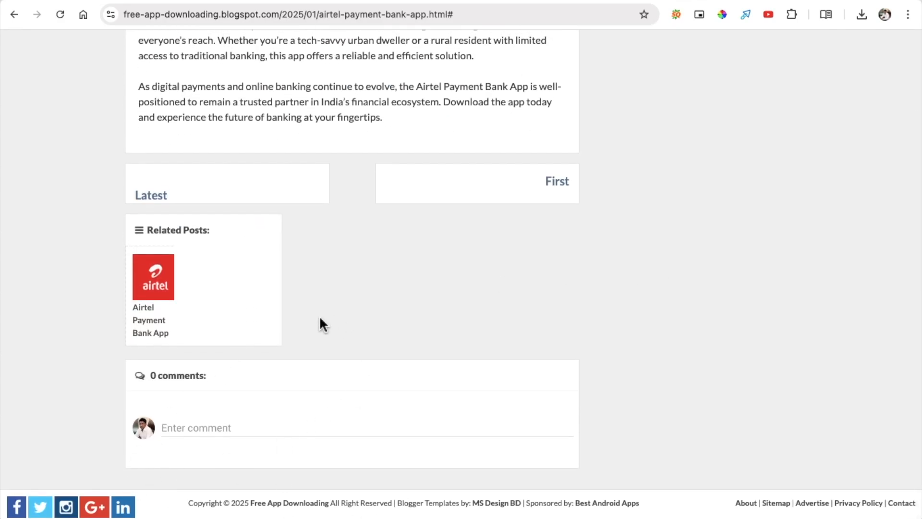
pyautogui.scroll(20, 320, 317)
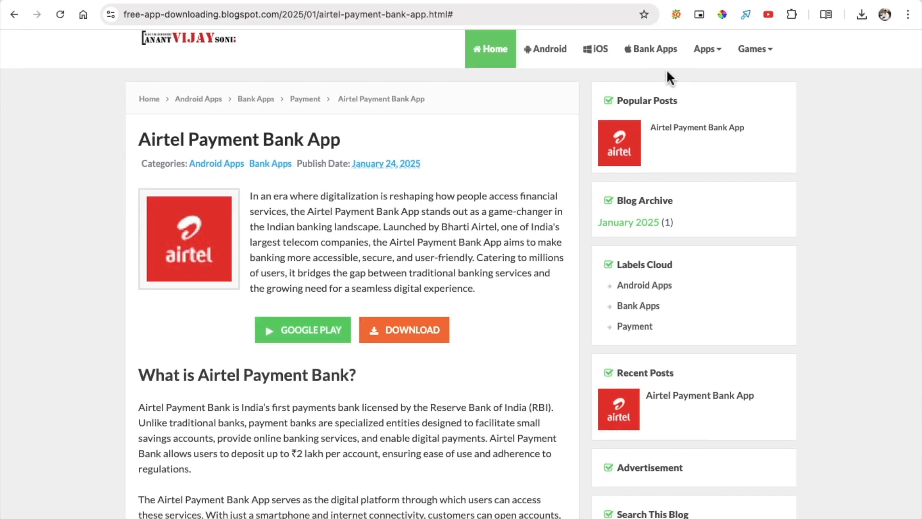
pyautogui.scroll(-20, 477, 122)
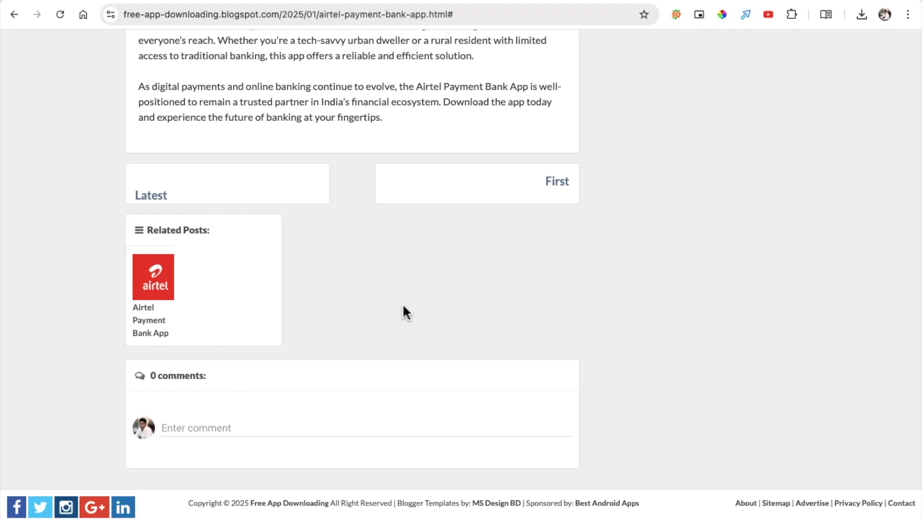
pyautogui.scroll(20, 404, 307)
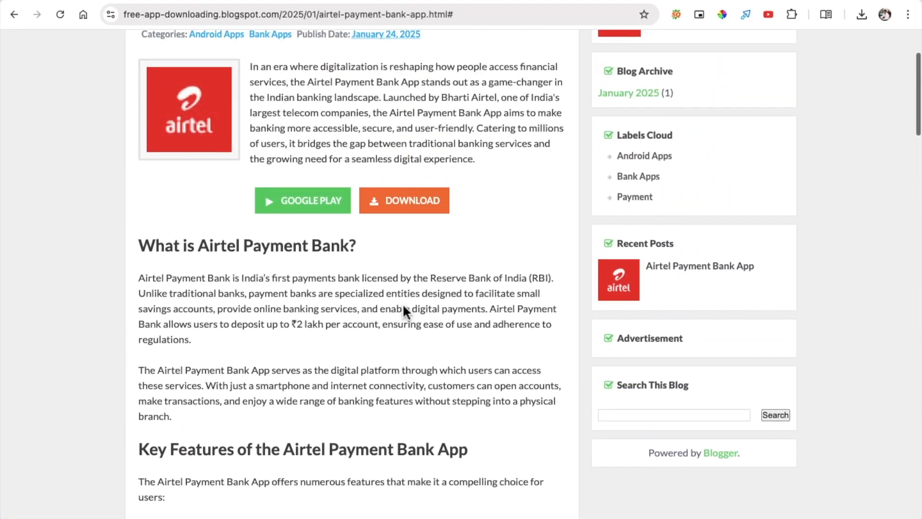
pyautogui.scroll(3, 403, 306)
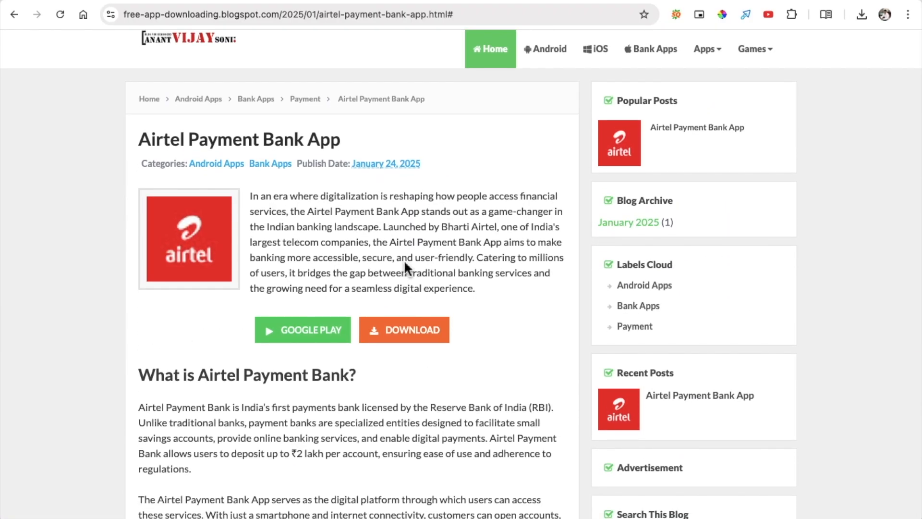
pyautogui.scroll(-20, 403, 250)
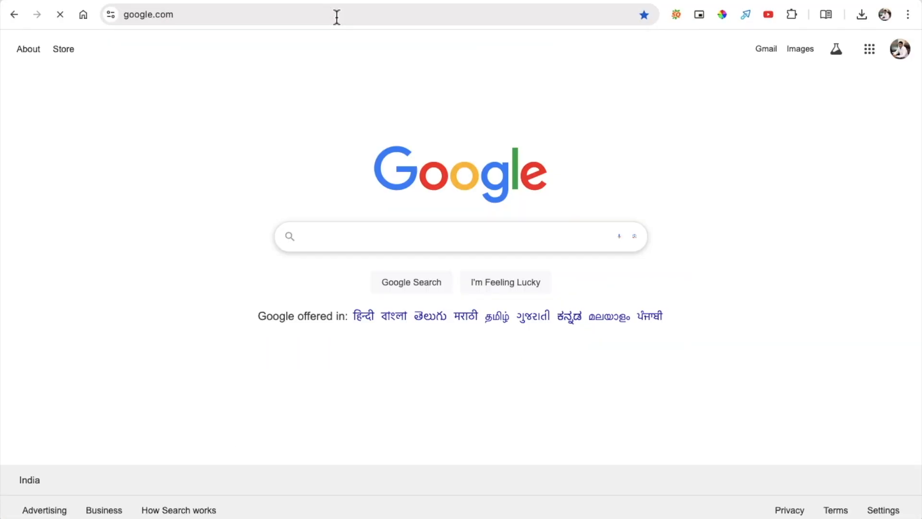
# Step: Search Google for "privacy policy generator" and open Termly's Free Privacy Policy Generator result
pyautogui.click(337, 233)
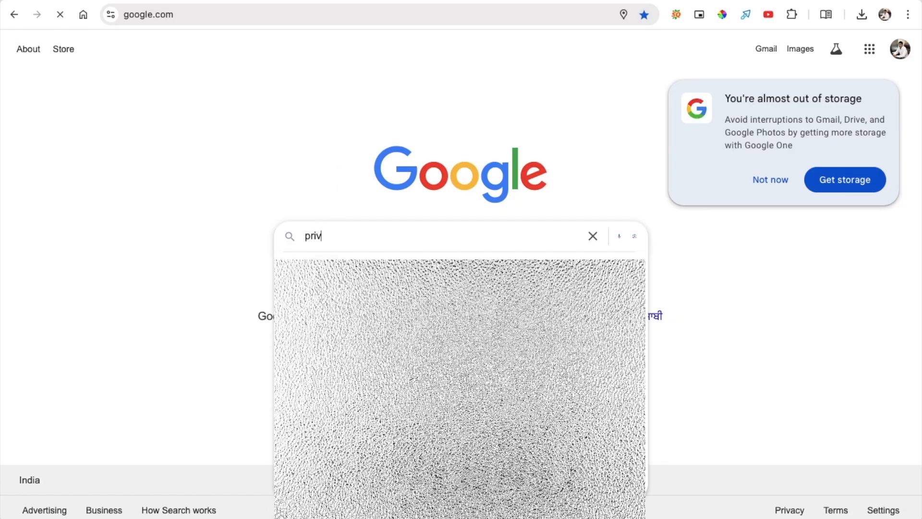
pyautogui.write('y policy')
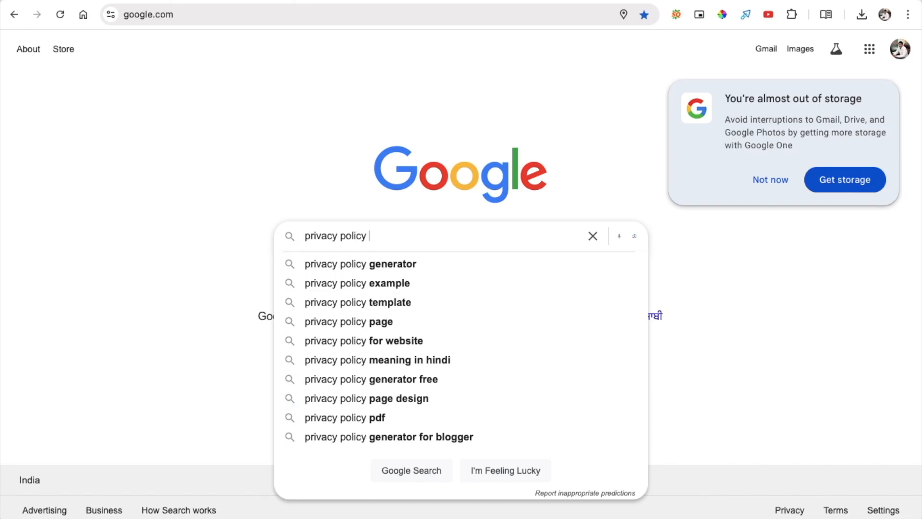
pyautogui.click(346, 263)
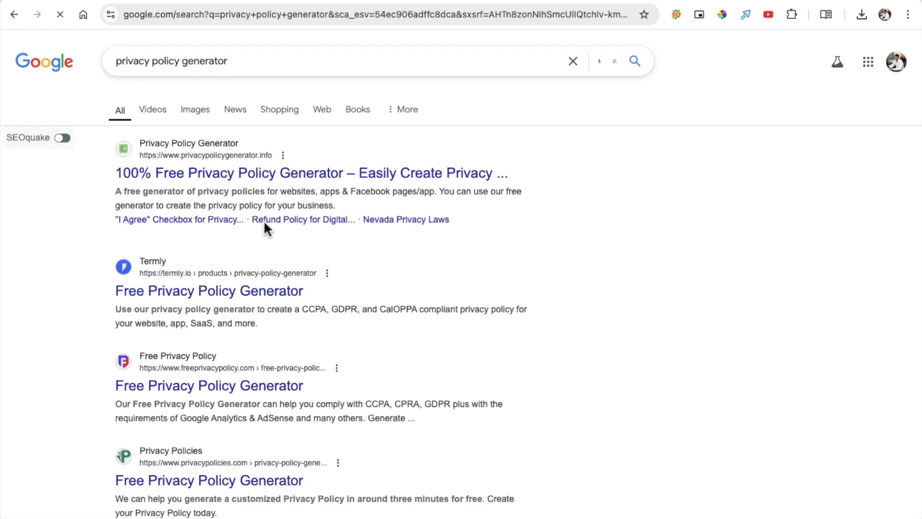
pyautogui.click(210, 298)
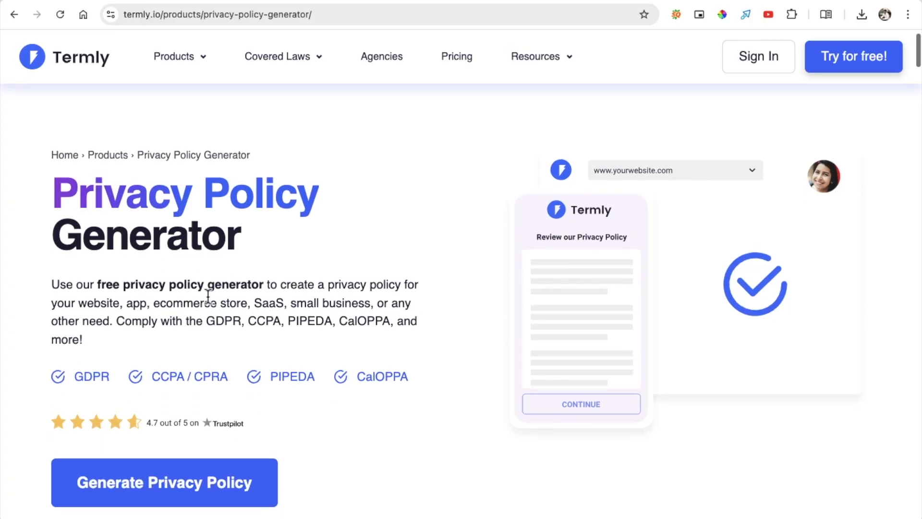
# Step: Start a privacy policy in Termly, choose Website as its use, continue to the website URL question, and switch back to the blog layout
pyautogui.scroll(-3, 208, 410)
pyautogui.click(180, 389)
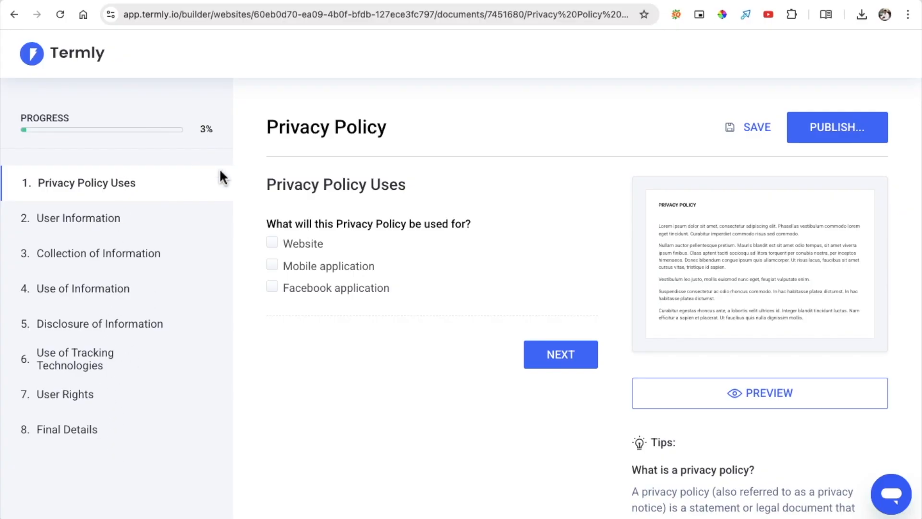
pyautogui.click(278, 244)
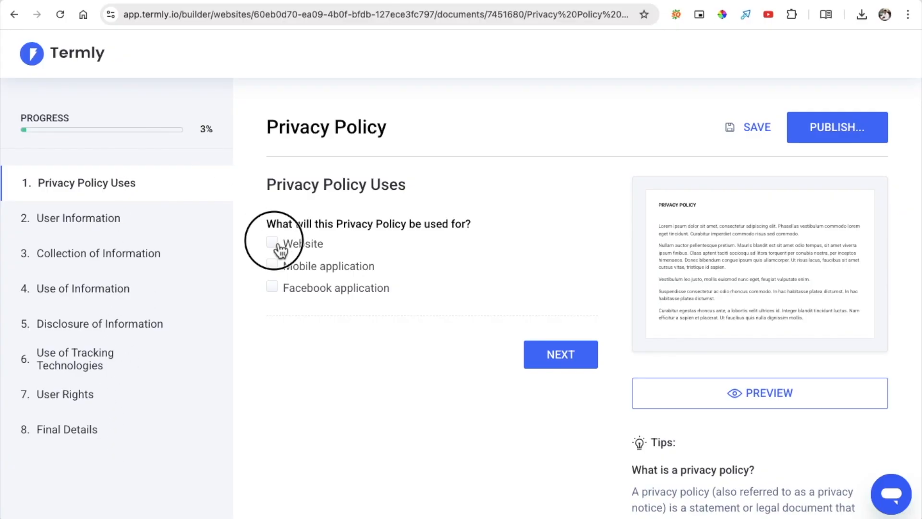
pyautogui.click(539, 355)
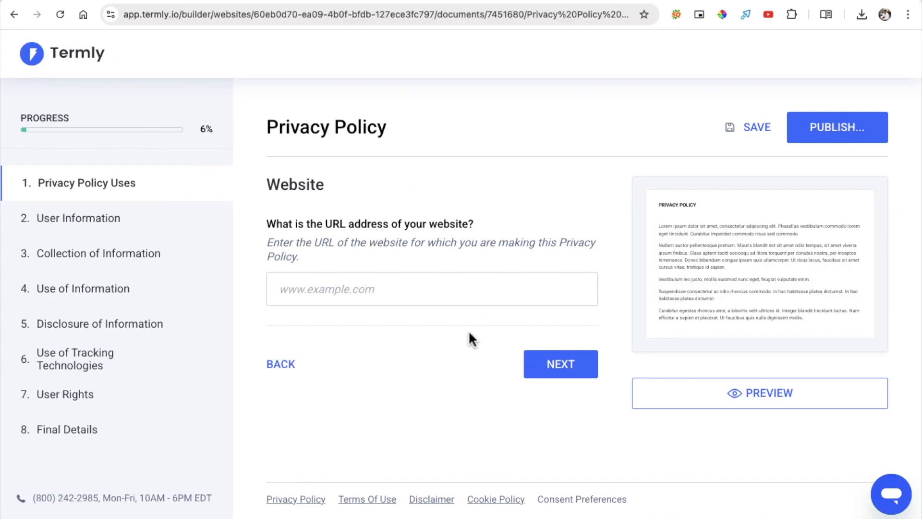
pyautogui.click(244, 1)
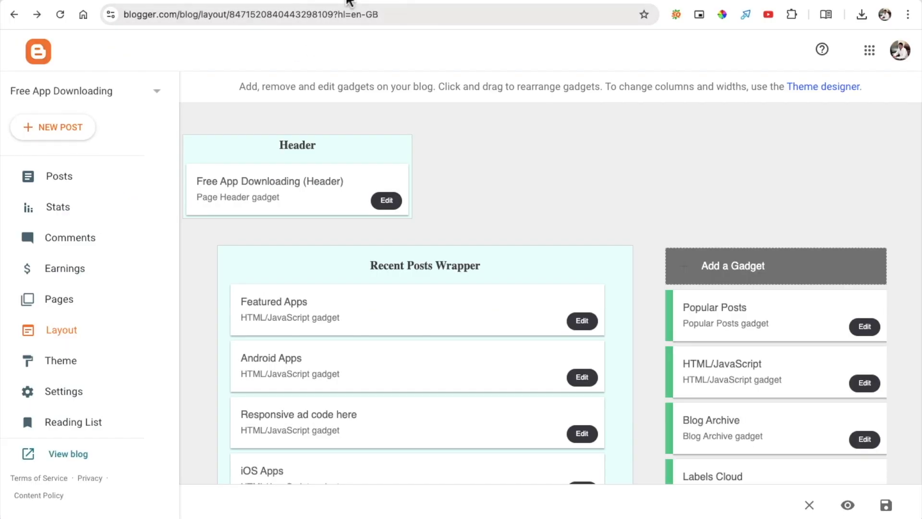
pyautogui.click(342, 1)
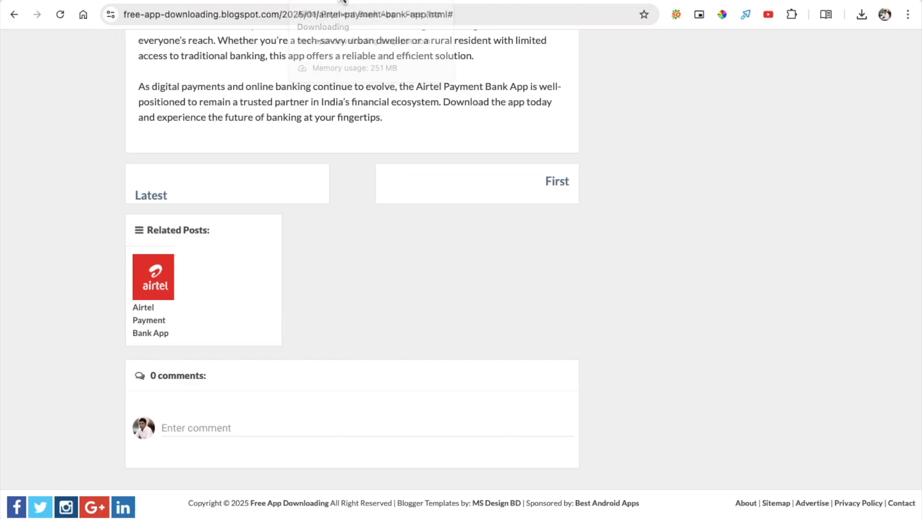
pyautogui.click(194, 21)
pyautogui.click(194, 22)
pyautogui.moveTo(310, 21); pyautogui.dragTo(121, 15)
pyautogui.rightClick(147, 15)
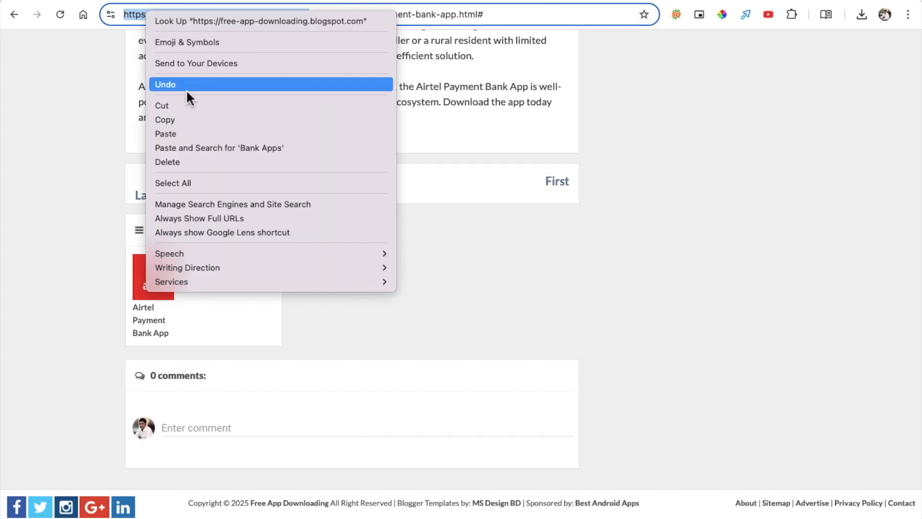
pyautogui.click(195, 120)
pyautogui.click(298, 1)
pyautogui.click(365, 293)
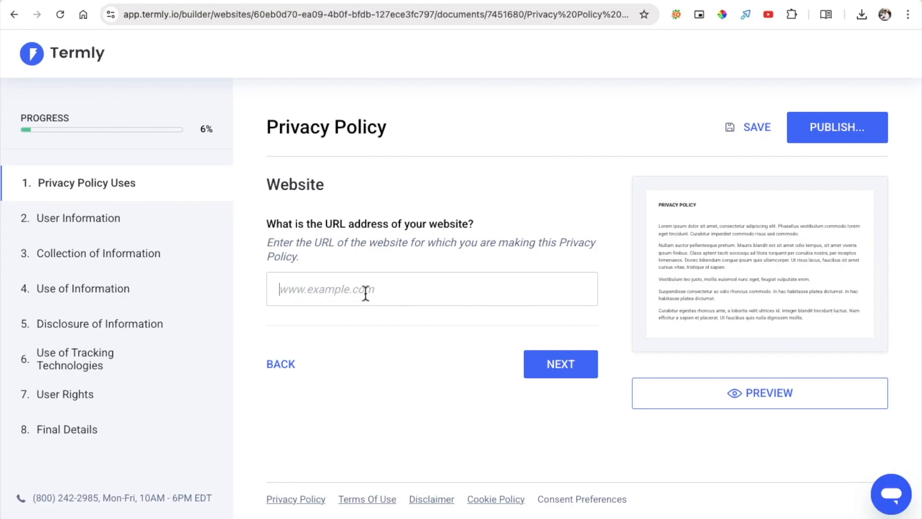
pyautogui.hotkey('ctrl', 'v')
pyautogui.click(536, 350)
pyautogui.click(282, 341)
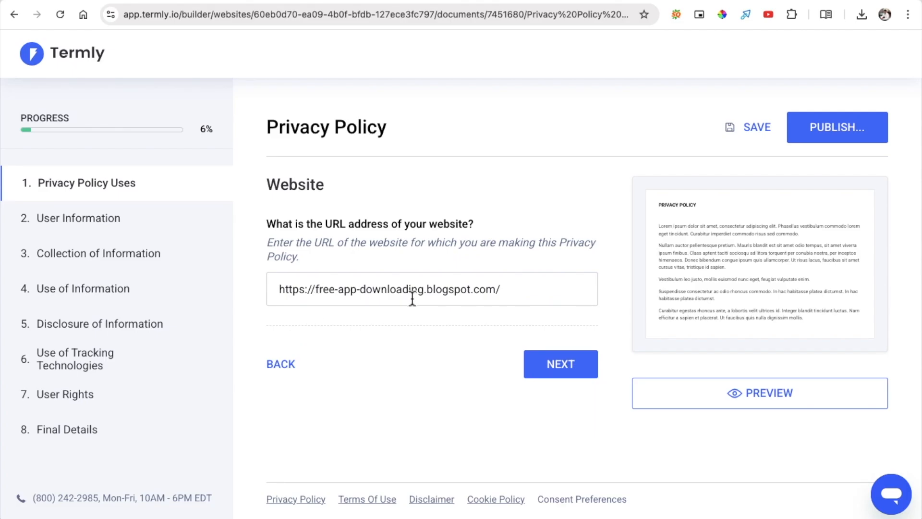
pyautogui.click(550, 370)
# Step: Choose American English for the policy's spelling and answer No to including a product or service description
pyautogui.click(280, 263)
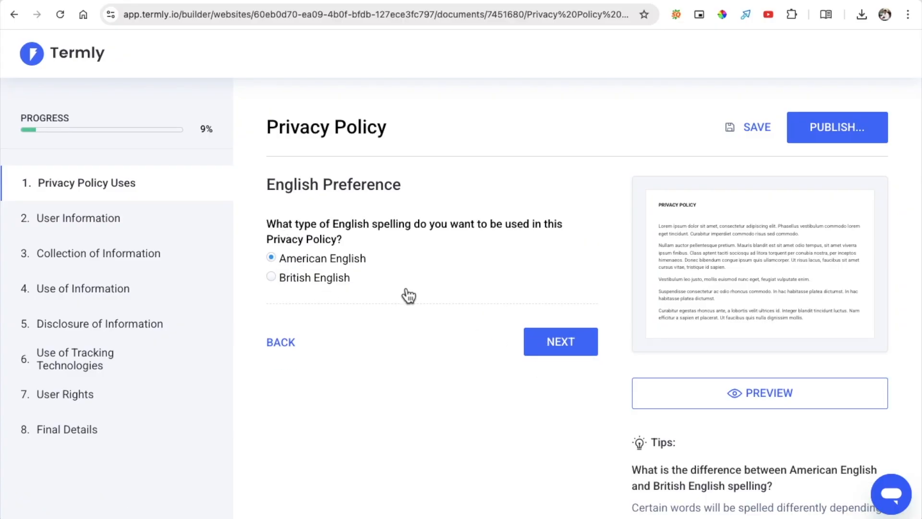
pyautogui.click(542, 350)
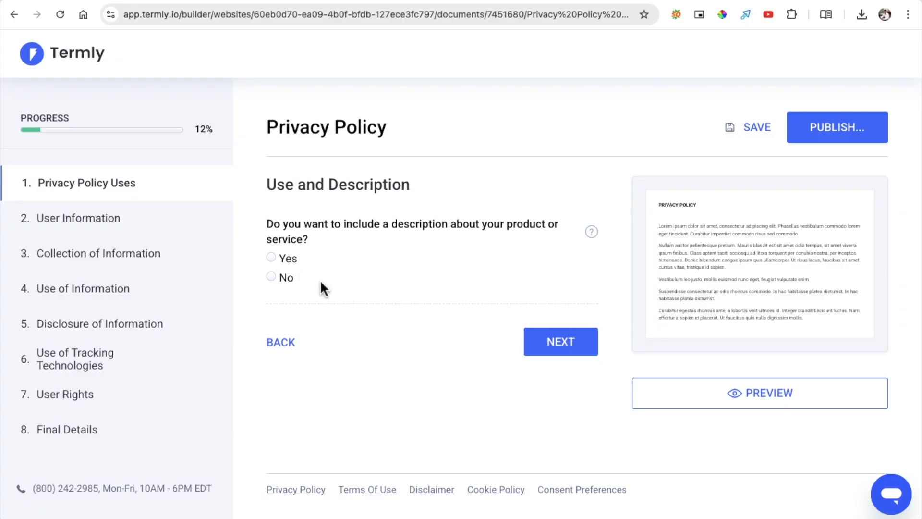
pyautogui.click(271, 259)
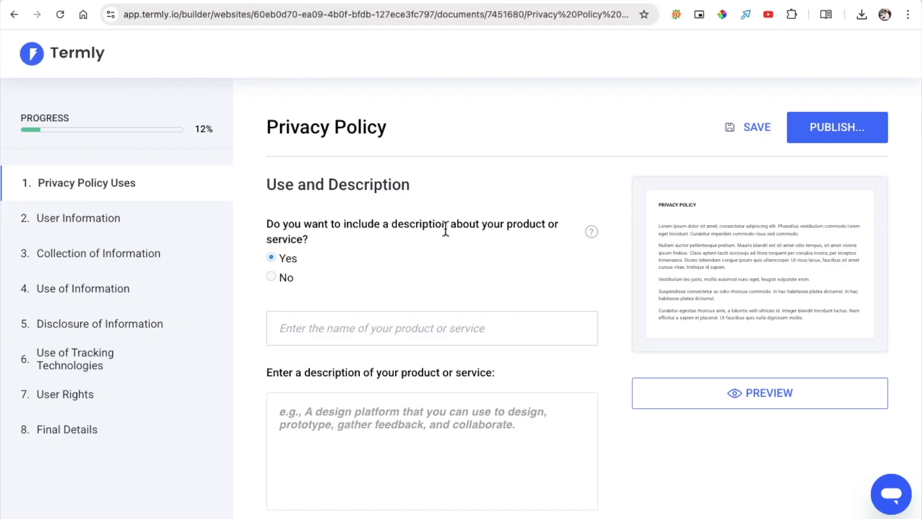
pyautogui.click(278, 283)
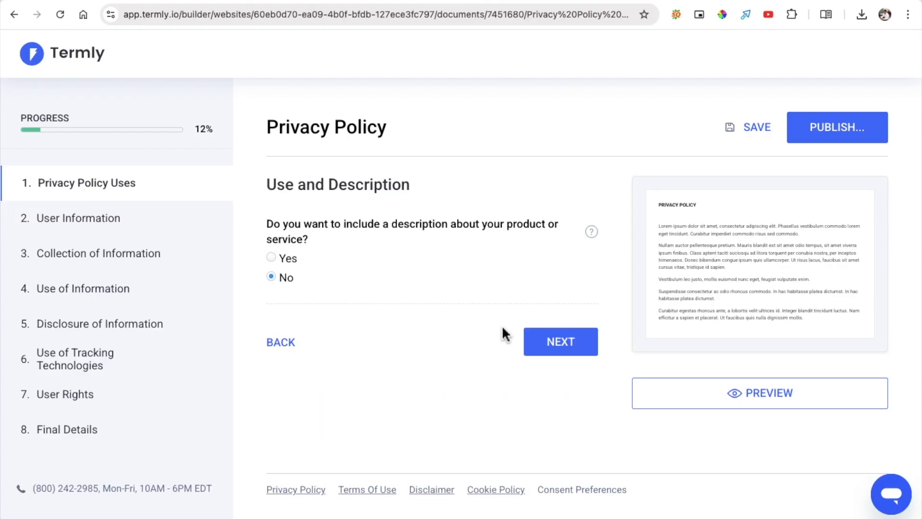
pyautogui.click(571, 352)
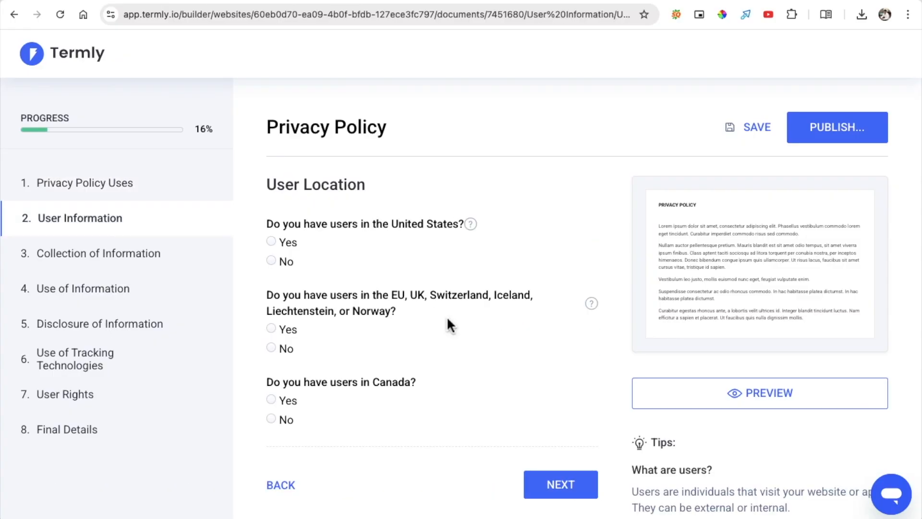
# Step: Answer No to user account registration and Google API Services, and continue through the questionnaire to the company details
pyautogui.click(273, 281)
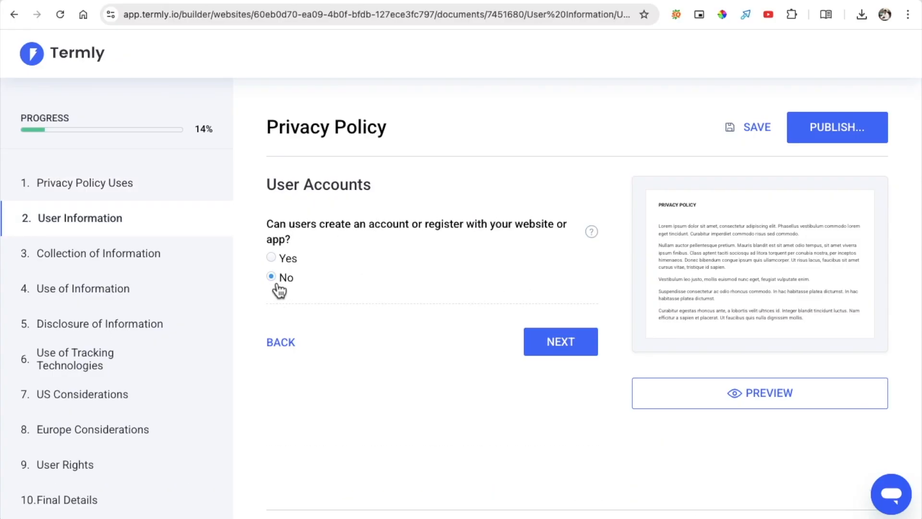
pyautogui.click(560, 351)
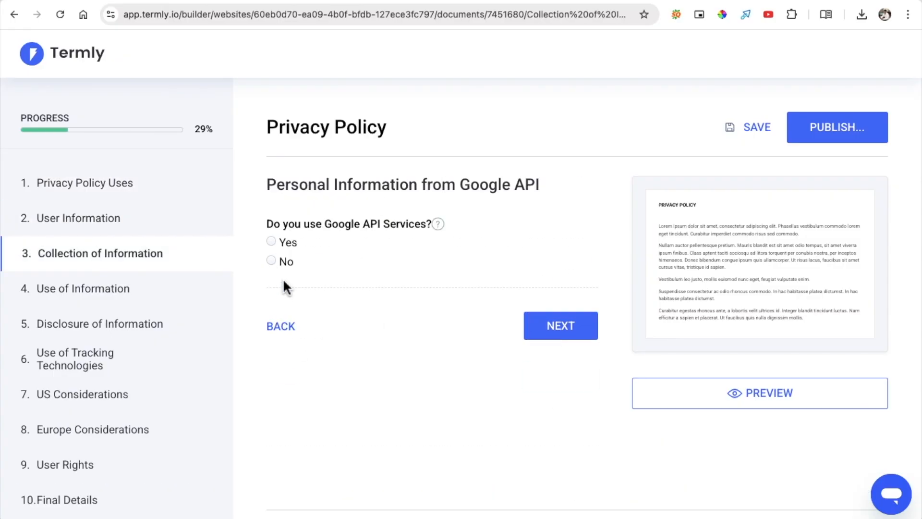
pyautogui.click(274, 264)
pyautogui.click(272, 276)
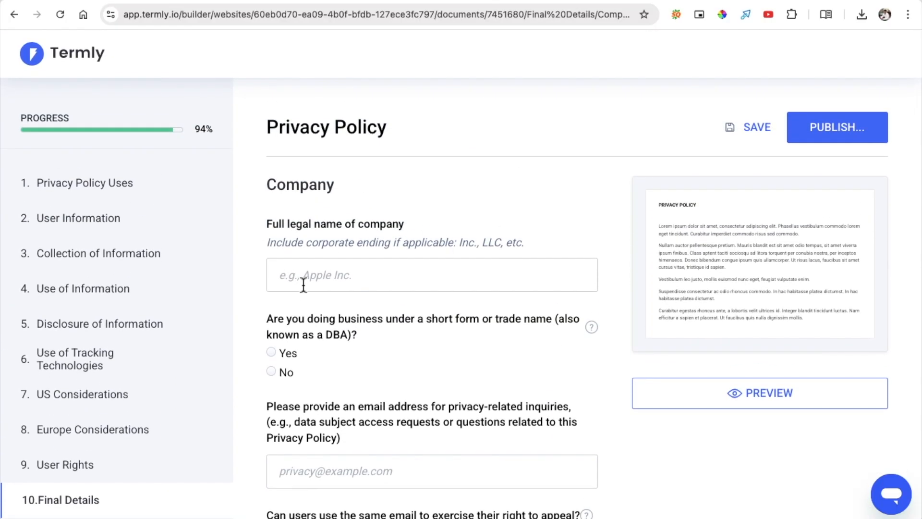
# Step: Complete the company contact details, allow appeals through the same email, and title the document Privacy Policy
pyautogui.scroll(-1, 303, 285)
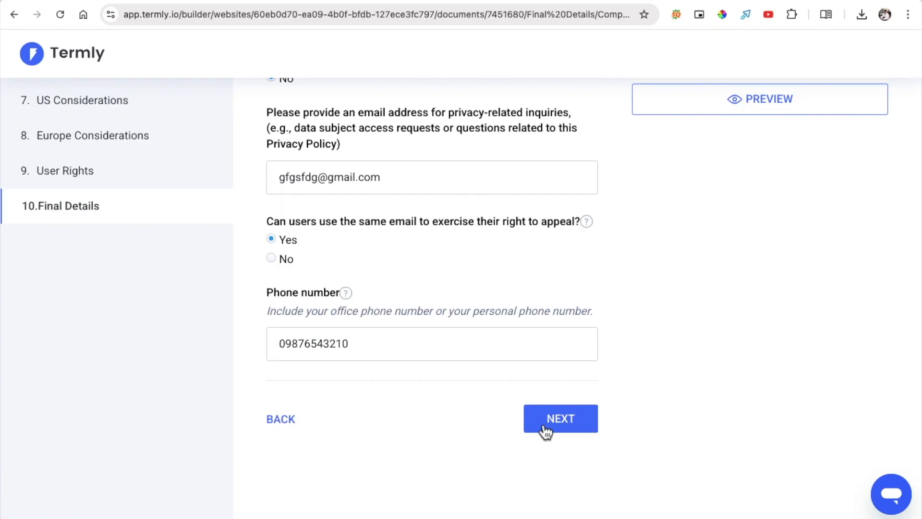
pyautogui.click(554, 431)
pyautogui.click(557, 365)
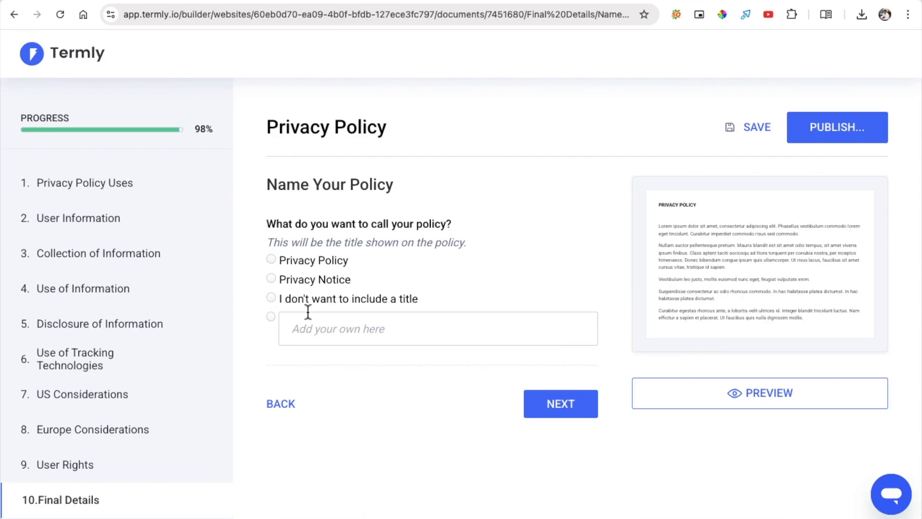
pyautogui.click(272, 261)
pyautogui.click(580, 421)
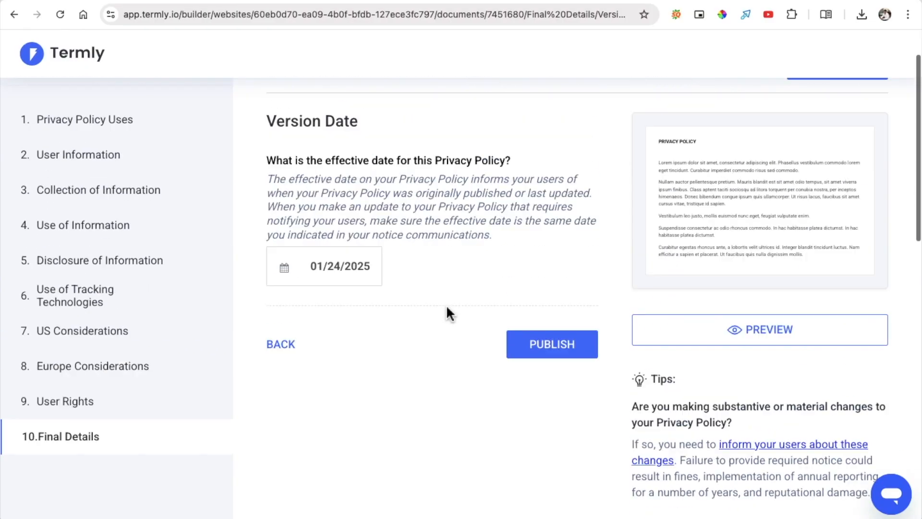
# Step: Preview the generated privacy policy, skim through it, and select its text from the introductory paragraph onward
pyautogui.click(680, 399)
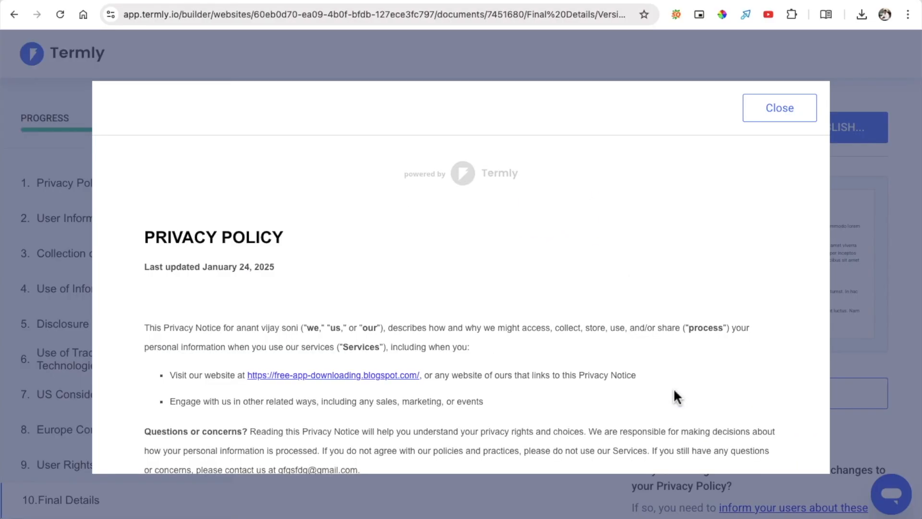
pyautogui.scroll(-10, 469, 323)
pyautogui.scroll(-20, 441, 312)
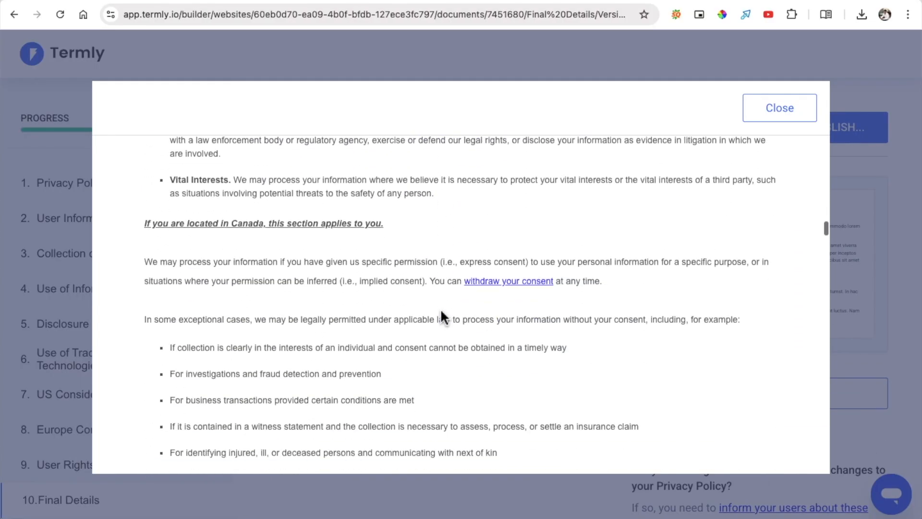
pyautogui.scroll(20, 440, 309)
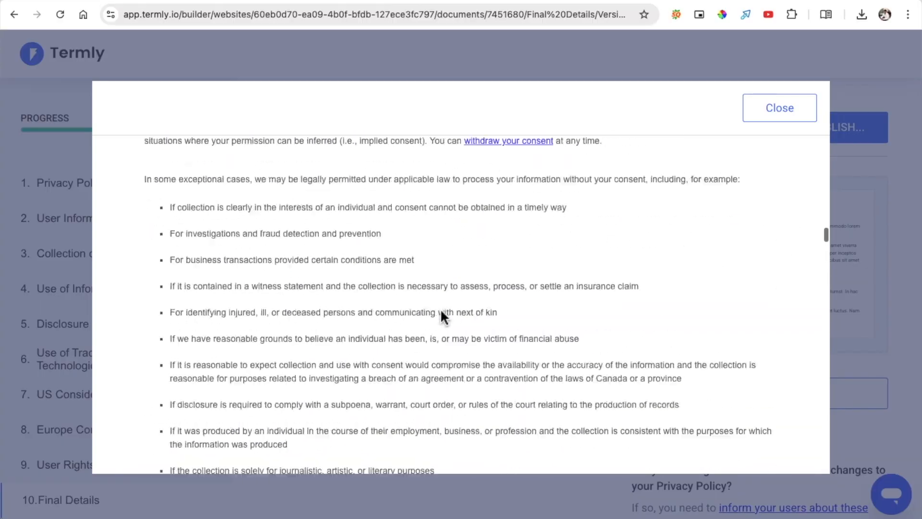
pyautogui.moveTo(143, 322); pyautogui.dragTo(385, 474)
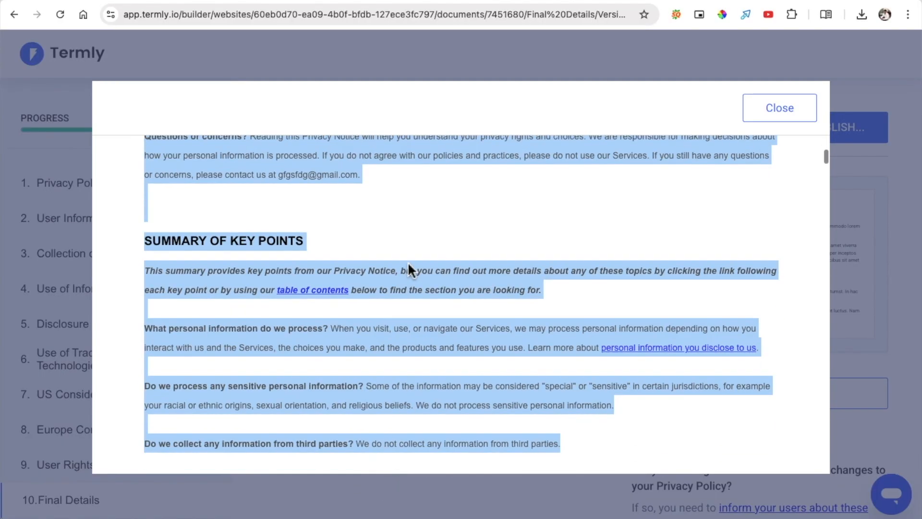
# Step: Switch to the Blogger dashboard and create a new page titled Privacy Policy
pyautogui.click(328, 1)
pyautogui.scroll(10, 185, 117)
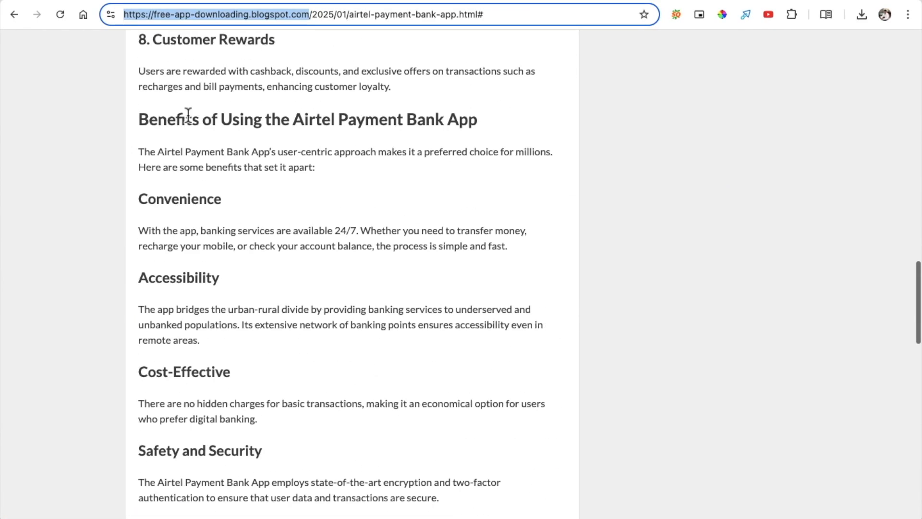
pyautogui.click(235, 2)
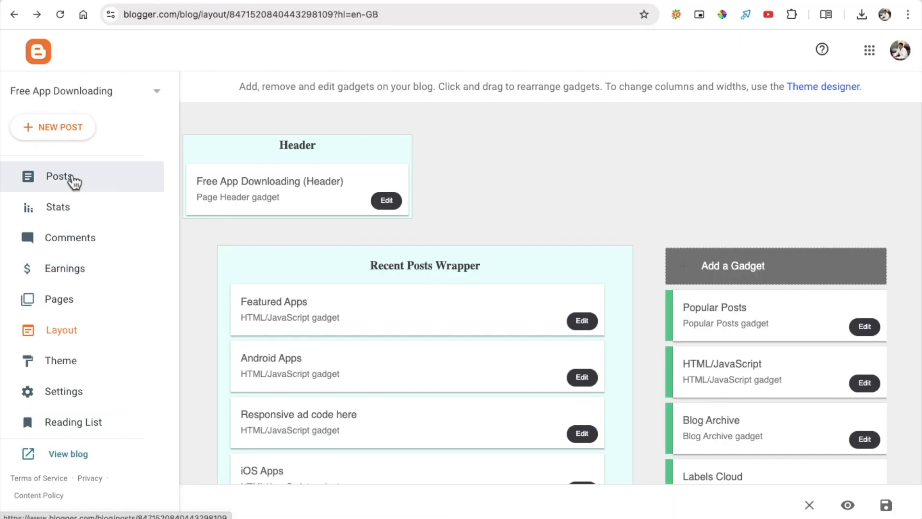
pyautogui.click(87, 304)
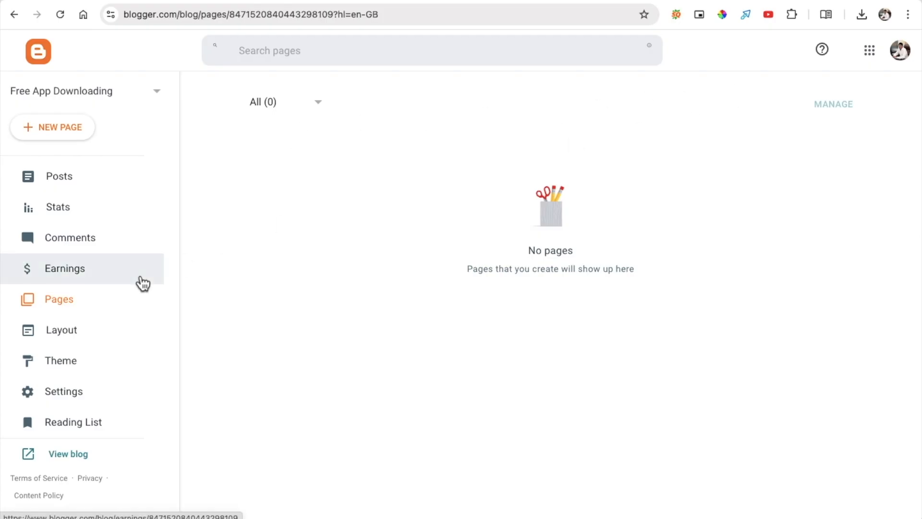
pyautogui.click(74, 135)
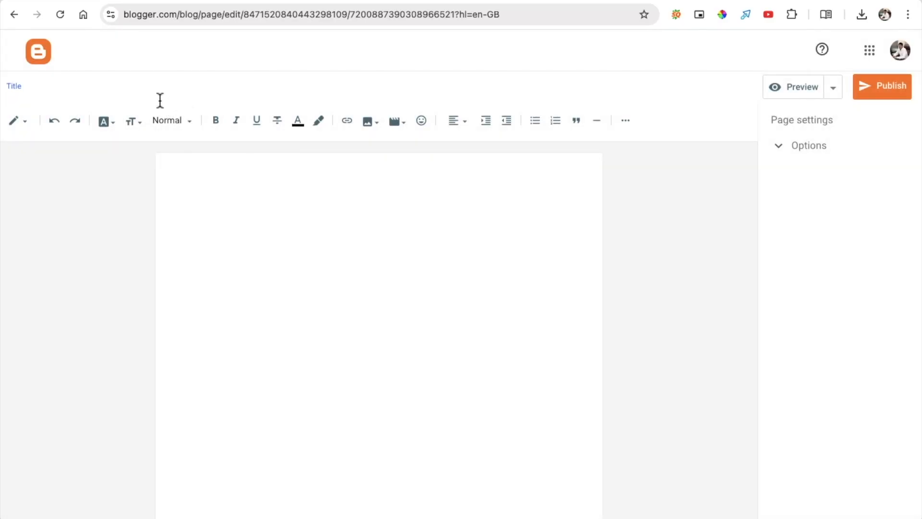
pyautogui.write('Privacy Policy')
# Step: Copy the selected policy text from the Termly preview into the new page's body and publish the page
pyautogui.hotkey('ctrl', 'Tab')
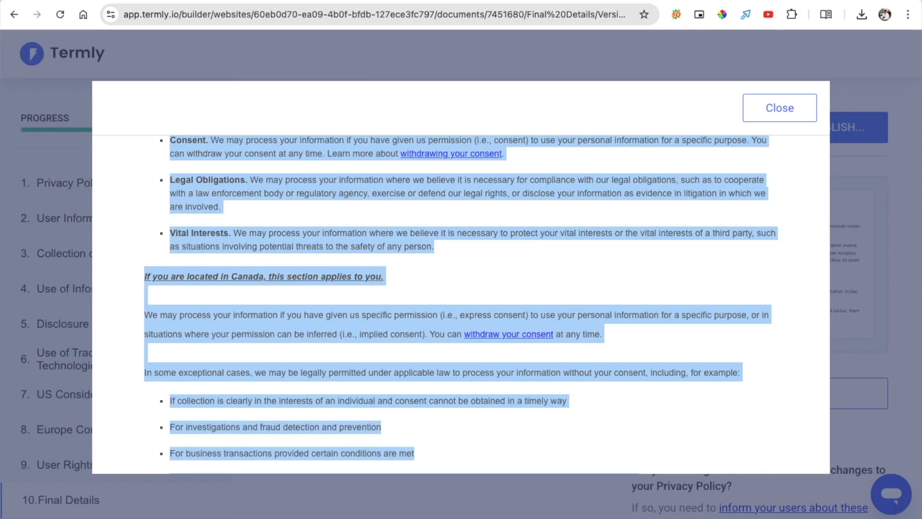
pyautogui.hotkey('ctrl', 'c')
pyautogui.hotkey('ctrl', 'shift', 'Tab')
pyautogui.hotkey('ctrl', 'v')
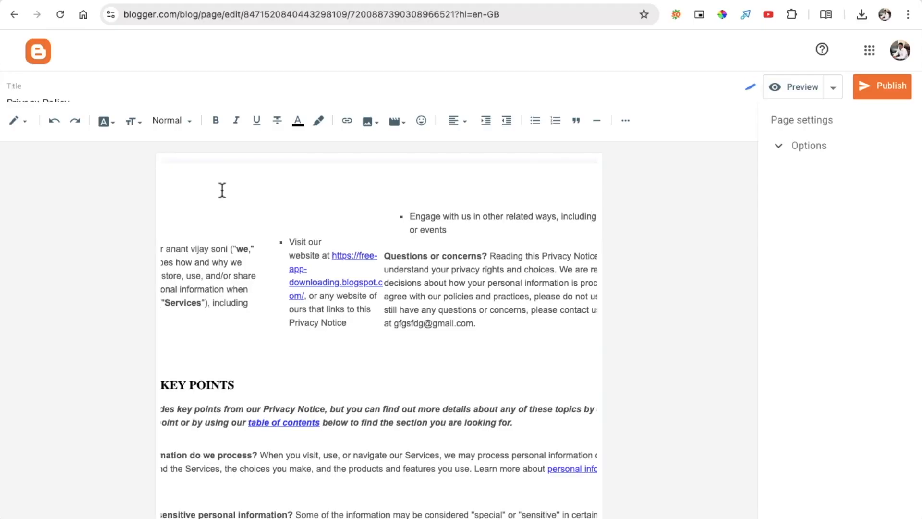
pyautogui.click(884, 86)
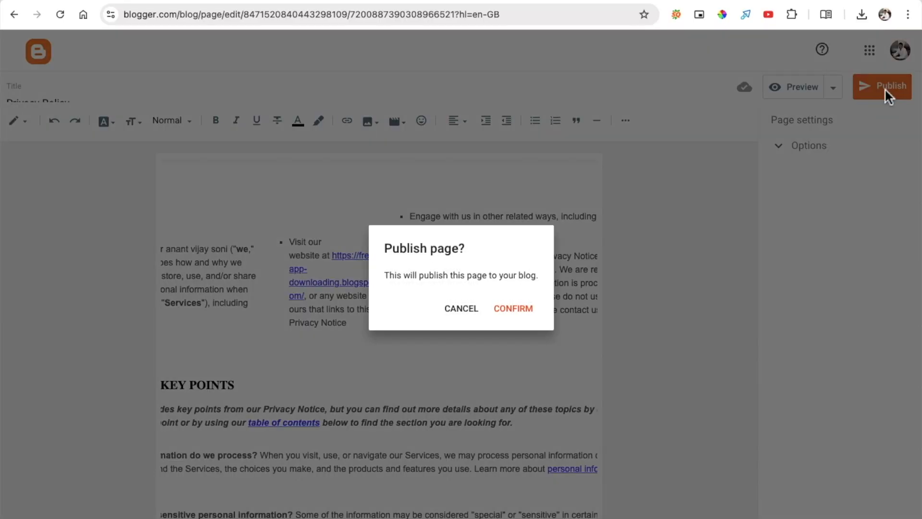
pyautogui.click(513, 309)
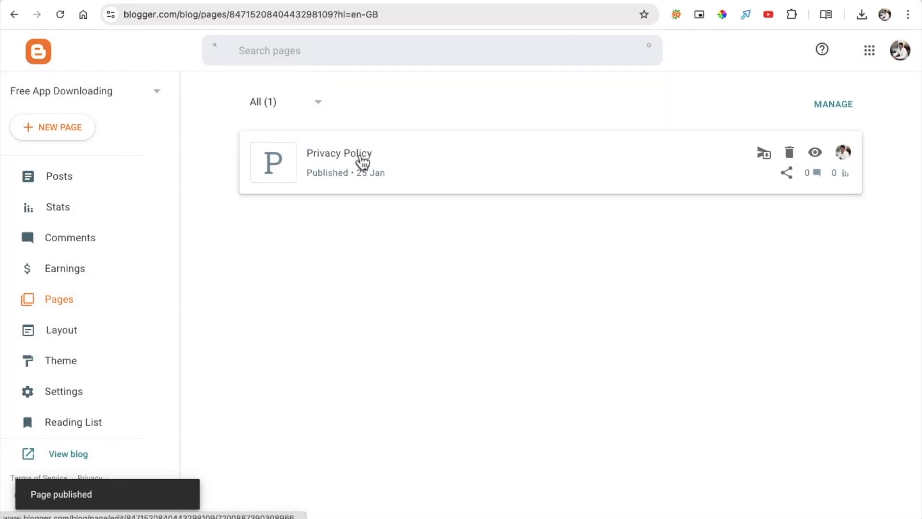
# Step: Copy the published Privacy Policy page's link address and open the blog theme's HTML code for editing
pyautogui.rightClick(820, 157)
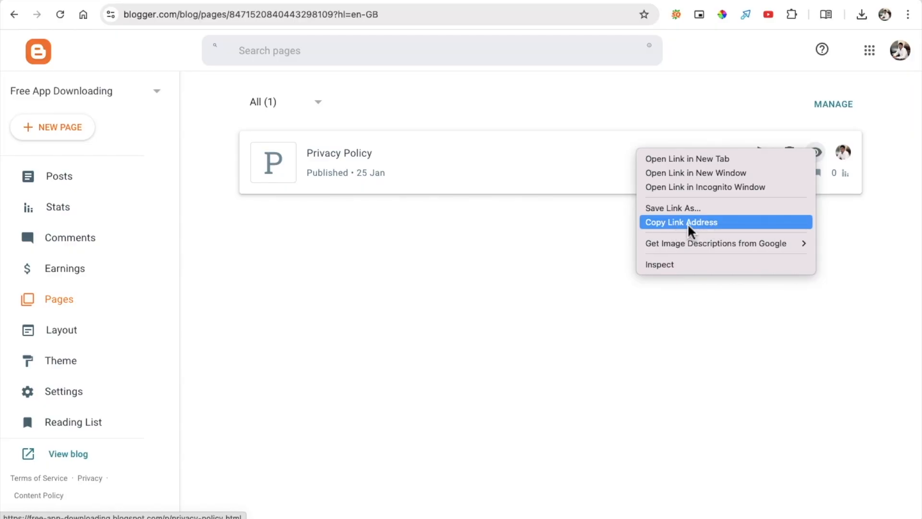
pyautogui.click(675, 224)
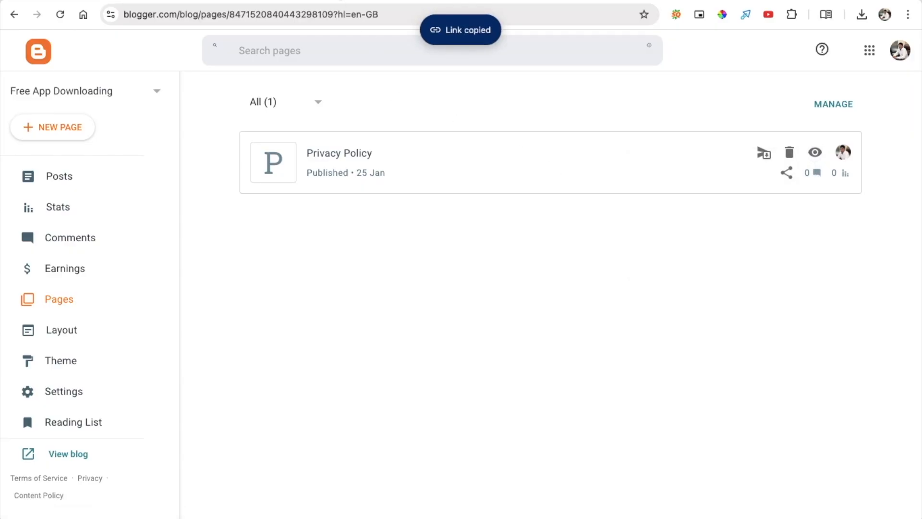
pyautogui.click(77, 359)
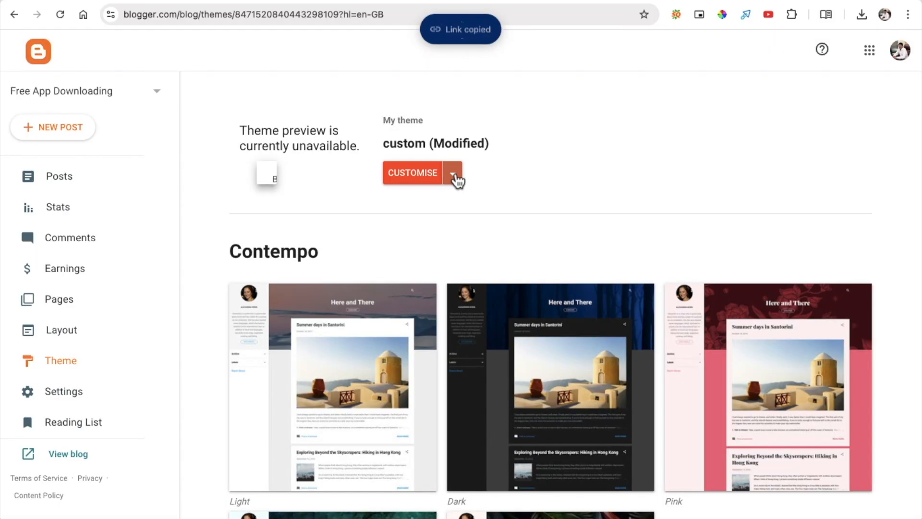
pyautogui.click(455, 174)
pyautogui.click(329, 282)
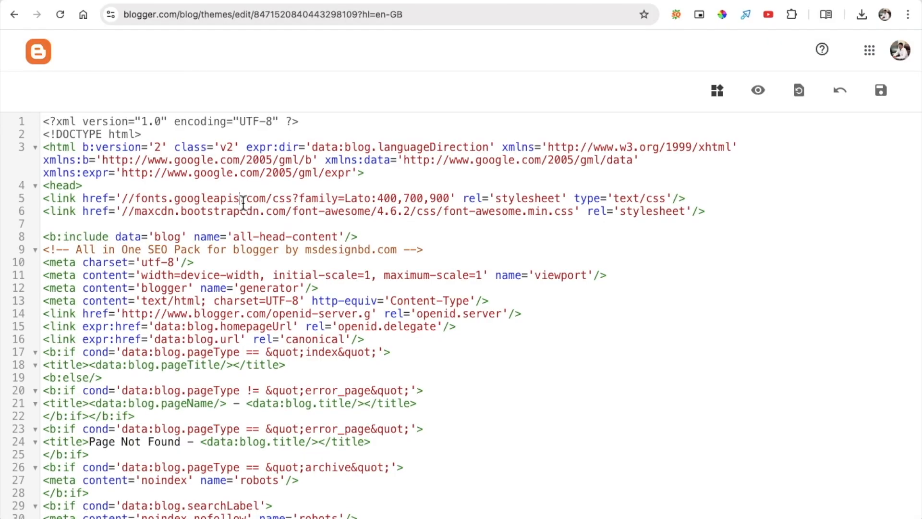
pyautogui.press('super+f')
pyautogui.write('privacy')
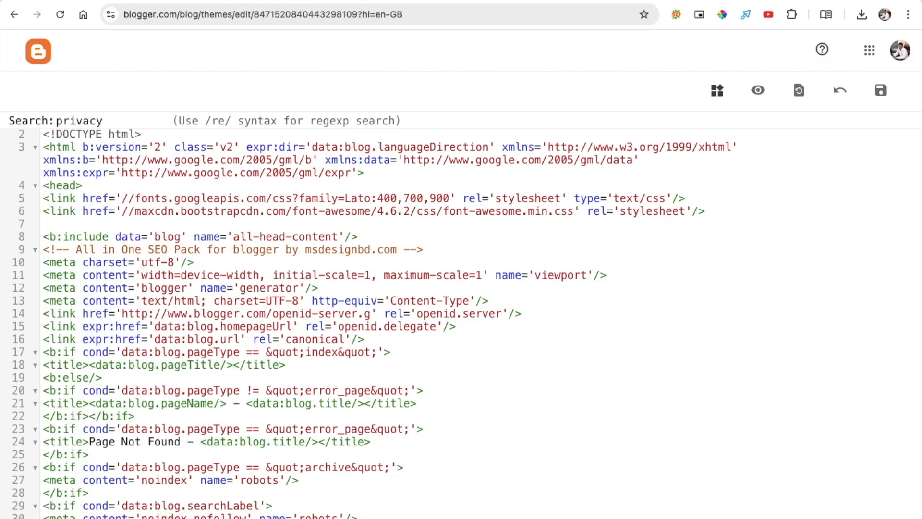
pyautogui.press('Return')
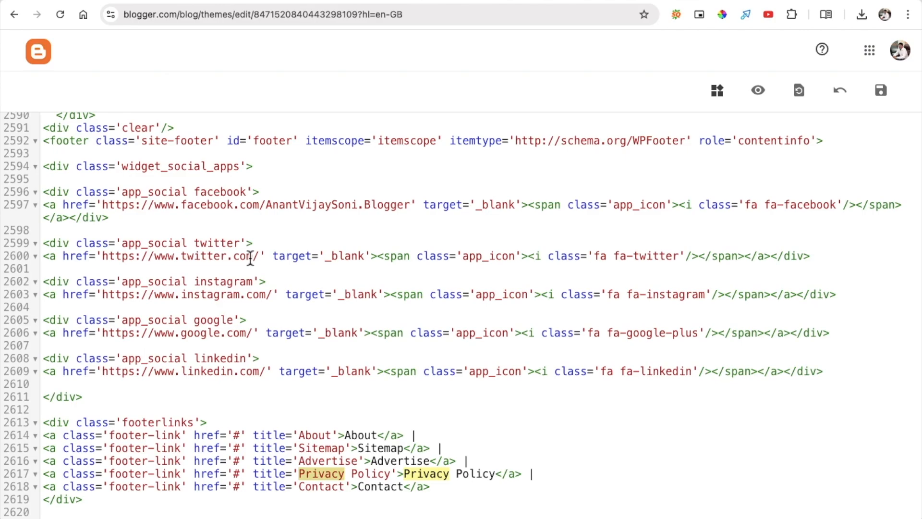
pyautogui.scroll(-5, 251, 258)
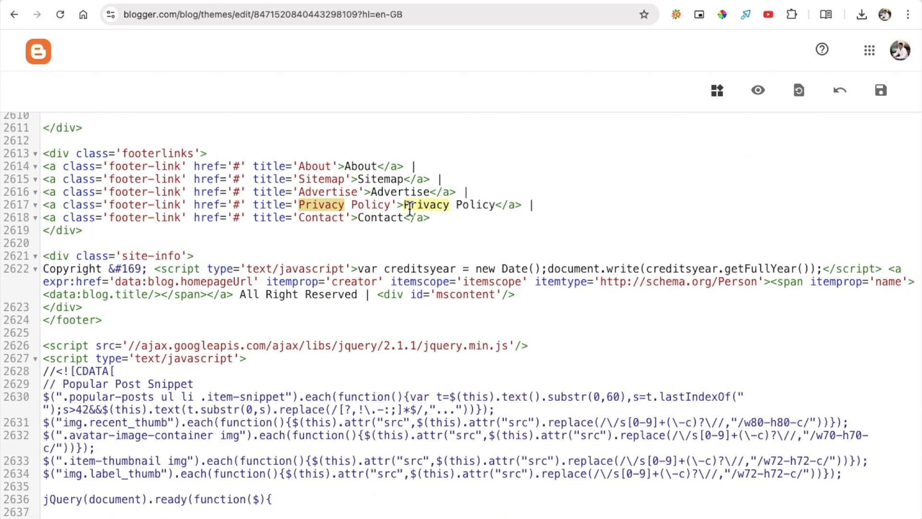
pyautogui.click(236, 205)
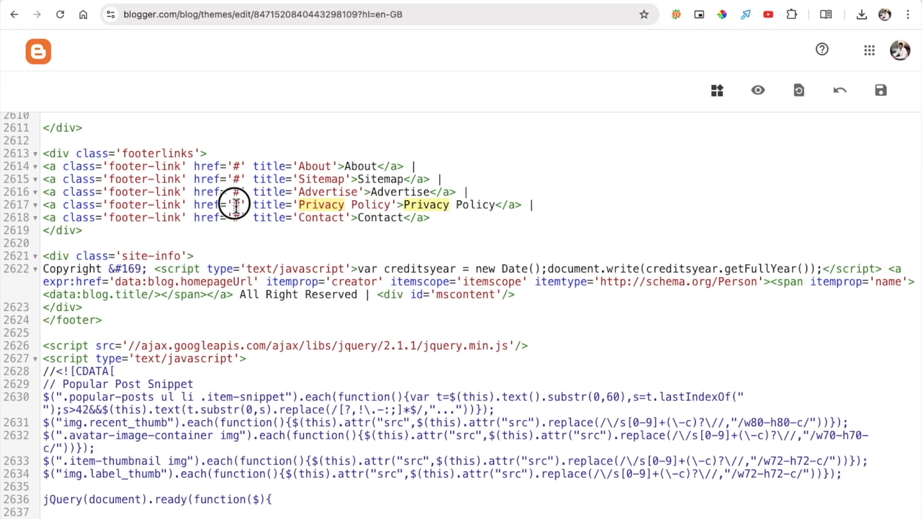
pyautogui.press('BackSpace')
pyautogui.hotkey('ctrl', 'v')
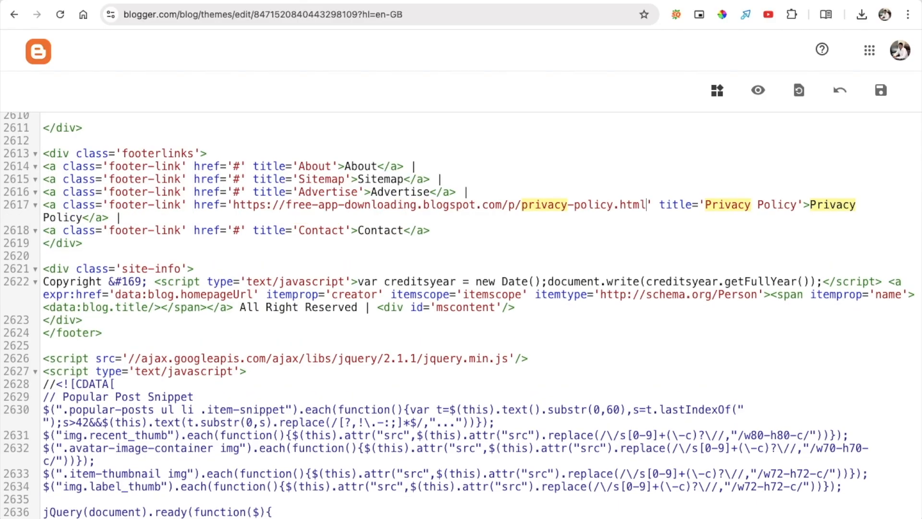
pyautogui.click(884, 100)
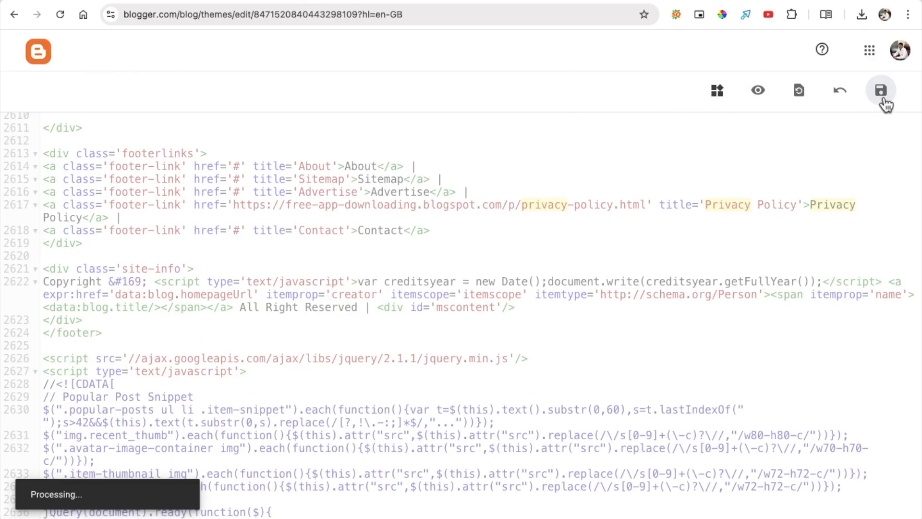
# Step: Check the footer links on the live Airtel Payment Bank App post and return to the blog's home page
pyautogui.click(334, 2)
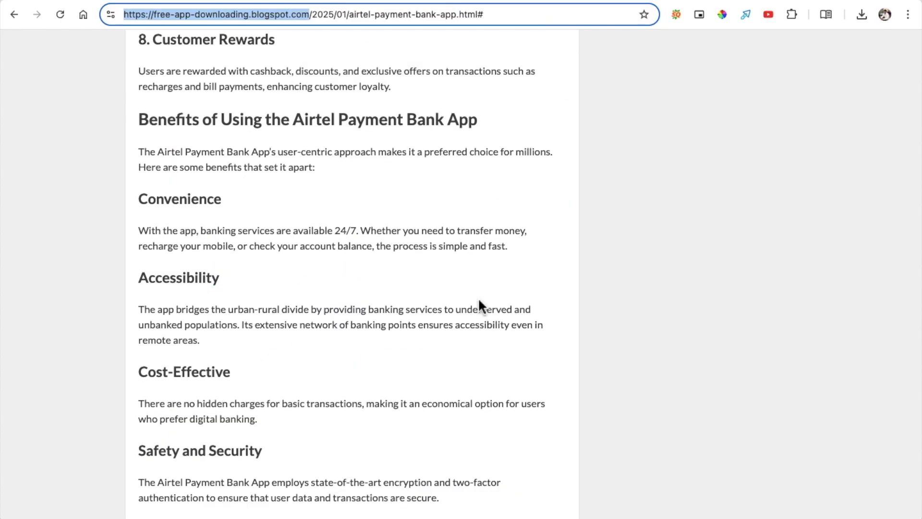
pyautogui.scroll(-15, 477, 298)
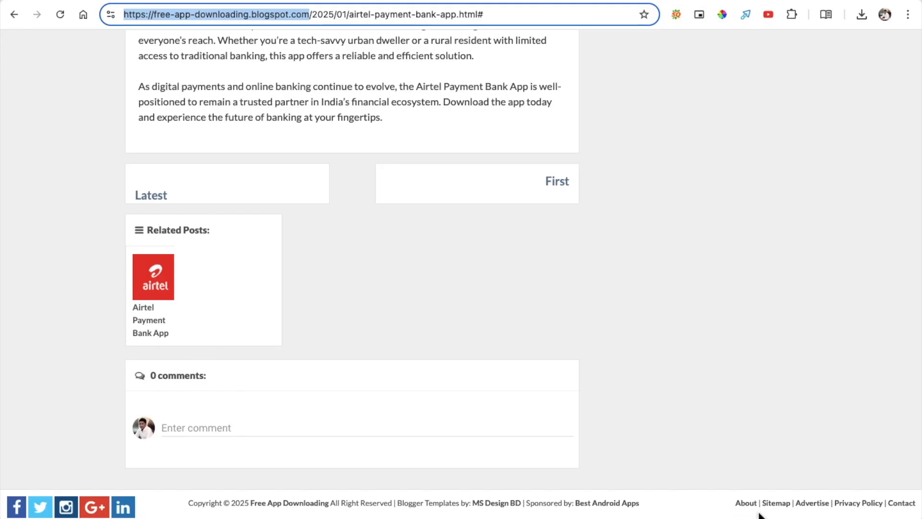
pyautogui.hscroll(-5, 574, 405)
pyautogui.scroll(-1, 574, 405)
pyautogui.click(531, 198)
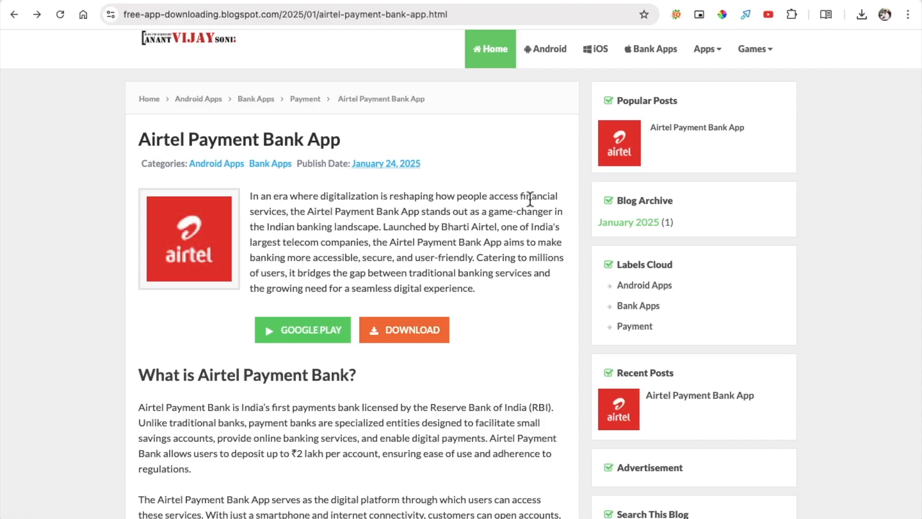
pyautogui.click(223, 44)
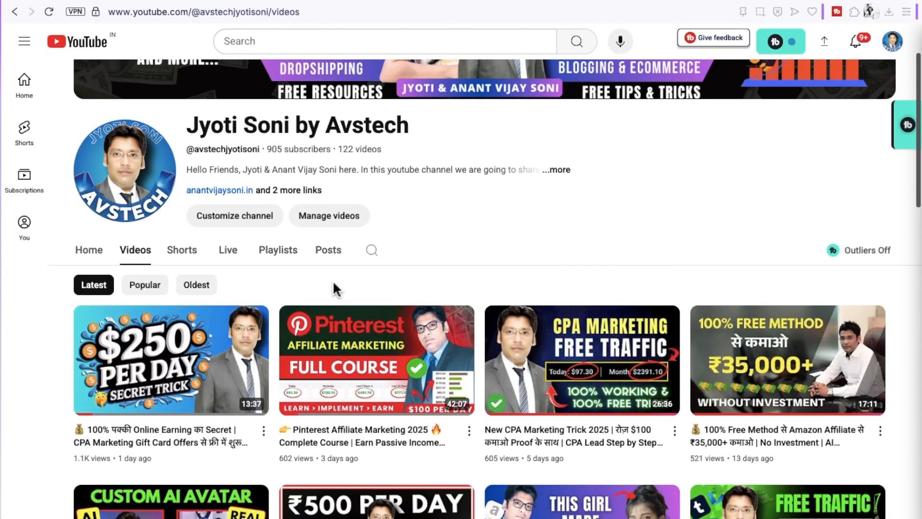
# Step: Browse the latest videos on the Avstech YouTube channel
pyautogui.scroll(-3, 334, 289)
pyautogui.scroll(-9, 335, 289)
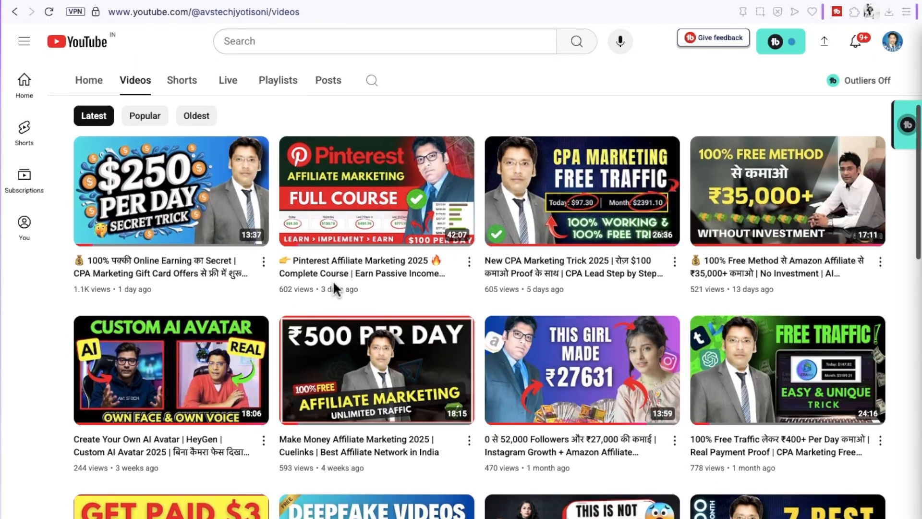
pyautogui.scroll(-10, 335, 288)
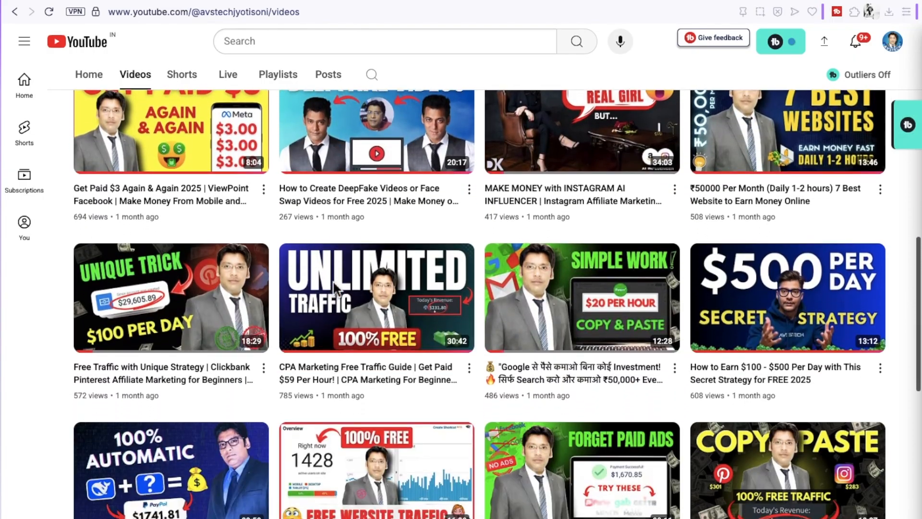
pyautogui.scroll(-2, 335, 288)
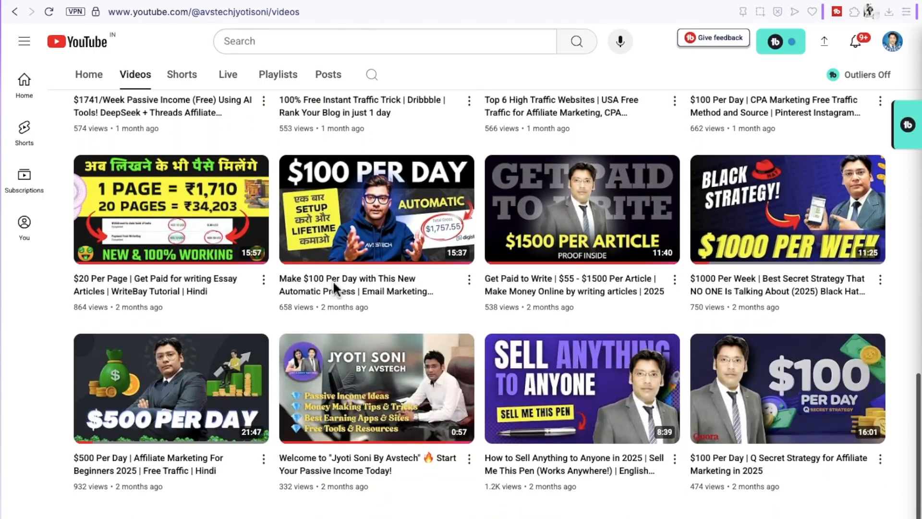
pyautogui.scroll(9, 335, 288)
pyautogui.scroll(15, 335, 288)
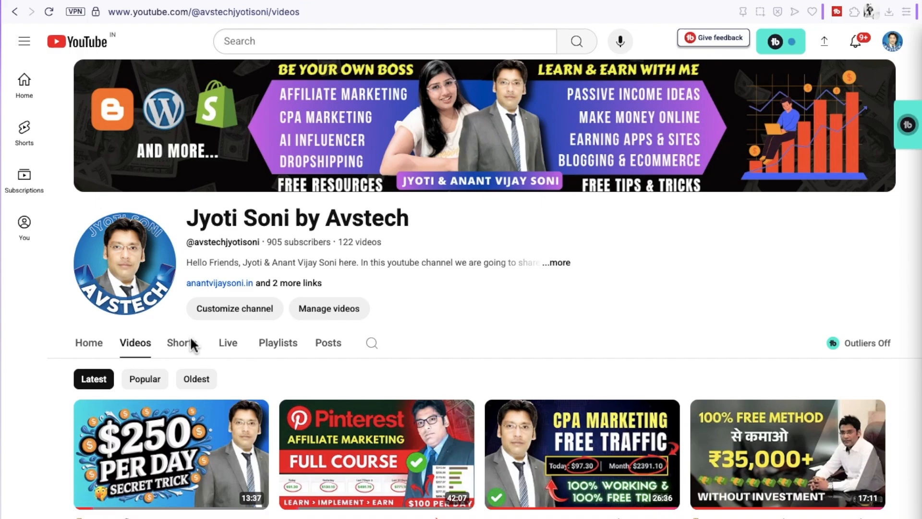
# Step: Sort the YouTube channel's videos by Popular and look through them
pyautogui.click(152, 380)
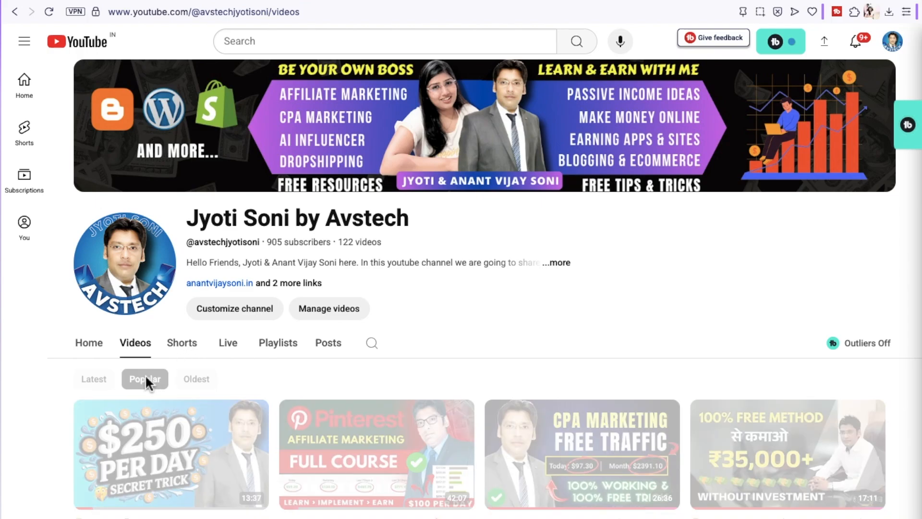
pyautogui.scroll(-3, 150, 384)
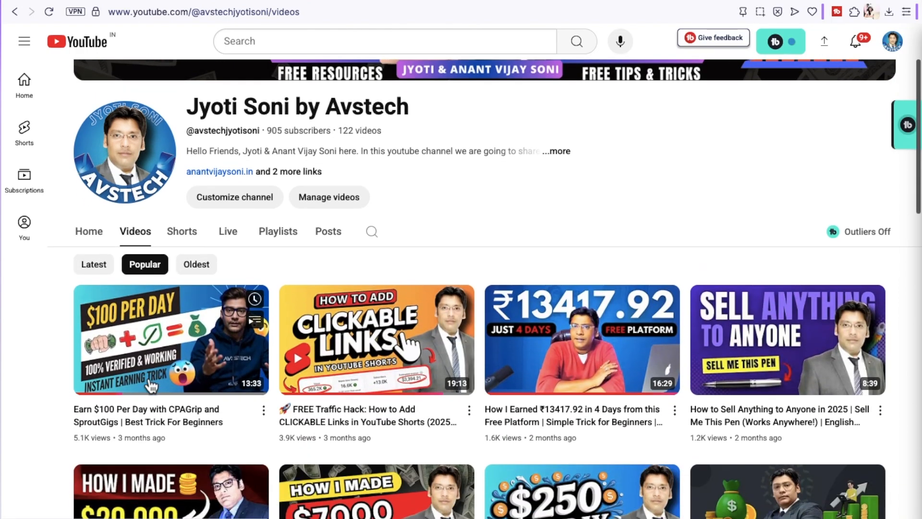
pyautogui.scroll(-2, 63, 331)
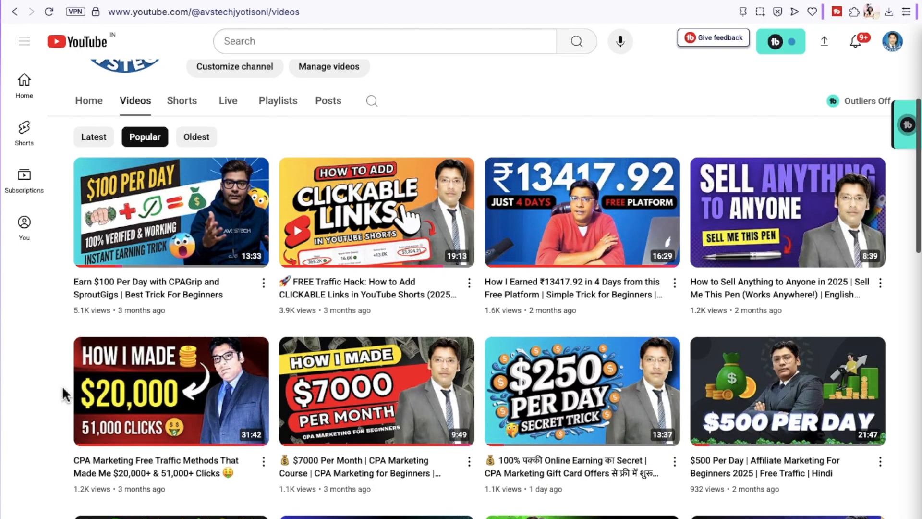
pyautogui.scroll(-2, 65, 394)
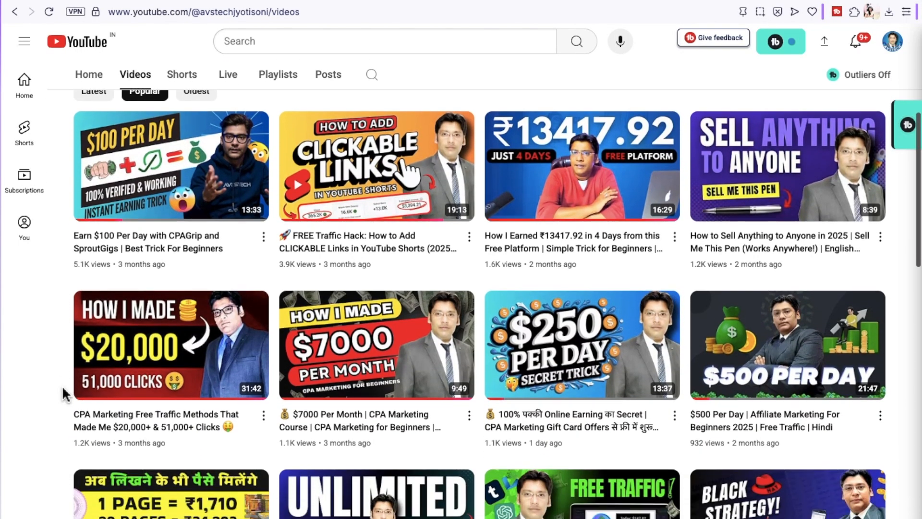
pyautogui.scroll(-2, 65, 393)
pyautogui.scroll(-1, 65, 394)
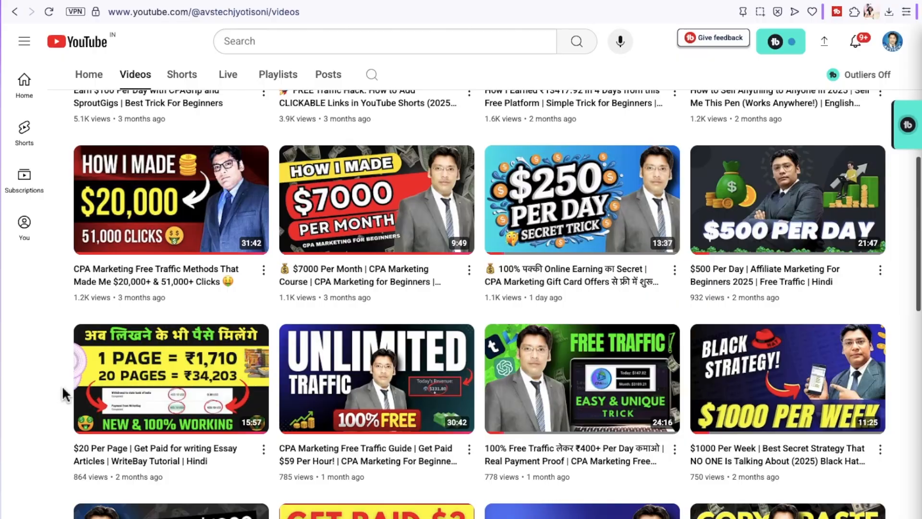
pyautogui.scroll(-3, 65, 394)
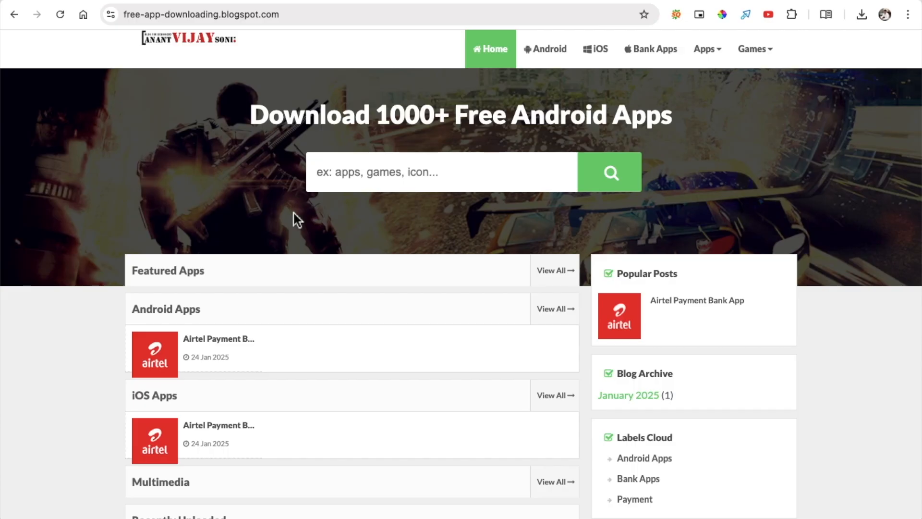
# Step: Review the live blog's home page from the header through the app sections and sidebar to the footer
pyautogui.scroll(-5, 293, 213)
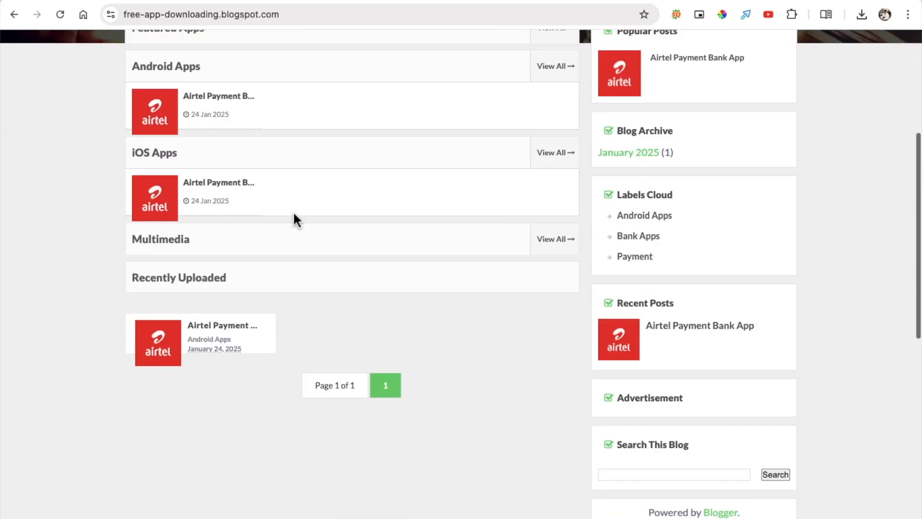
pyautogui.scroll(-15, 293, 212)
pyautogui.scroll(20, 293, 211)
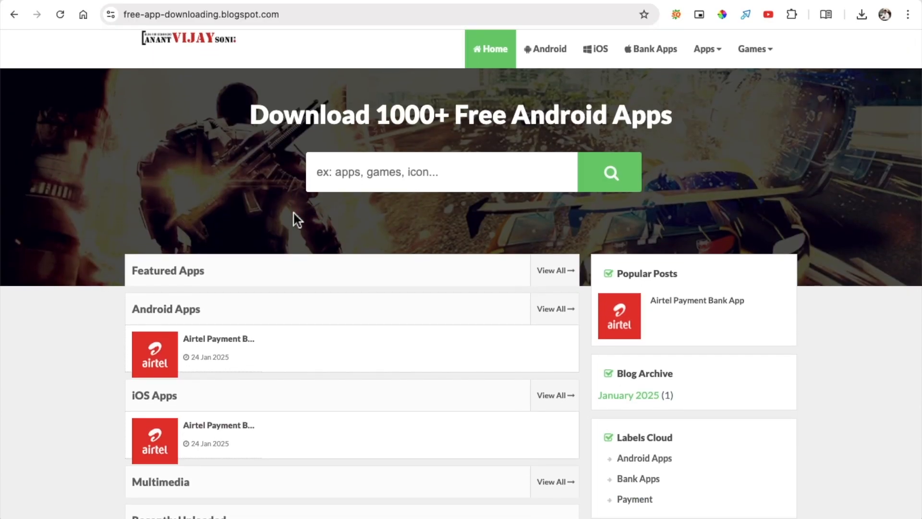